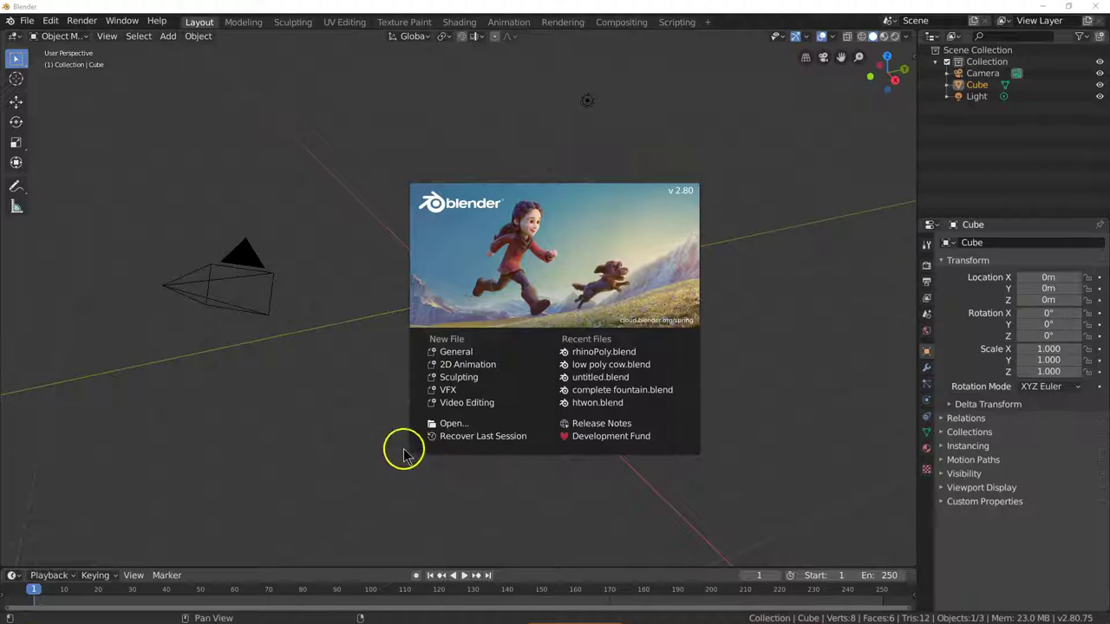
Step: Start a new General file and align the viewport to the right orthographic view
{"action": "left_click", "coordinate": [456, 353]}
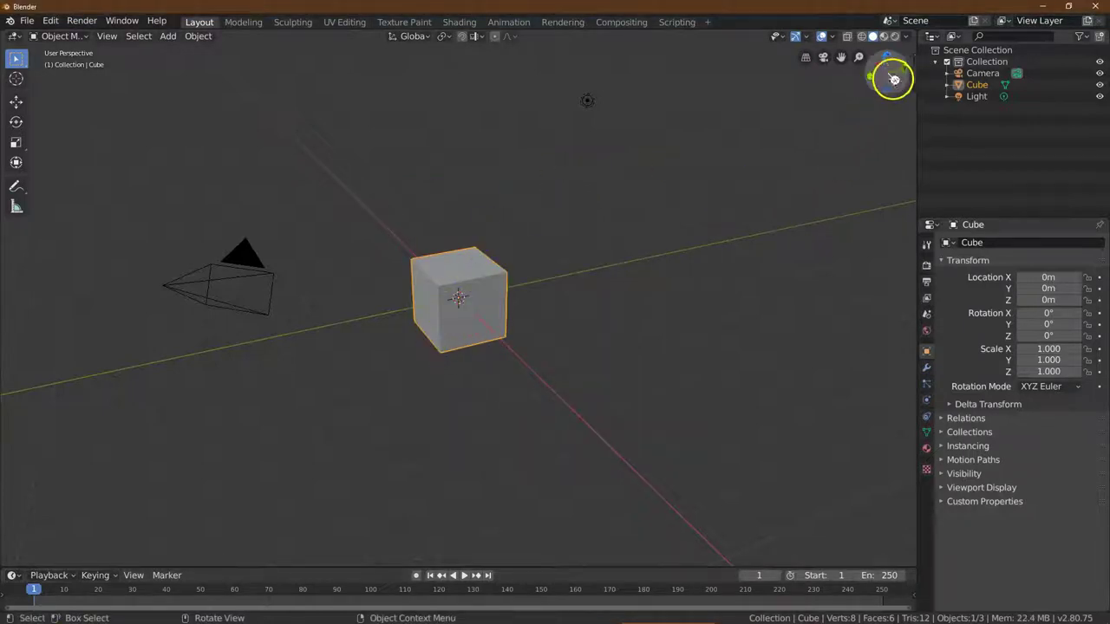
{"action": "left_click_drag", "start_coordinate": [888, 76], "coordinate": [846, 90]}
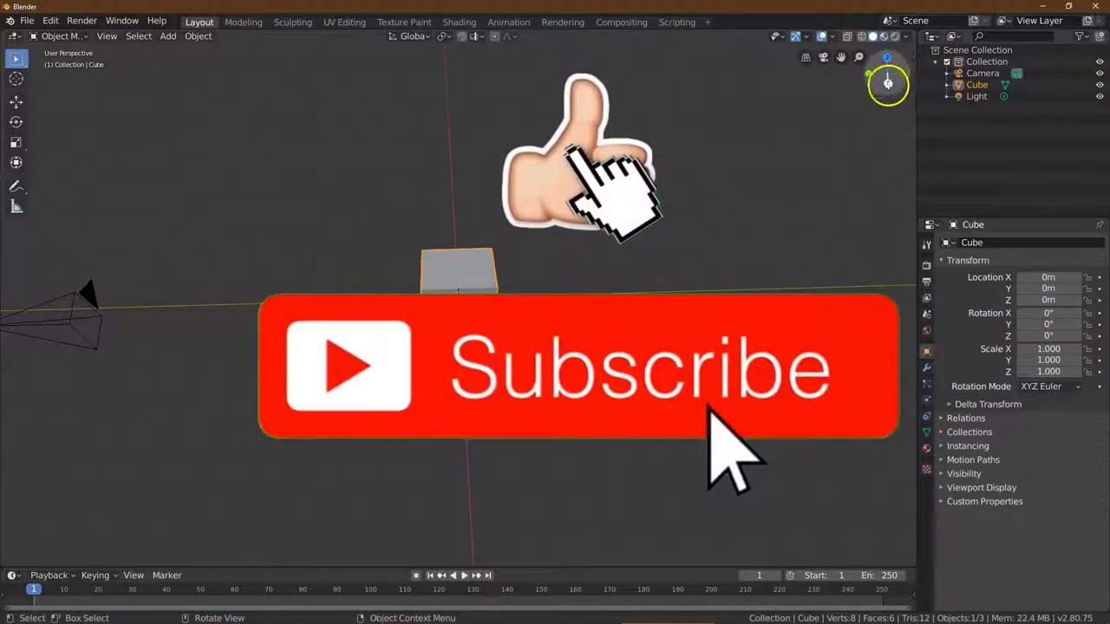
{"action": "left_click", "coordinate": [887, 84]}
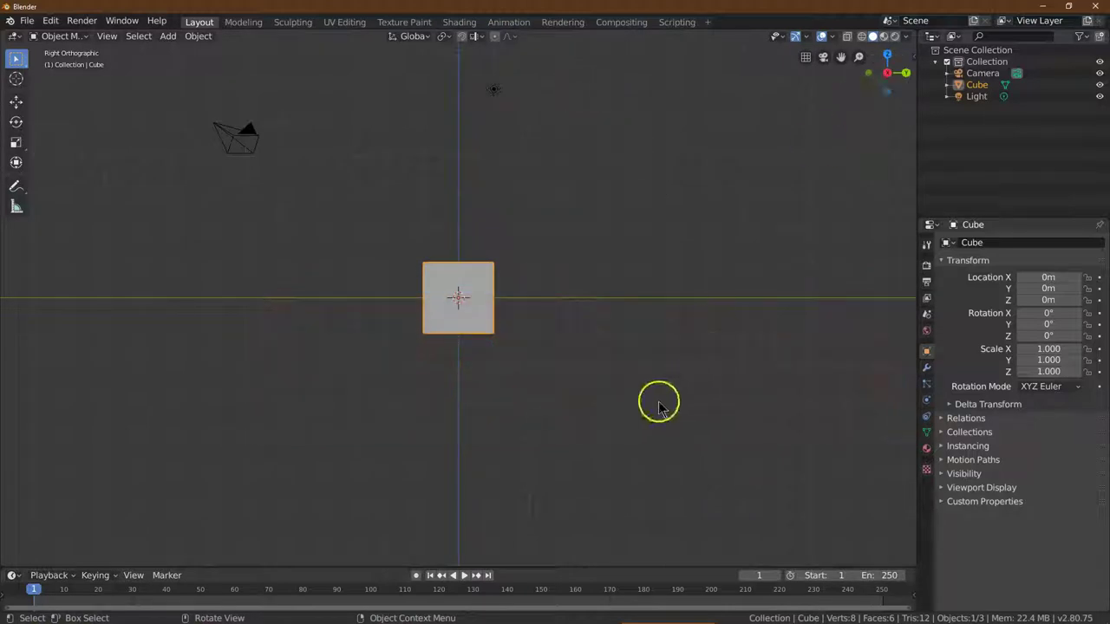
Step: Load labSide.jpg from the DownBin folder as a background image aligned to the view
{"action": "left_click", "coordinate": [681, 377]}
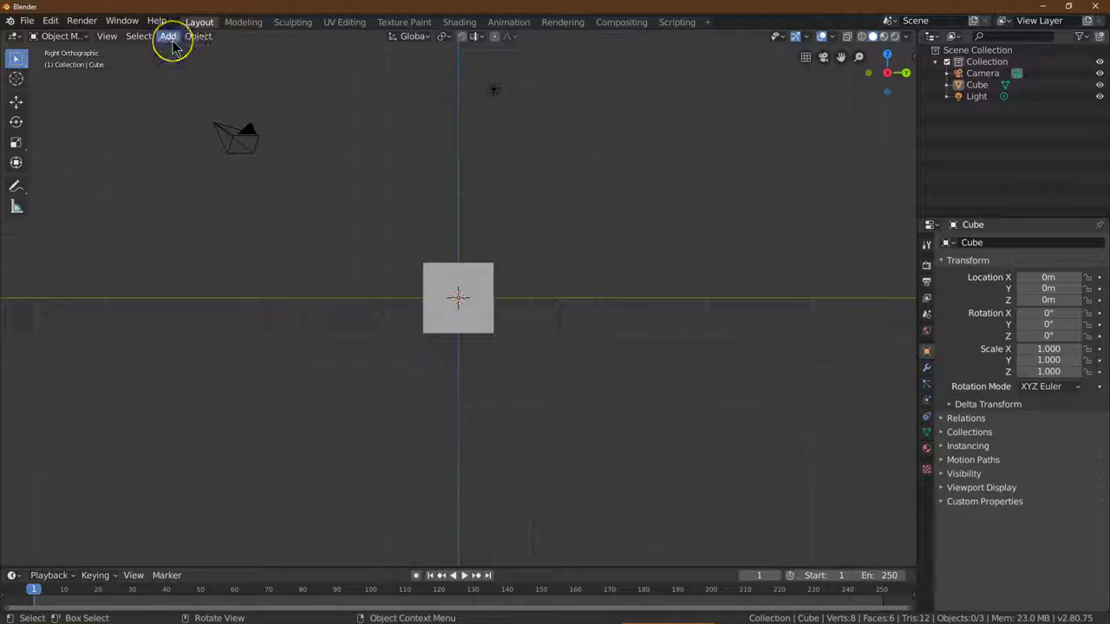
{"action": "left_click", "coordinate": [169, 38]}
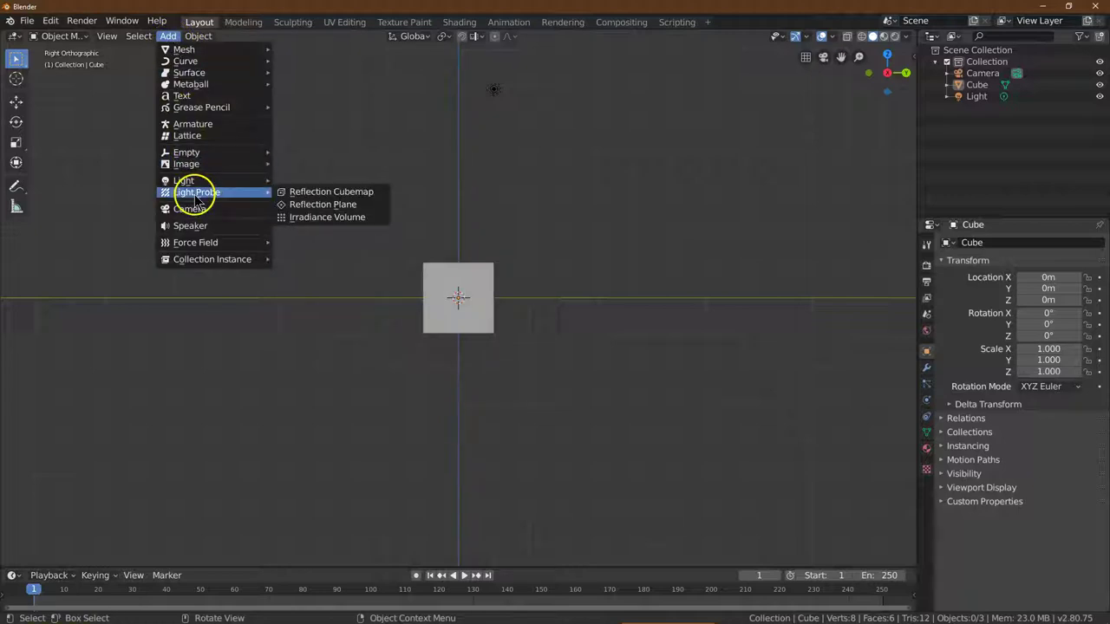
{"action": "mouse_move", "coordinate": [180, 163]}
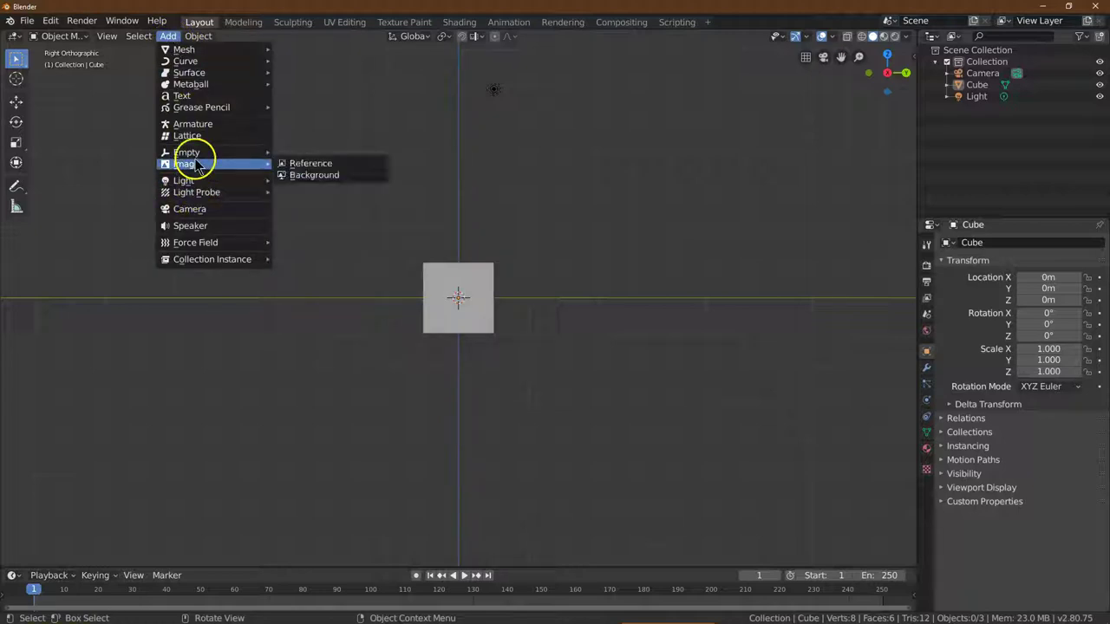
{"action": "left_click", "coordinate": [295, 176]}
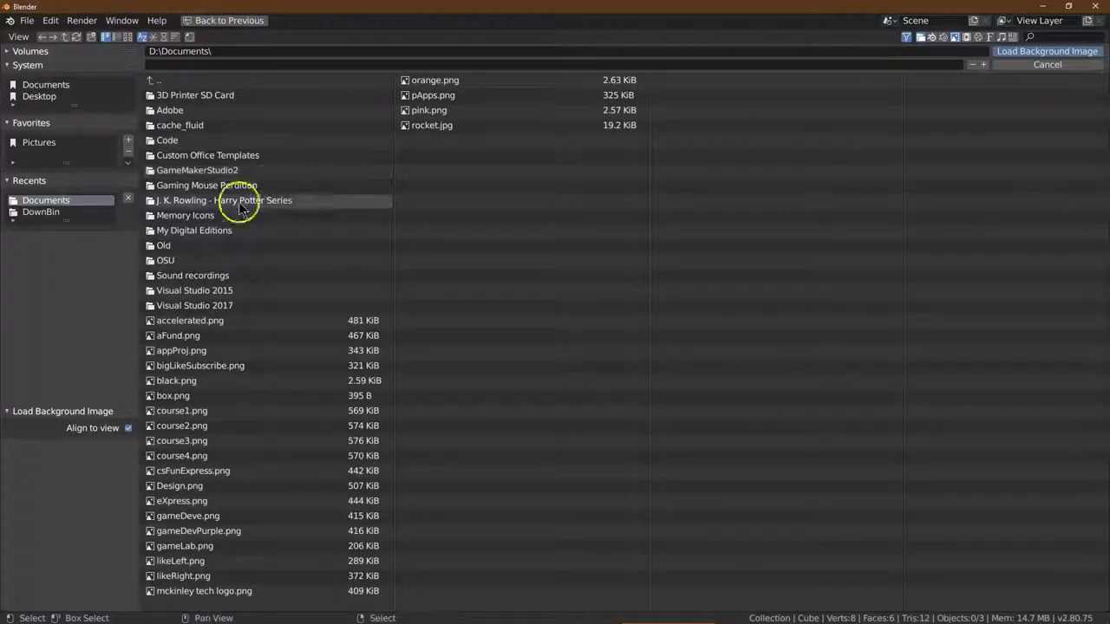
{"action": "left_click", "coordinate": [39, 213]}
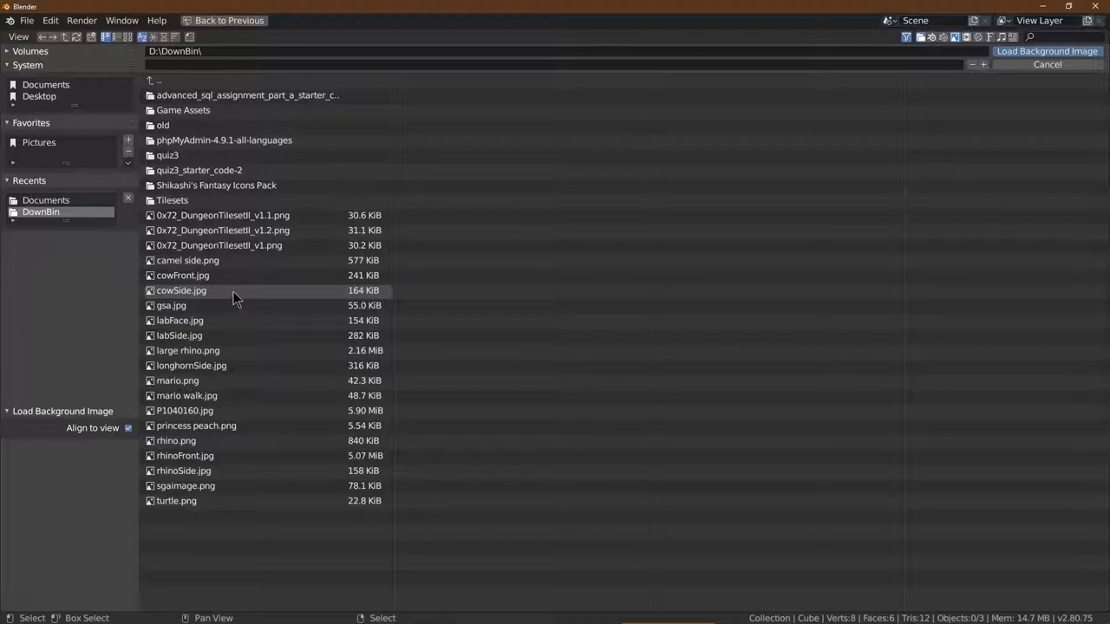
{"action": "left_click", "coordinate": [231, 341]}
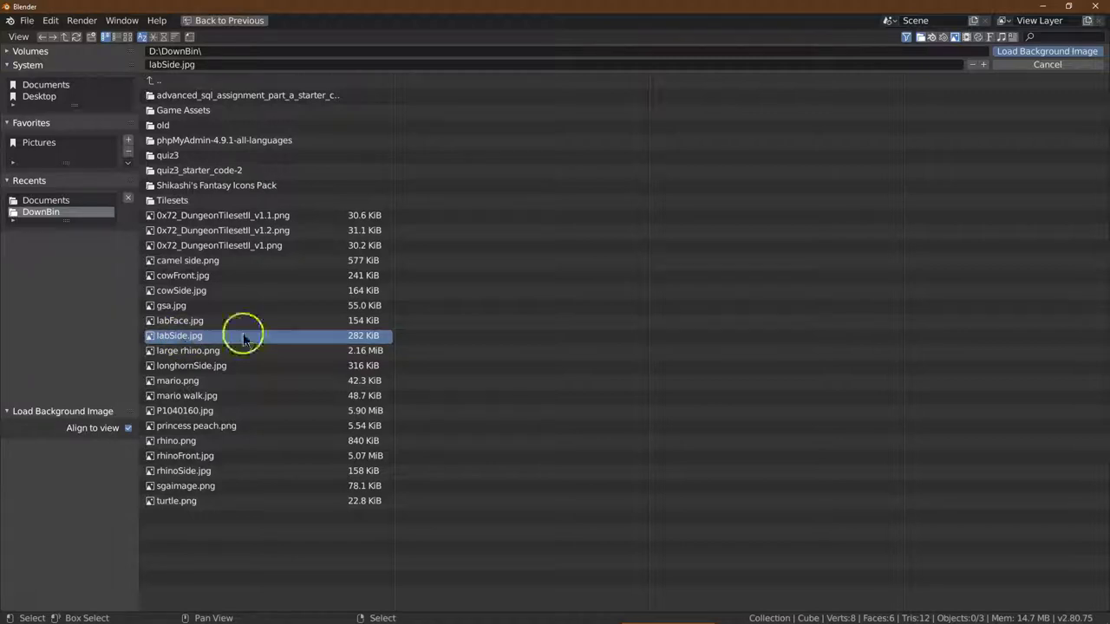
{"action": "left_click", "coordinate": [1024, 51]}
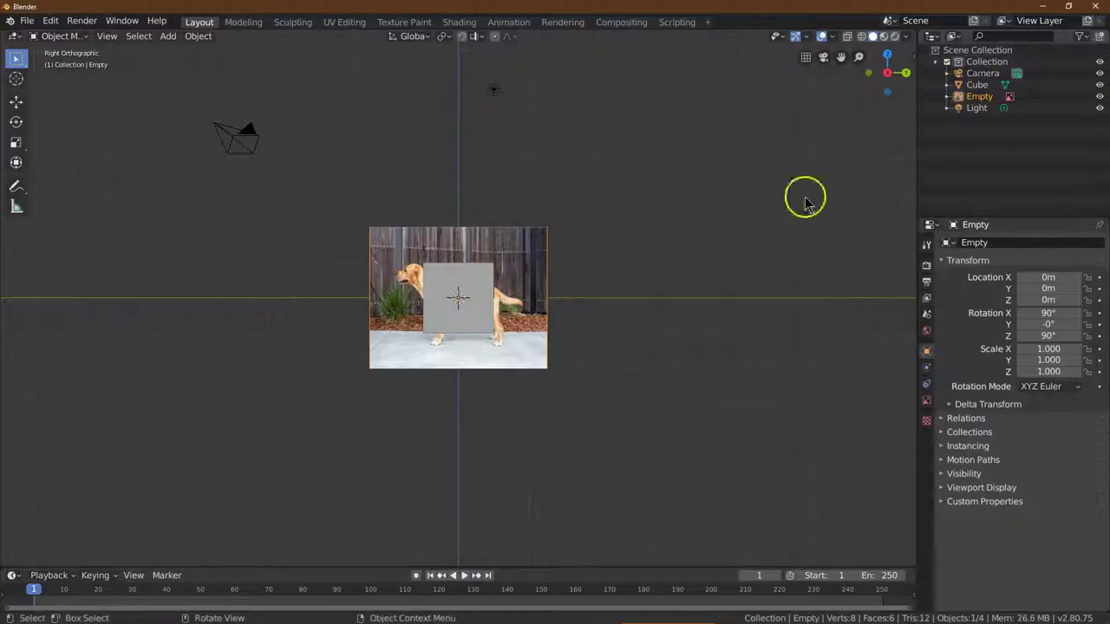
Step: Delete the default cube covering the dog reference image
{"action": "left_click_drag", "start_coordinate": [857, 56], "coordinate": [801, 502]}
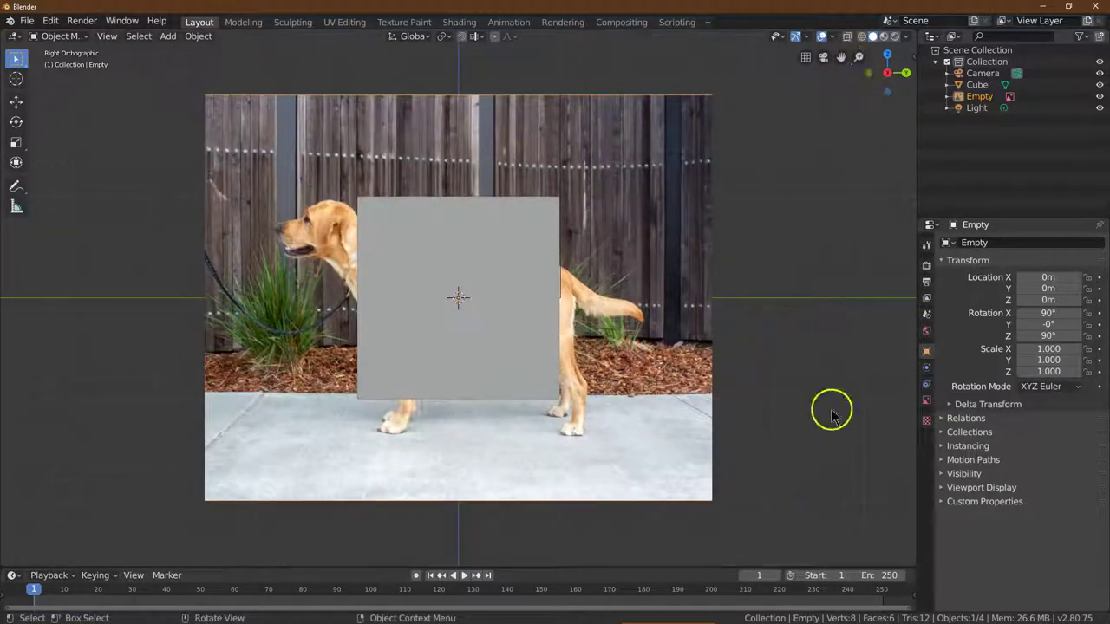
{"action": "left_click", "coordinate": [805, 176]}
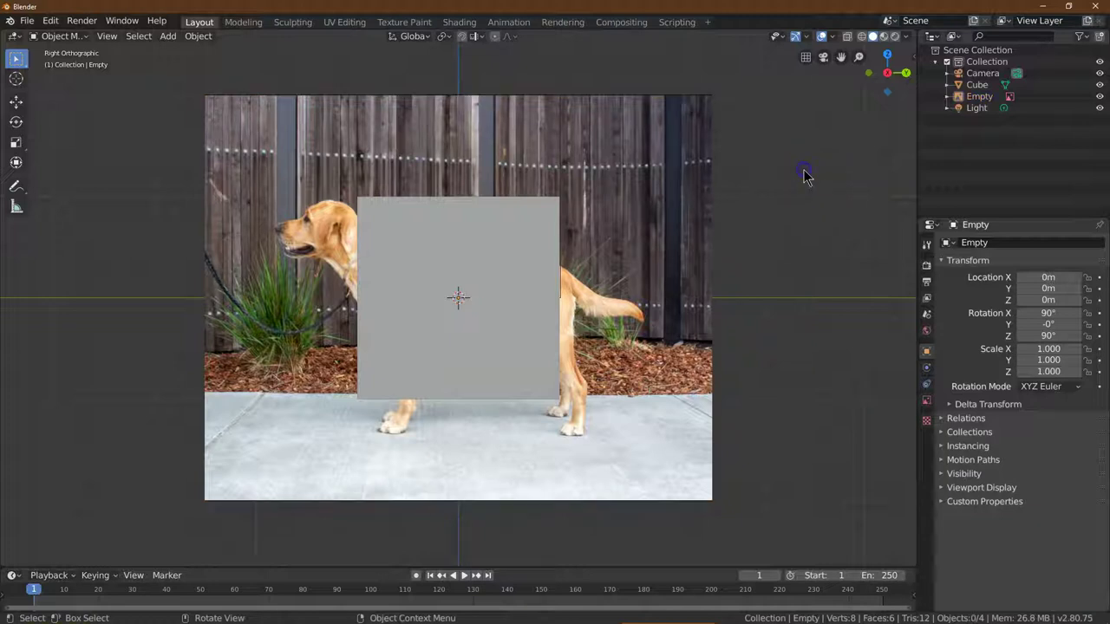
{"action": "left_click", "coordinate": [494, 238]}
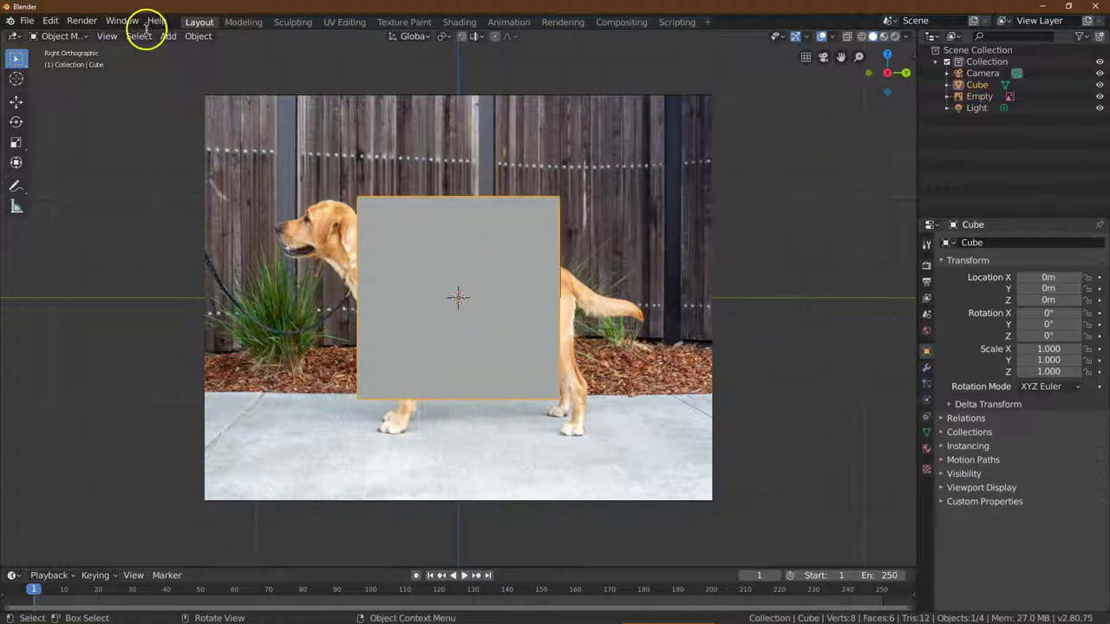
{"action": "left_click", "coordinate": [199, 36]}
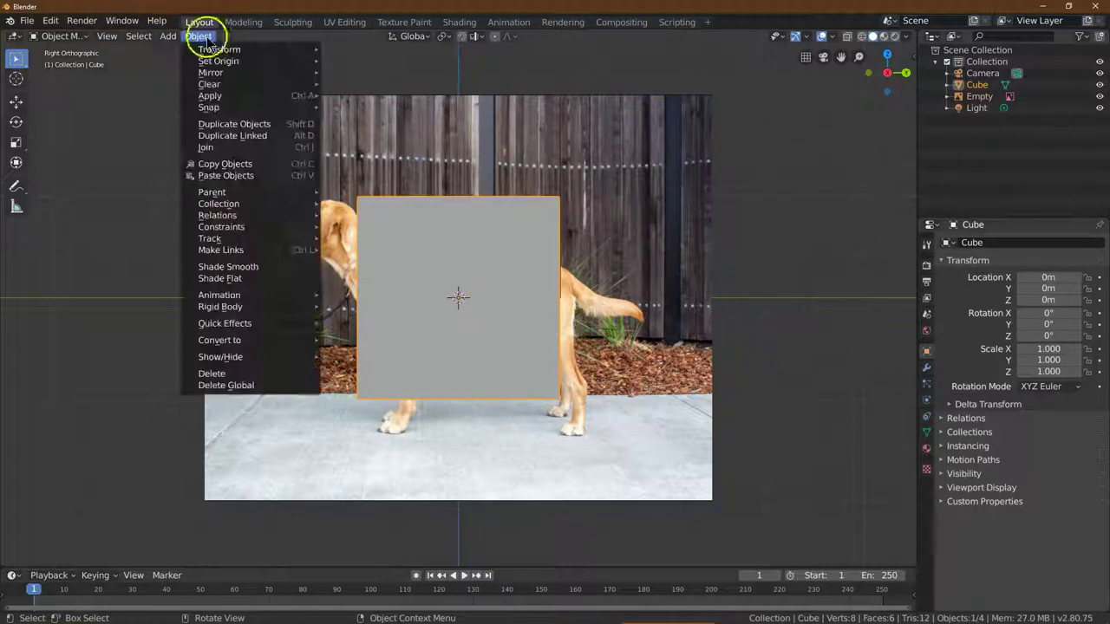
{"action": "left_click", "coordinate": [212, 372]}
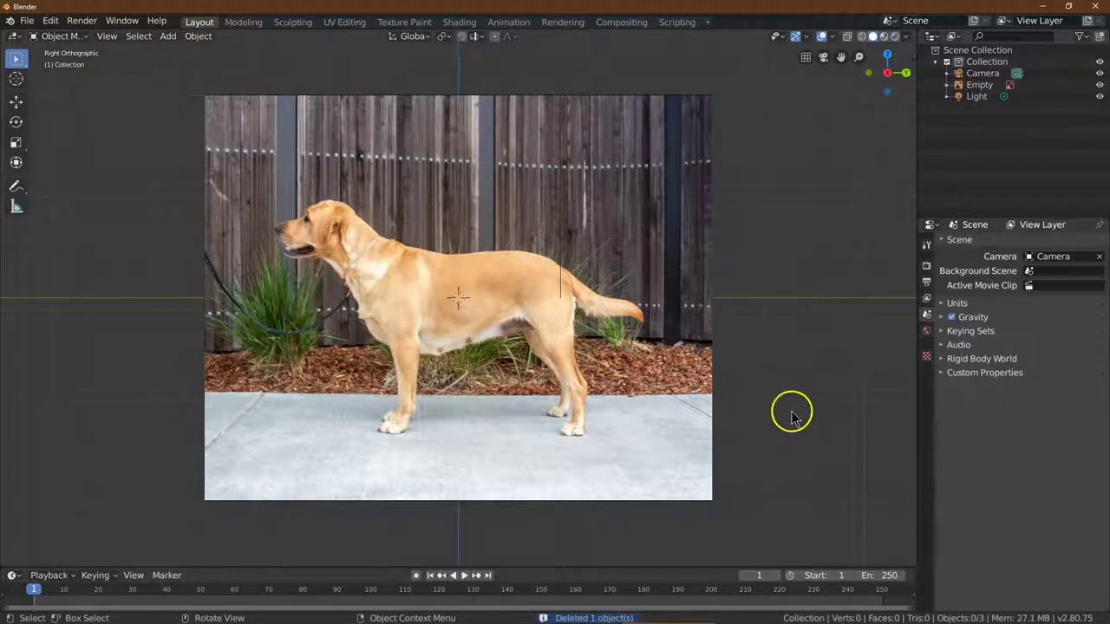
Step: Add a plane mesh at the origin over the dog's torso
{"action": "left_click", "coordinate": [168, 37]}
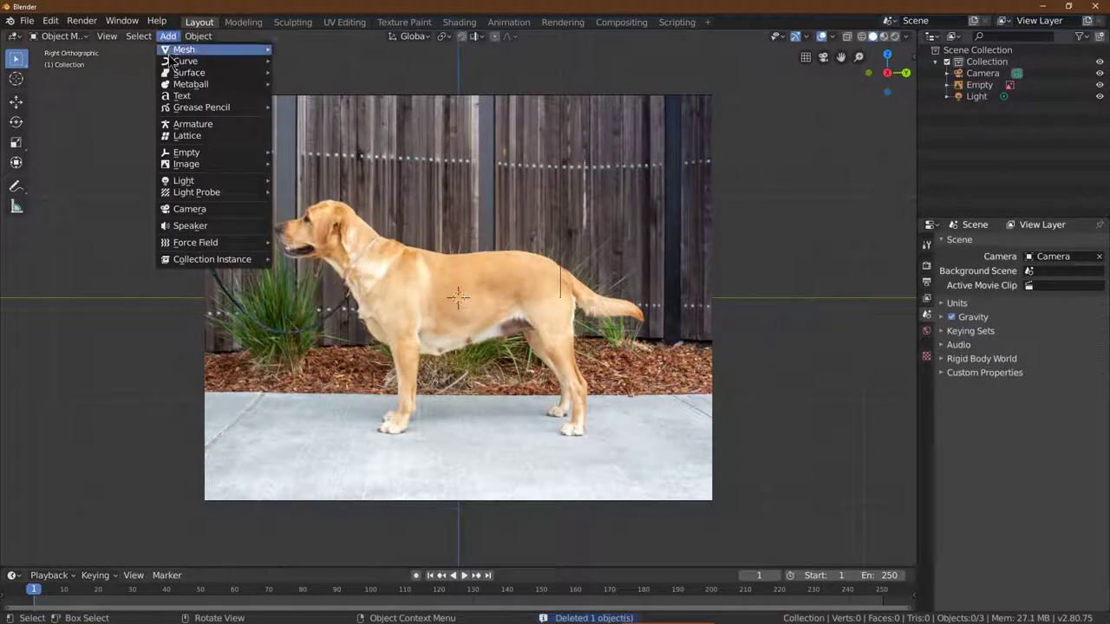
{"action": "mouse_move", "coordinate": [171, 54]}
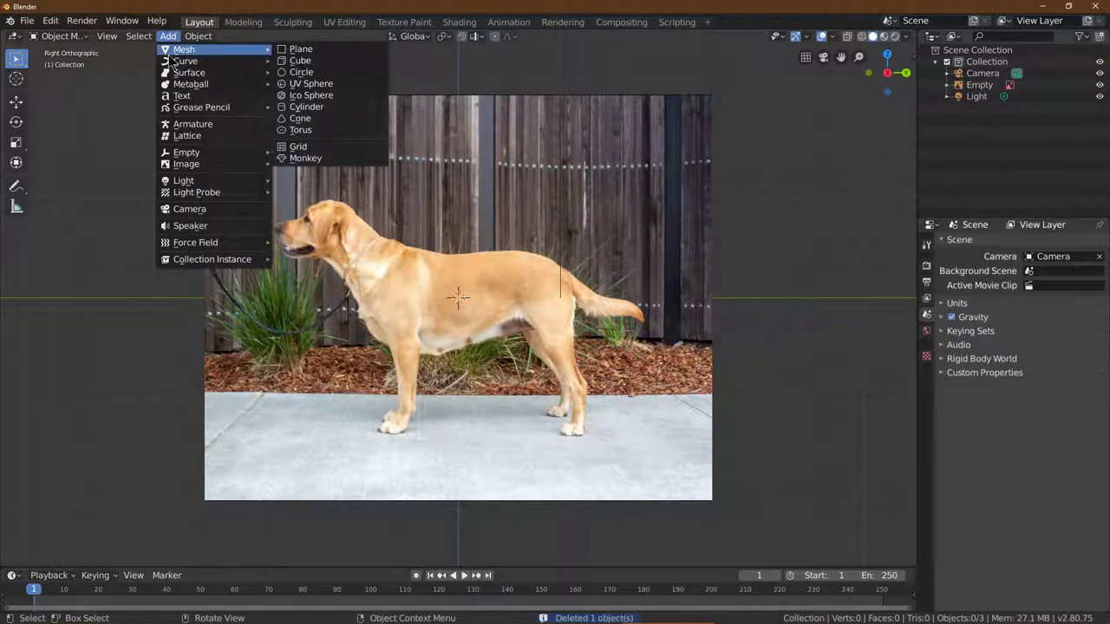
{"action": "left_click", "coordinate": [314, 56]}
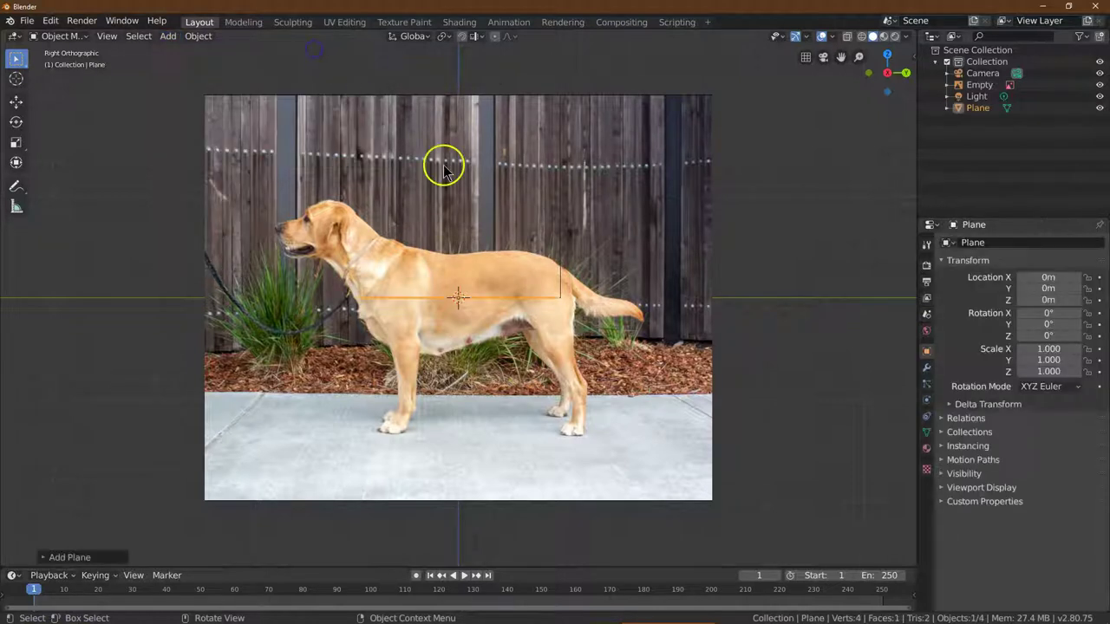
Step: Set the plane's Y rotation to 90° and scale it uniformly to about 0.421 to match the torso height
{"action": "left_click", "coordinate": [18, 121]}
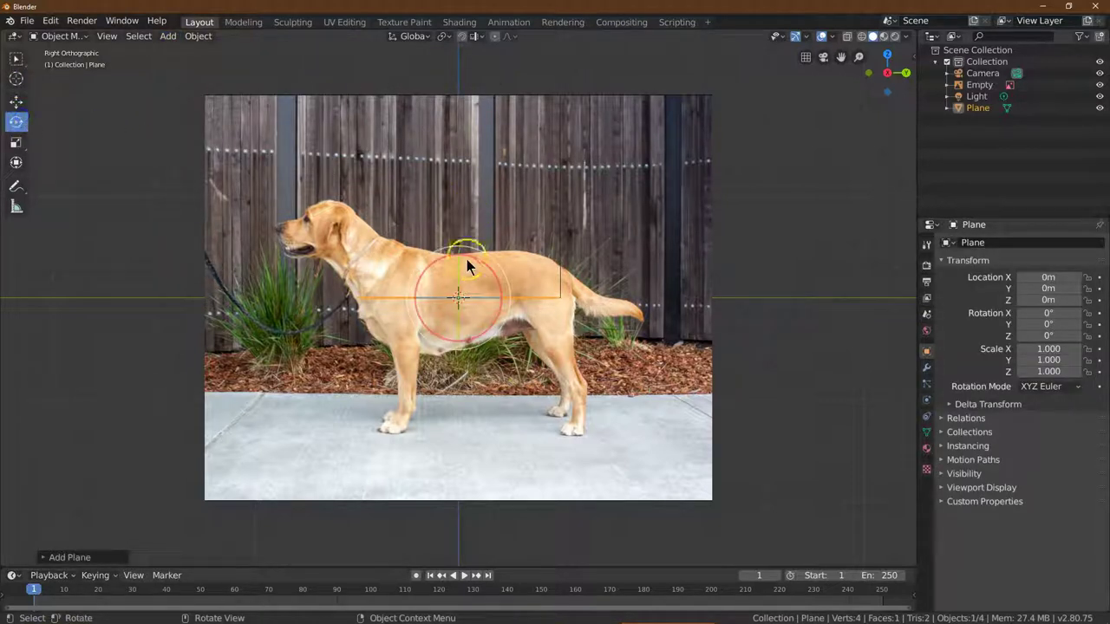
{"action": "left_click_drag", "start_coordinate": [457, 282], "coordinate": [456, 296]}
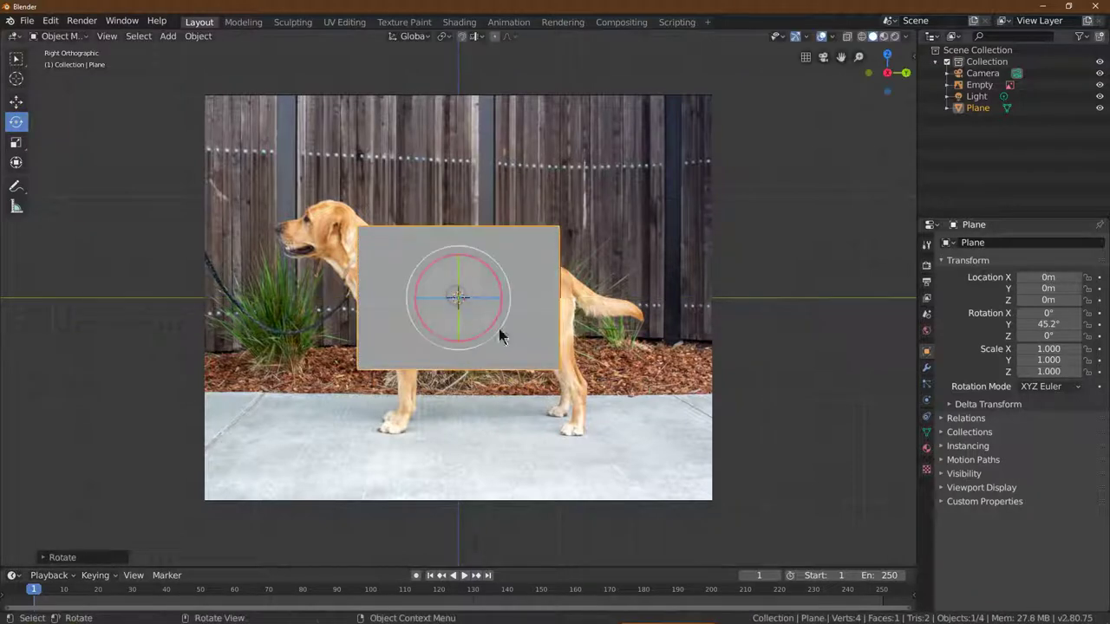
{"action": "left_click", "coordinate": [1060, 324]}
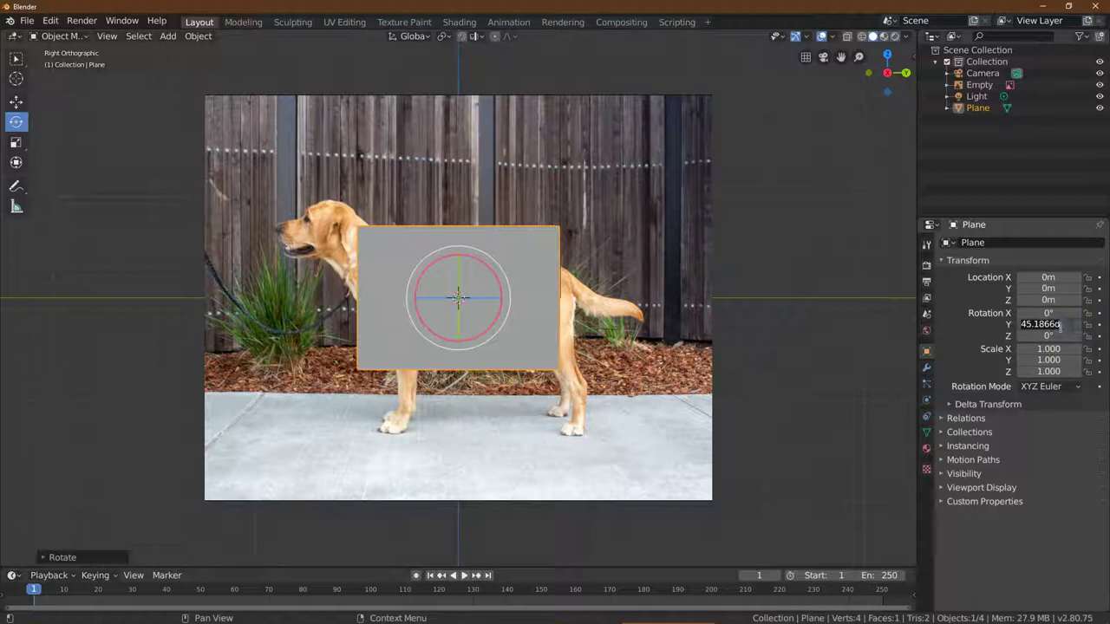
{"action": "type", "text": "90"}
{"action": "key", "text": "Return"}
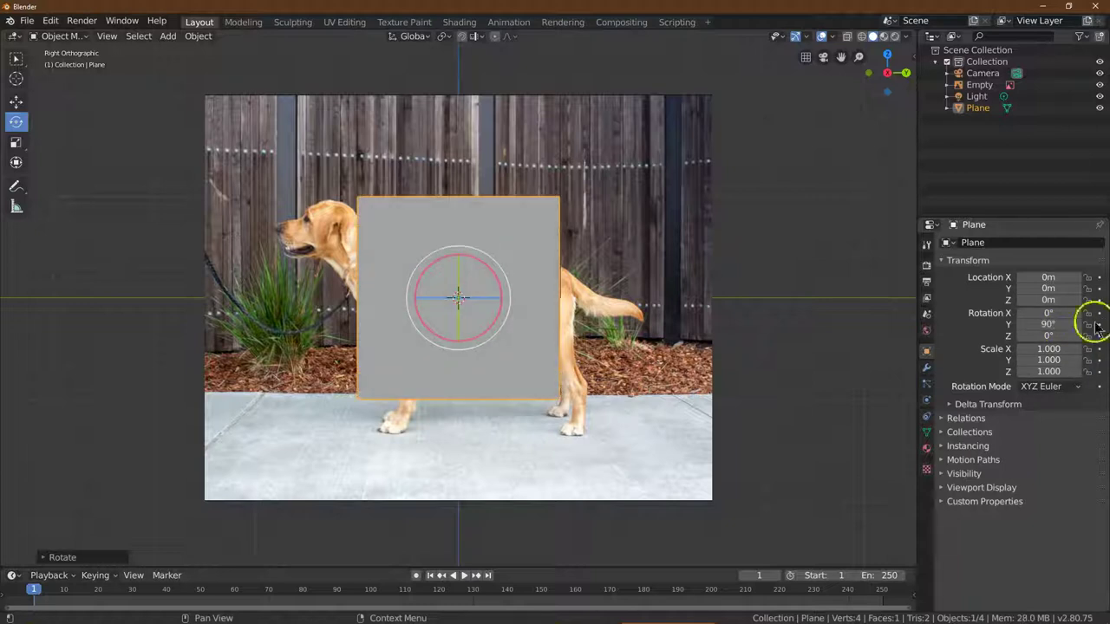
{"action": "left_click", "coordinate": [16, 145]}
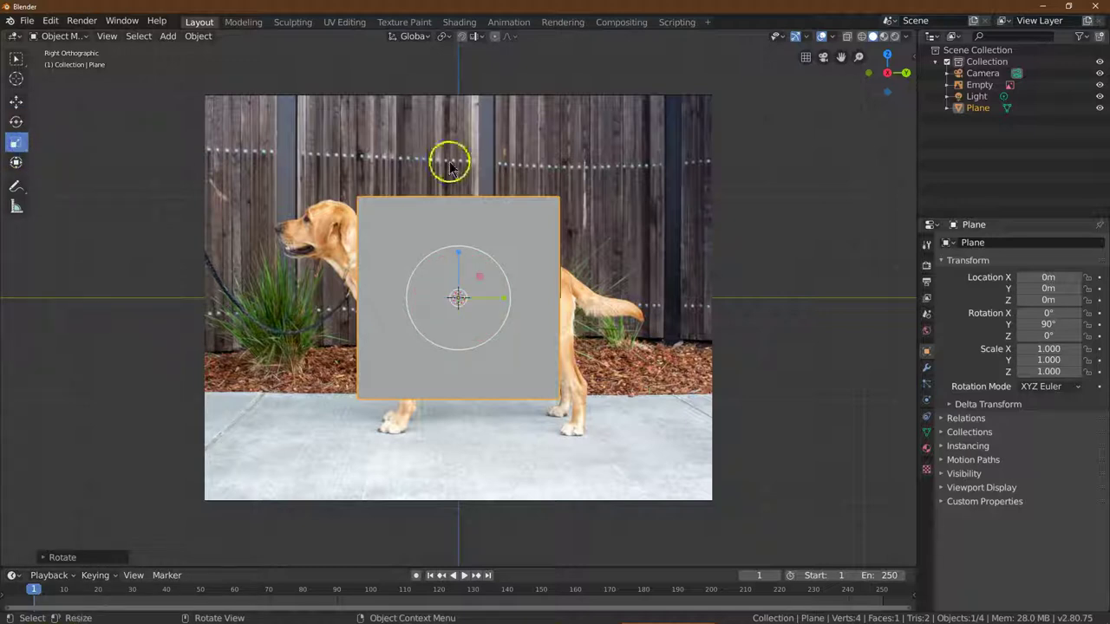
{"action": "left_click_drag", "start_coordinate": [492, 265], "coordinate": [444, 280]}
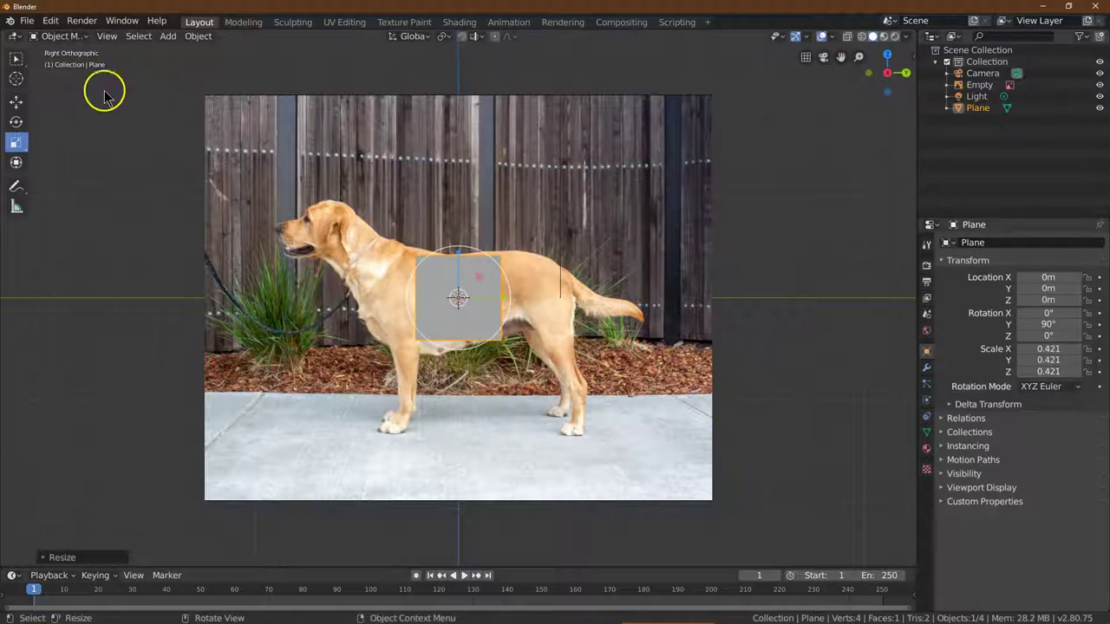
Step: In Edit Mode, move the plane's upper front vertex along Y toward the tail, keeping it on the dog's back line
{"action": "left_click", "coordinate": [57, 35]}
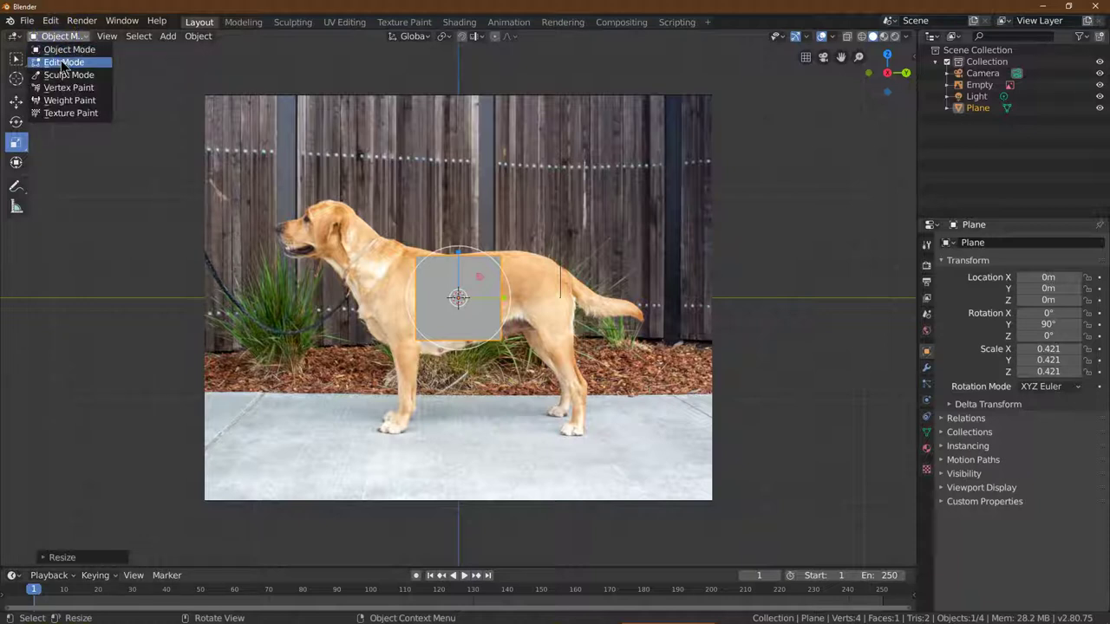
{"action": "left_click", "coordinate": [63, 63]}
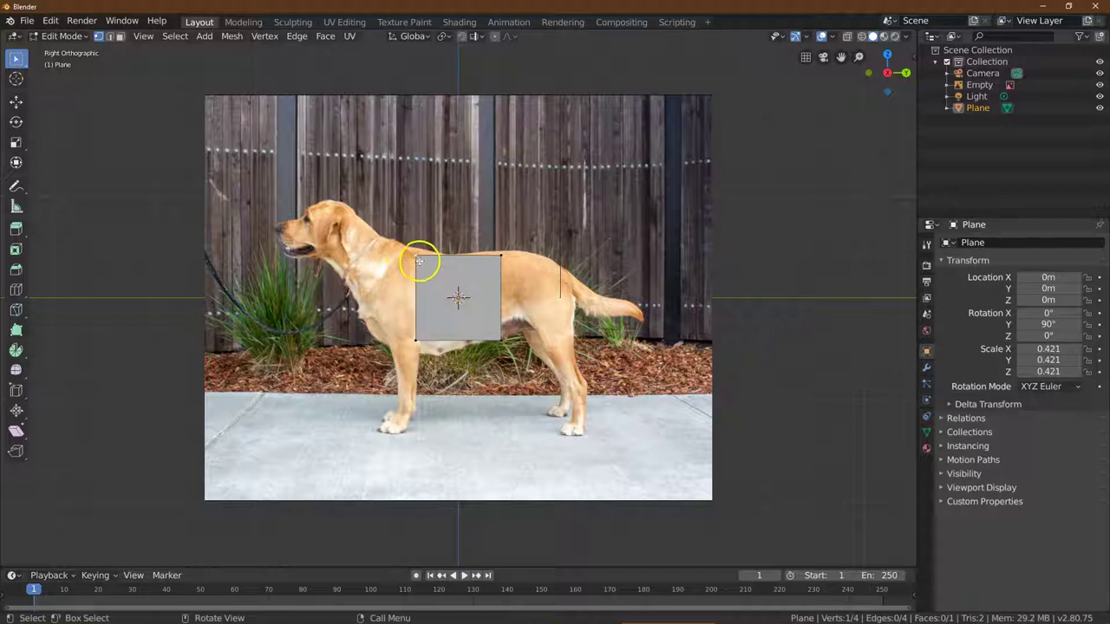
{"action": "left_click", "coordinate": [17, 103]}
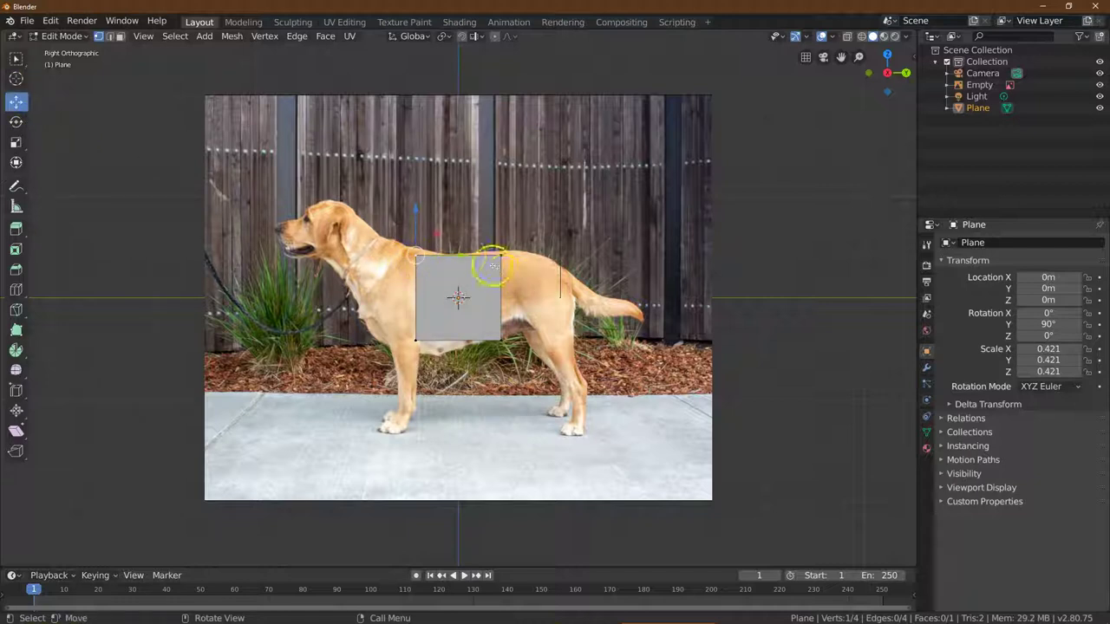
{"action": "left_click_drag", "start_coordinate": [463, 255], "coordinate": [496, 256]}
{"action": "left_click", "coordinate": [442, 282]}
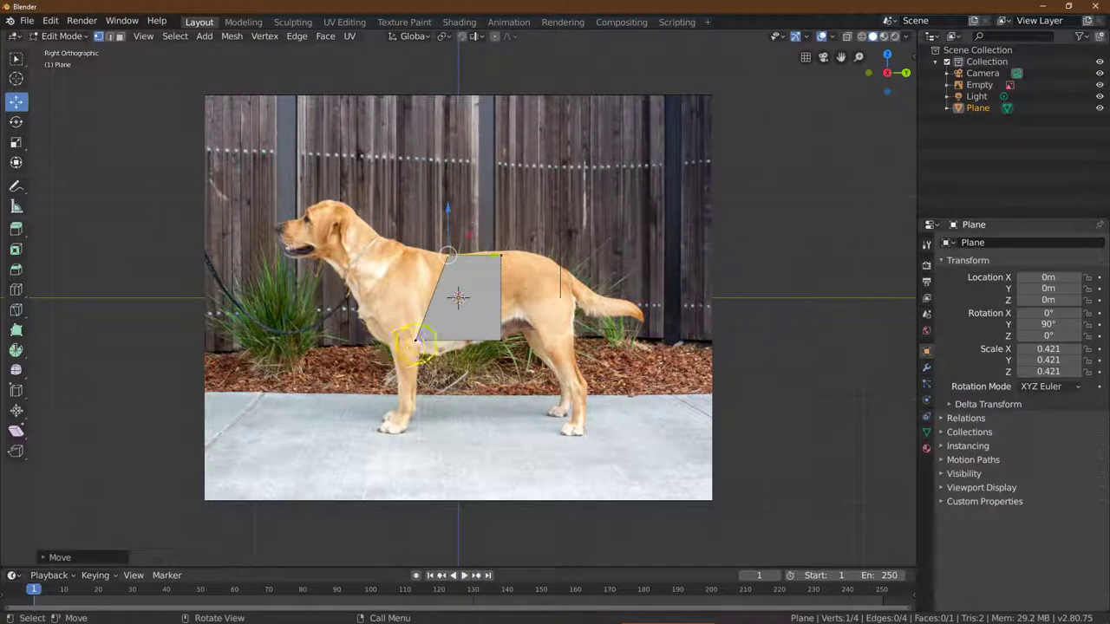
Step: Move the plane's lower front vertex along Y toward the tail, slightly behind the upper front vertex at the belly
{"action": "left_click_drag", "start_coordinate": [859, 58], "coordinate": [847, 520]}
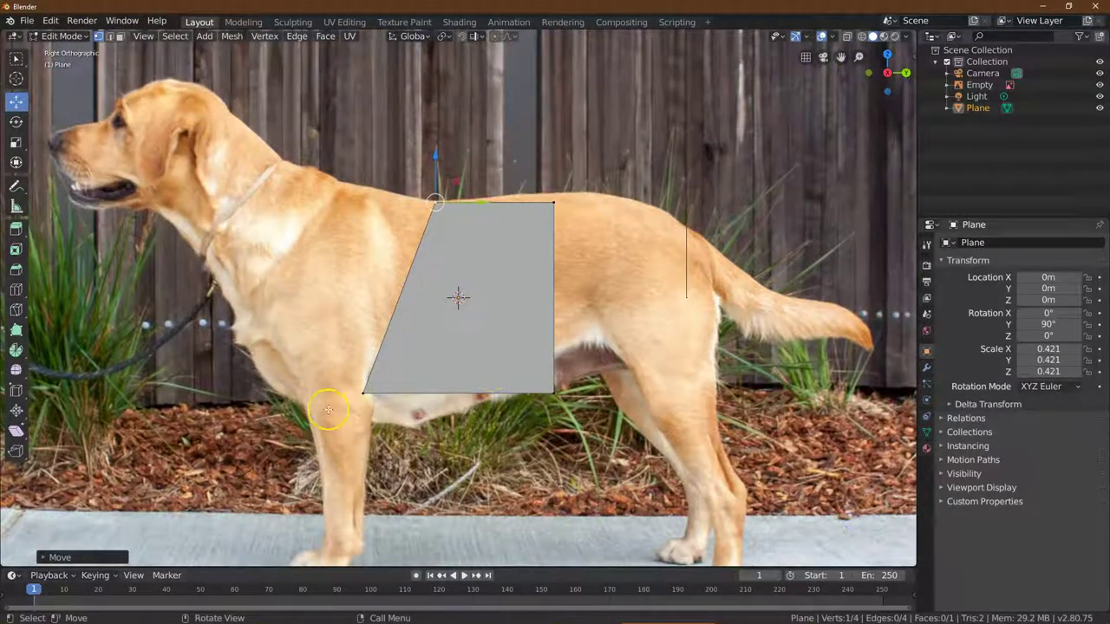
{"action": "left_click", "coordinate": [364, 390]}
{"action": "key", "text": "g"}
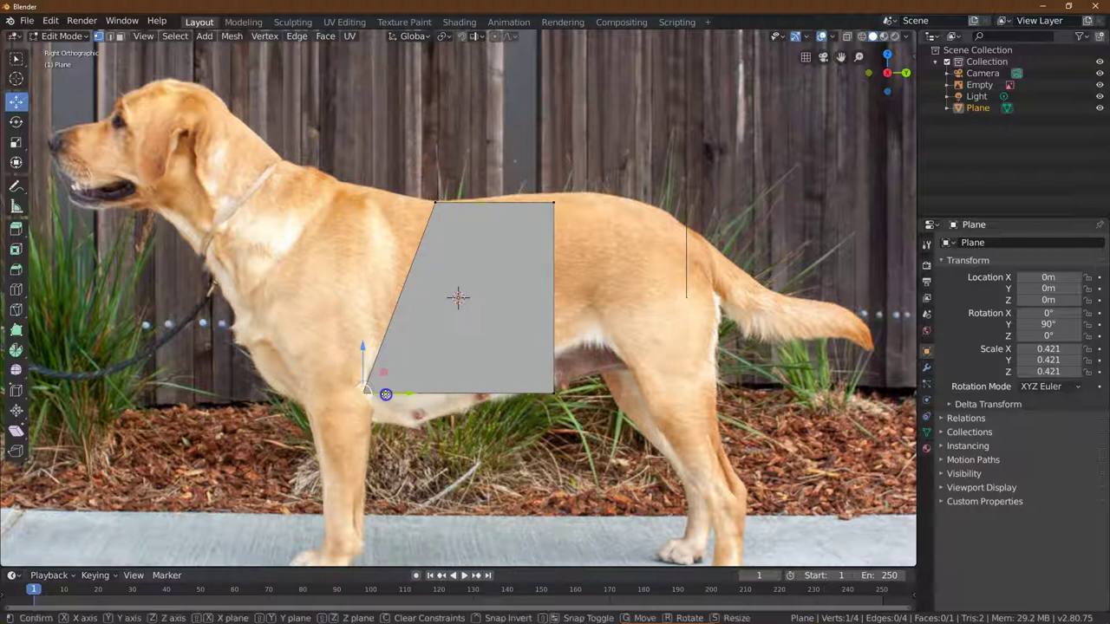
{"action": "key", "text": "y"}
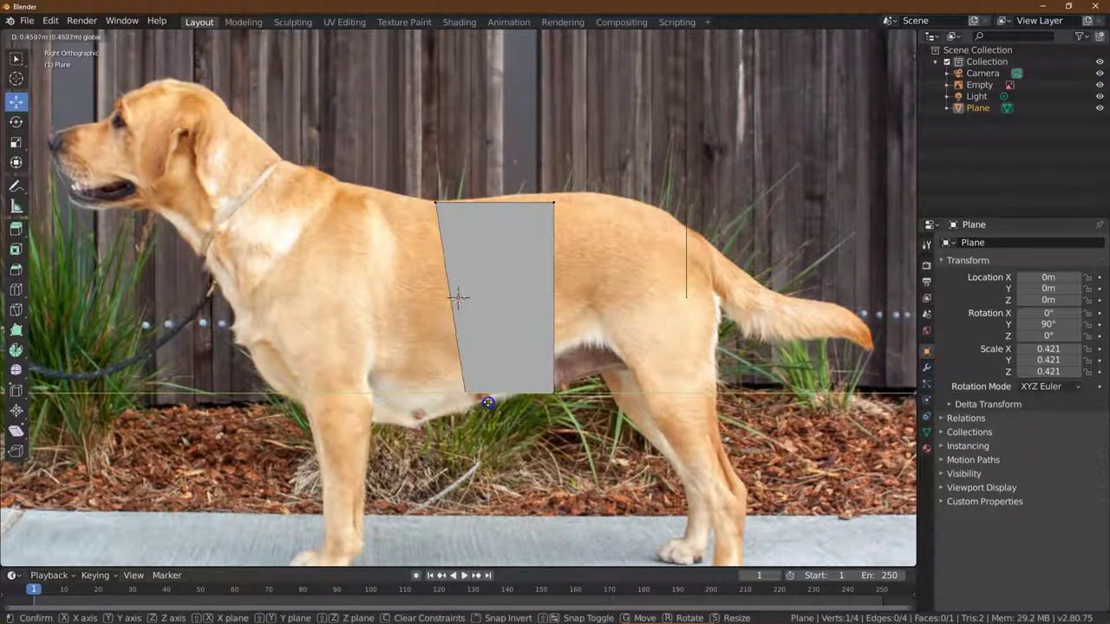
{"action": "left_click", "coordinate": [482, 402]}
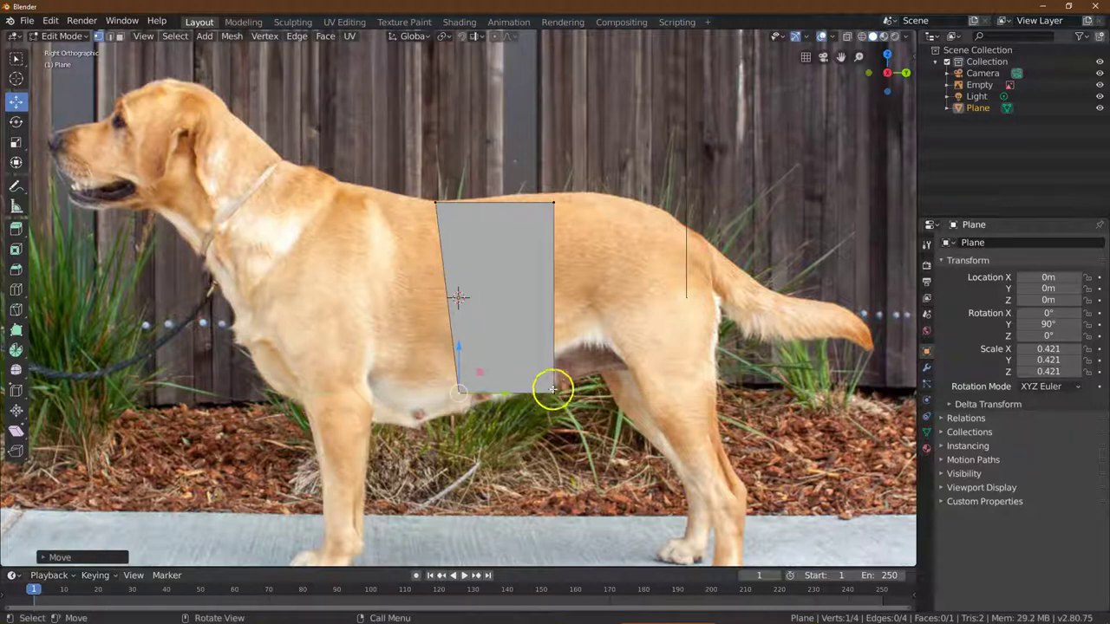
Step: Raise the plane's upper rear vertex along Z onto the contour of the dog's back
{"action": "left_click", "coordinate": [553, 202]}
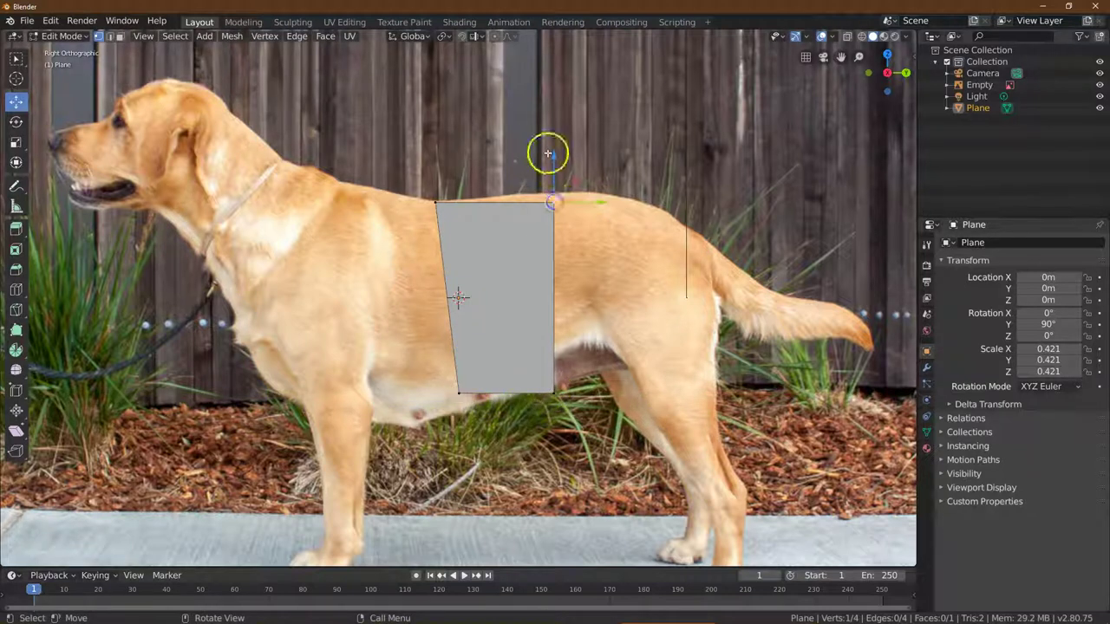
{"action": "key", "text": "g"}
{"action": "key", "text": "z"}
{"action": "left_click", "coordinate": [548, 146]}
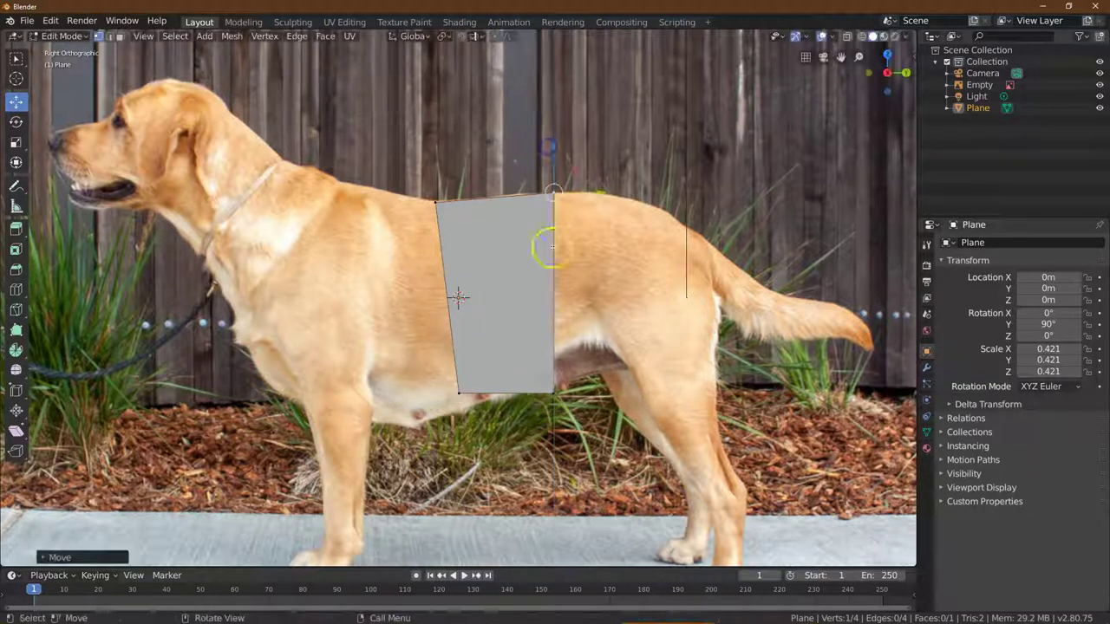
Step: Raise the plane's lower rear vertex along Z by about 0.07 m onto the dog's belly line
{"action": "left_click", "coordinate": [553, 390]}
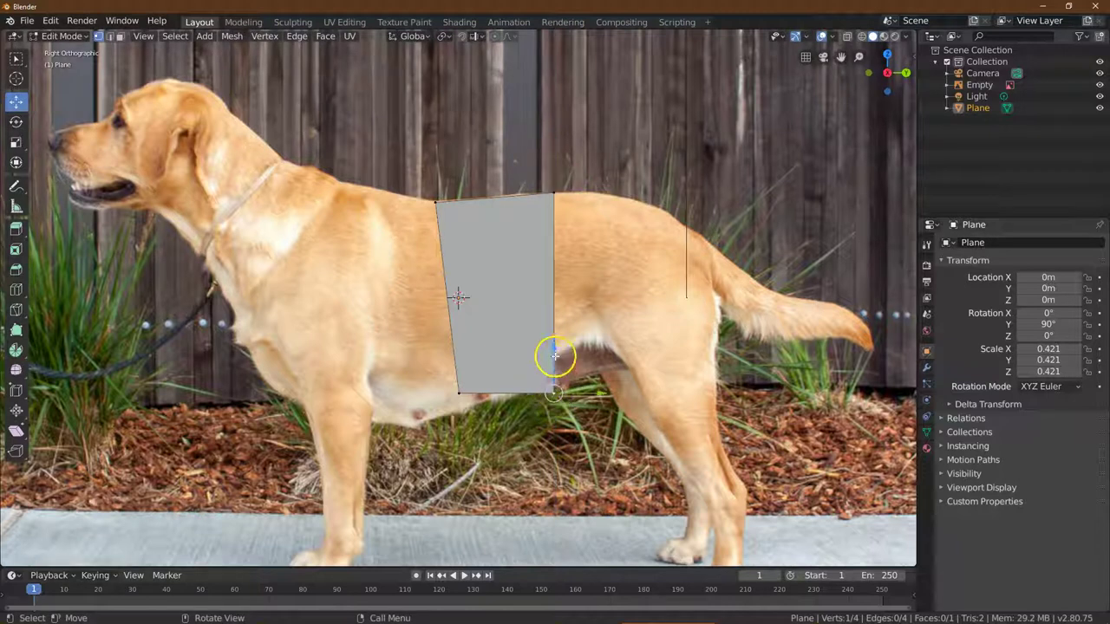
{"action": "key", "text": "g"}
{"action": "key", "text": "z"}
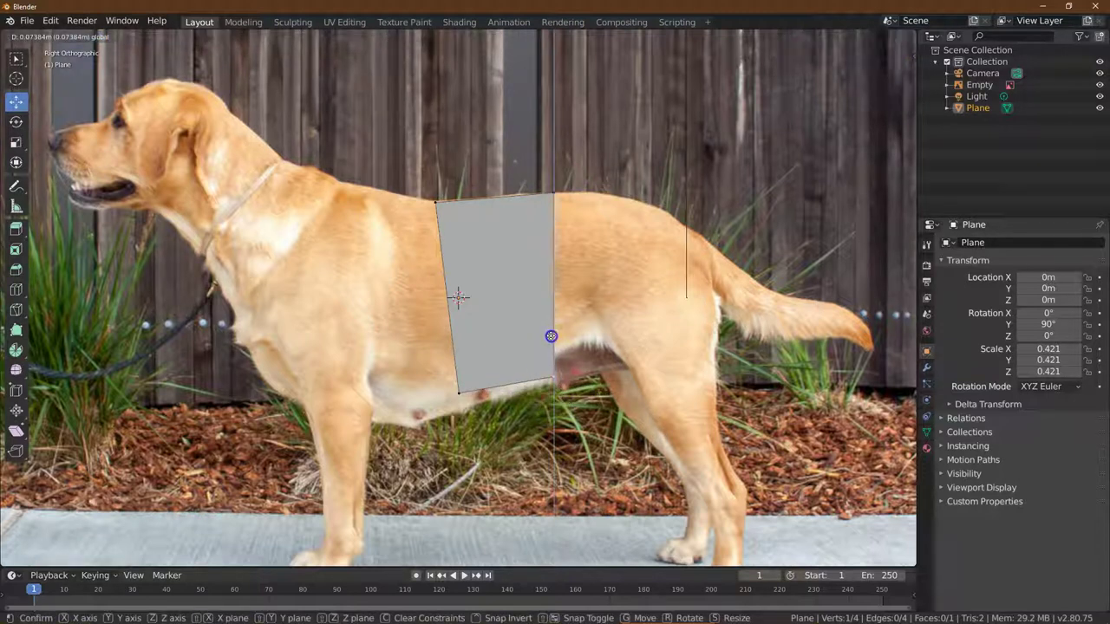
{"action": "left_click", "coordinate": [551, 336]}
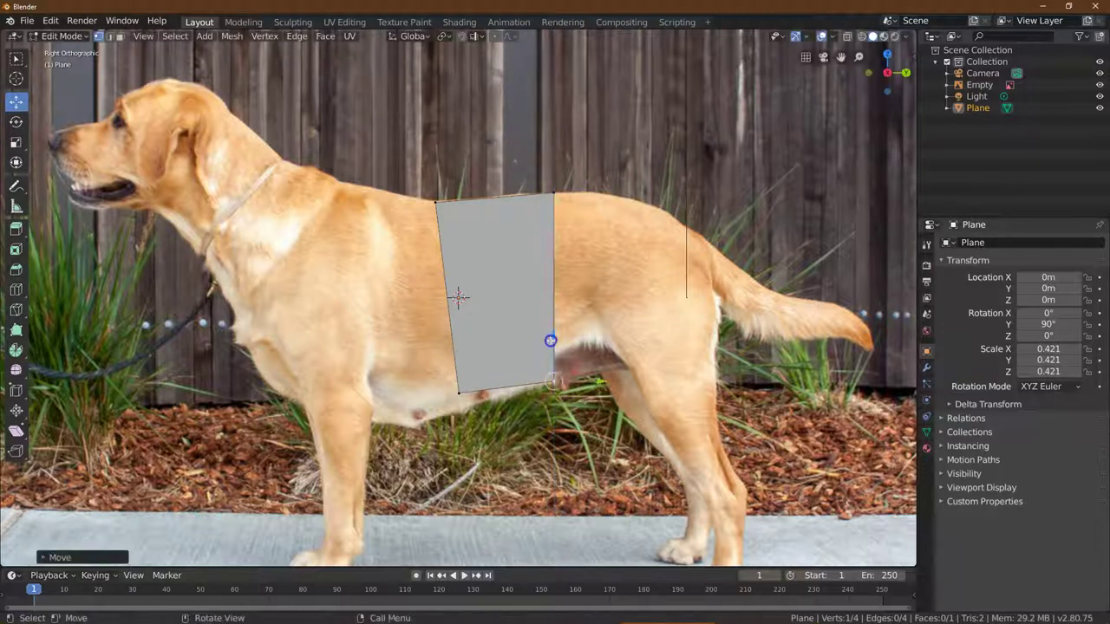
Step: Extrude the plane's rear vertical edge about 0.3 m toward the tail, keeping its upper end on the back line
{"action": "left_click", "coordinate": [15, 58]}
{"action": "left_click_drag", "start_coordinate": [562, 231], "coordinate": [545, 425]}
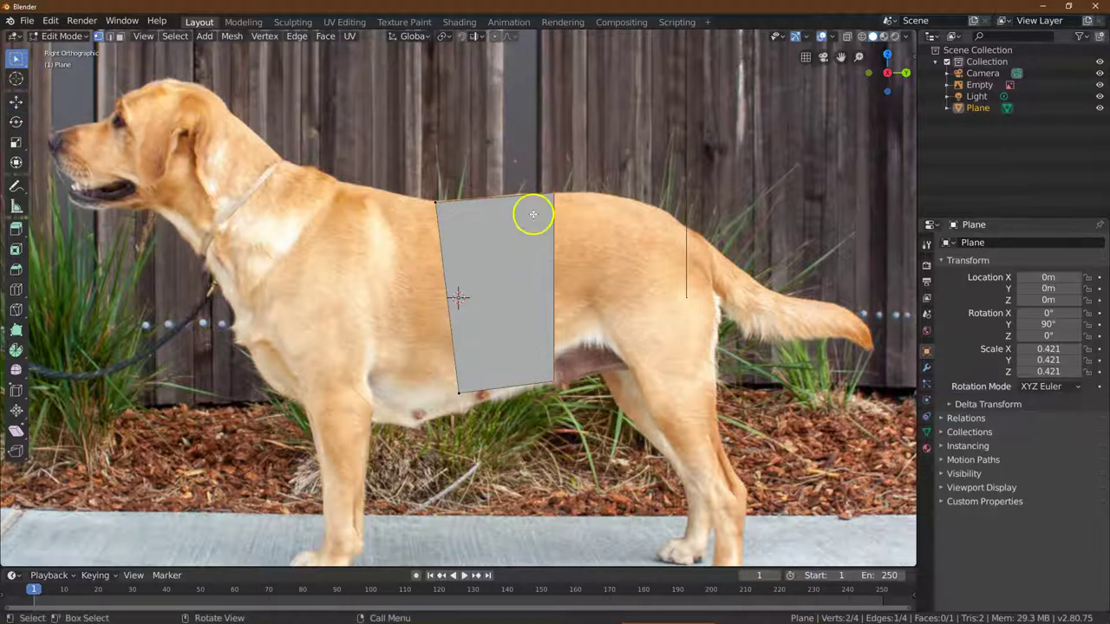
{"action": "left_click", "coordinate": [297, 36]}
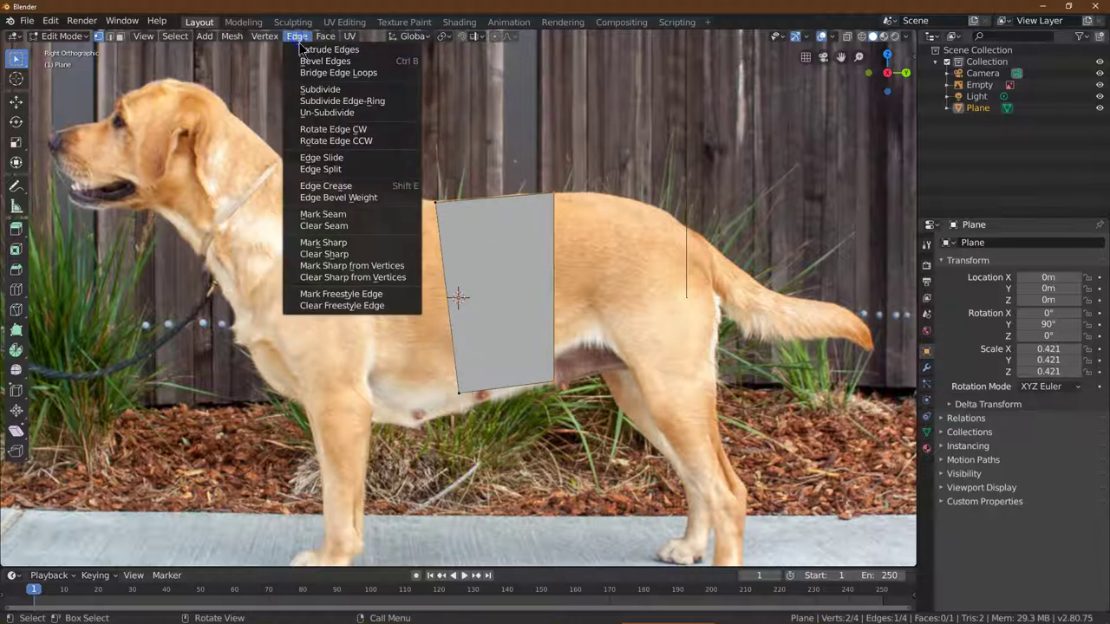
{"action": "left_click", "coordinate": [305, 51]}
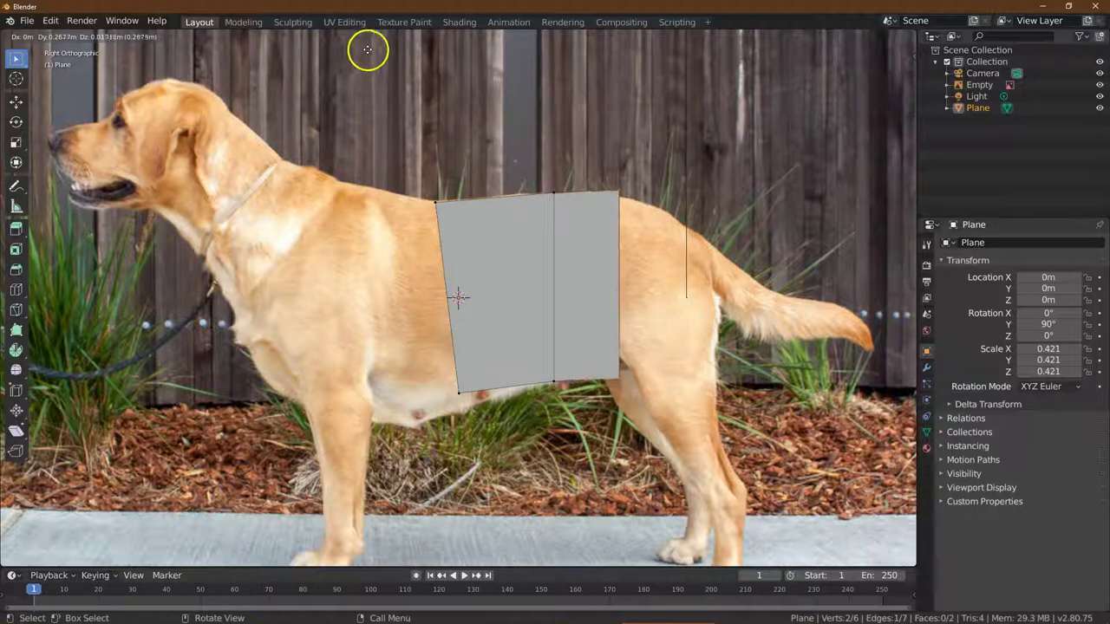
{"action": "left_click", "coordinate": [370, 57]}
Step: Raise the lower vertex of the new rear edge along Z to where the belly meets the hind leg
{"action": "left_click", "coordinate": [603, 363]}
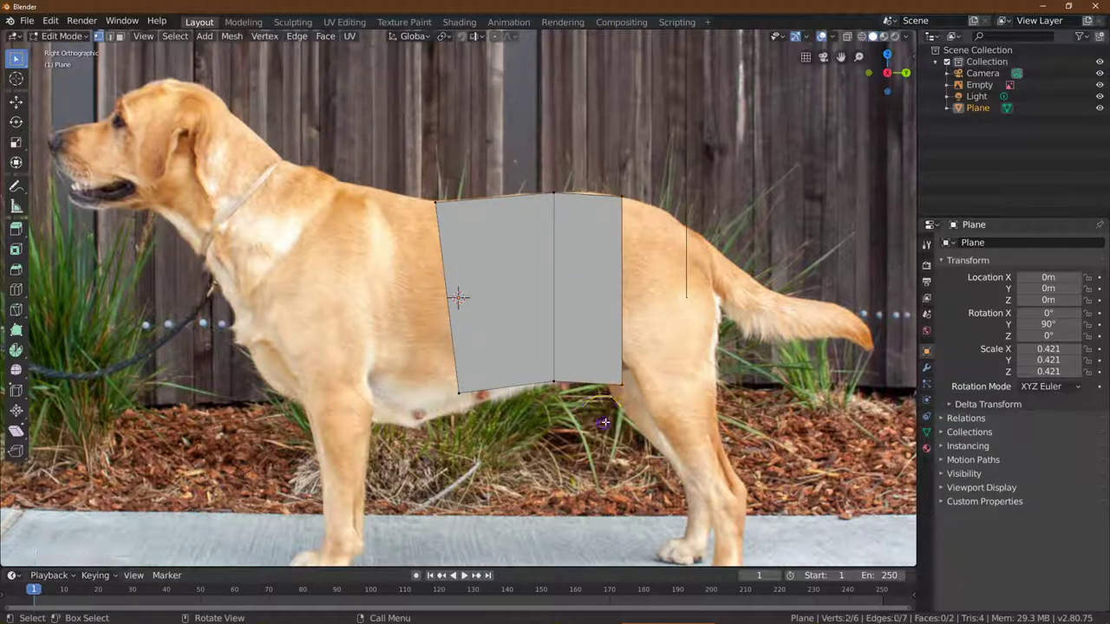
{"action": "left_click", "coordinate": [18, 103]}
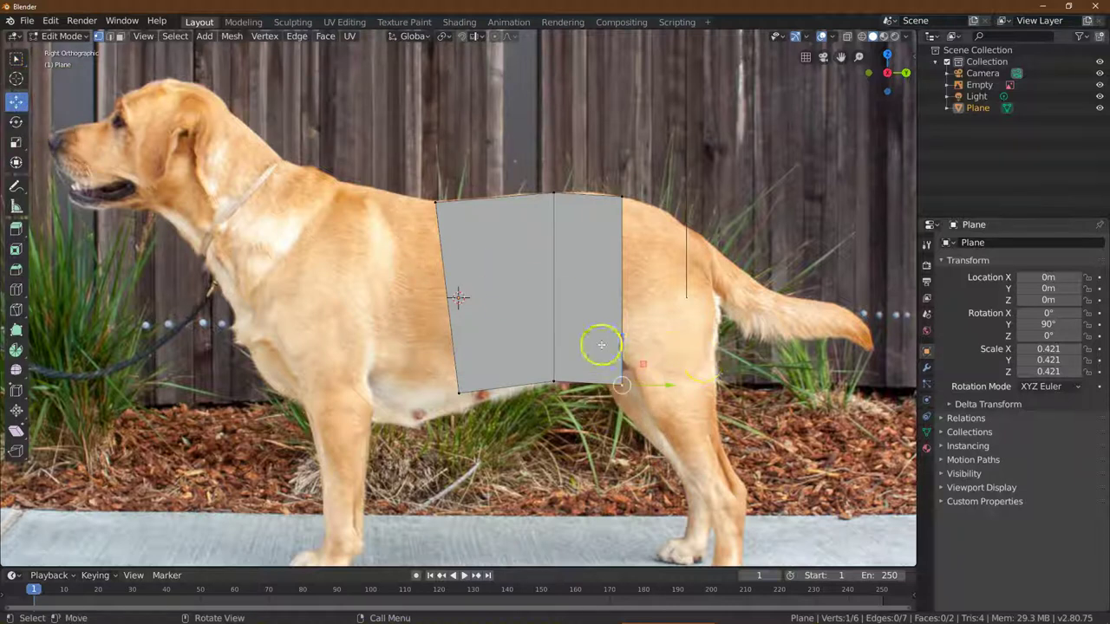
{"action": "left_click_drag", "start_coordinate": [621, 344], "coordinate": [616, 320]}
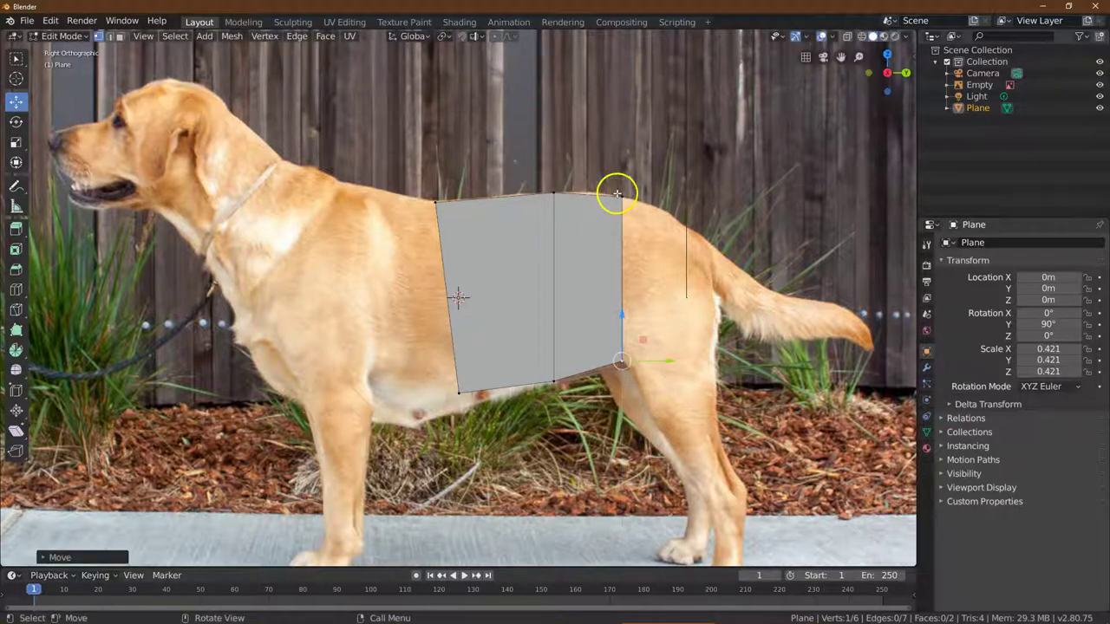
Step: Extrude the rear vertical edge about 0.4 m farther back to the rear of the dog's hindquarters
{"action": "left_click", "coordinate": [13, 59]}
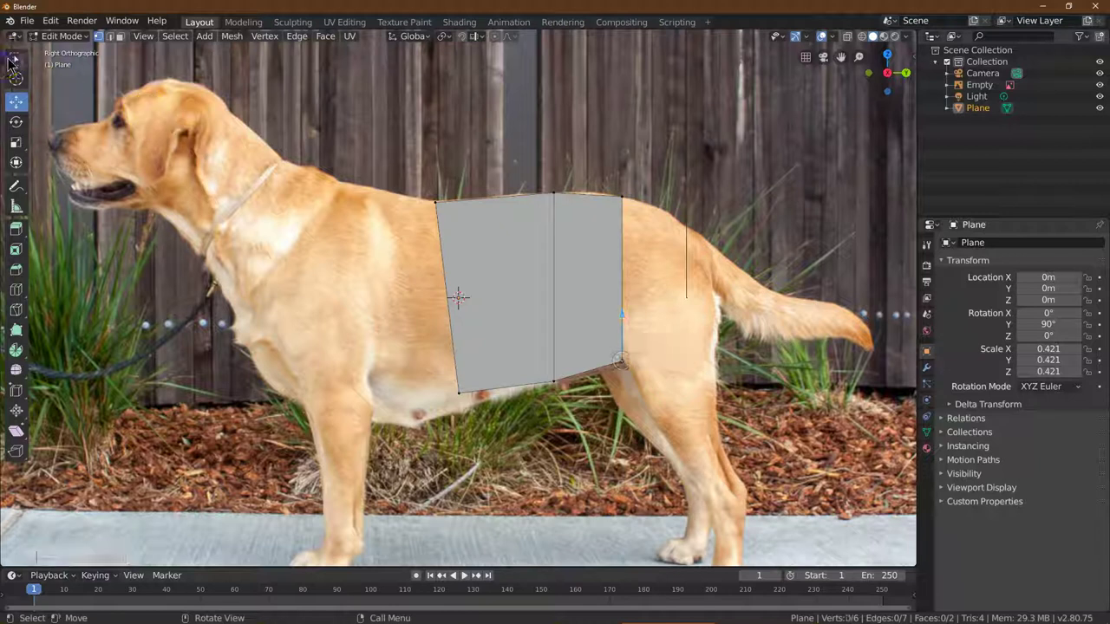
{"action": "left_click", "coordinate": [617, 174]}
{"action": "left_click_drag", "start_coordinate": [617, 174], "coordinate": [645, 318]}
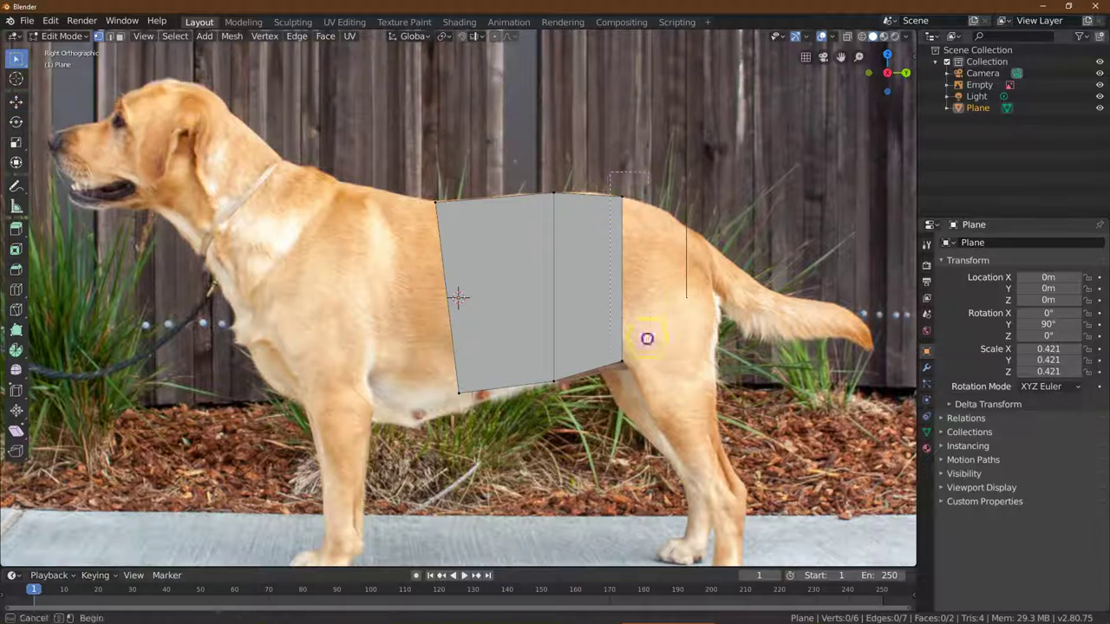
{"action": "left_click_drag", "start_coordinate": [630, 425], "coordinate": [630, 426]}
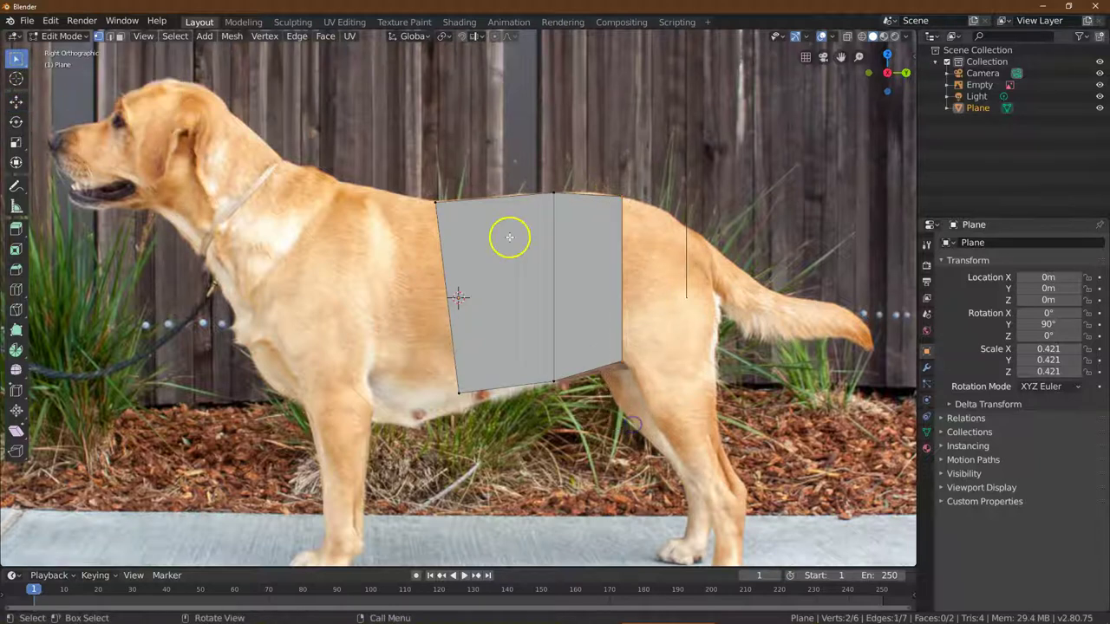
{"action": "left_click", "coordinate": [296, 36]}
{"action": "left_click", "coordinate": [306, 49]}
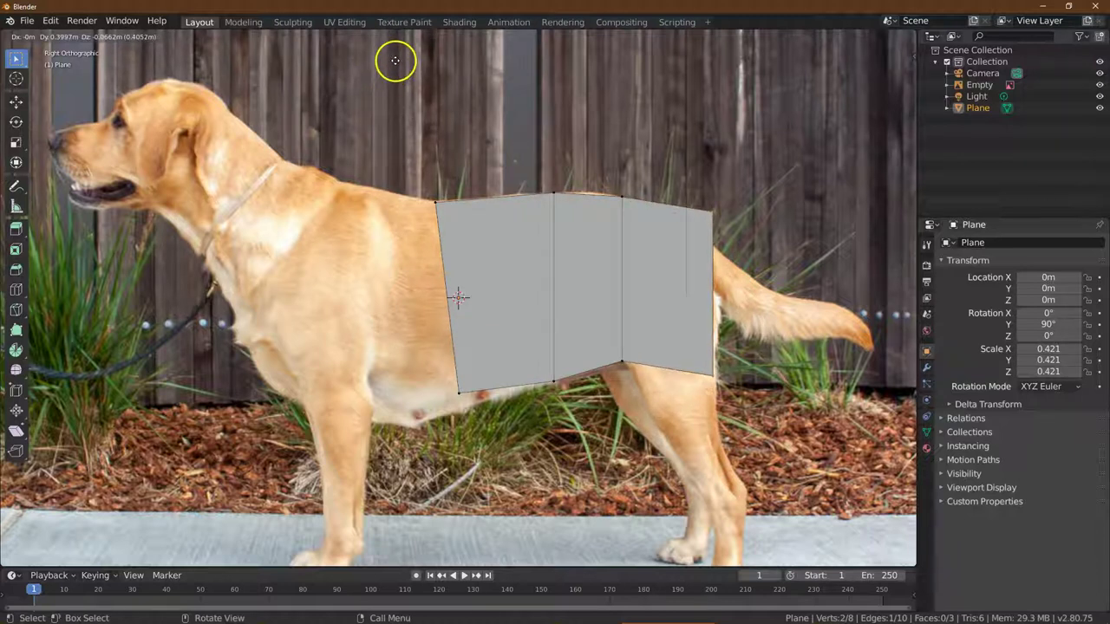
{"action": "left_click", "coordinate": [398, 57]}
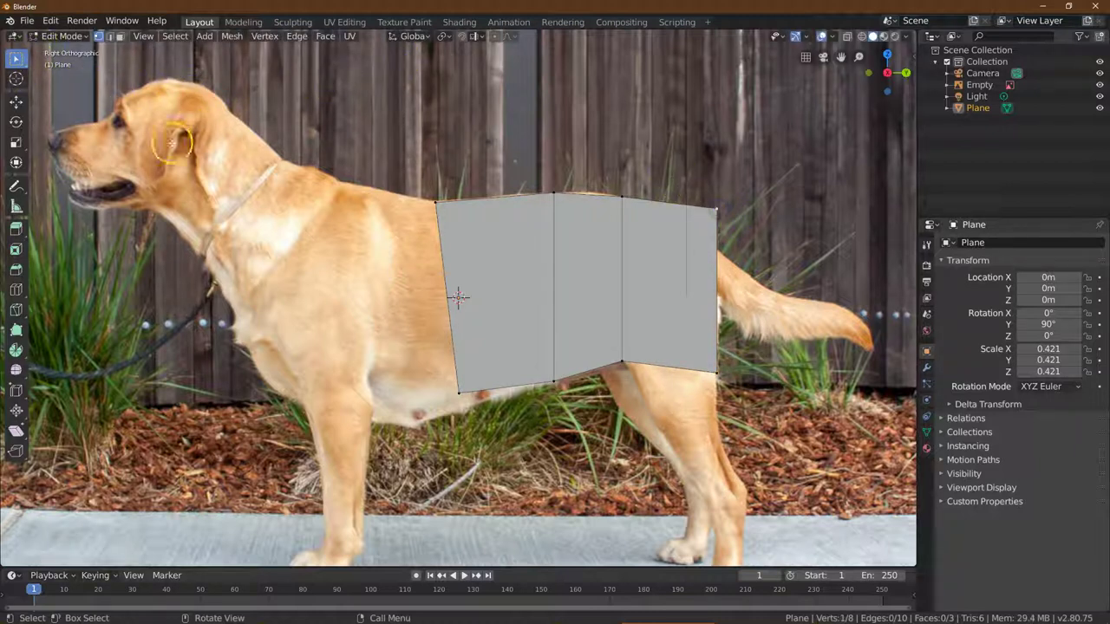
Step: Move the upper vertex of the rearmost edge down and toward the head onto the slope of the dog's rump
{"action": "left_click", "coordinate": [15, 102]}
{"action": "left_click_drag", "start_coordinate": [718, 164], "coordinate": [716, 190]}
{"action": "left_click_drag", "start_coordinate": [767, 235], "coordinate": [730, 235]}
{"action": "left_click_drag", "start_coordinate": [680, 190], "coordinate": [684, 180]}
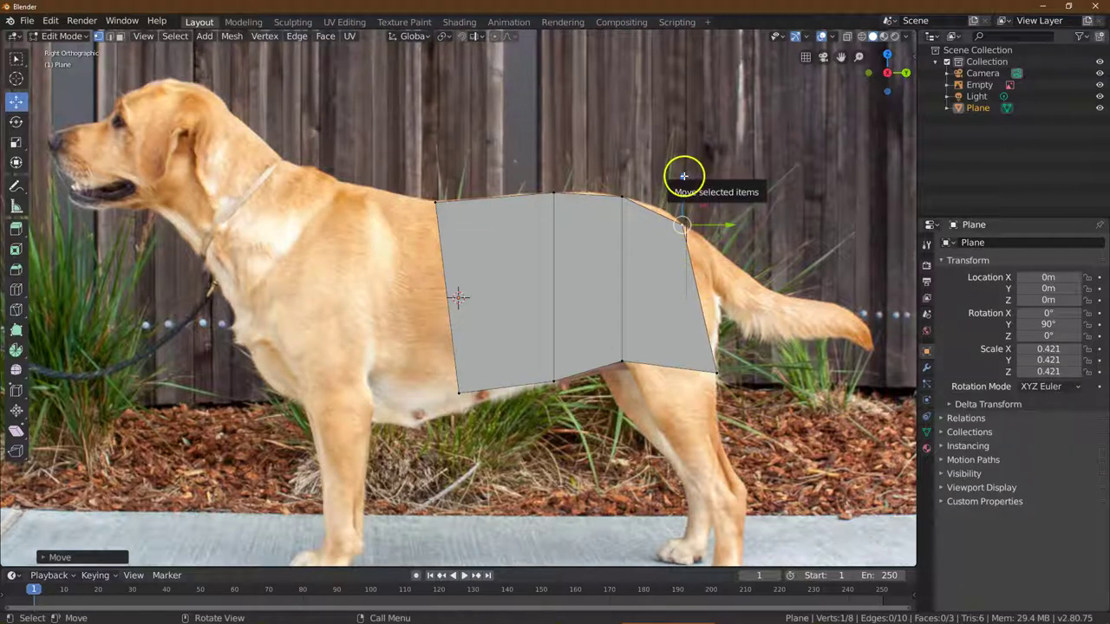
{"action": "left_click_drag", "start_coordinate": [682, 177], "coordinate": [683, 174]}
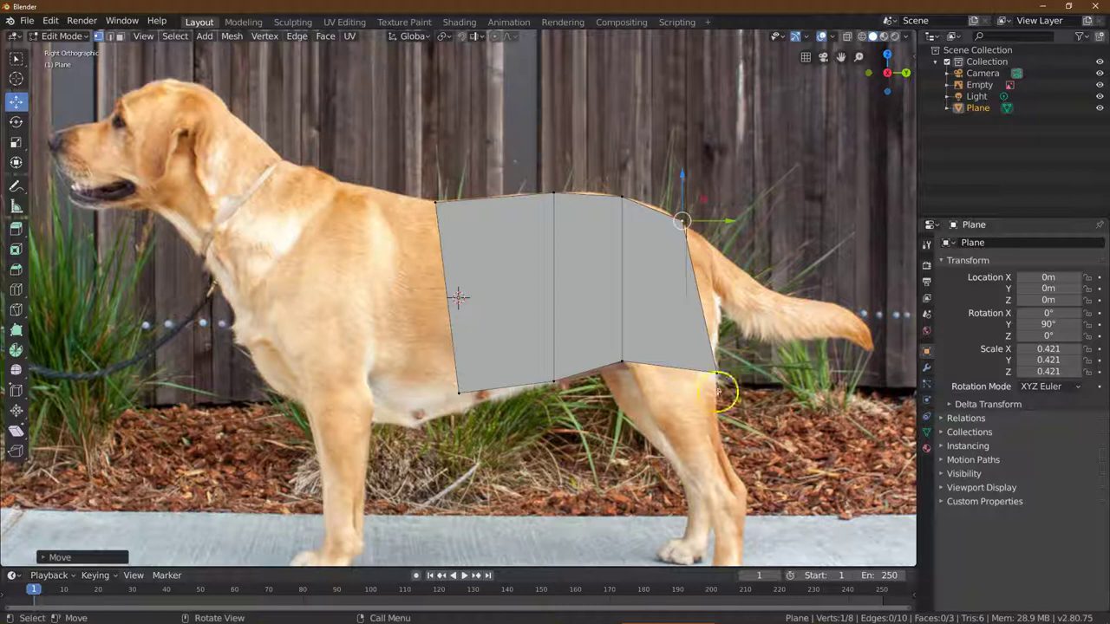
Step: Extrude the slanted rearmost edge a short distance backward so its upper end meets the base of the tail
{"action": "left_click", "coordinate": [15, 58]}
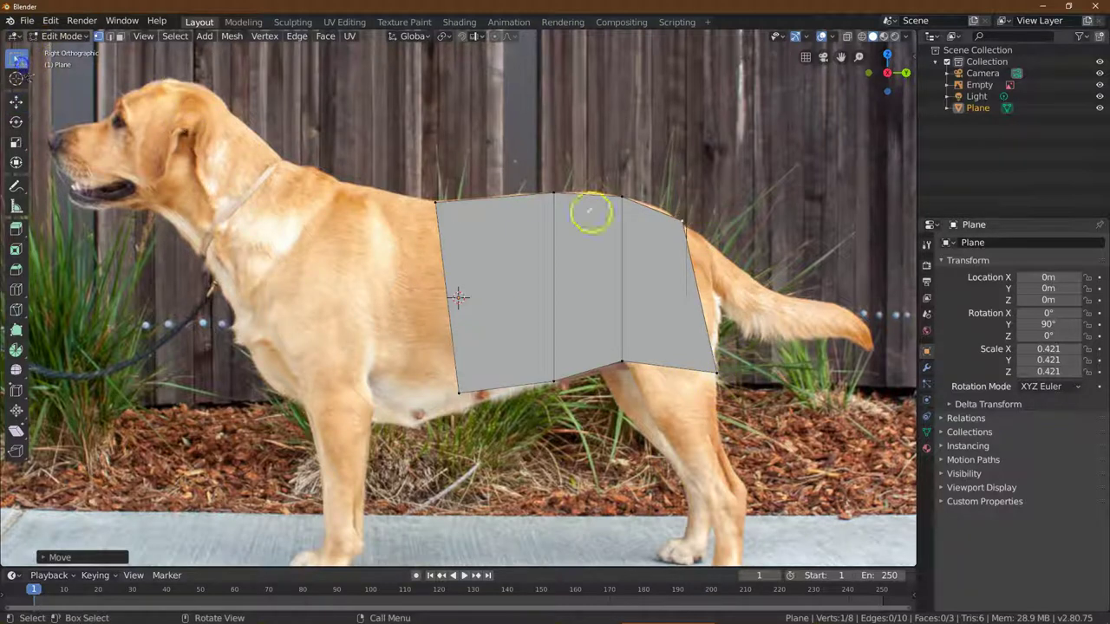
{"action": "left_click_drag", "start_coordinate": [685, 187], "coordinate": [737, 241]}
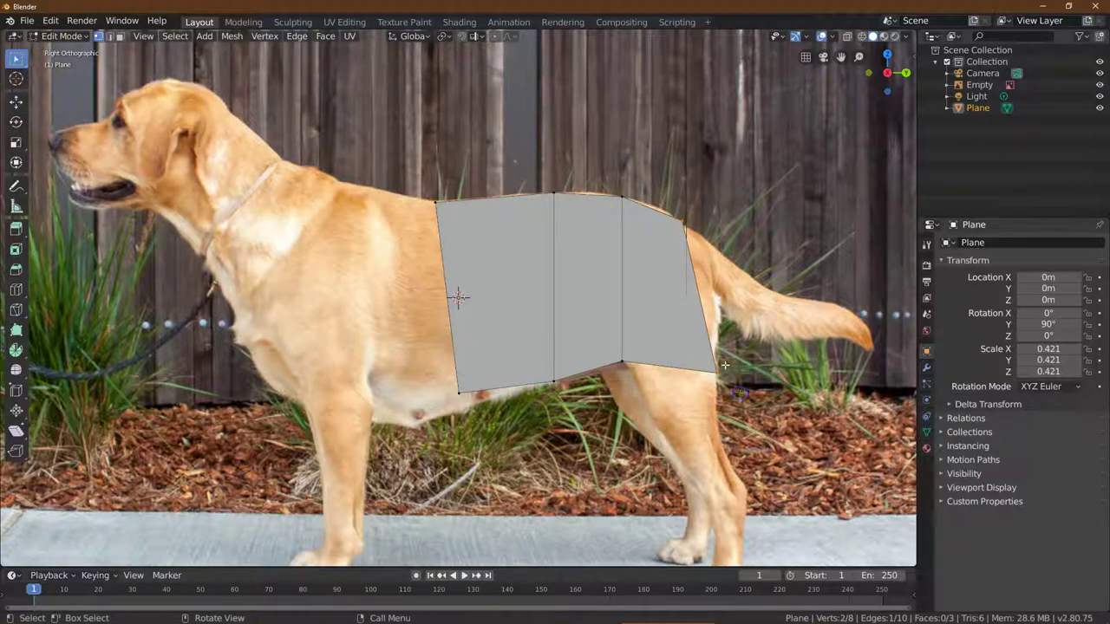
{"action": "left_click", "coordinate": [297, 36]}
{"action": "left_click", "coordinate": [323, 49]}
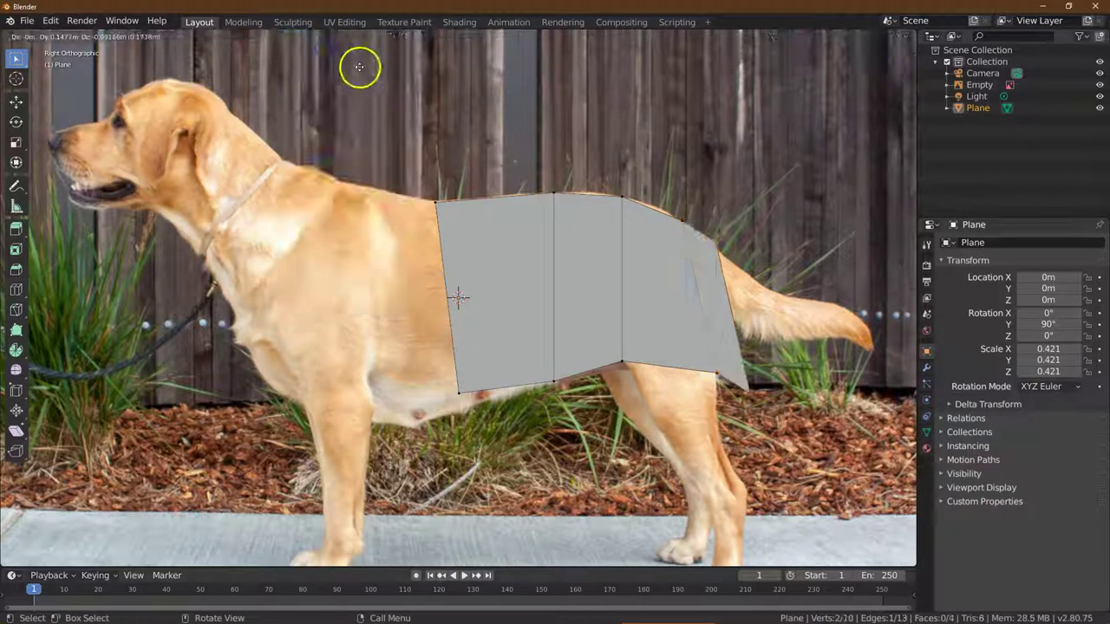
{"action": "left_click", "coordinate": [349, 71]}
Step: Move the lower vertex of the new tail-side edge up and toward the head onto the rump contour beneath the tail
{"action": "left_click", "coordinate": [743, 389]}
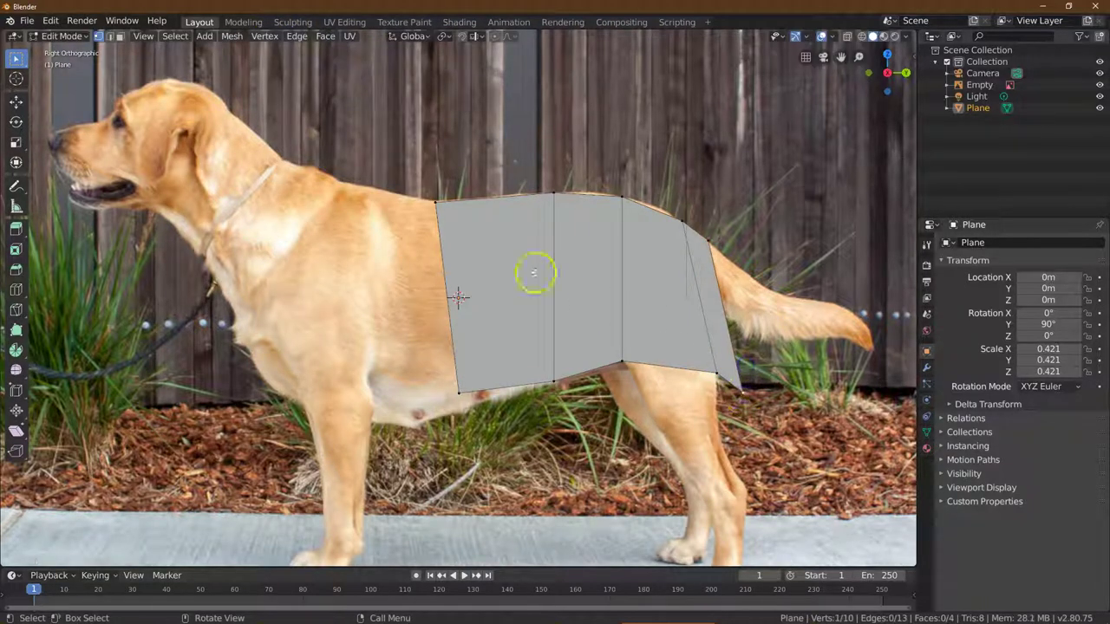
{"action": "left_click", "coordinate": [15, 102]}
{"action": "mouse_move", "coordinate": [768, 352]}
{"action": "left_mouse_down"}
{"action": "mouse_move", "coordinate": [696, 295]}
{"action": "mouse_move", "coordinate": [769, 339]}
{"action": "left_mouse_up"}
{"action": "left_click_drag", "start_coordinate": [719, 300], "coordinate": [721, 282]}
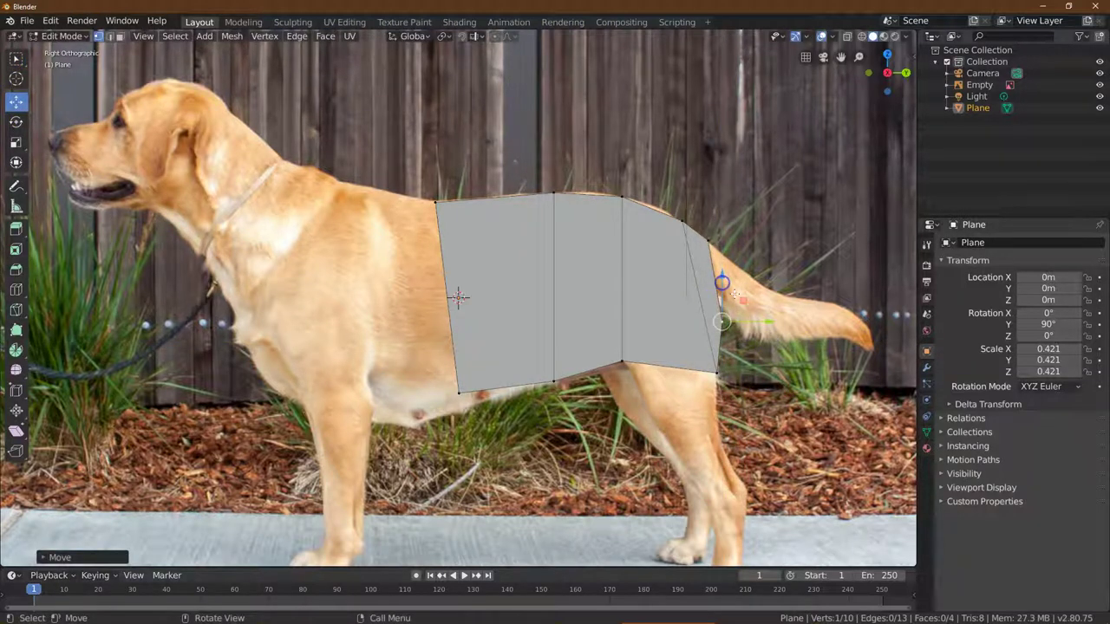
{"action": "left_click", "coordinate": [497, 290]}
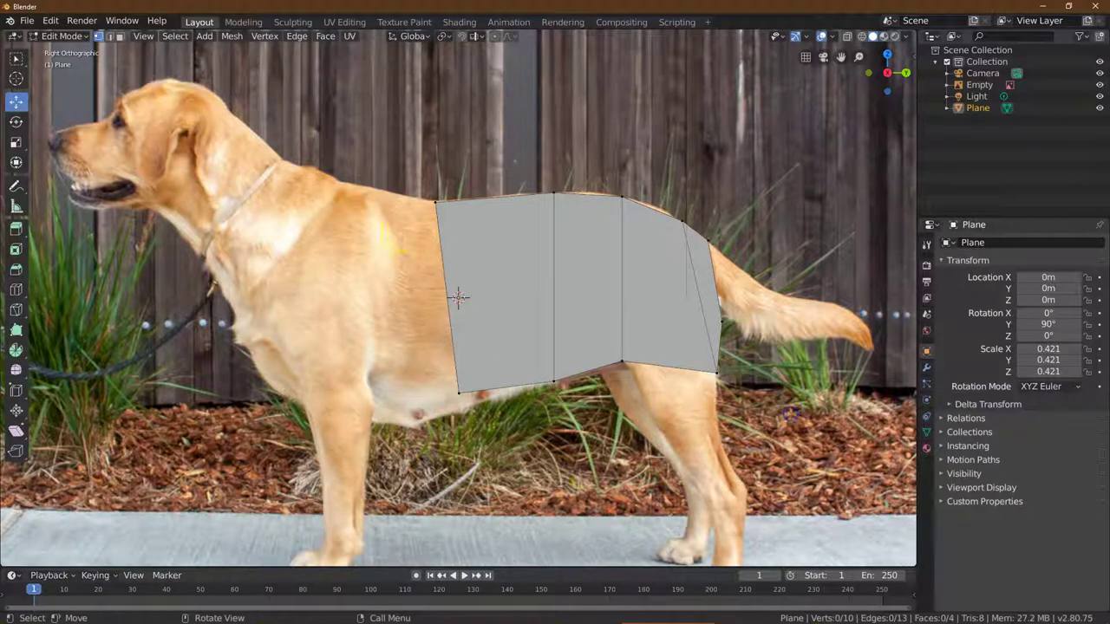
Step: Extrude the mesh's front edge about 0.4 m toward the head, reaching the dog's shoulder area
{"action": "left_click", "coordinate": [15, 58]}
{"action": "left_click", "coordinate": [417, 176]}
{"action": "left_click_drag", "start_coordinate": [417, 176], "coordinate": [469, 426]}
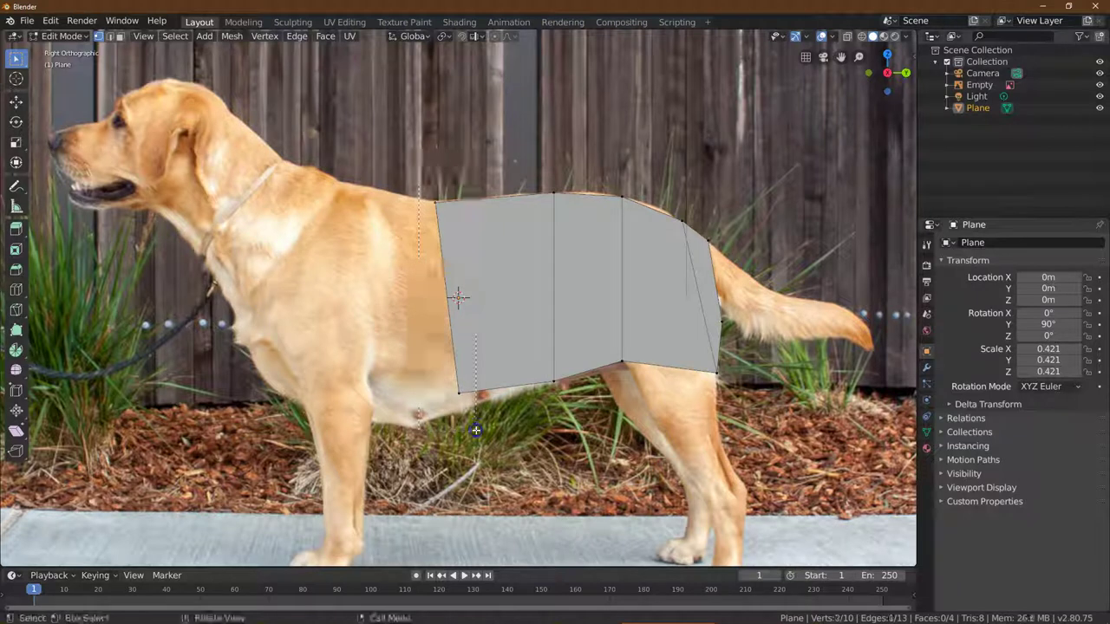
{"action": "left_click", "coordinate": [297, 37]}
{"action": "left_click", "coordinate": [308, 45]}
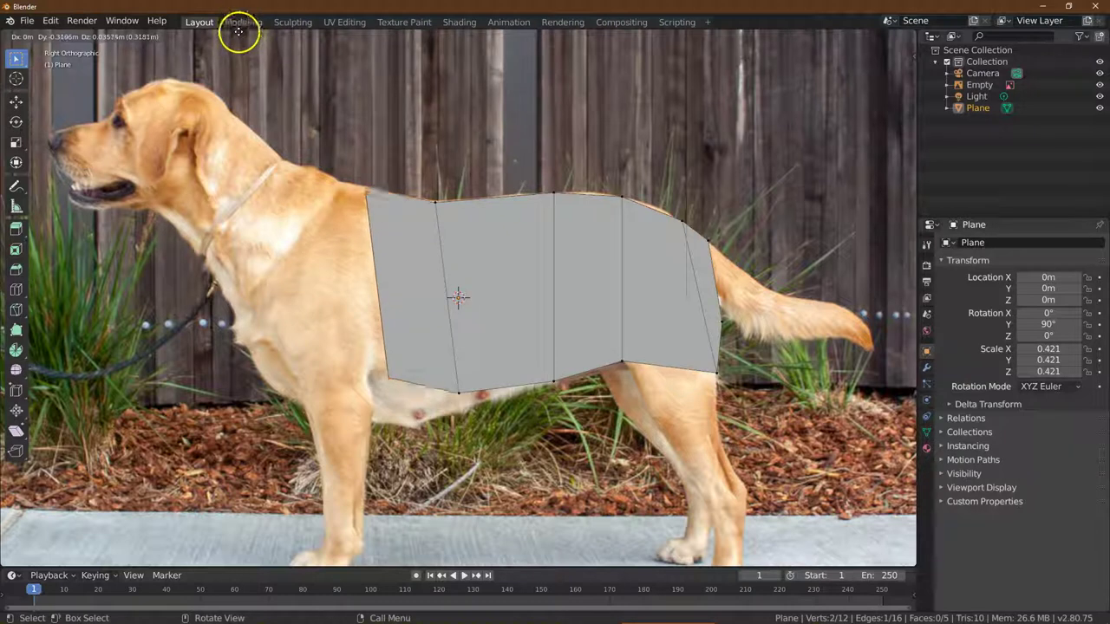
{"action": "left_click", "coordinate": [227, 564]}
Step: Move the upper vertex of the new front edge slightly toward the tail along Y and fit its height to the back line
{"action": "left_click", "coordinate": [227, 564]}
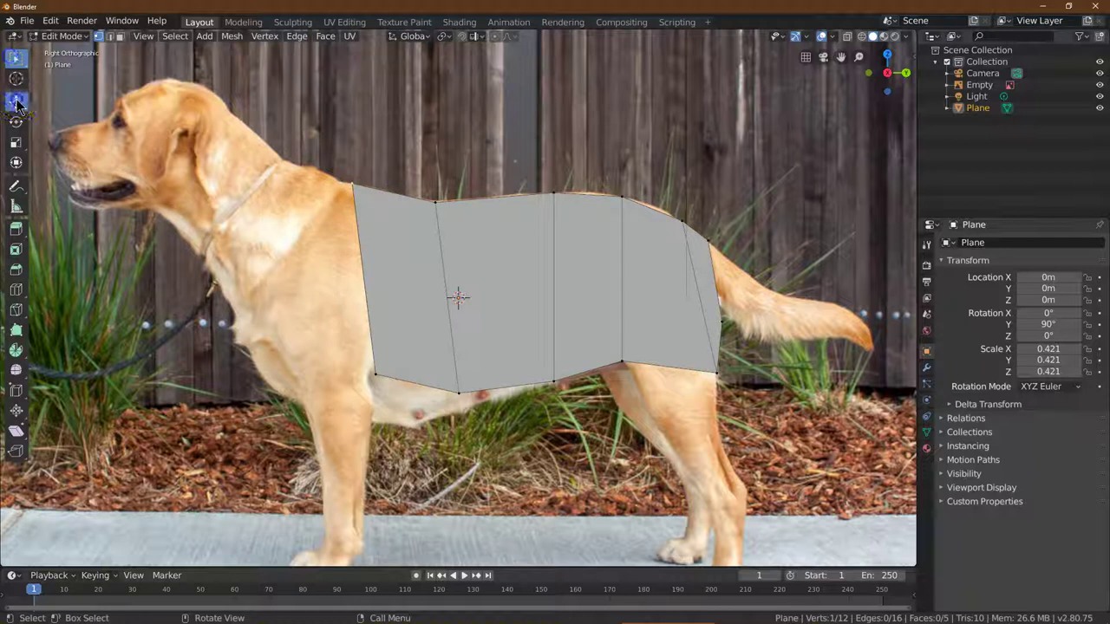
{"action": "left_click_drag", "start_coordinate": [396, 184], "coordinate": [411, 185]}
{"action": "key", "text": "g"}
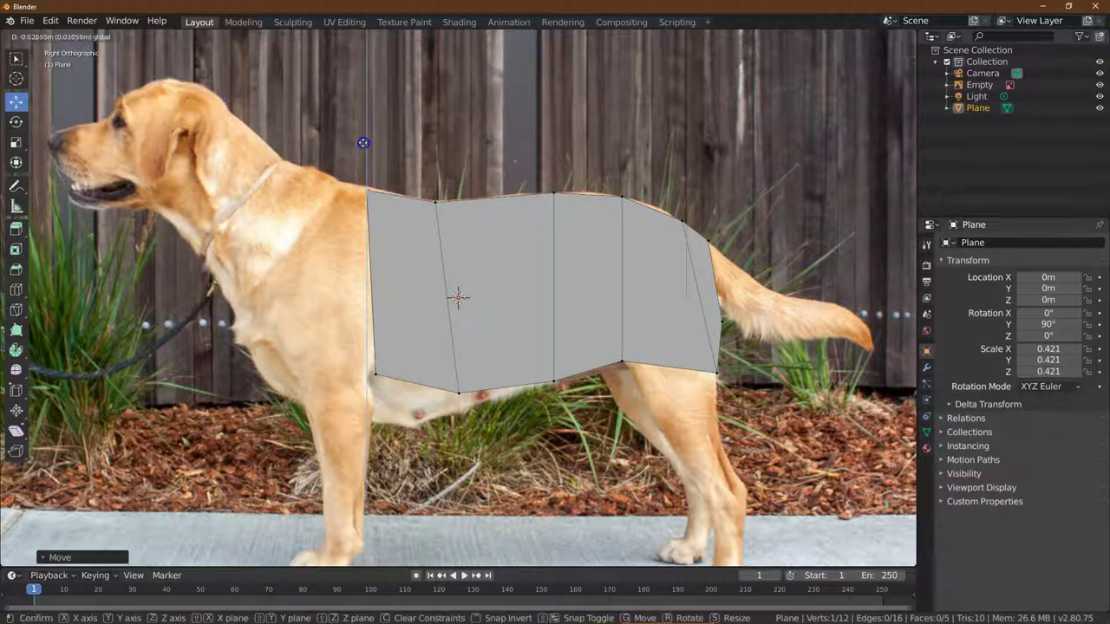
{"action": "left_click", "coordinate": [363, 139]}
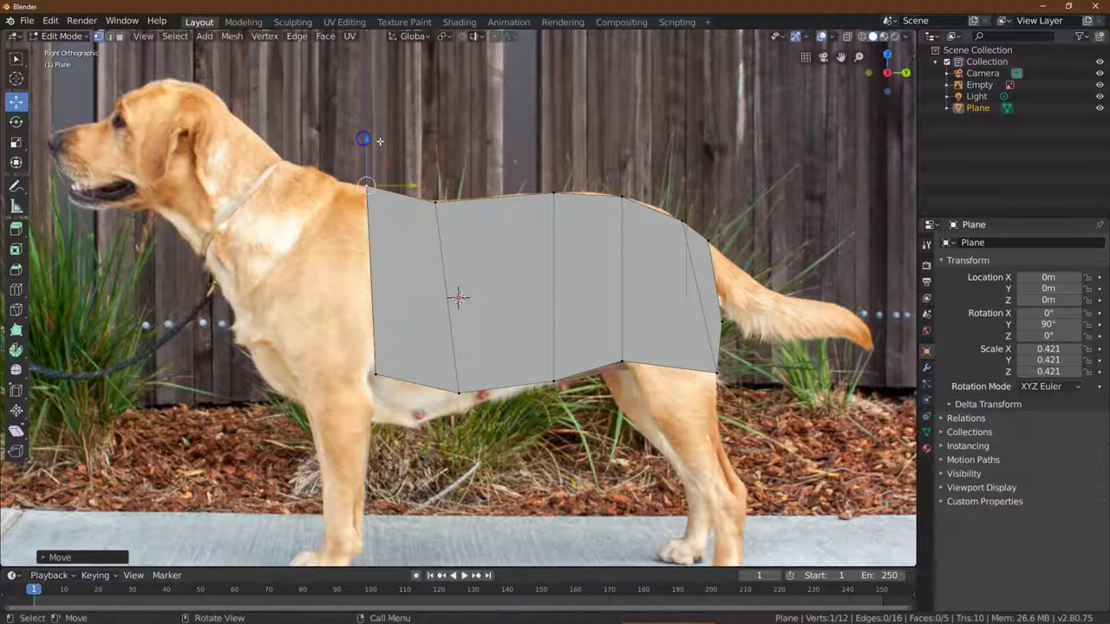
Step: Extrude the front edge at the shoulder about 0.4 m toward the head, ending near the dog's collar and chest
{"action": "left_click", "coordinate": [15, 61]}
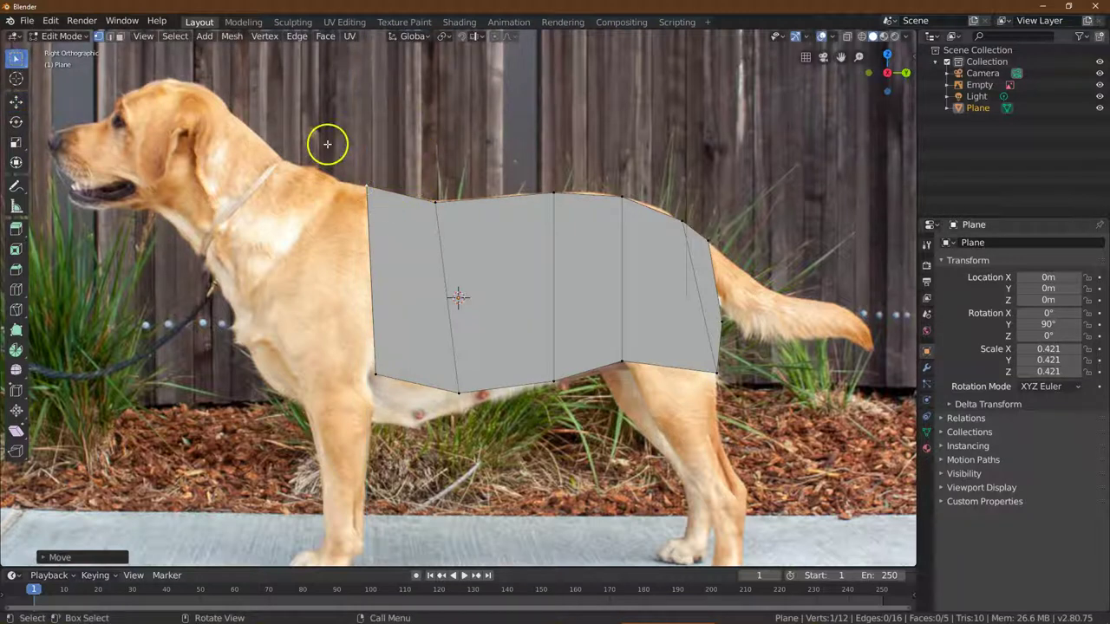
{"action": "left_click", "coordinate": [392, 396], "text": "shift"}
{"action": "left_click", "coordinate": [296, 36]}
{"action": "left_click", "coordinate": [312, 43]}
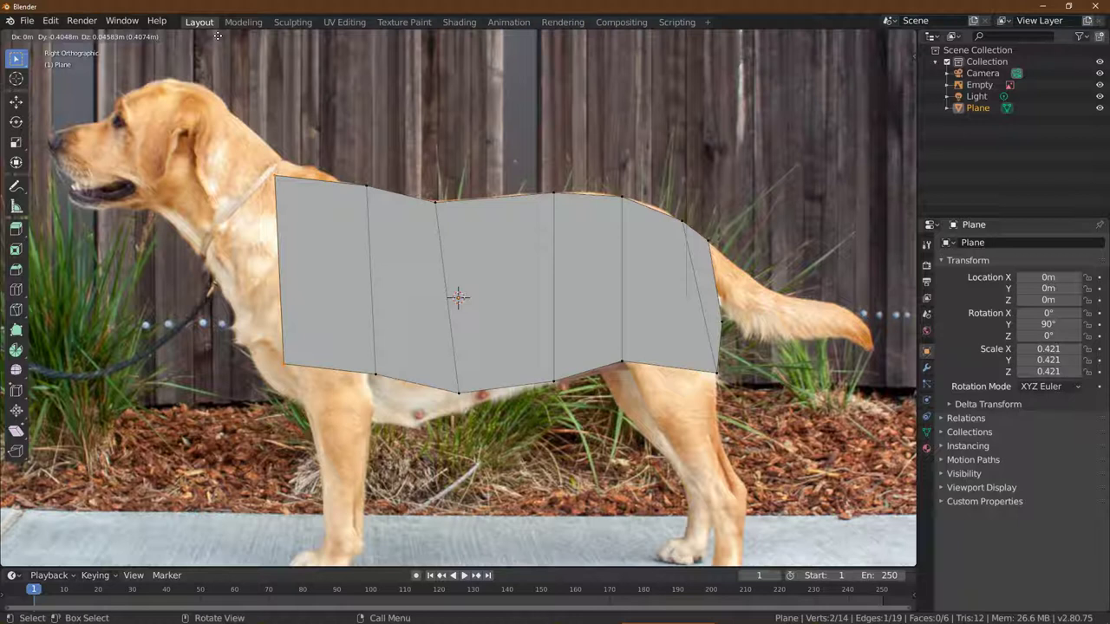
{"action": "left_click", "coordinate": [217, 36]}
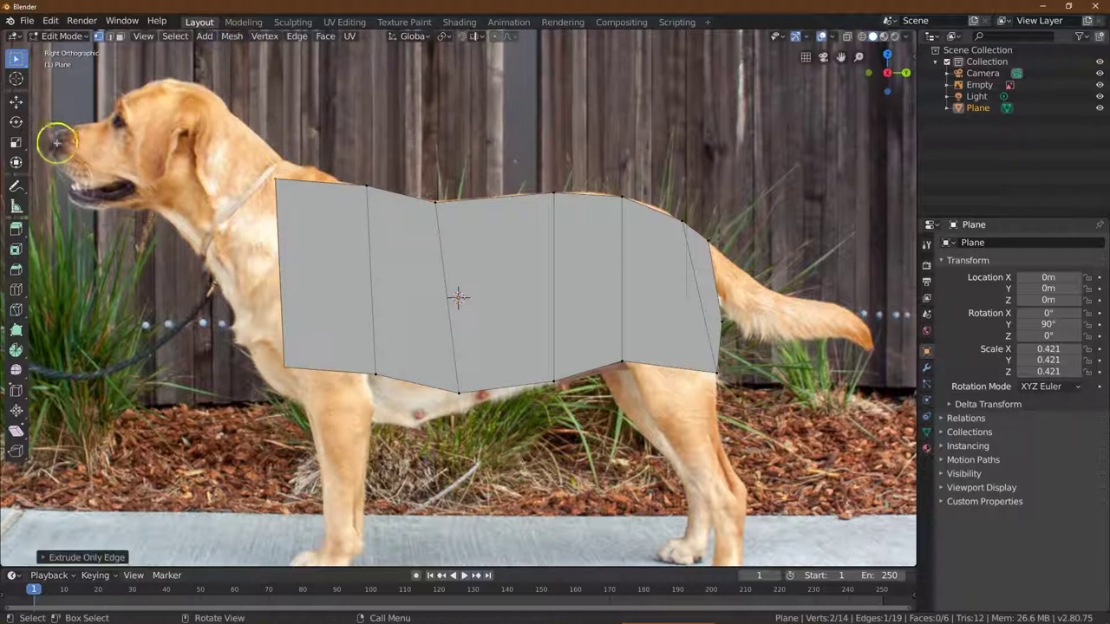
Step: Move the upper vertex of the new front edge toward the tail and adjust its height to sit on the dog's withers
{"action": "left_click", "coordinate": [17, 105]}
{"action": "left_click", "coordinate": [286, 185]}
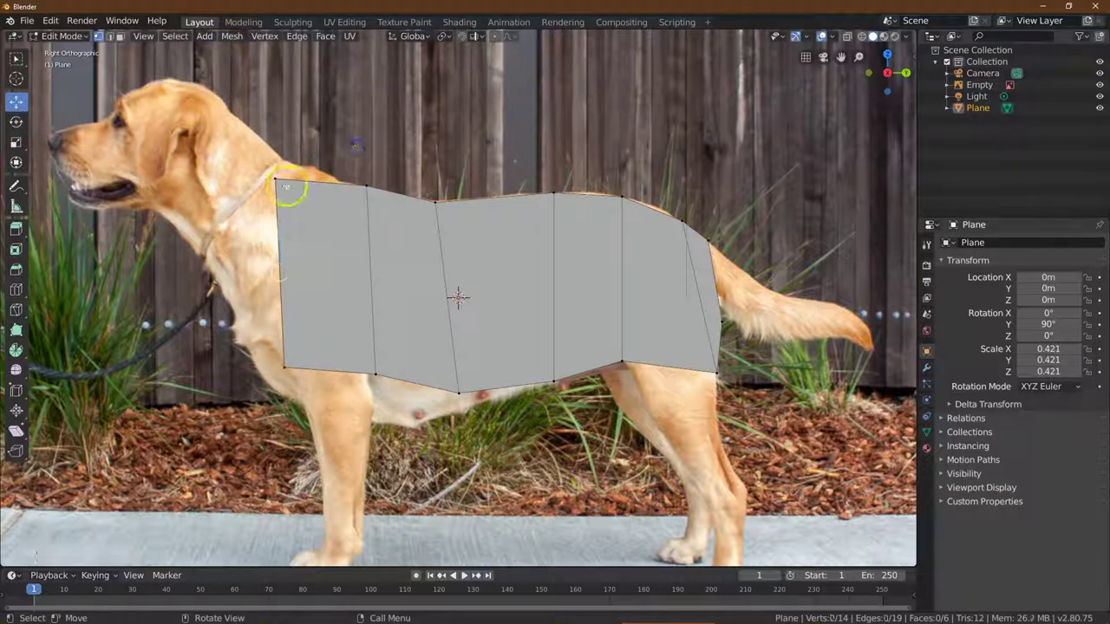
{"action": "left_click_drag", "start_coordinate": [278, 132], "coordinate": [282, 114]}
{"action": "left_click_drag", "start_coordinate": [315, 154], "coordinate": [348, 154]}
{"action": "left_click_drag", "start_coordinate": [310, 113], "coordinate": [318, 134]}
{"action": "left_click_drag", "start_coordinate": [356, 180], "coordinate": [368, 181]}
{"action": "left_click_drag", "start_coordinate": [321, 137], "coordinate": [320, 133]}
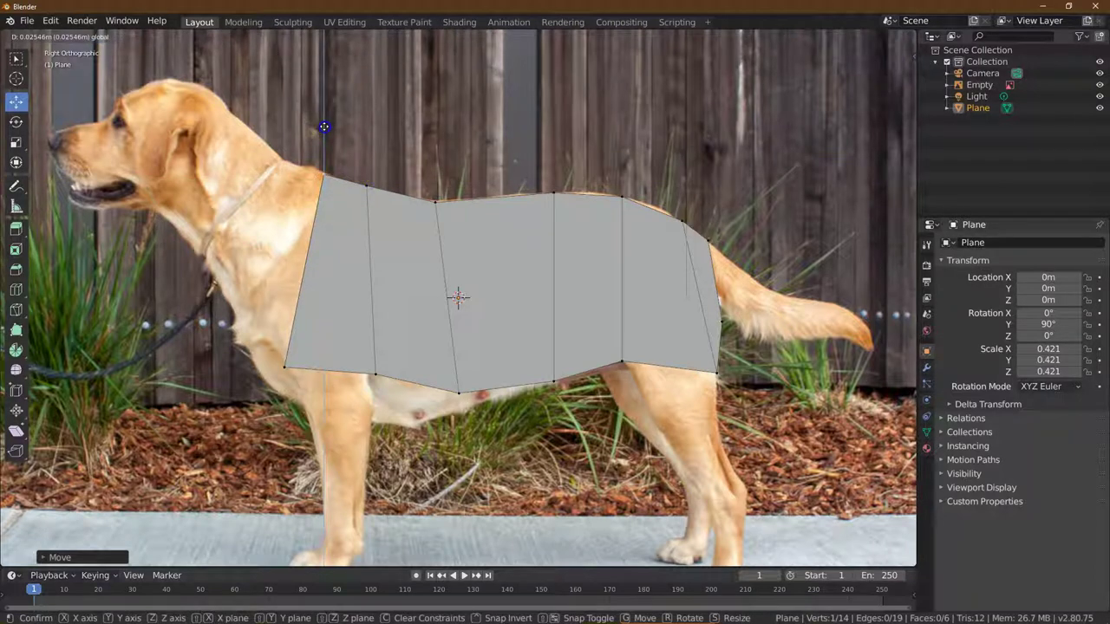
{"action": "left_click", "coordinate": [323, 126]}
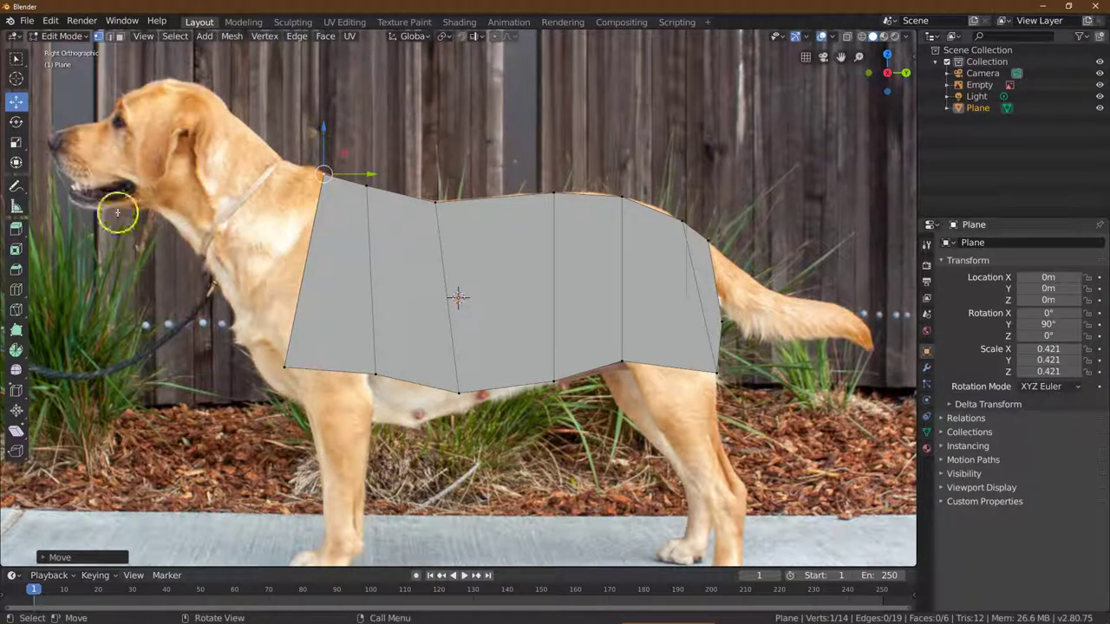
Step: Extrude the mesh's front edge at the withers about 0.5 m forward and 0.3 m up, reaching the back of the dog's head
{"action": "left_click", "coordinate": [20, 60]}
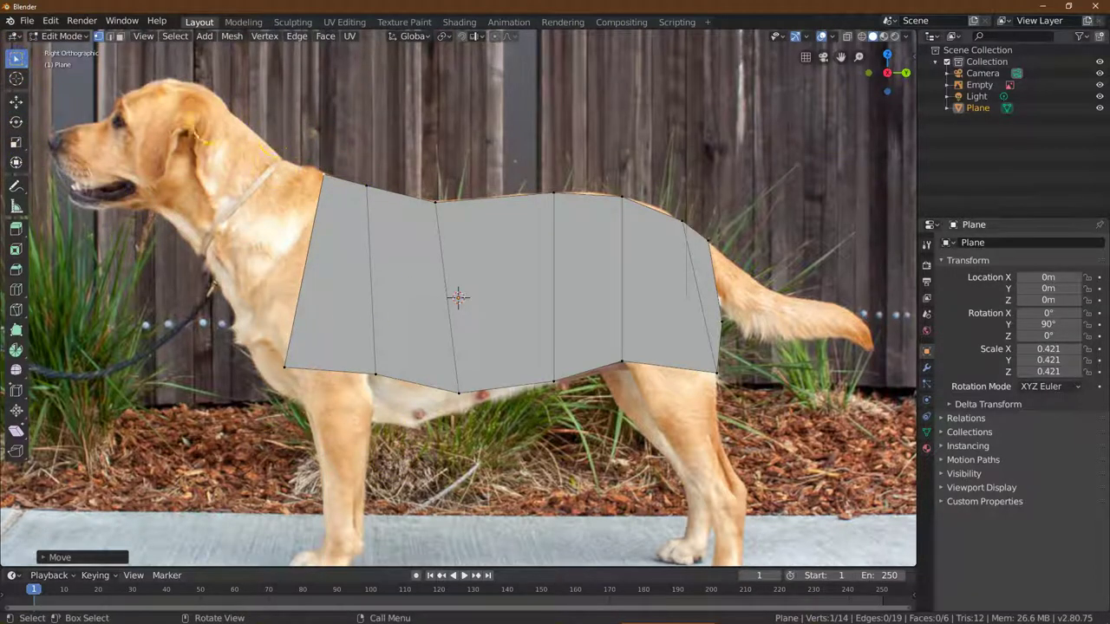
{"action": "left_click_drag", "start_coordinate": [300, 143], "coordinate": [319, 188]}
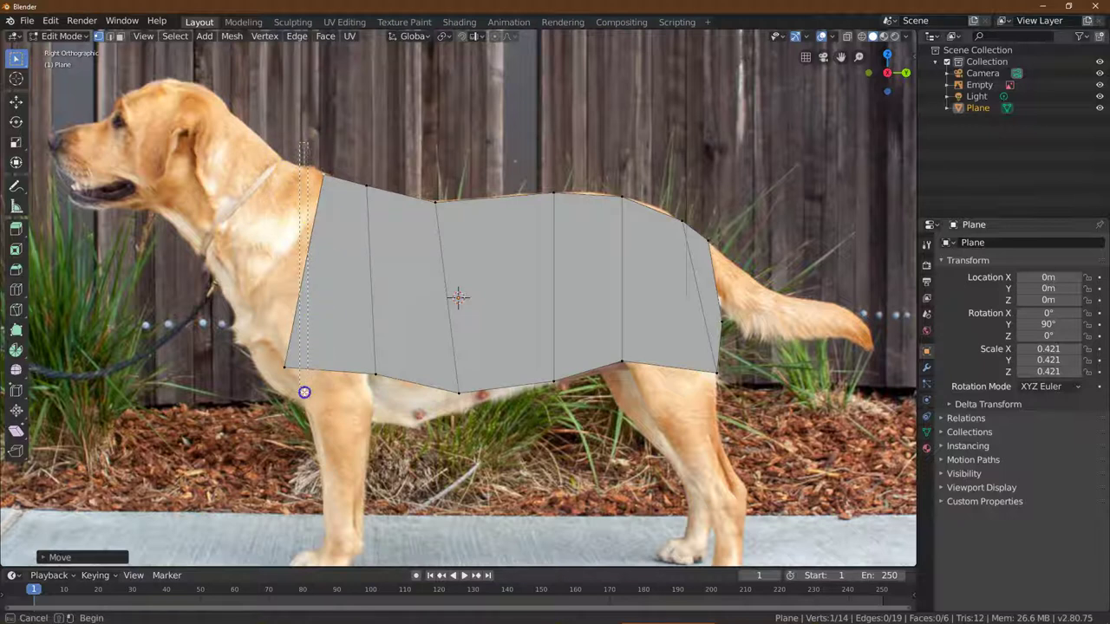
{"action": "left_click_drag", "start_coordinate": [305, 392], "coordinate": [304, 392]}
{"action": "left_click_drag", "start_coordinate": [267, 116], "coordinate": [319, 446]}
{"action": "left_click_drag", "start_coordinate": [293, 124], "coordinate": [306, 357]}
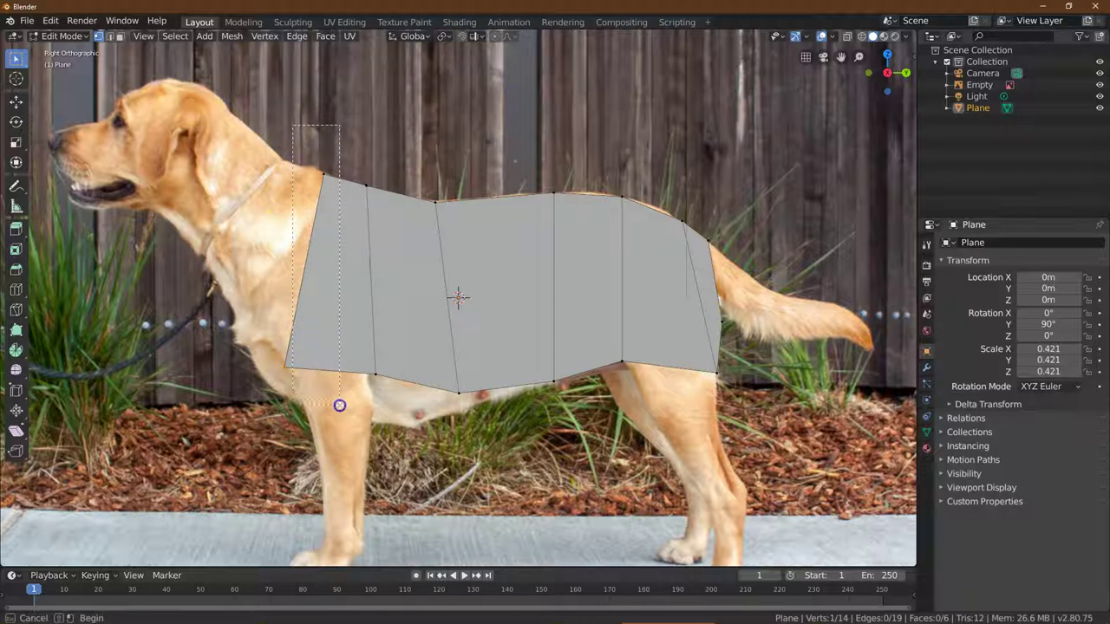
{"action": "left_click_drag", "start_coordinate": [340, 405], "coordinate": [340, 405]}
{"action": "left_click_drag", "start_coordinate": [250, 103], "coordinate": [335, 426]}
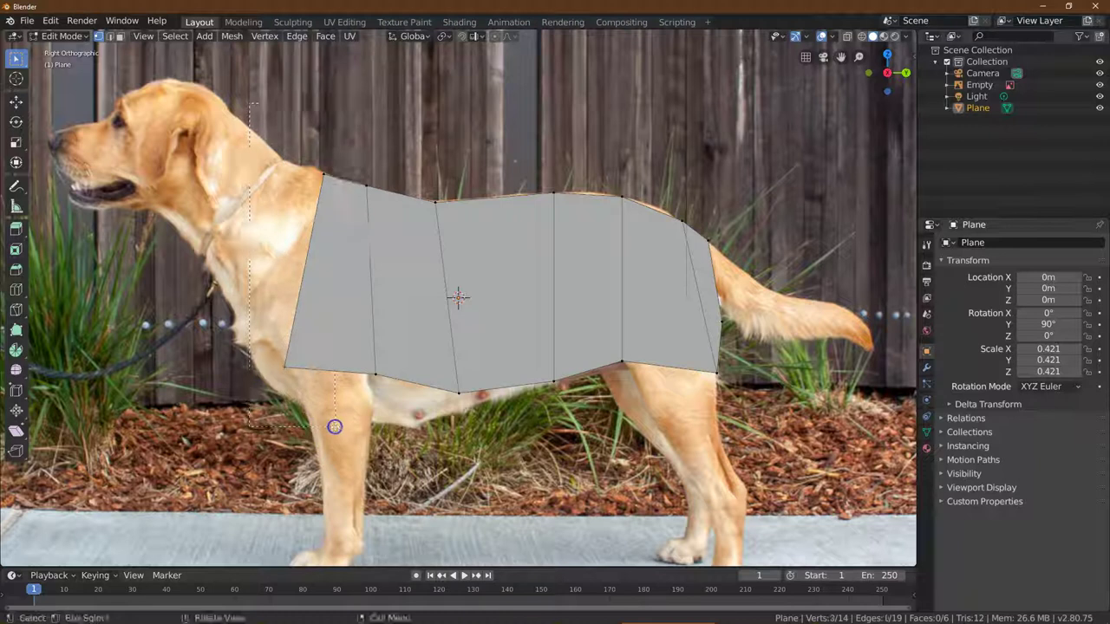
{"action": "left_click", "coordinate": [325, 36]}
{"action": "left_click", "coordinate": [301, 50]}
{"action": "left_click_drag", "start_coordinate": [301, 50], "coordinate": [195, 512]}
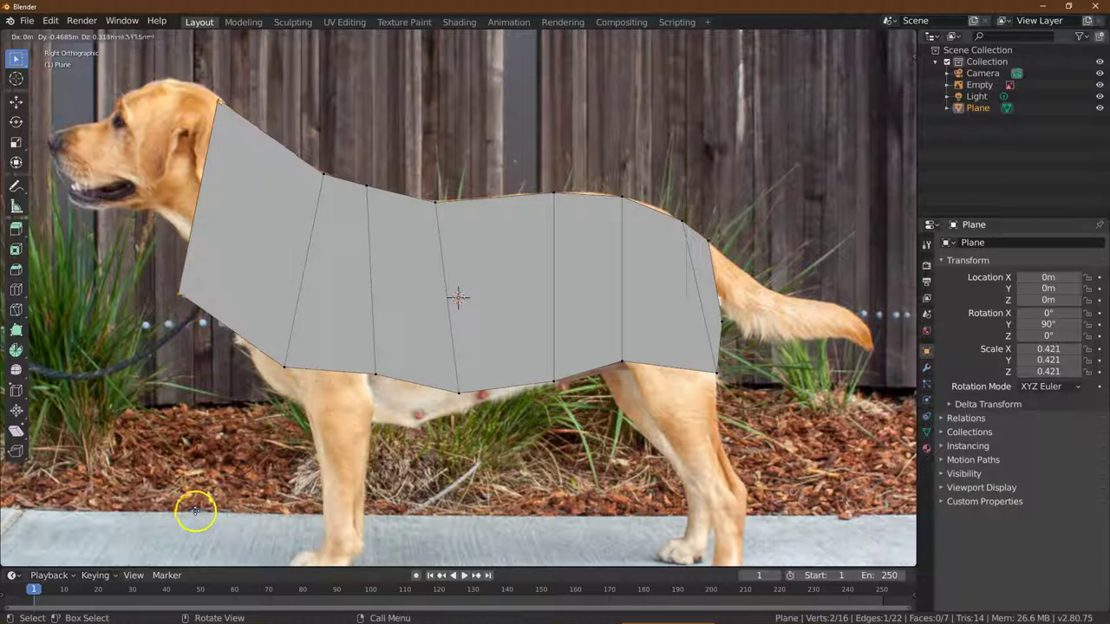
{"action": "left_click", "coordinate": [200, 512]}
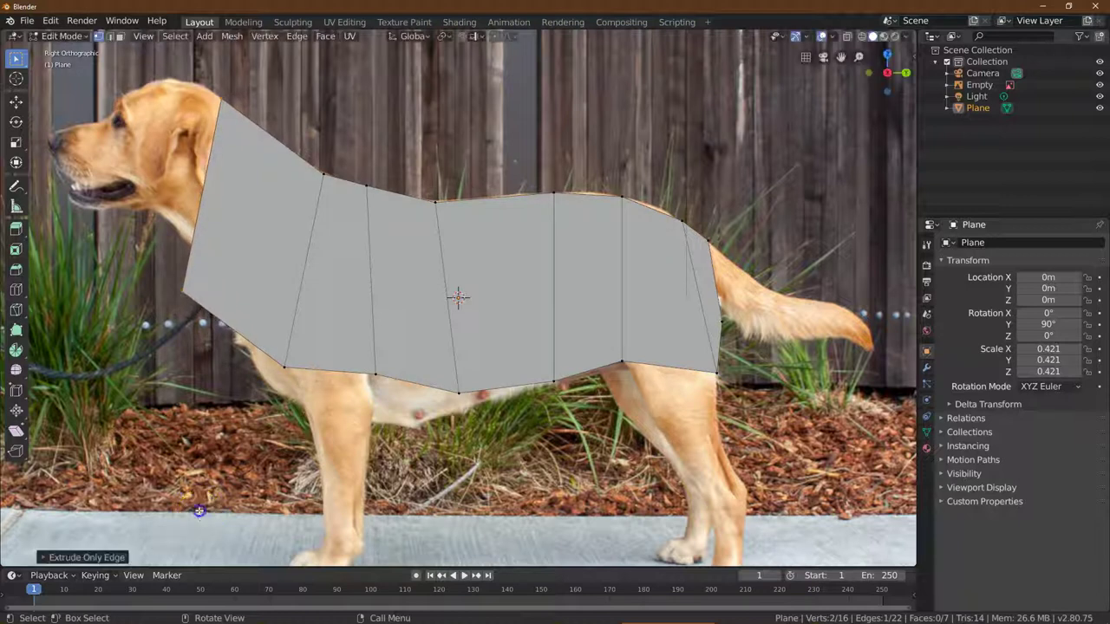
Step: Raise the lower vertex of the new front edge to the throat and shift the chest vertex forward along Y onto the chest outline
{"action": "left_click", "coordinate": [16, 101]}
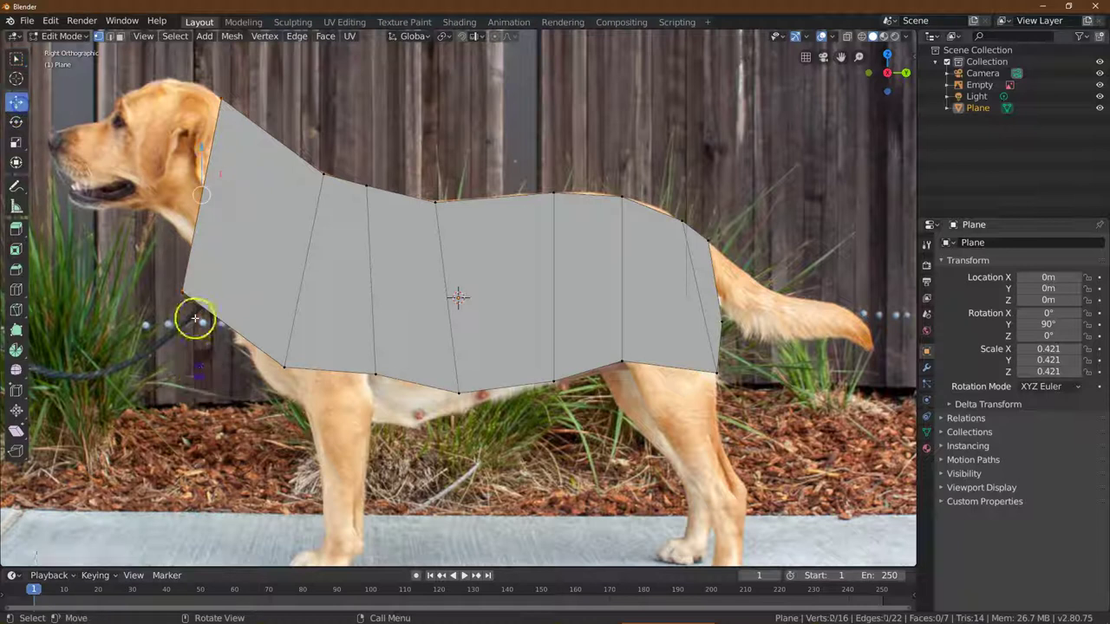
{"action": "left_click_drag", "start_coordinate": [179, 243], "coordinate": [208, 190]}
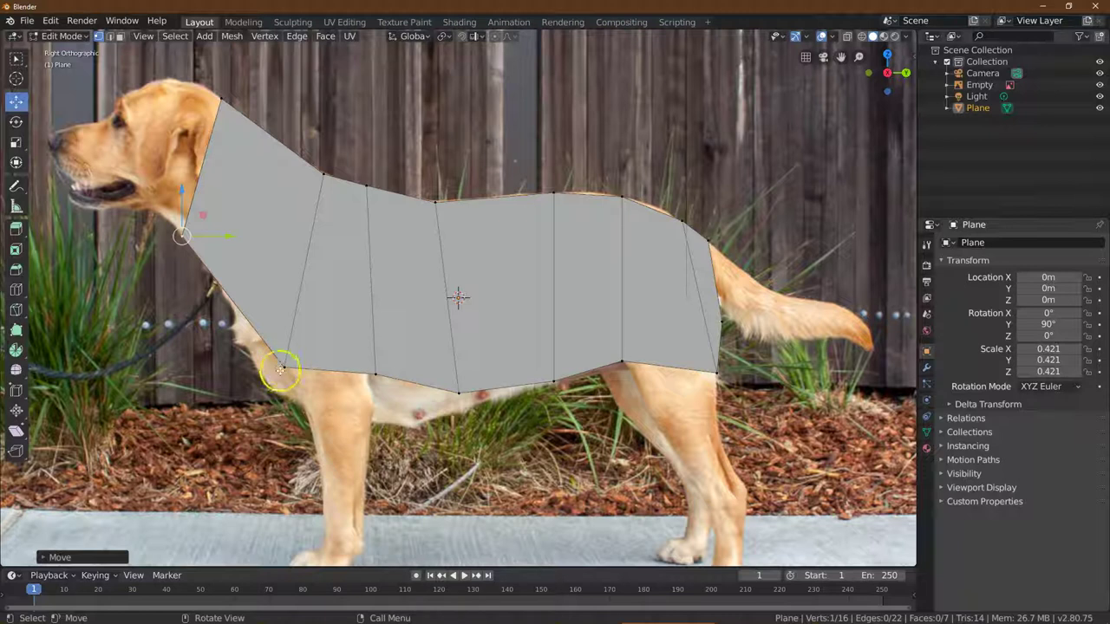
{"action": "left_click", "coordinate": [283, 369]}
{"action": "left_click_drag", "start_coordinate": [333, 366], "coordinate": [314, 369]}
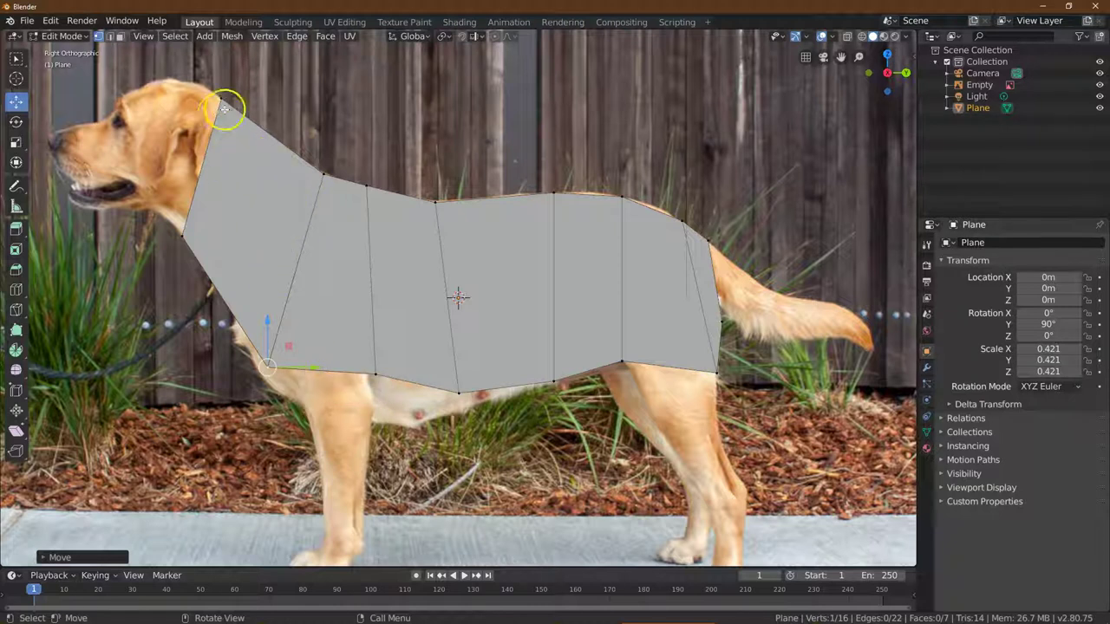
{"action": "left_click", "coordinate": [224, 108]}
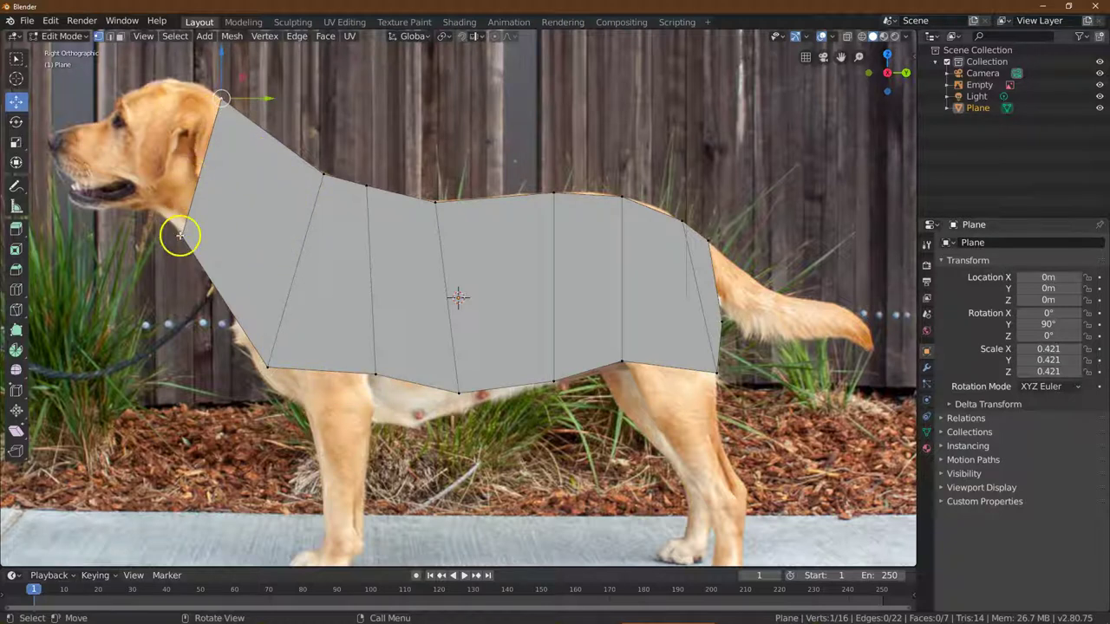
Step: Select both vertices of the mesh's front edge at the dog's neck
{"action": "left_click", "coordinate": [13, 58]}
{"action": "left_click", "coordinate": [192, 81]}
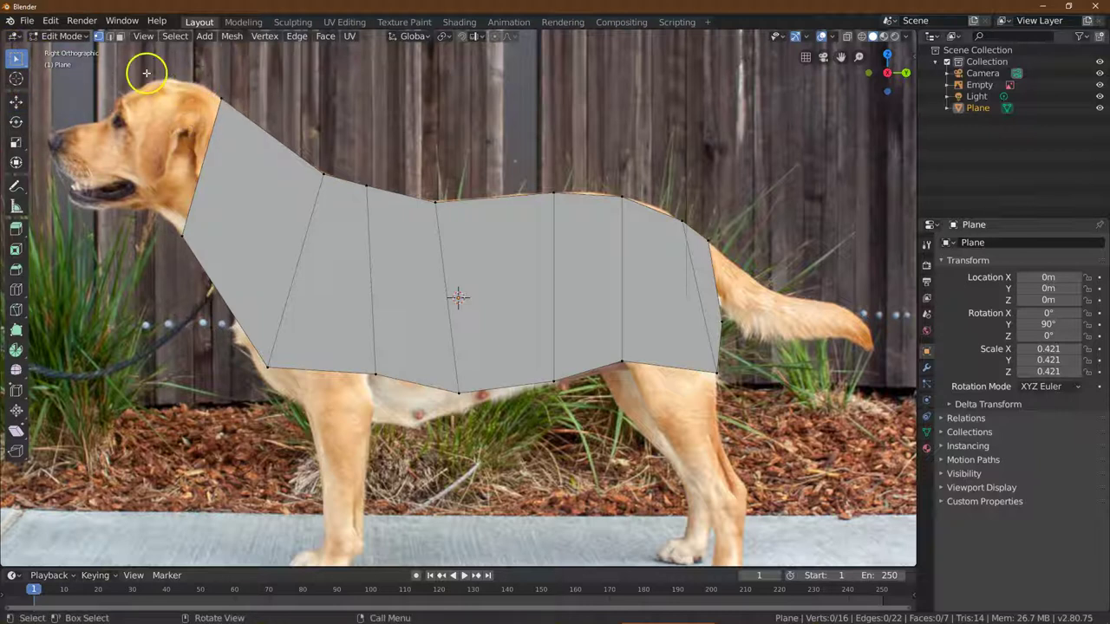
{"action": "left_click", "coordinate": [247, 298]}
Step: Try to extrude the neck's front edge upward past the dog's head, and undo that extrusion
{"action": "left_click", "coordinate": [299, 38]}
{"action": "left_click", "coordinate": [308, 46]}
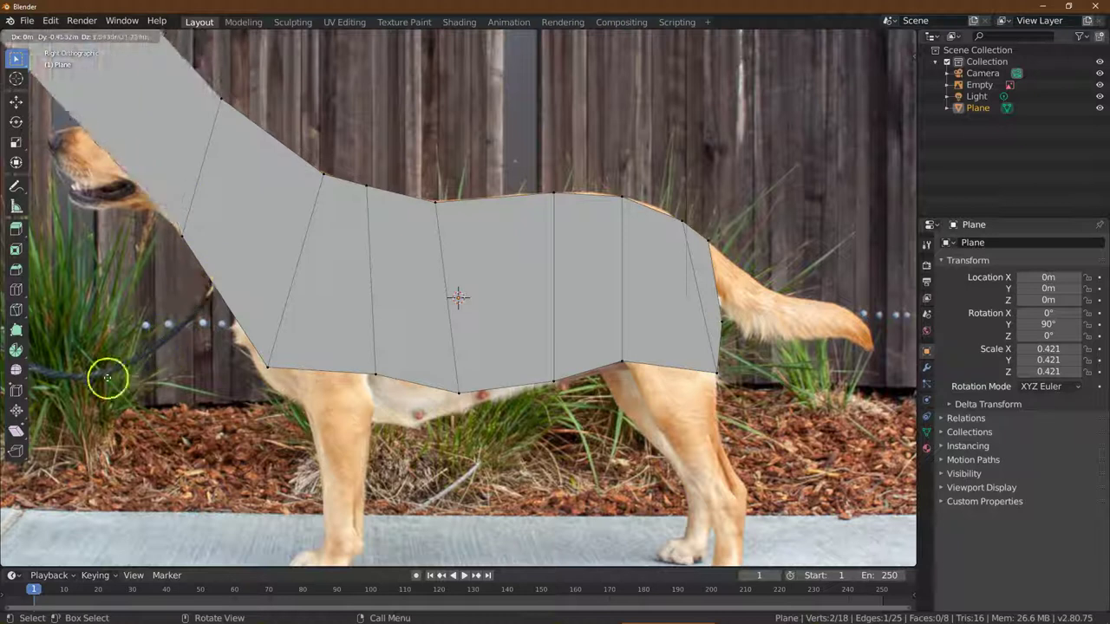
{"action": "left_click", "coordinate": [155, 305]}
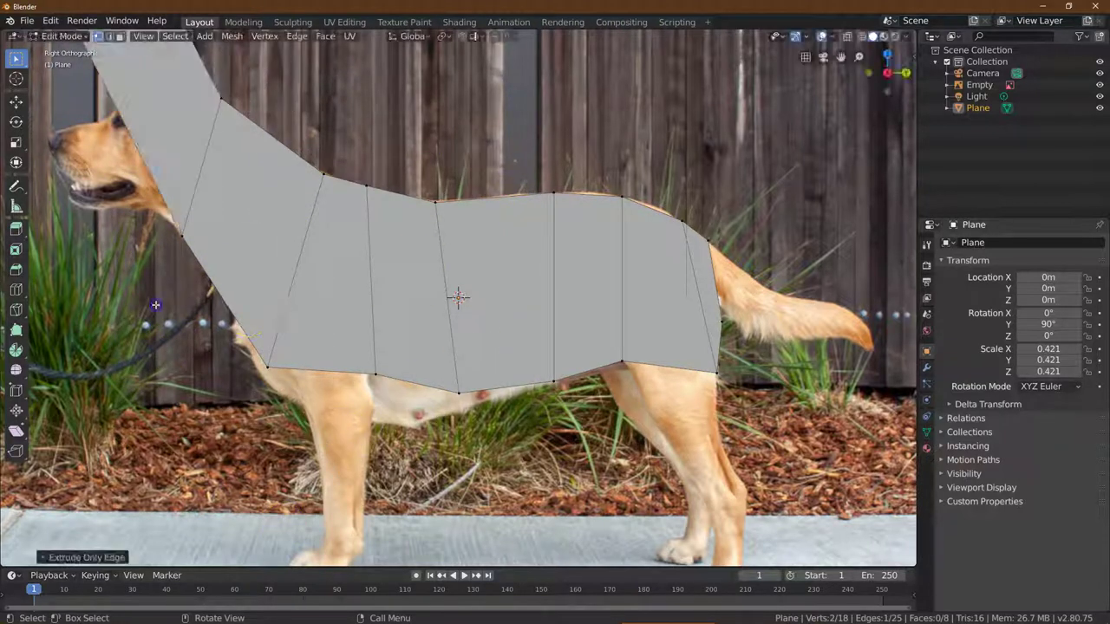
{"action": "left_click", "coordinate": [50, 20]}
{"action": "left_click", "coordinate": [62, 33]}
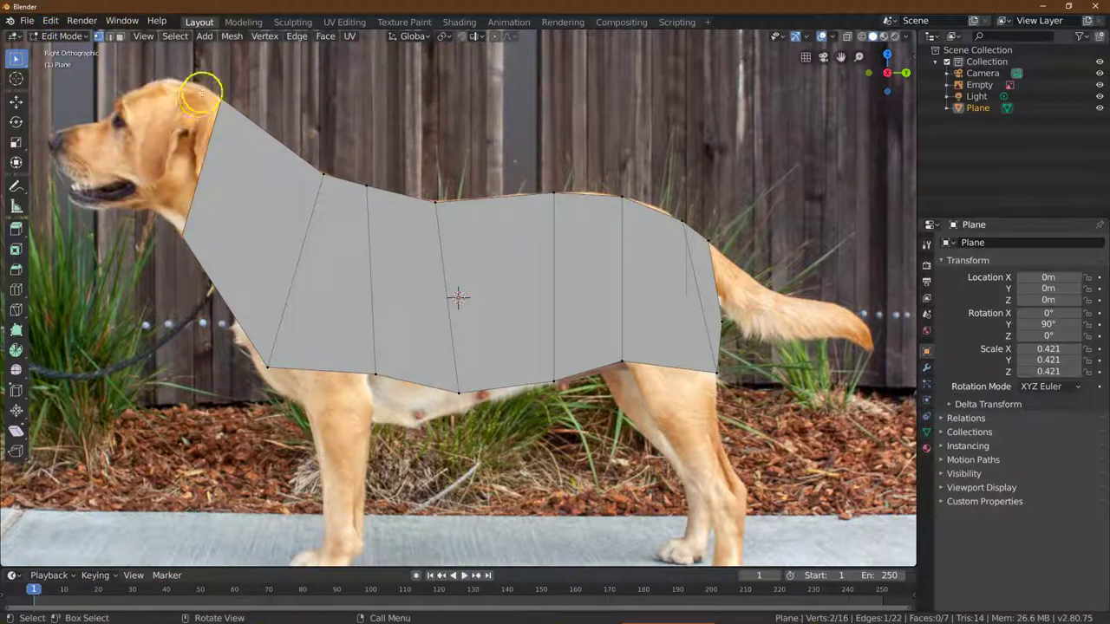
Step: Extrude the neck's front edge a short distance toward the muzzle, ending across the ear and just below the jaw
{"action": "left_click", "coordinate": [267, 37]}
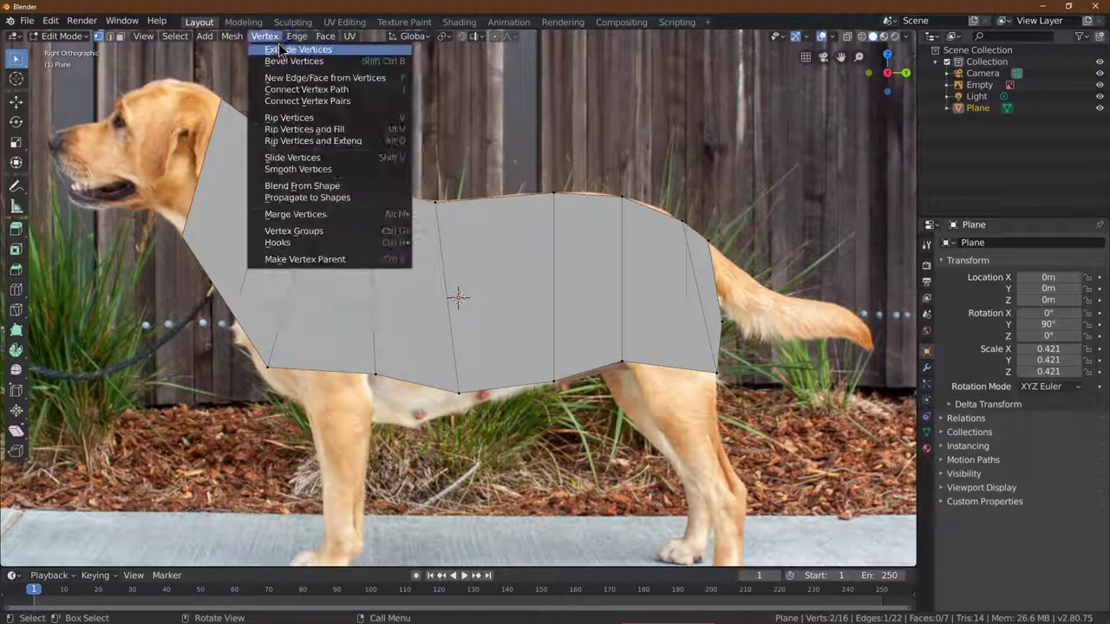
{"action": "left_click", "coordinate": [302, 49]}
{"action": "left_click", "coordinate": [266, 40]}
{"action": "left_click", "coordinate": [182, 126]}
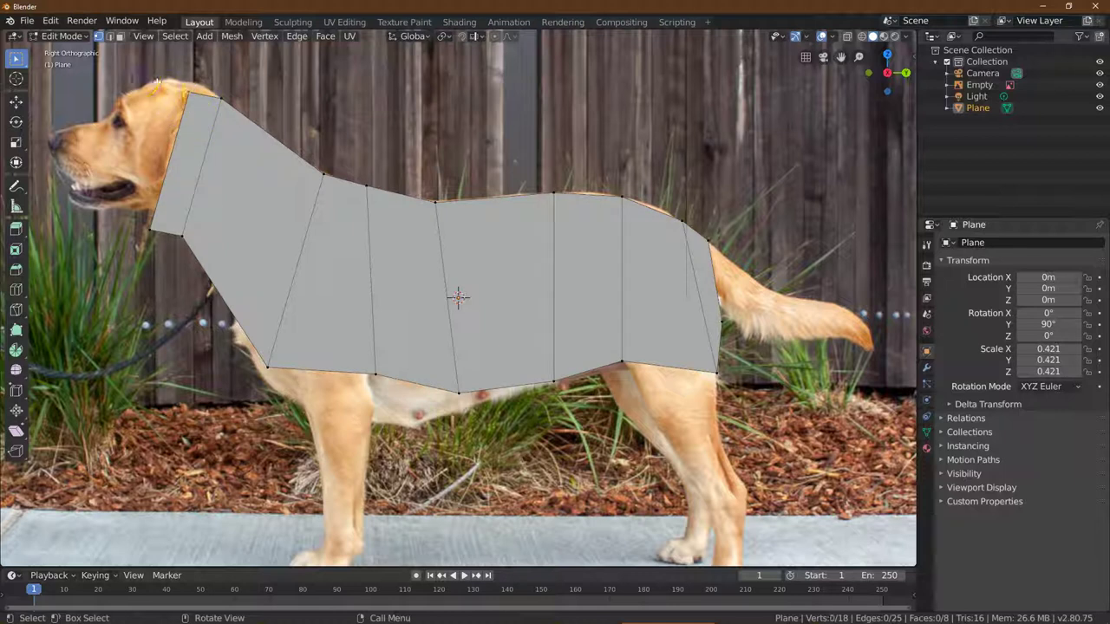
Step: Raise the new front edge's upper vertex onto the top of the head and its lower vertex to the underside of the jaw
{"action": "left_click", "coordinate": [19, 103]}
{"action": "left_click", "coordinate": [189, 92]}
{"action": "left_click_drag", "start_coordinate": [191, 48], "coordinate": [198, 43]}
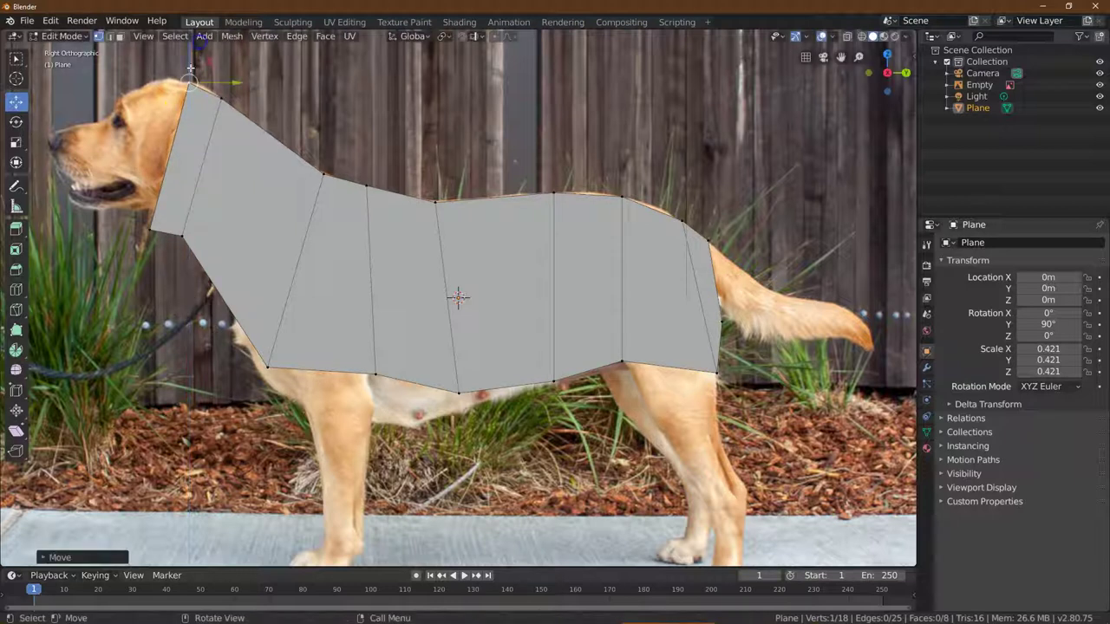
{"action": "left_click", "coordinate": [149, 232]}
{"action": "left_click_drag", "start_coordinate": [151, 198], "coordinate": [162, 173]}
{"action": "left_click", "coordinate": [153, 268]}
{"action": "left_click", "coordinate": [288, 293]}
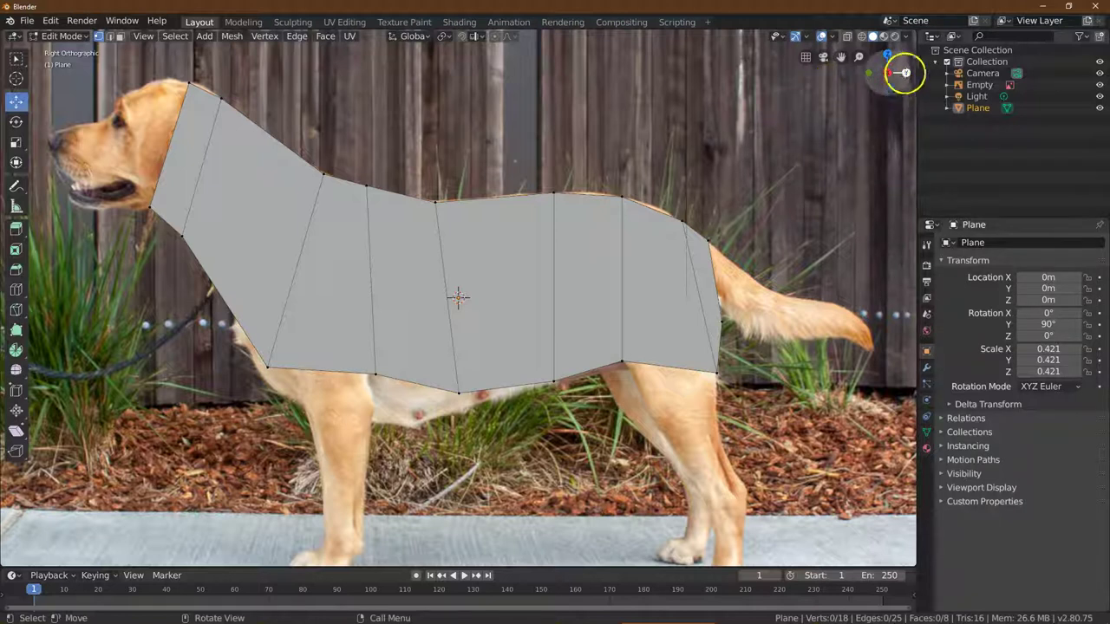
Step: Switch to face selection in a perspective view, select all faces of the flat body, and extrude them sideways for thickness
{"action": "left_click_drag", "start_coordinate": [904, 73], "coordinate": [80, 97]}
{"action": "left_click_drag", "start_coordinate": [858, 57], "coordinate": [854, 101]}
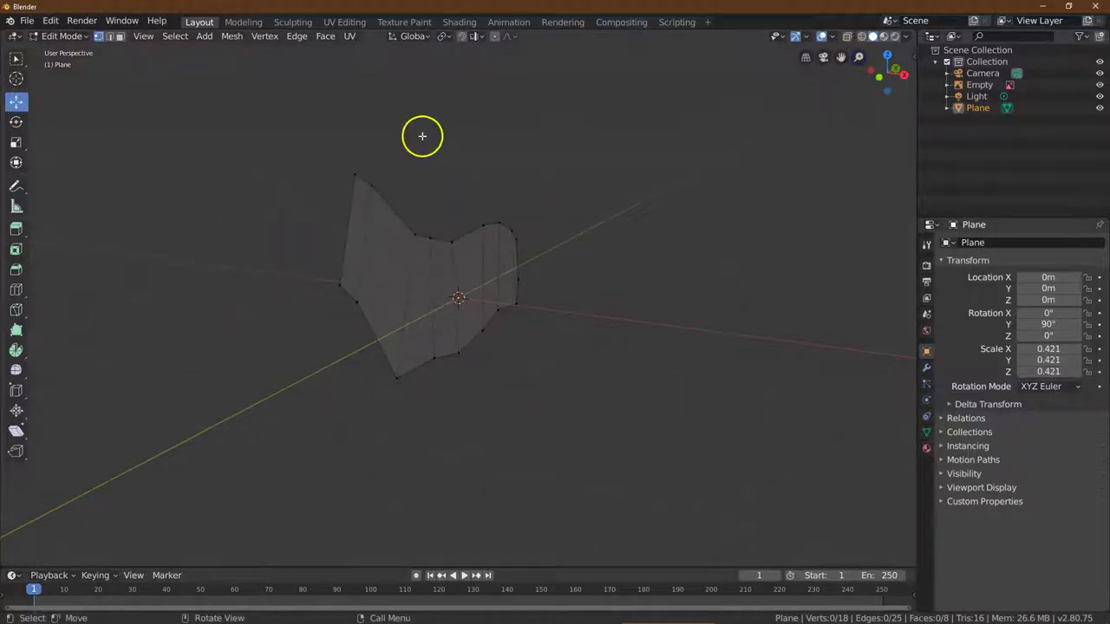
{"action": "left_click", "coordinate": [119, 39]}
{"action": "left_click", "coordinate": [120, 39]}
{"action": "left_click", "coordinate": [174, 36]}
{"action": "left_click", "coordinate": [176, 50]}
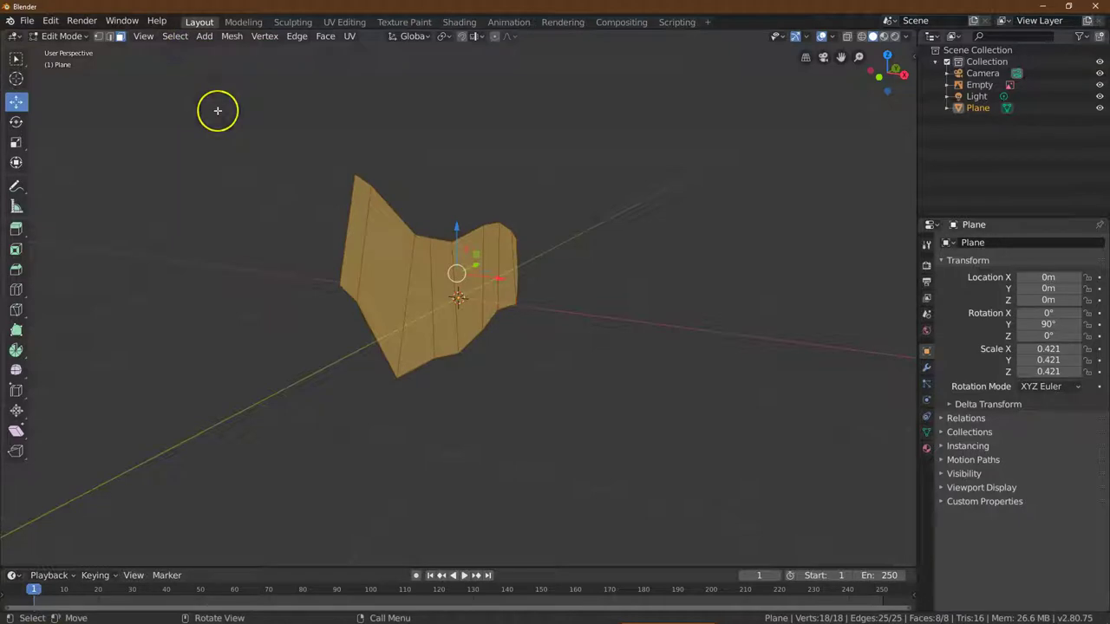
{"action": "left_click", "coordinate": [295, 37]}
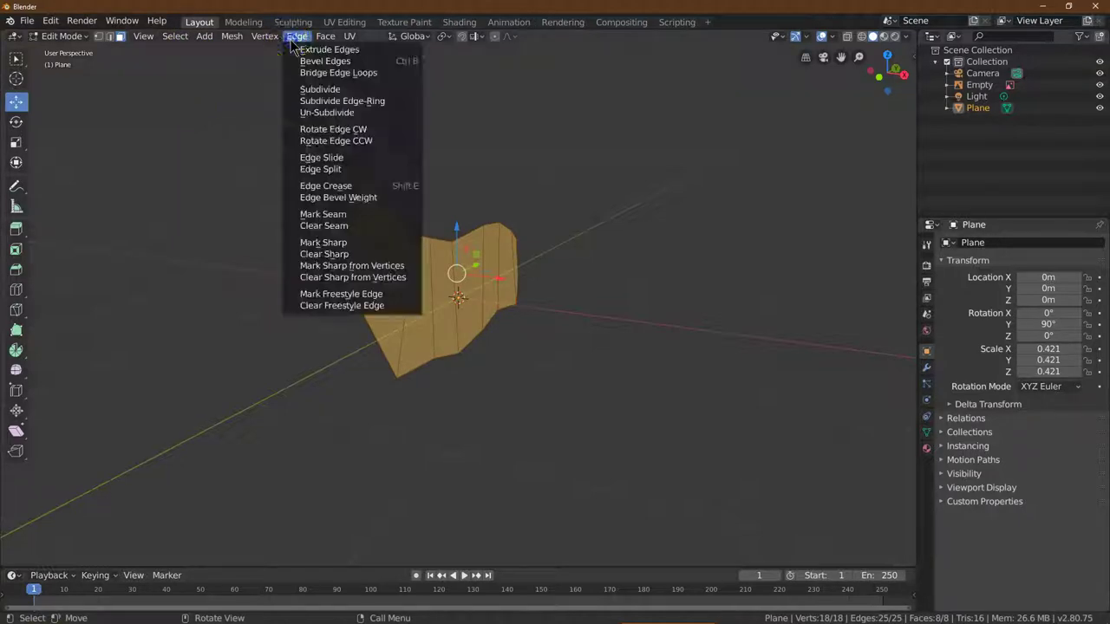
{"action": "mouse_move", "coordinate": [324, 44]}
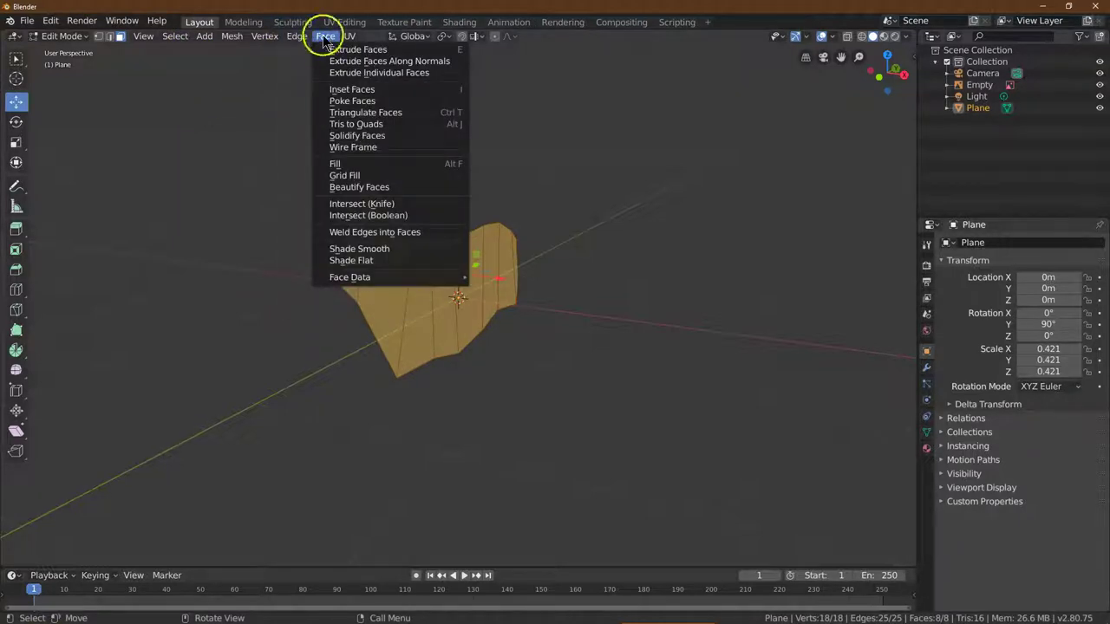
{"action": "left_click", "coordinate": [334, 51]}
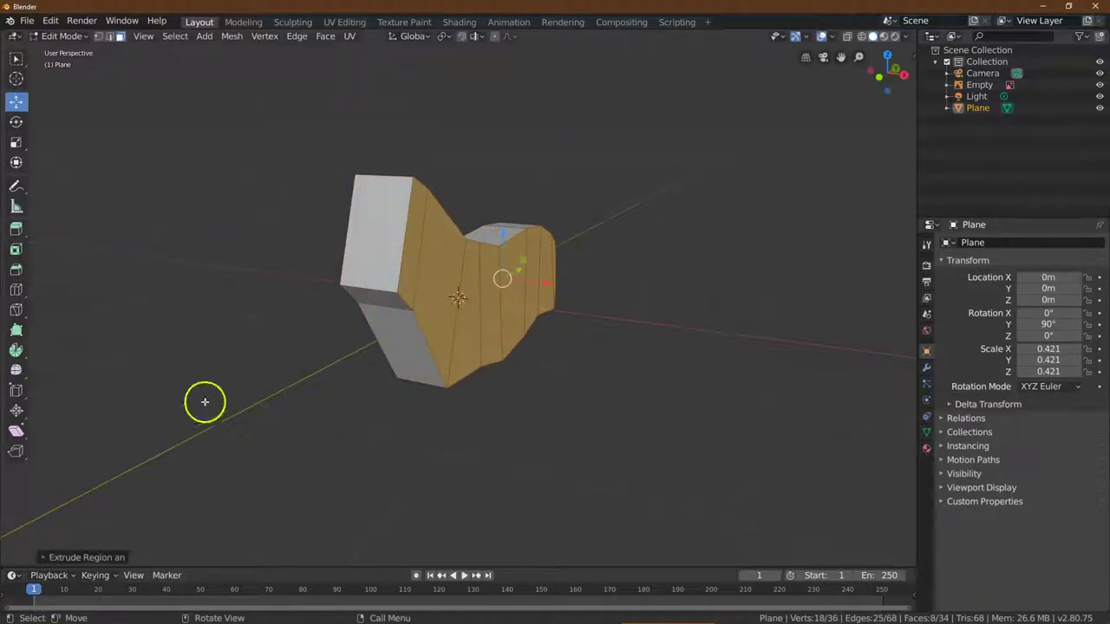
Step: Set the body extrusion's Z move to 0.4 m in Normal orientation and deselect the mesh
{"action": "left_click", "coordinate": [45, 557]}
{"action": "left_click", "coordinate": [154, 527]}
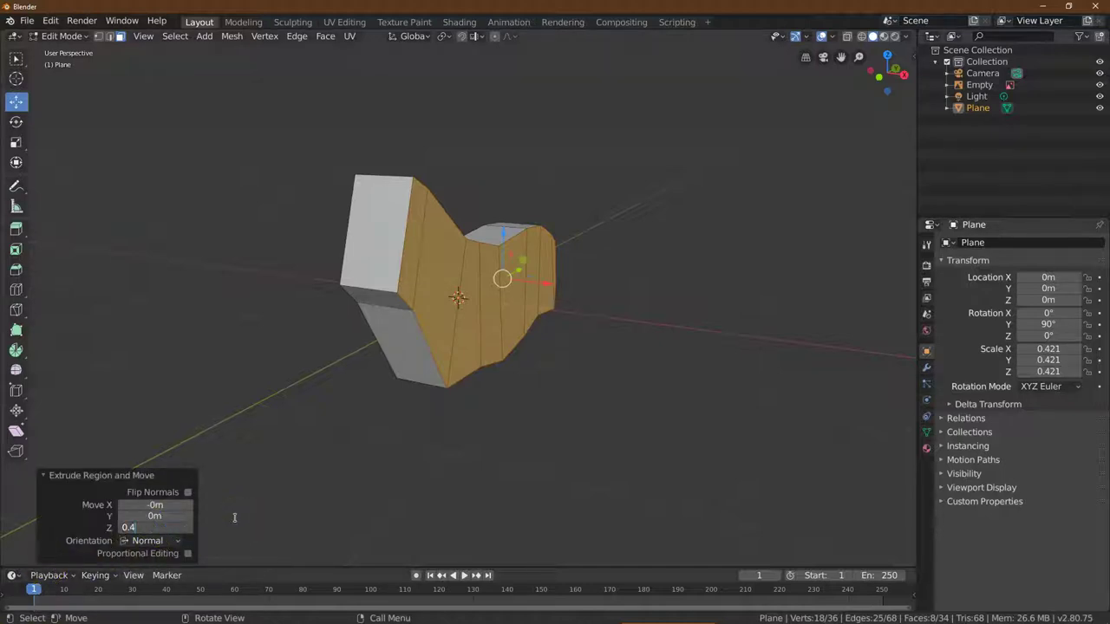
{"action": "type", "text": "0.4"}
{"action": "key", "text": "Return"}
{"action": "left_click_drag", "start_coordinate": [236, 518], "coordinate": [236, 314]}
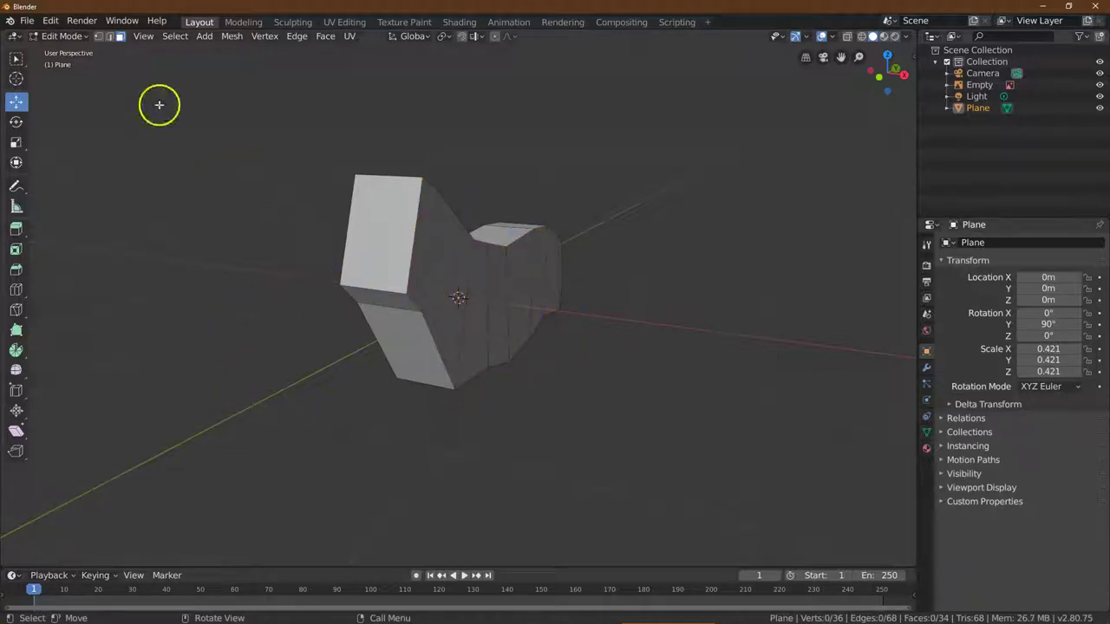
Step: Switch to Object Mode and apply the dog body's location
{"action": "left_click", "coordinate": [77, 44]}
{"action": "left_click", "coordinate": [72, 39]}
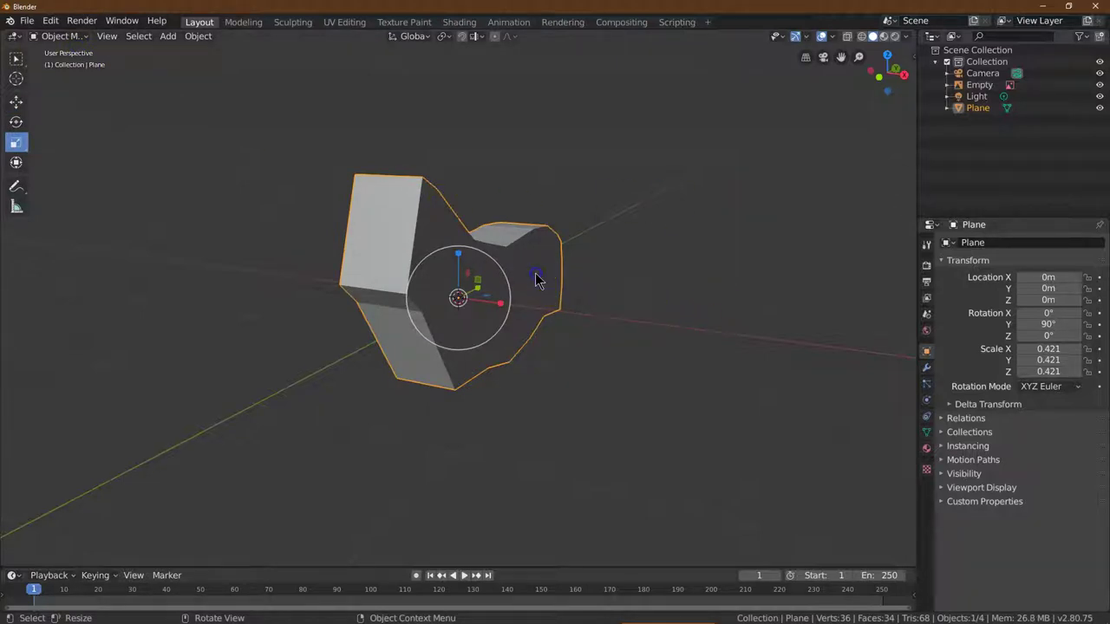
{"action": "left_click", "coordinate": [426, 260]}
{"action": "left_click", "coordinate": [445, 268]}
{"action": "left_click", "coordinate": [411, 224]}
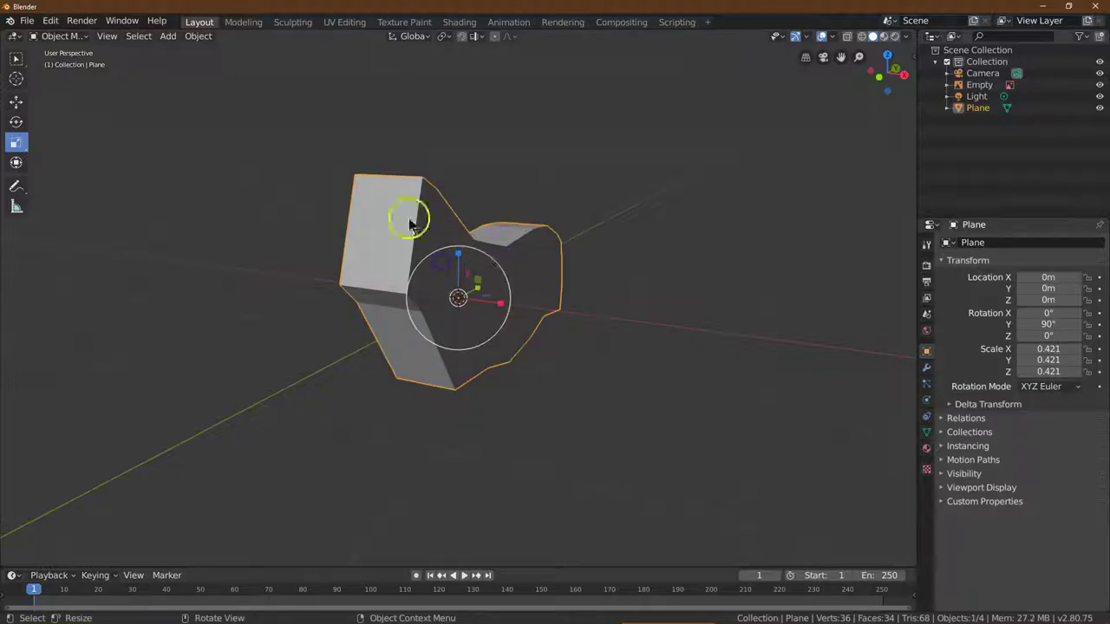
{"action": "left_click", "coordinate": [198, 37]}
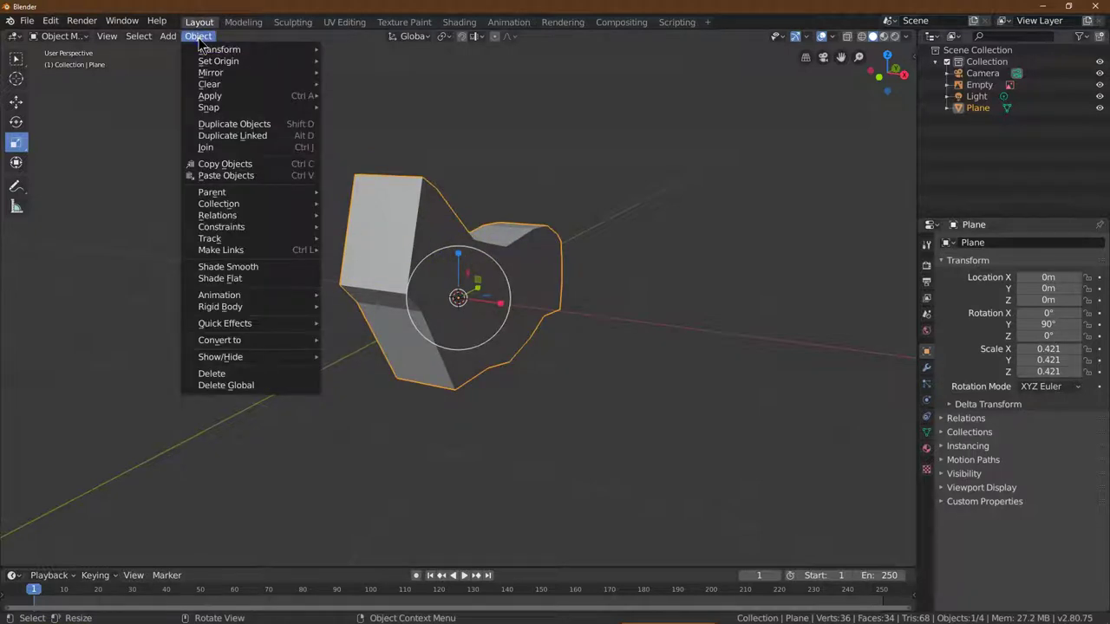
{"action": "mouse_move", "coordinate": [295, 95]}
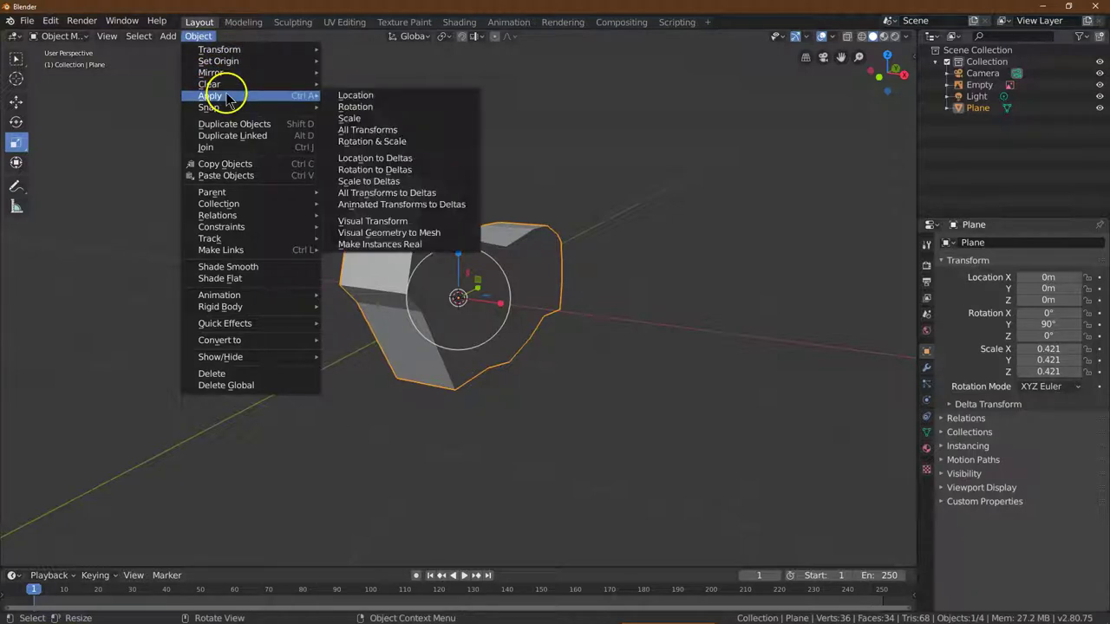
{"action": "left_click", "coordinate": [351, 100]}
Step: Apply the dog body's rotation and scale
{"action": "left_click", "coordinate": [198, 37]}
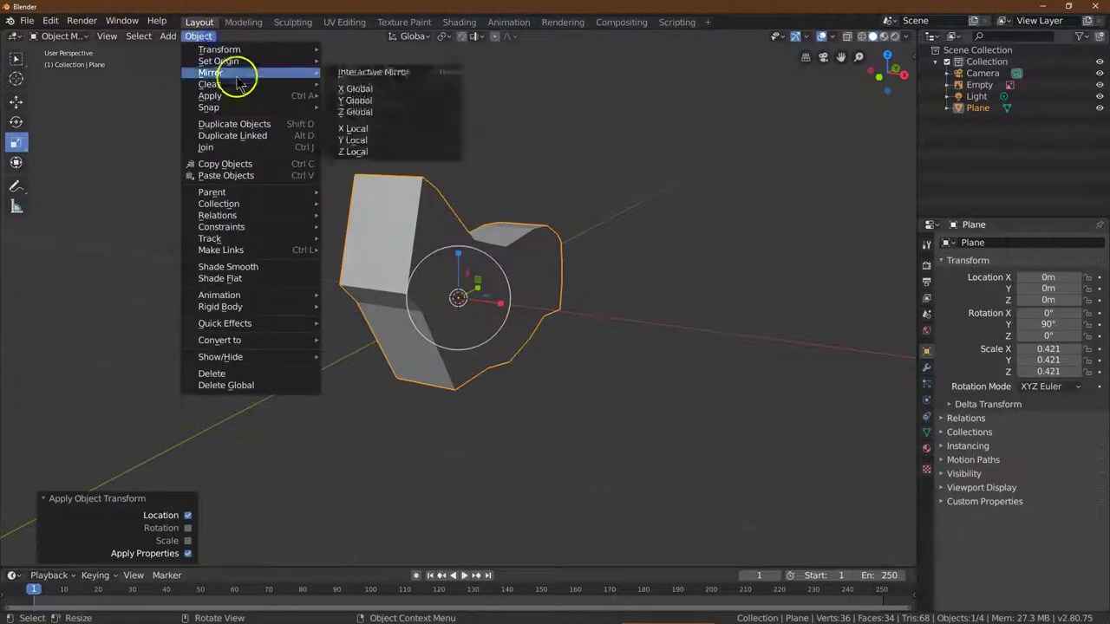
{"action": "mouse_move", "coordinate": [227, 96]}
{"action": "left_click", "coordinate": [368, 107]}
{"action": "left_click", "coordinate": [199, 36]}
{"action": "left_click", "coordinate": [349, 118]}
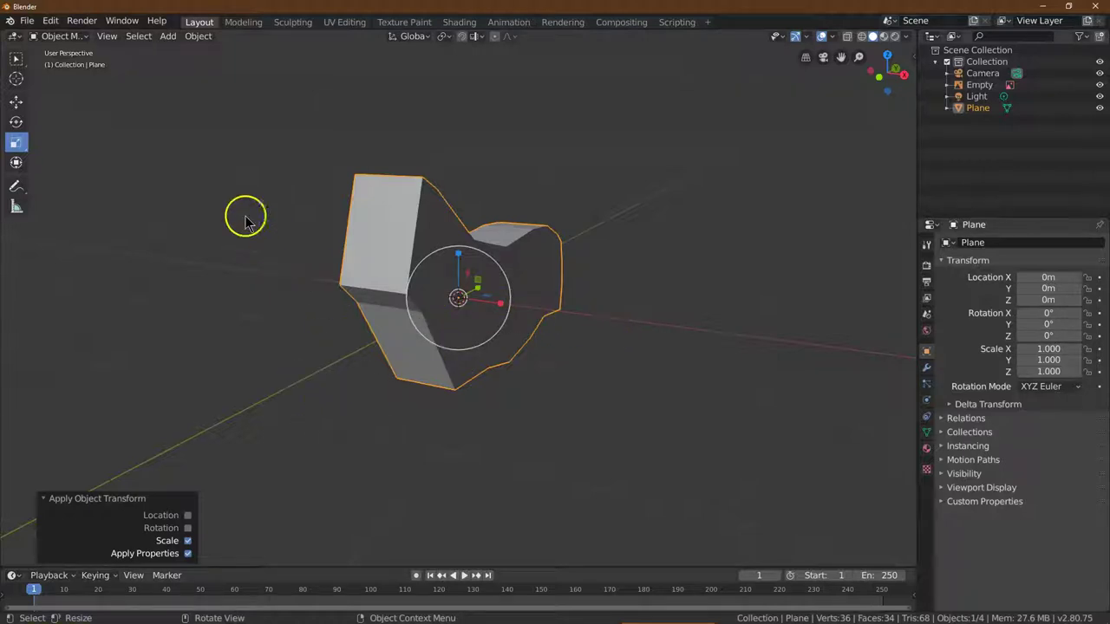
{"action": "left_click", "coordinate": [185, 42]}
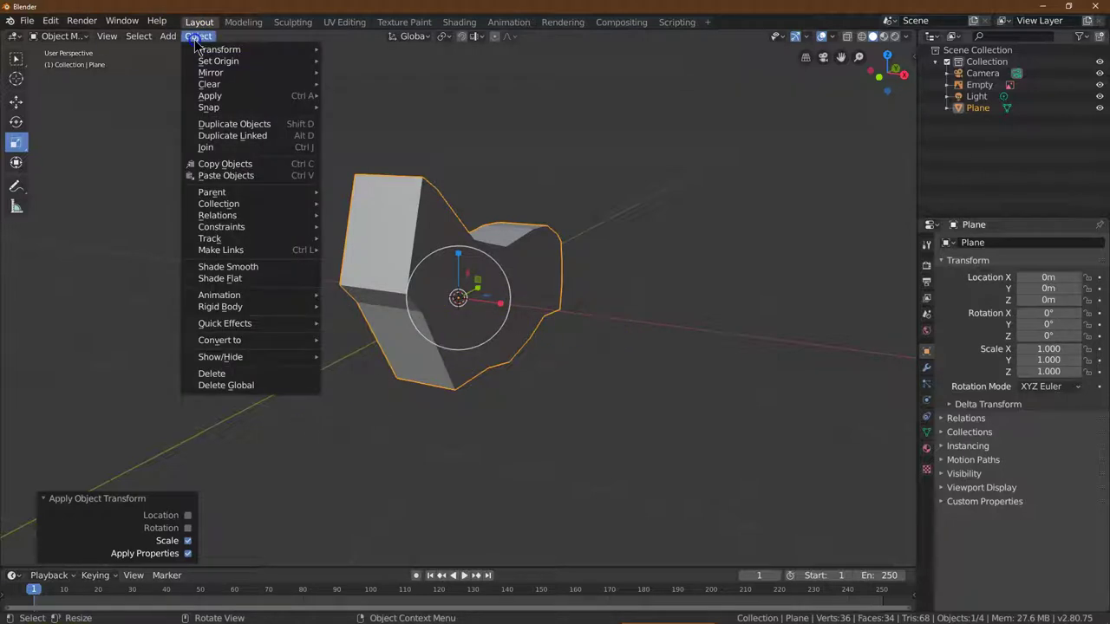
{"action": "mouse_move", "coordinate": [280, 96]}
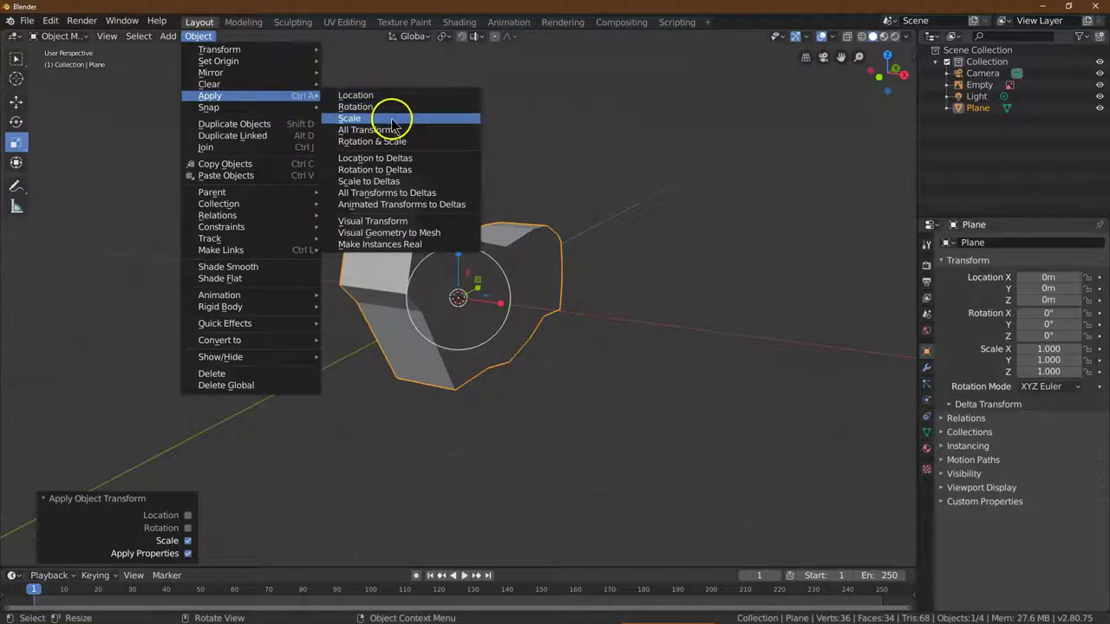
{"action": "left_click", "coordinate": [464, 130]}
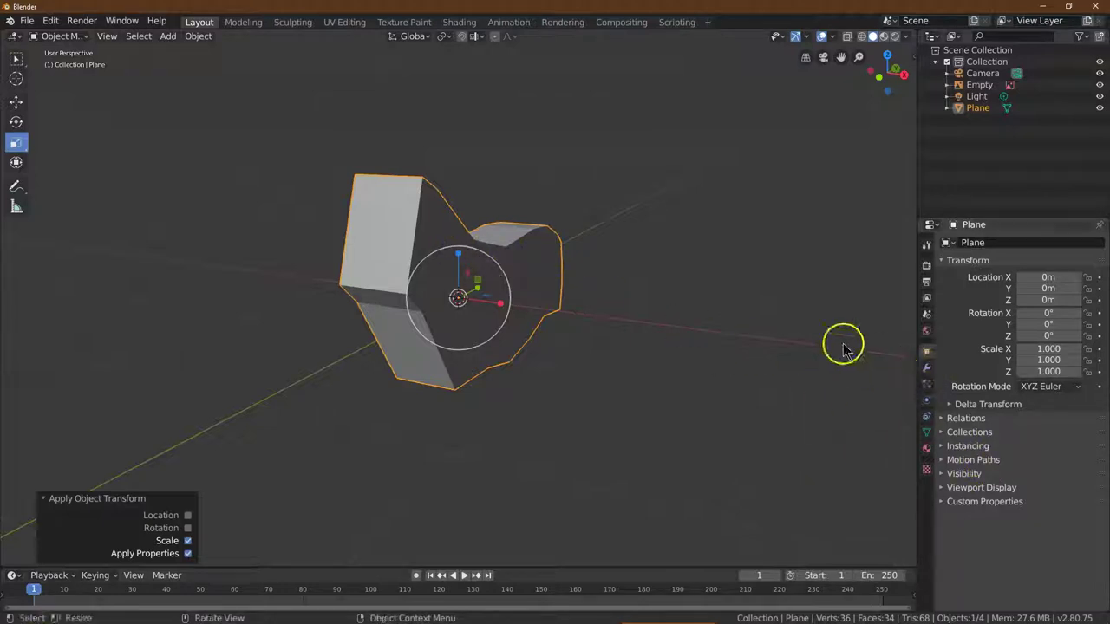
Step: Add a Mirror modifier on the X axis to the dog body
{"action": "left_click", "coordinate": [928, 371]}
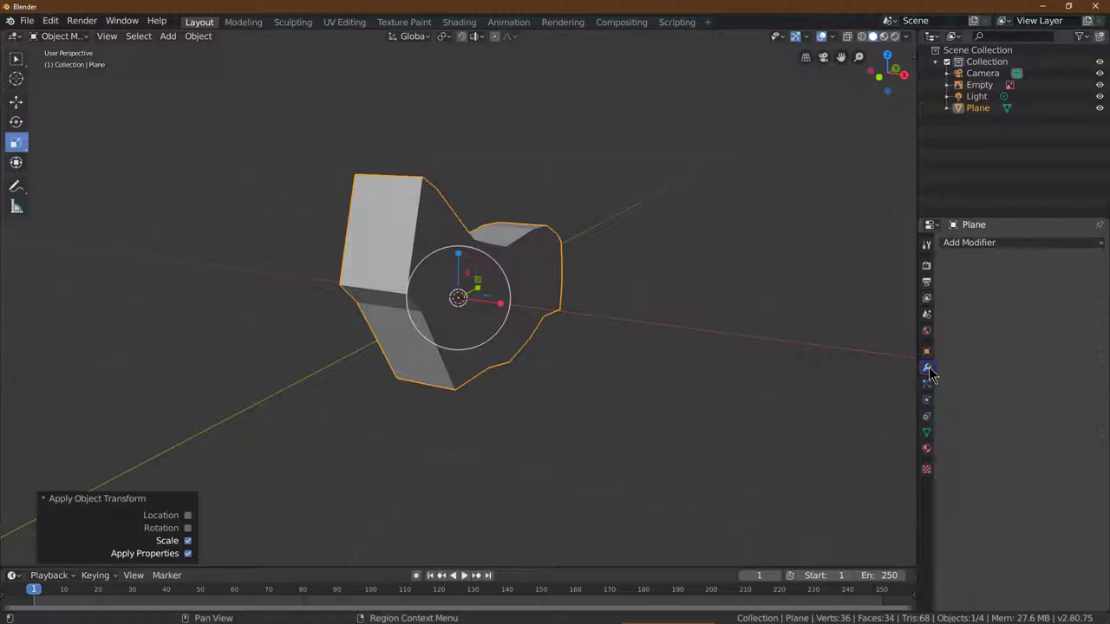
{"action": "left_click", "coordinate": [981, 245]}
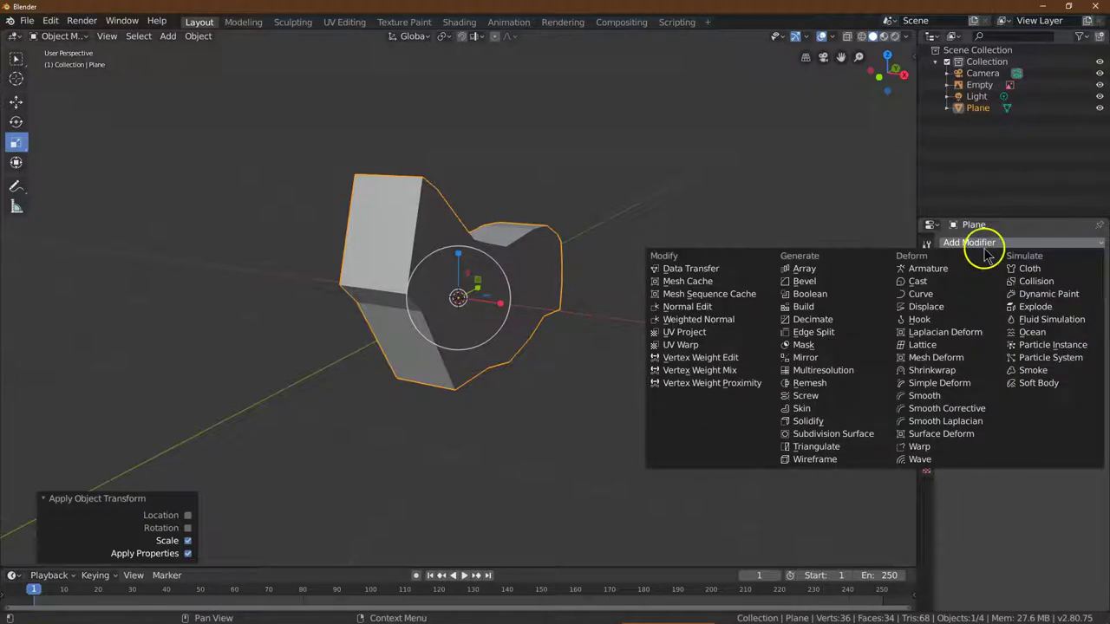
{"action": "left_click", "coordinate": [850, 364]}
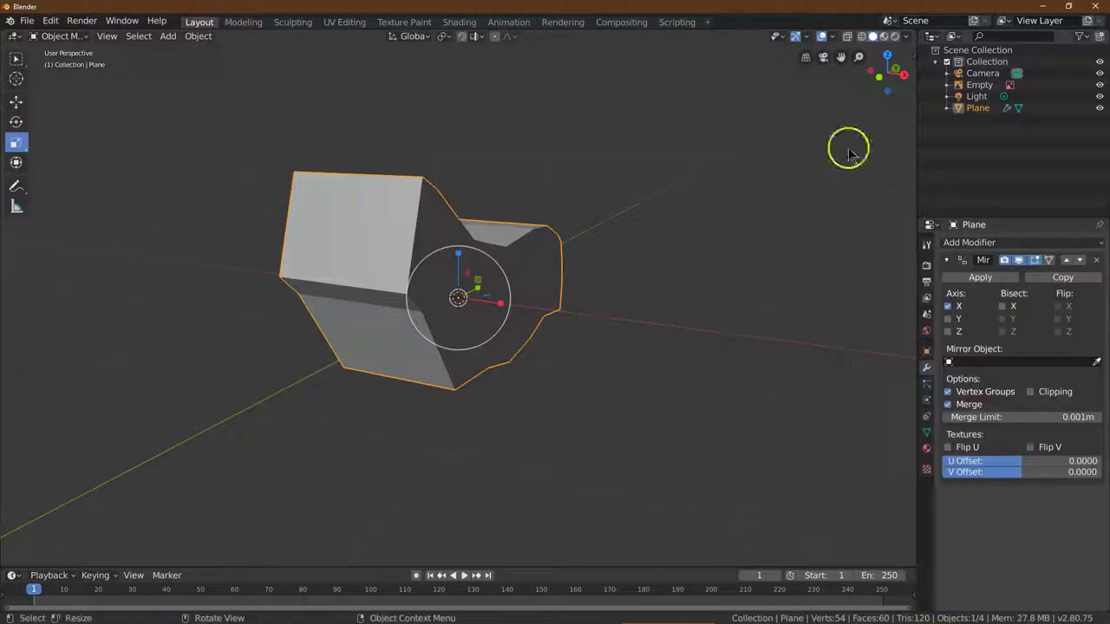
{"action": "left_click_drag", "start_coordinate": [901, 71], "coordinate": [884, 90]}
{"action": "left_click_drag", "start_coordinate": [711, 119], "coordinate": [371, 80]}
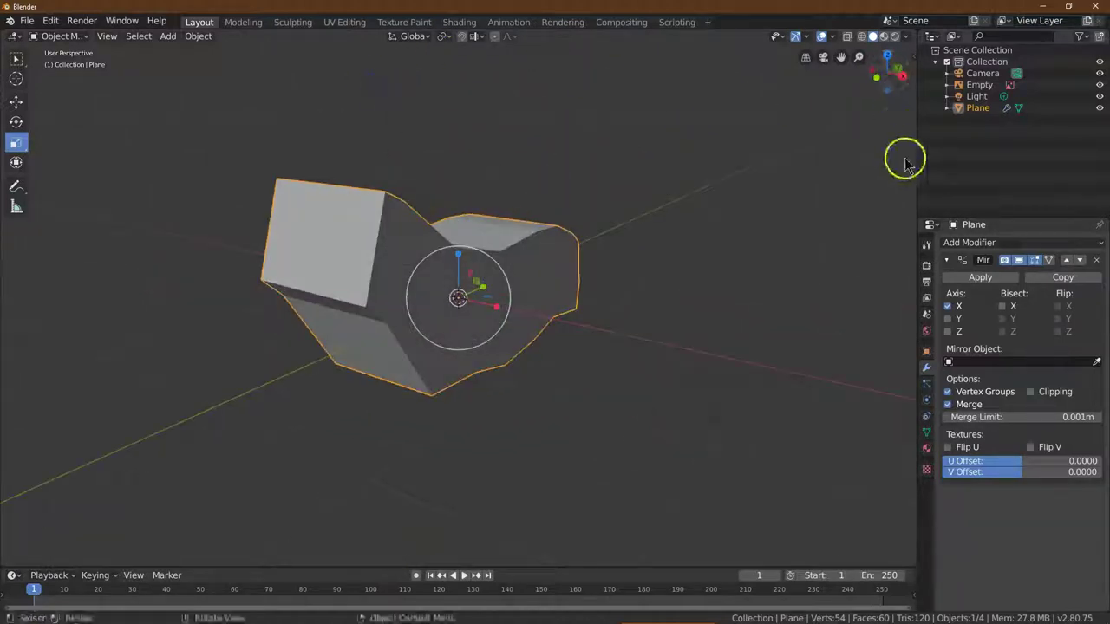
Step: Enter Edit Mode and add one centred loop cut lengthwise around the dog body, with a slide factor of 0
{"action": "left_click", "coordinate": [134, 143]}
{"action": "left_click", "coordinate": [48, 36]}
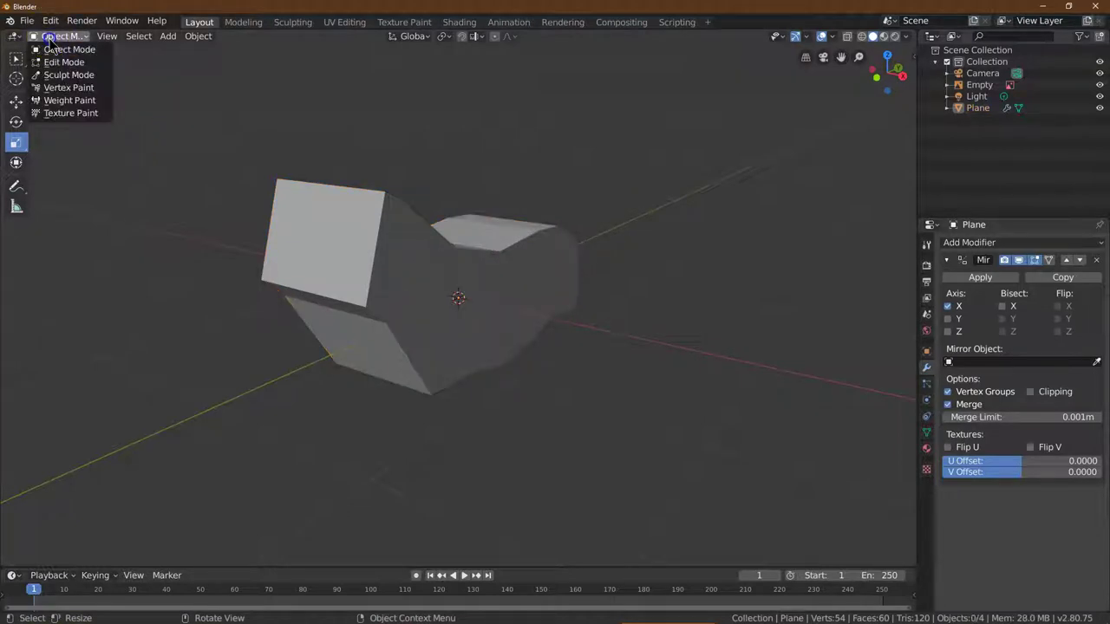
{"action": "left_click", "coordinate": [57, 62]}
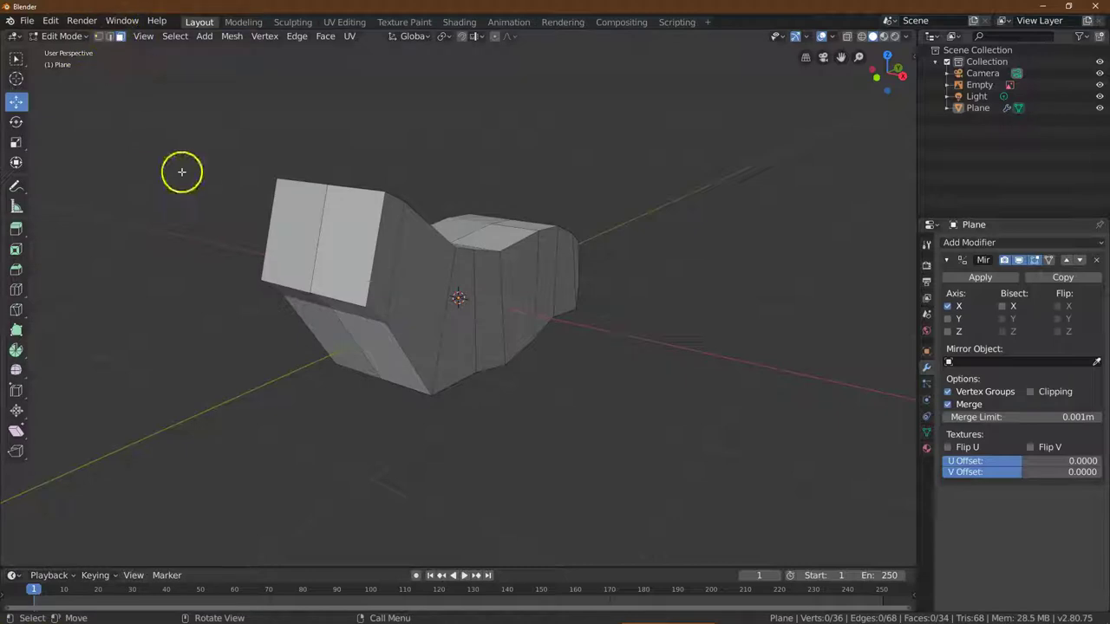
{"action": "mouse_move", "coordinate": [904, 77]}
{"action": "left_mouse_down"}
{"action": "mouse_move", "coordinate": [12, 62]}
{"action": "mouse_move", "coordinate": [898, 79]}
{"action": "left_mouse_up"}
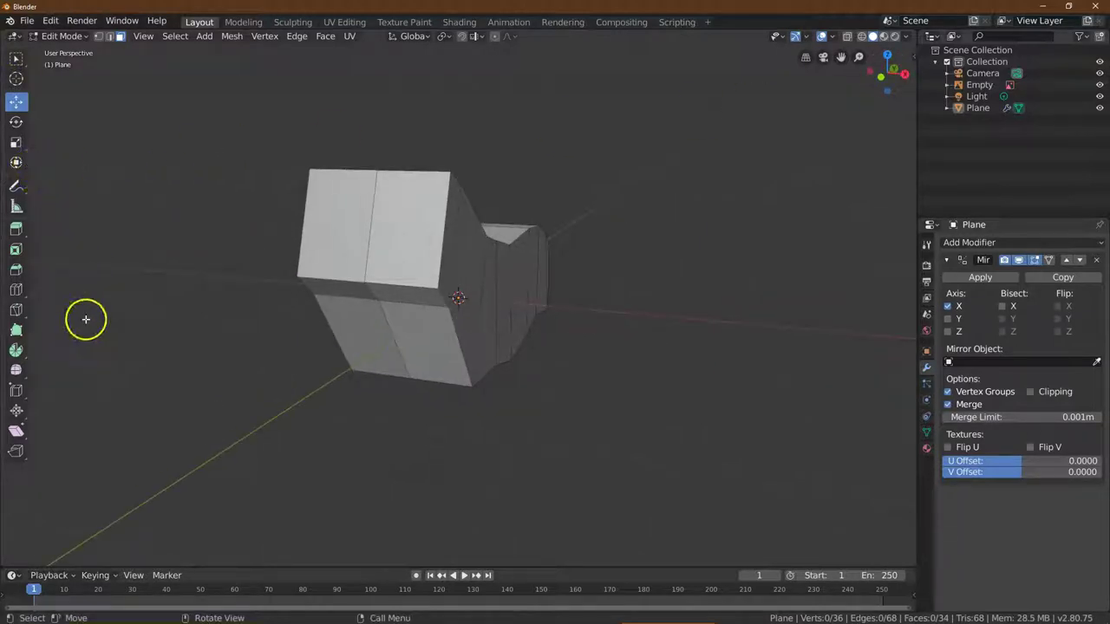
{"action": "left_click", "coordinate": [17, 292]}
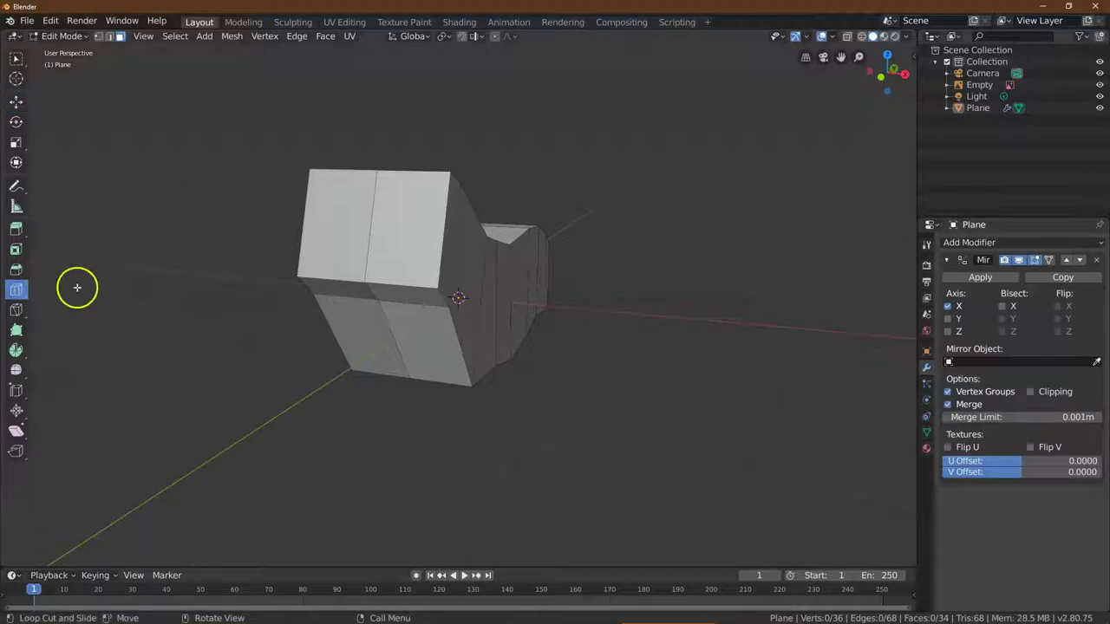
{"action": "left_click", "coordinate": [342, 293]}
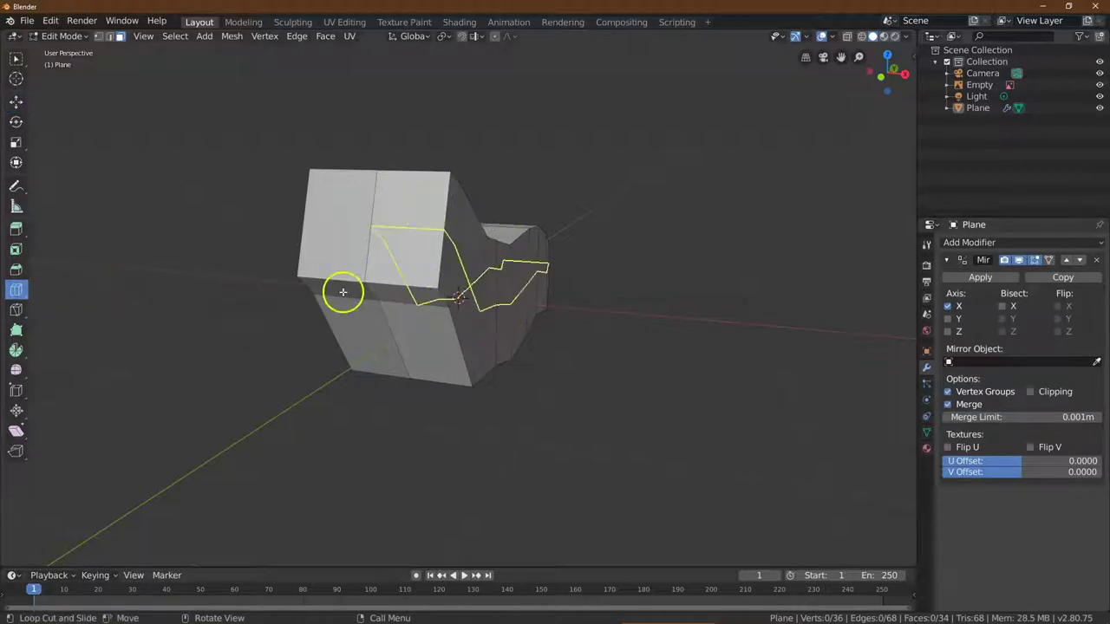
{"action": "left_click", "coordinate": [425, 314]}
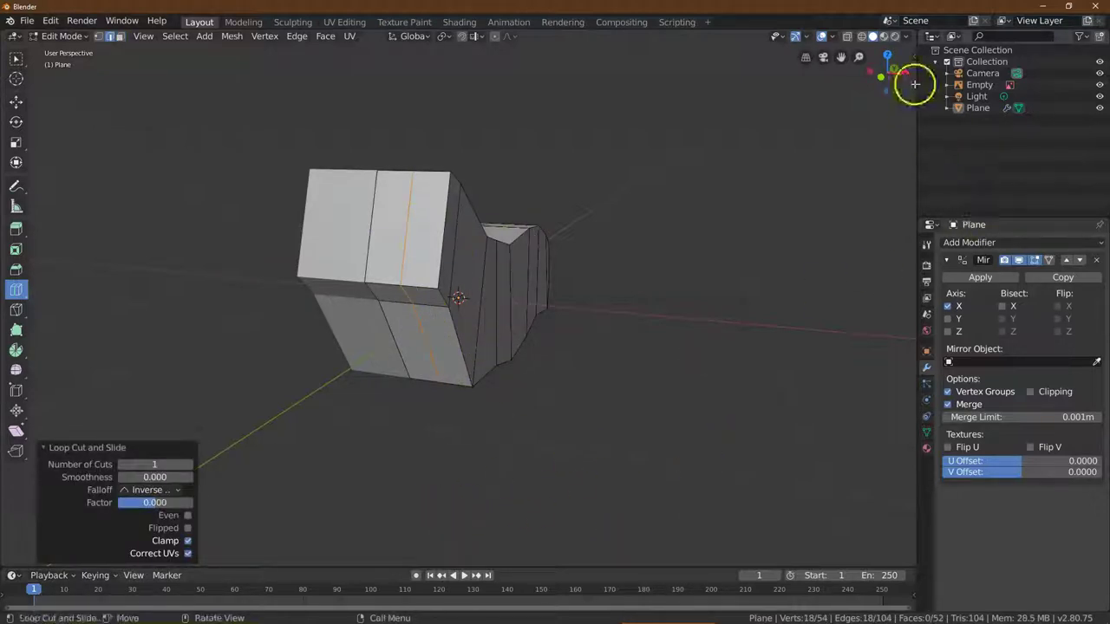
{"action": "left_click_drag", "start_coordinate": [907, 85], "coordinate": [815, 73]}
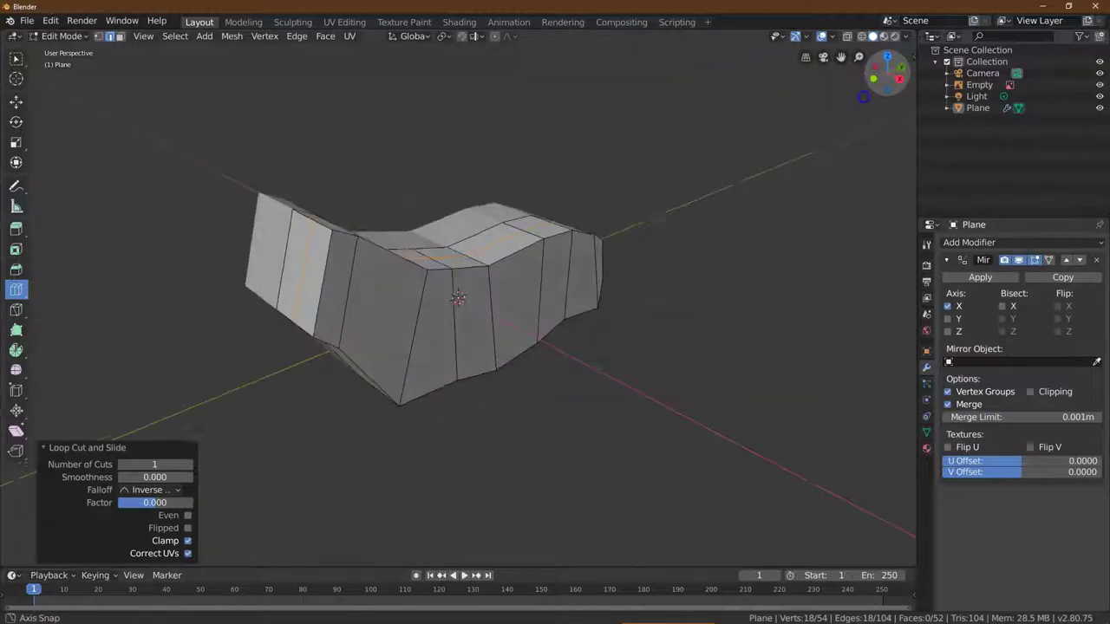
Step: In the right side view, switch to face selection and select the side face of the body above the front leg
{"action": "left_click", "coordinate": [16, 57]}
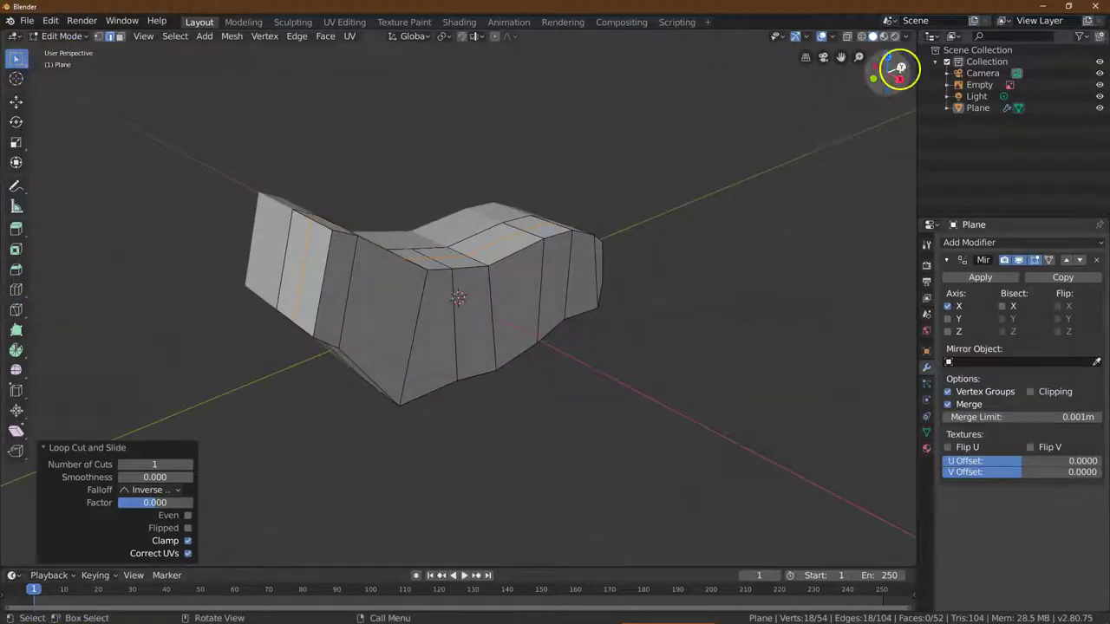
{"action": "mouse_move", "coordinate": [899, 66]}
{"action": "left_mouse_down"}
{"action": "mouse_move", "coordinate": [12, 557]}
{"action": "mouse_move", "coordinate": [913, 522]}
{"action": "mouse_move", "coordinate": [763, 451]}
{"action": "mouse_move", "coordinate": [889, 82]}
{"action": "left_mouse_up"}
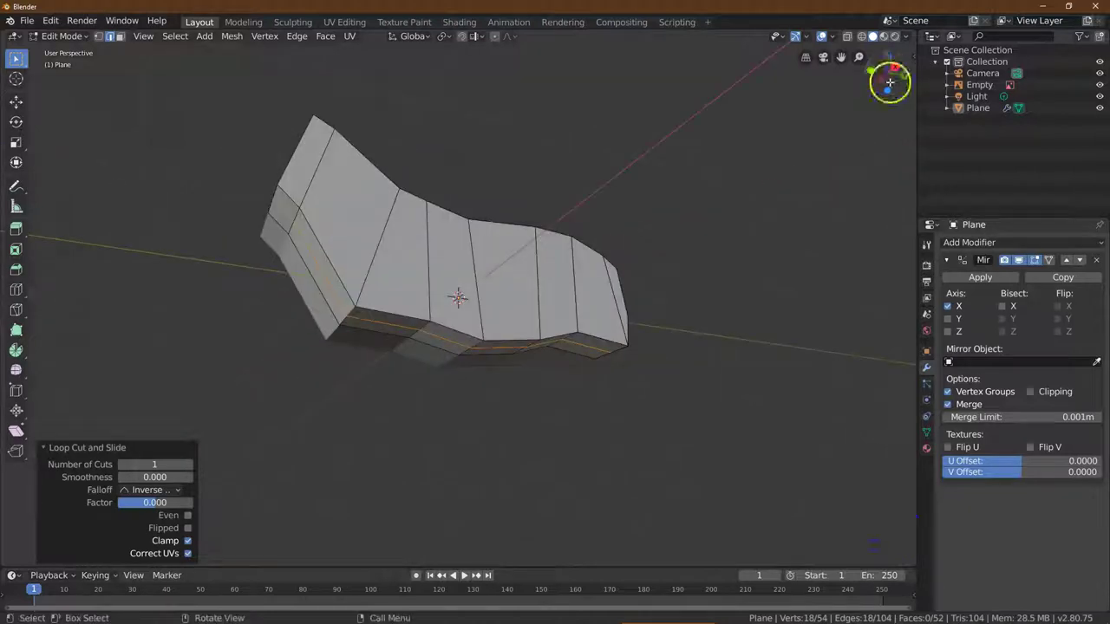
{"action": "left_click", "coordinate": [895, 67]}
{"action": "left_click", "coordinate": [378, 317]}
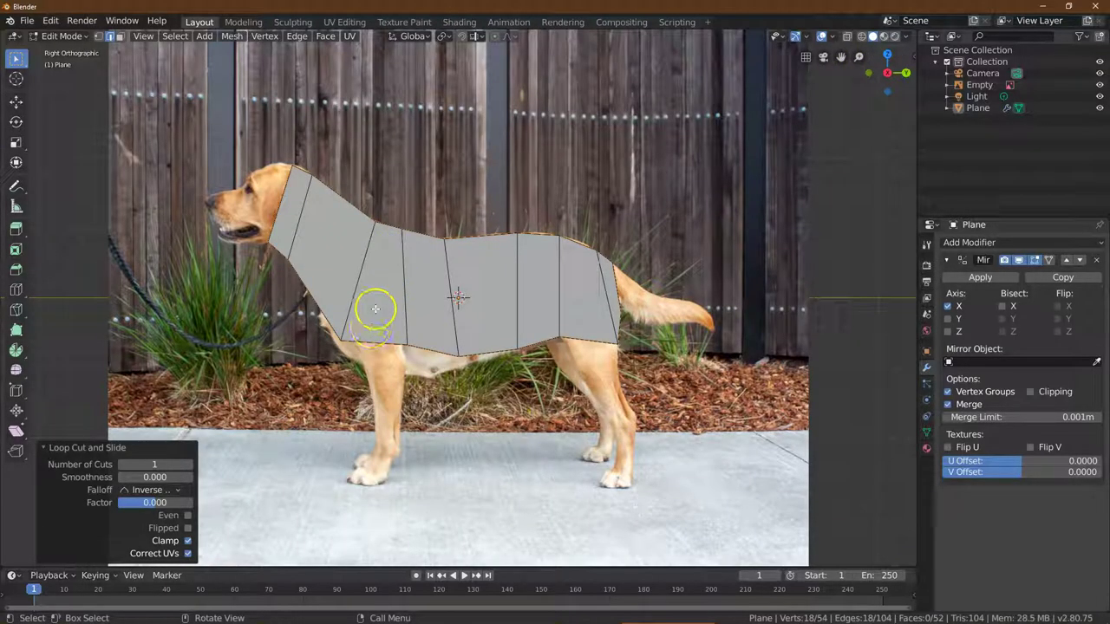
{"action": "left_click", "coordinate": [373, 328]}
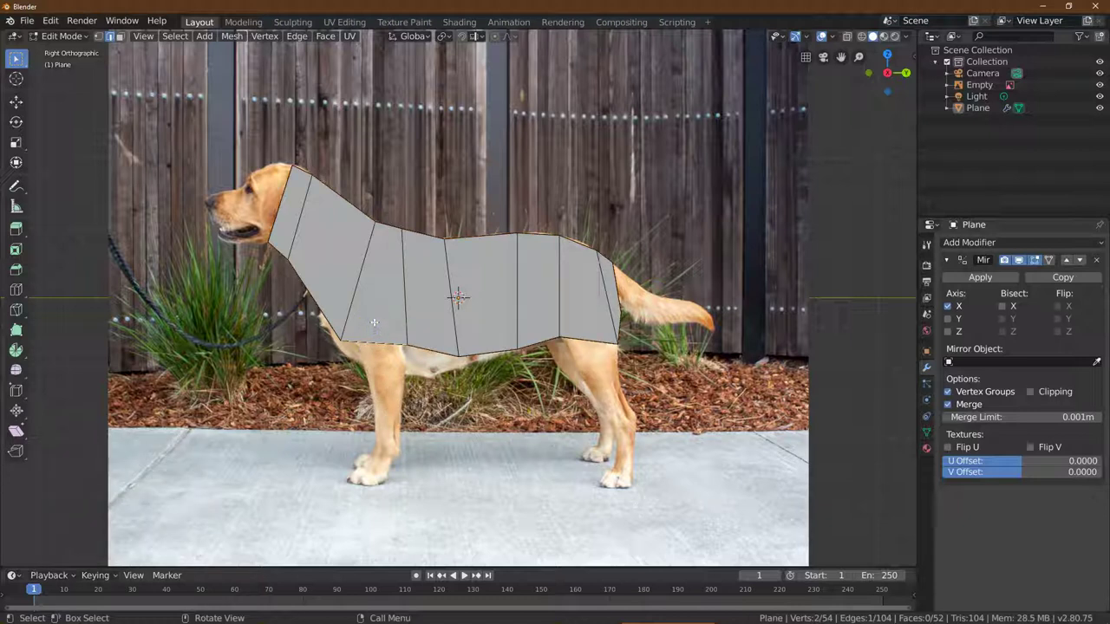
{"action": "left_click", "coordinate": [119, 35]}
{"action": "left_click", "coordinate": [380, 305]}
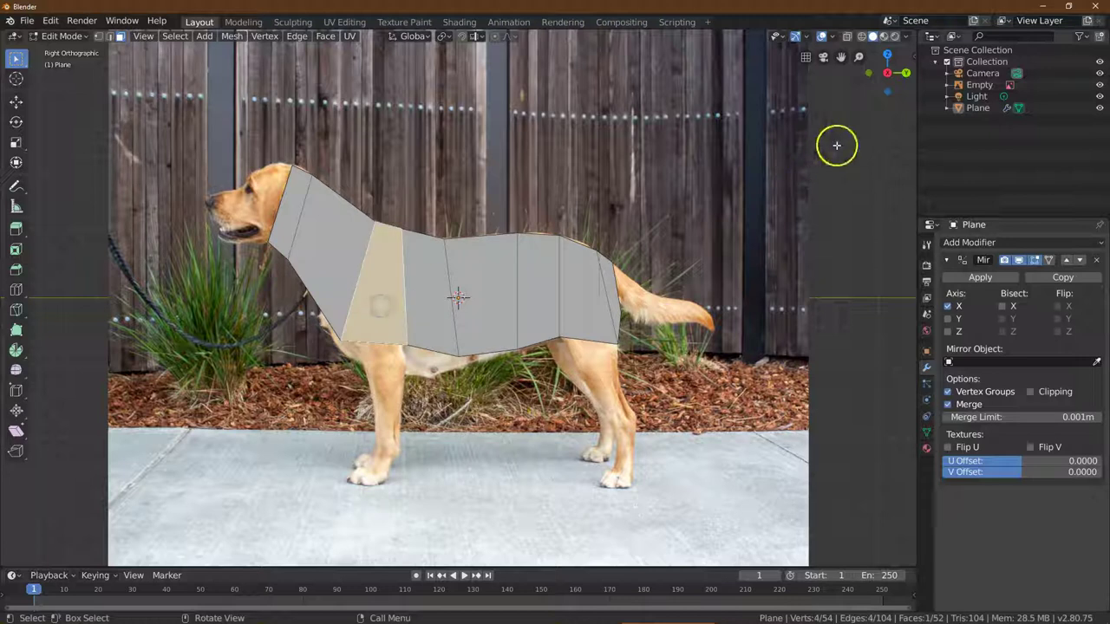
Step: Select the outer underside face above the front leg and extrude its edges about 0.14 m downward in the right side view
{"action": "left_click_drag", "start_coordinate": [904, 70], "coordinate": [863, 113]}
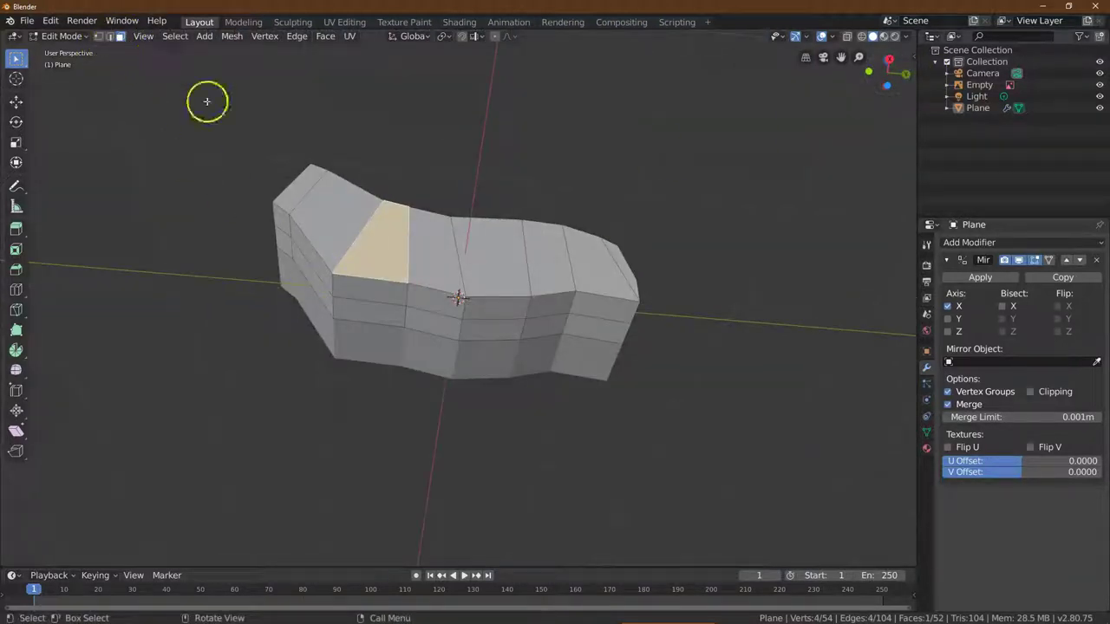
{"action": "left_click", "coordinate": [373, 294]}
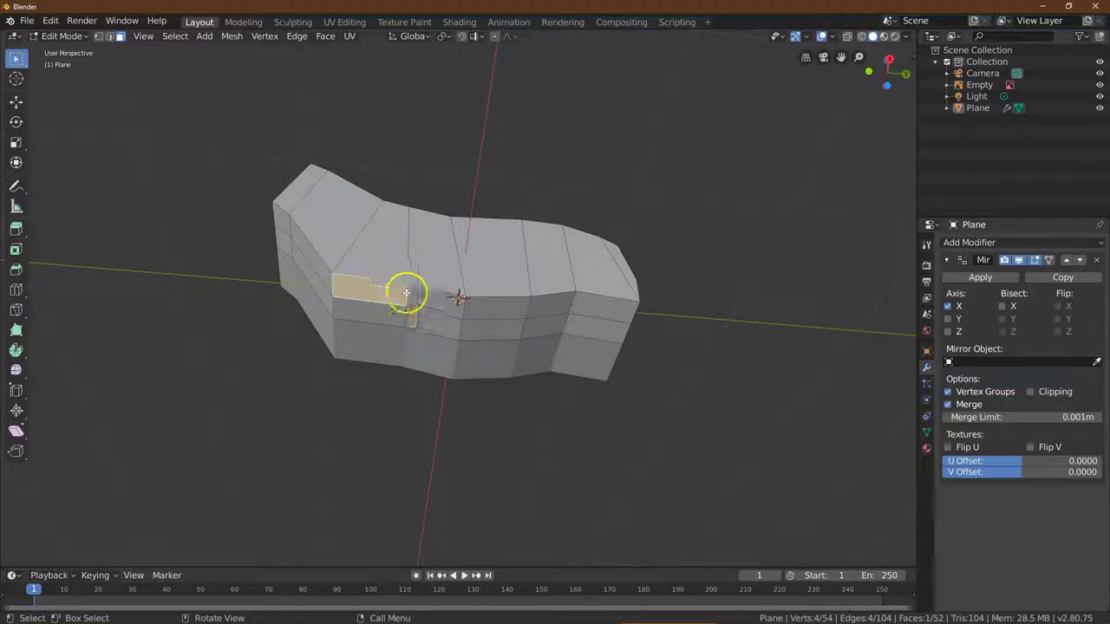
{"action": "left_click", "coordinate": [889, 59]}
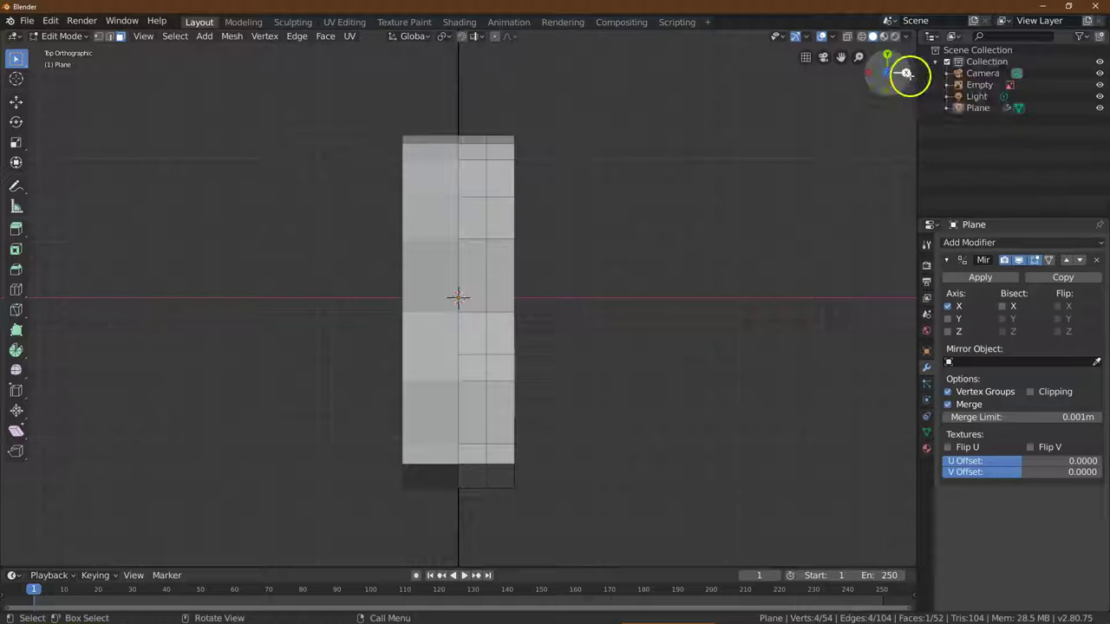
{"action": "left_click", "coordinate": [906, 72]}
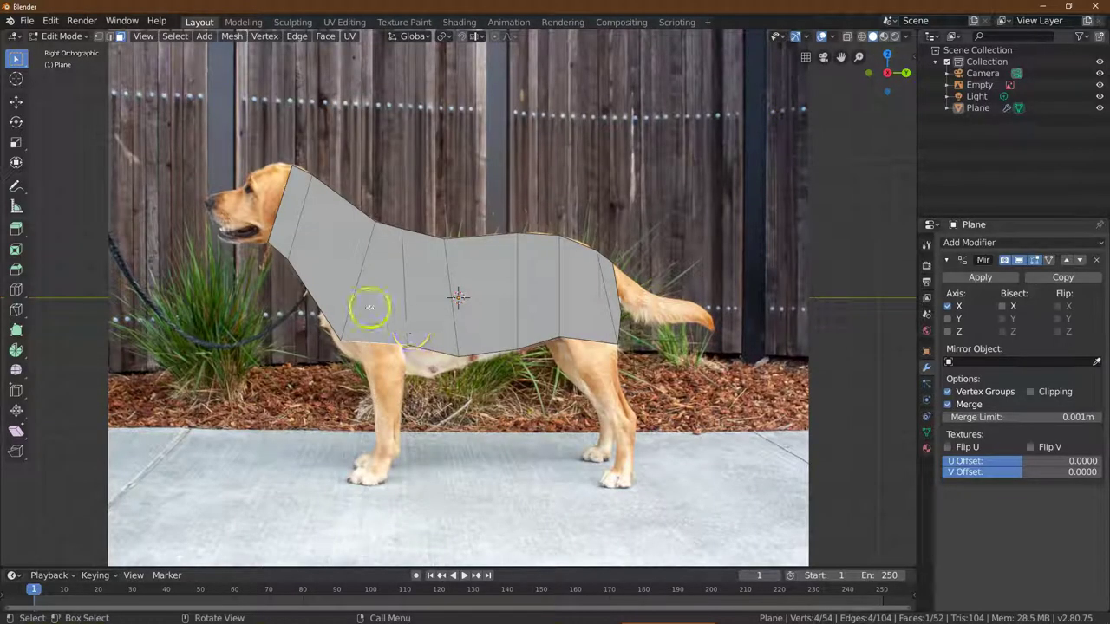
{"action": "left_click", "coordinate": [296, 37]}
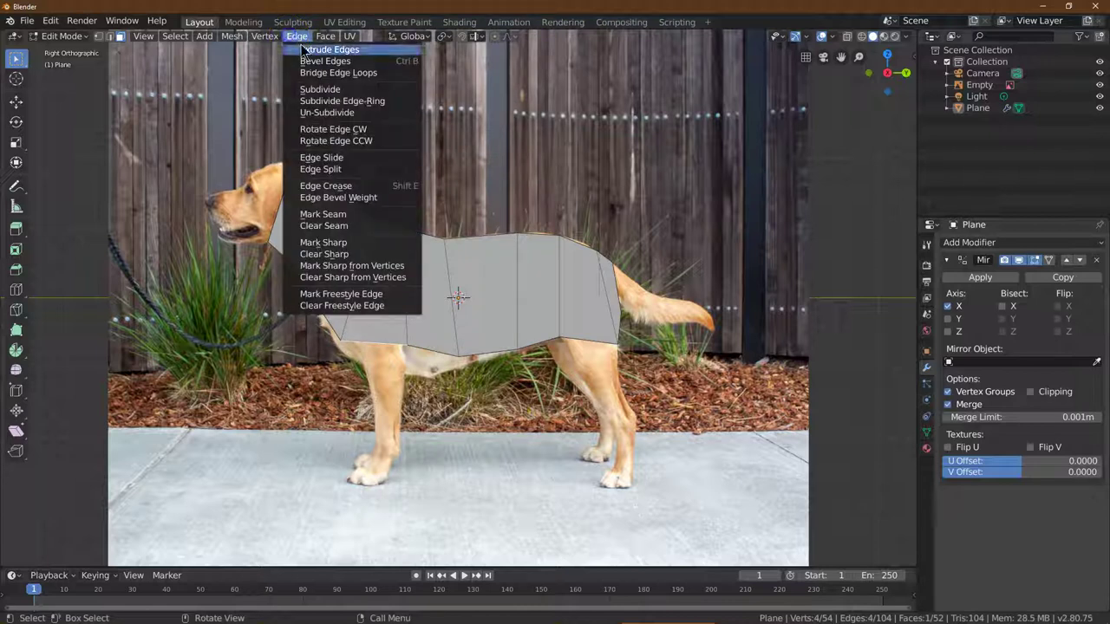
{"action": "left_click", "coordinate": [321, 49]}
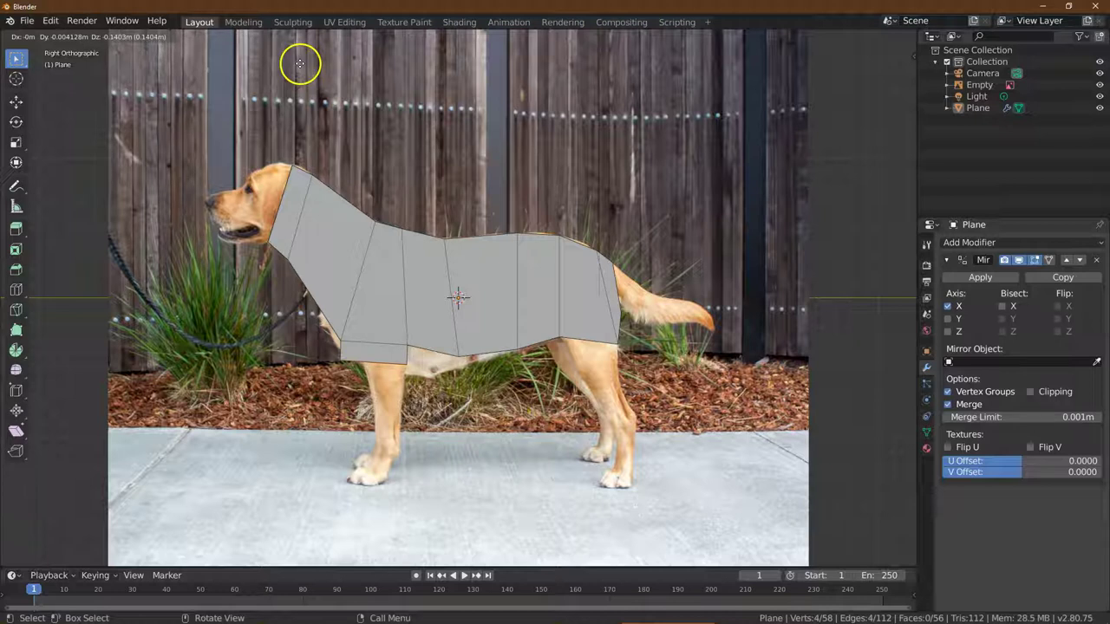
{"action": "left_click", "coordinate": [299, 64]}
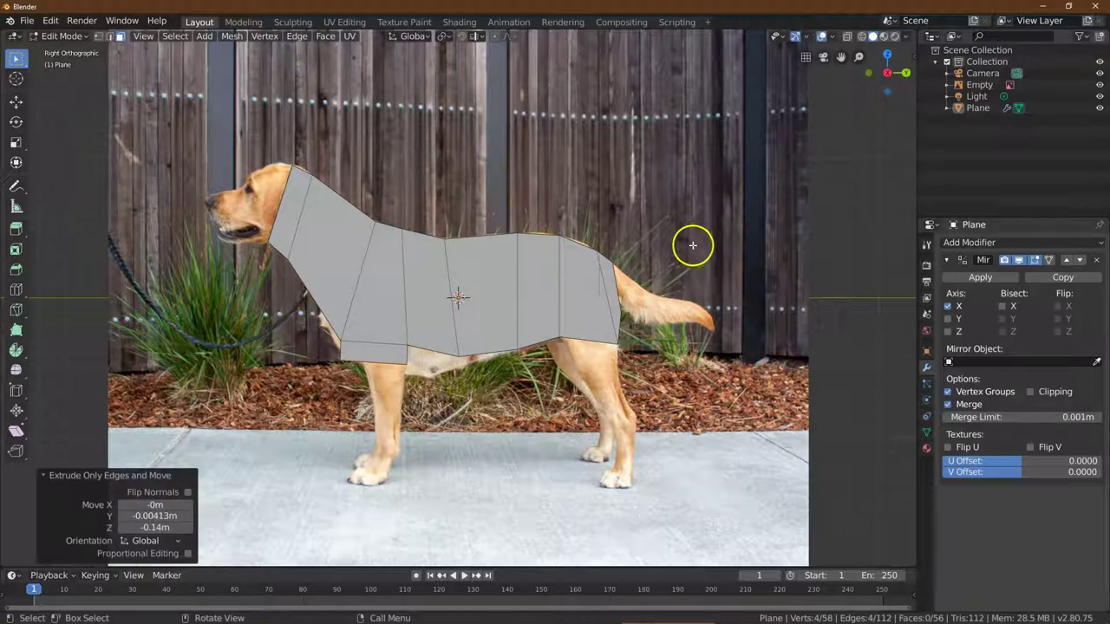
Step: Show the mesh as a wireframe over the reference, switch to vertex selection and deselect everything
{"action": "left_click", "coordinate": [861, 38]}
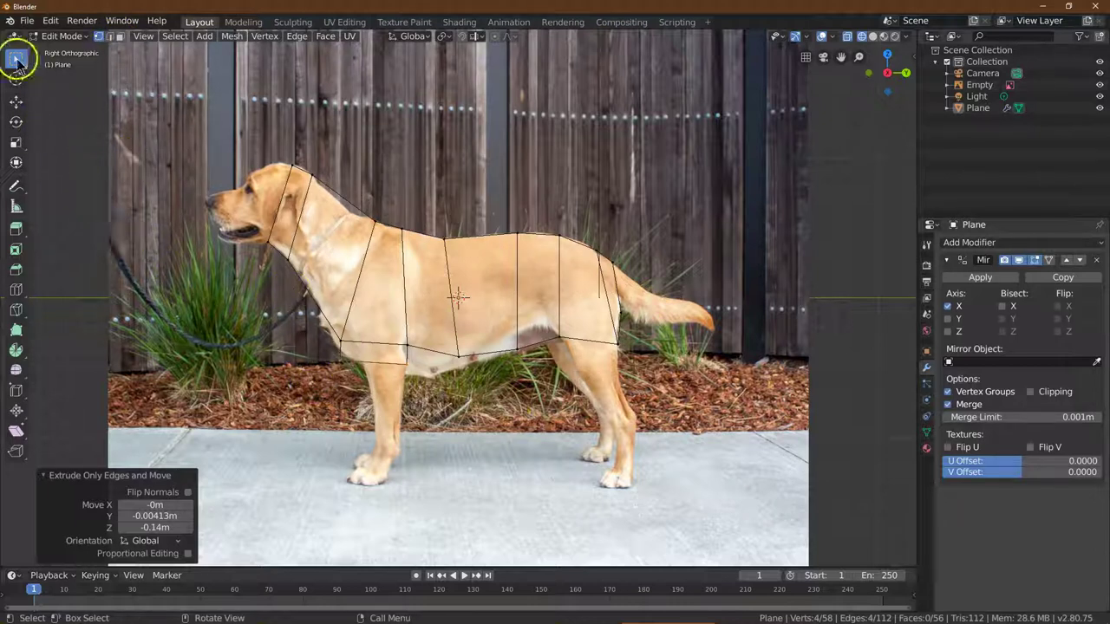
{"action": "left_click", "coordinate": [278, 369]}
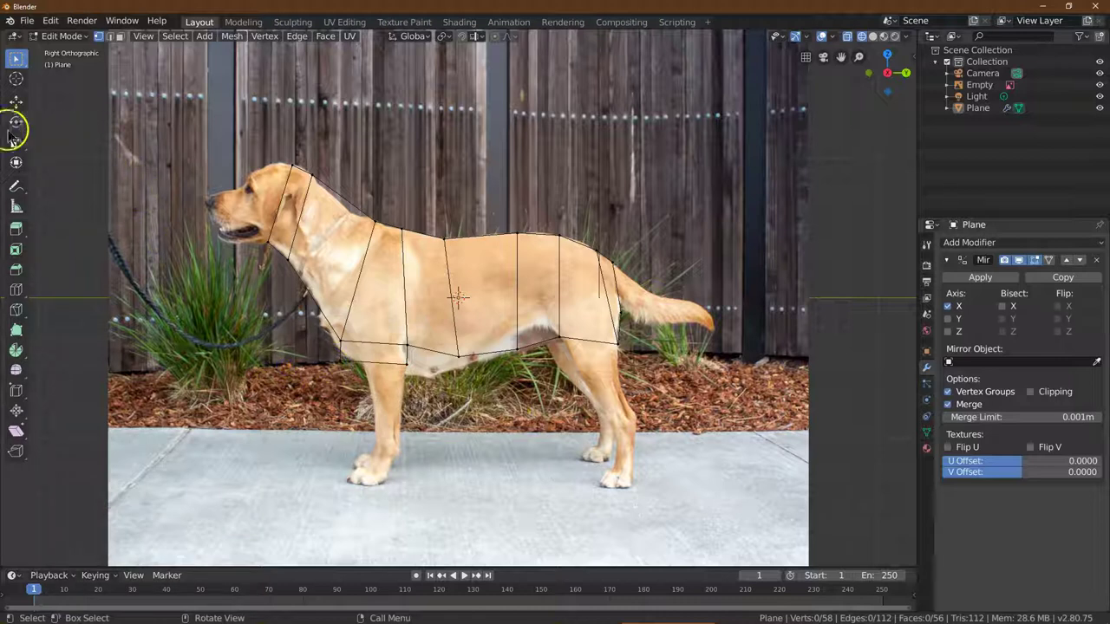
Step: Try to move a single front vertex of the front-leg extrusion along Y, and undo the move
{"action": "left_click", "coordinate": [337, 364]}
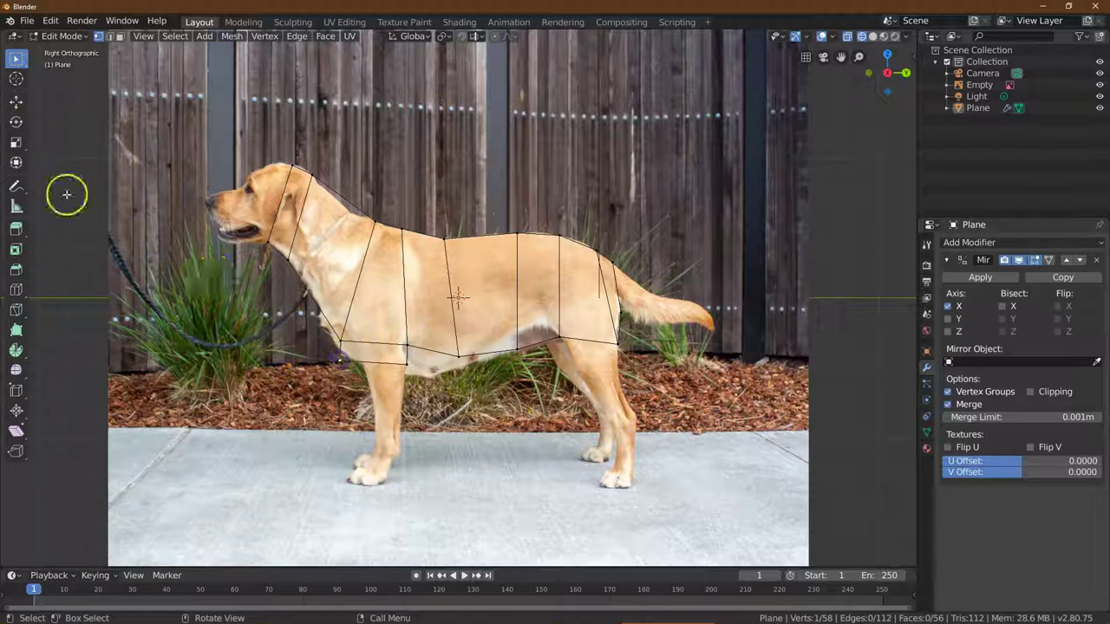
{"action": "left_click", "coordinate": [15, 101]}
{"action": "mouse_move", "coordinate": [387, 361]}
{"action": "left_mouse_down"}
{"action": "mouse_move", "coordinate": [397, 359]}
{"action": "mouse_move", "coordinate": [384, 354]}
{"action": "left_mouse_up"}
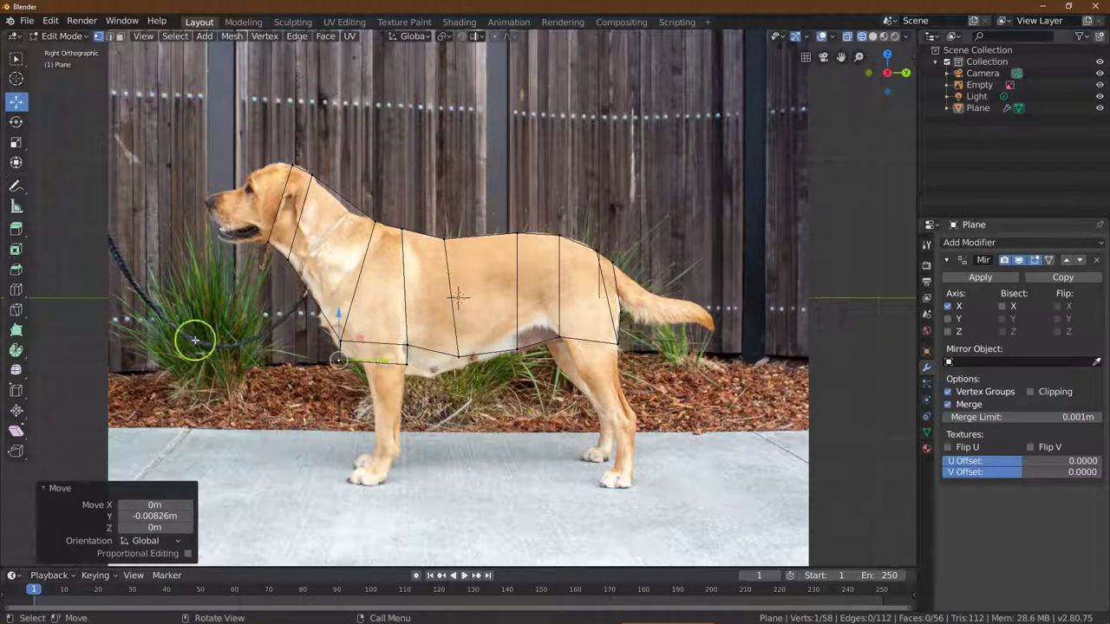
{"action": "left_click", "coordinate": [50, 20]}
{"action": "left_click", "coordinate": [56, 35]}
Step: Select both lower front vertices of the front-leg extrusion and move them about 0.103 m along Y, then deselect them
{"action": "left_click", "coordinate": [16, 59]}
{"action": "left_click_drag", "start_coordinate": [315, 345], "coordinate": [400, 359]}
{"action": "left_click", "coordinate": [16, 102]}
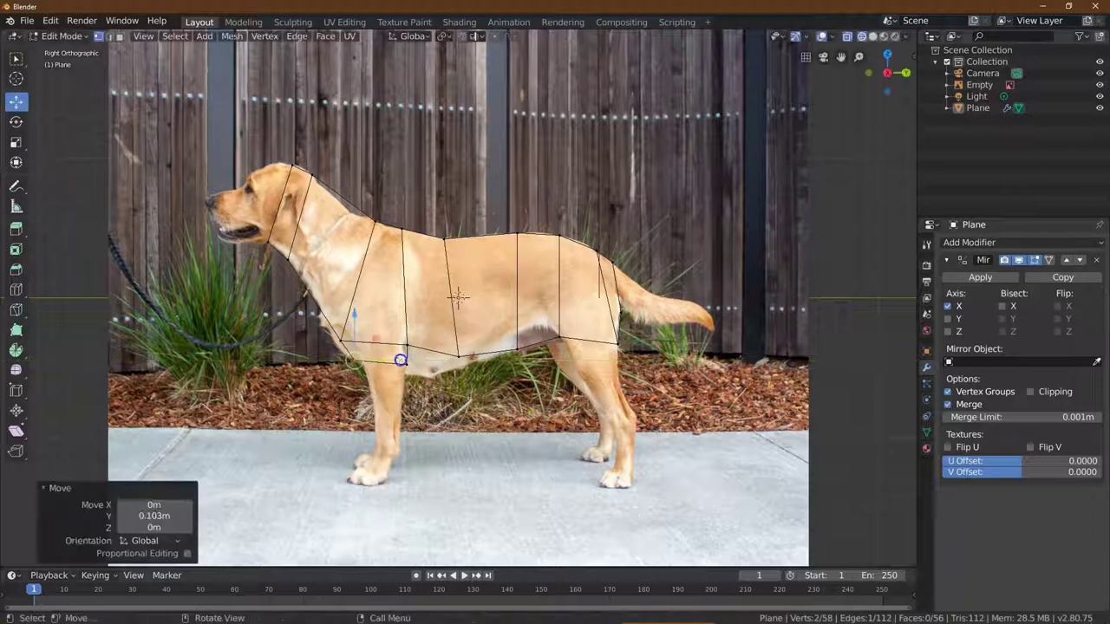
{"action": "left_click", "coordinate": [461, 452]}
Step: Move the two lower rear vertices of the front-leg extrusion slightly forward along Y to fit the reference leg, then deselect them
{"action": "left_click", "coordinate": [16, 58]}
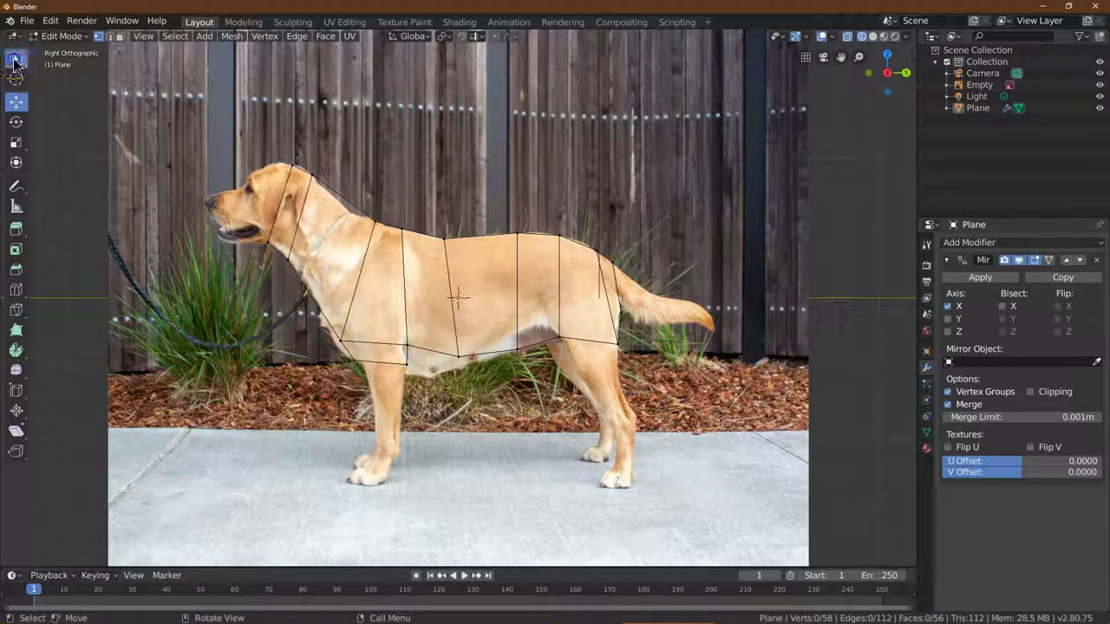
{"action": "left_click", "coordinate": [396, 359]}
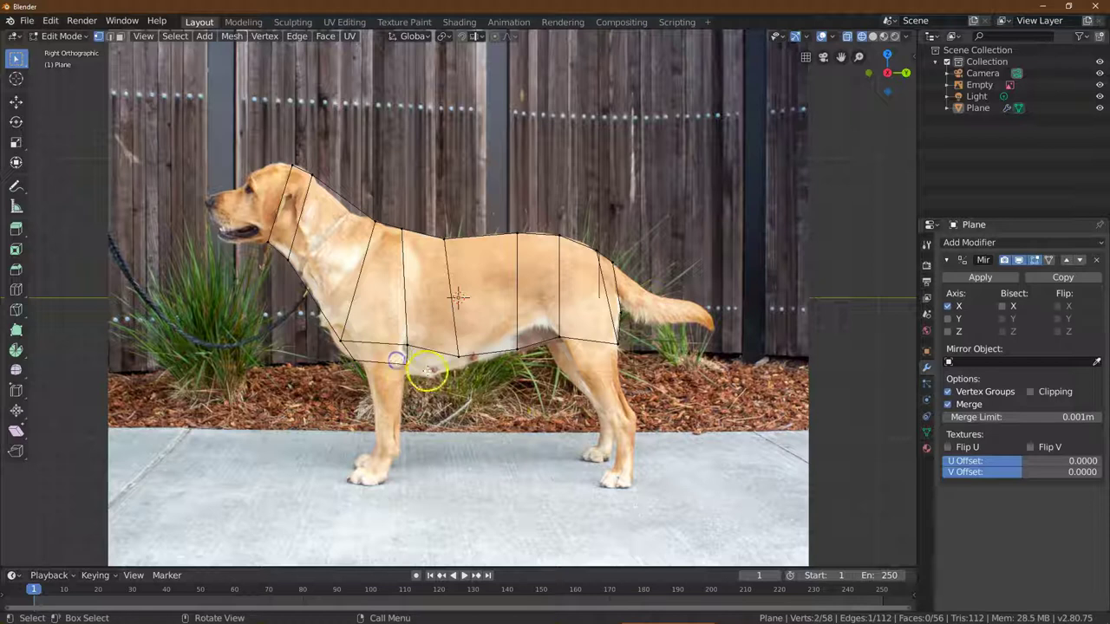
{"action": "left_click", "coordinate": [16, 100]}
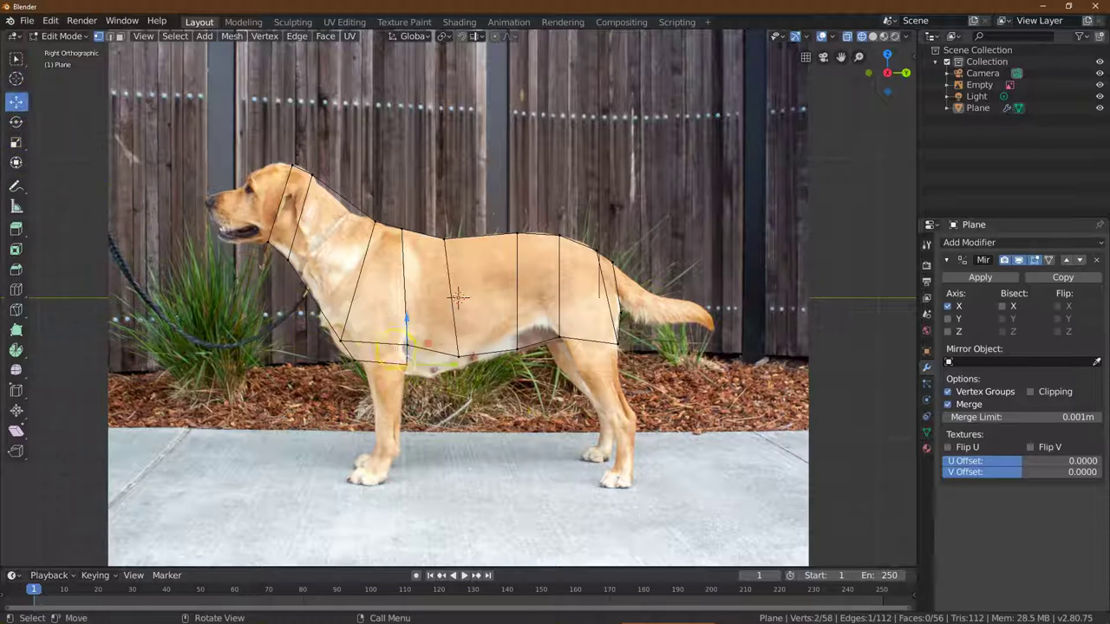
{"action": "left_click_drag", "start_coordinate": [469, 375], "coordinate": [466, 375]}
{"action": "left_click", "coordinate": [422, 445]}
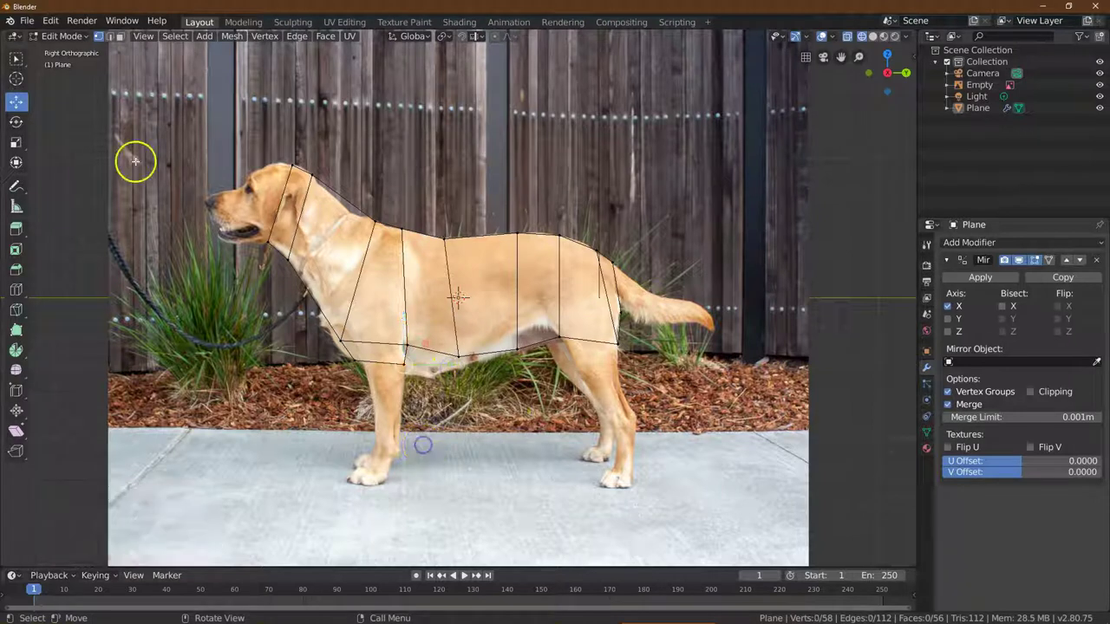
Step: Select the four lower vertices of the front-leg extrusion and extrude their edges a second section down the leg
{"action": "left_click", "coordinate": [19, 61]}
{"action": "left_click_drag", "start_coordinate": [339, 347], "coordinate": [357, 362]}
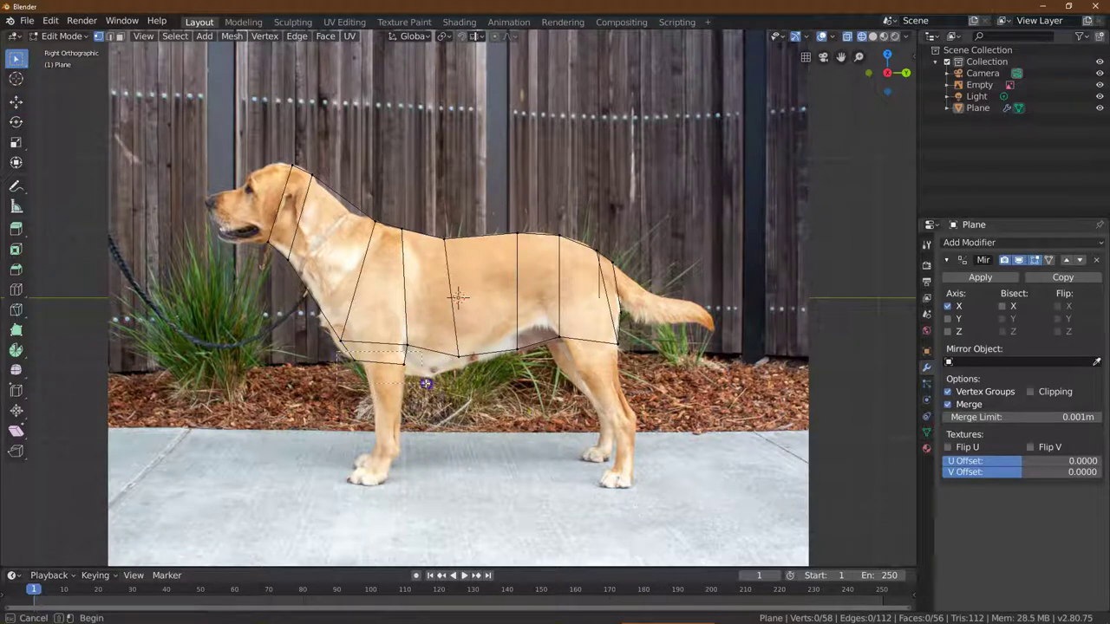
{"action": "left_click_drag", "start_coordinate": [412, 385], "coordinate": [413, 385]}
{"action": "left_click", "coordinate": [297, 35]}
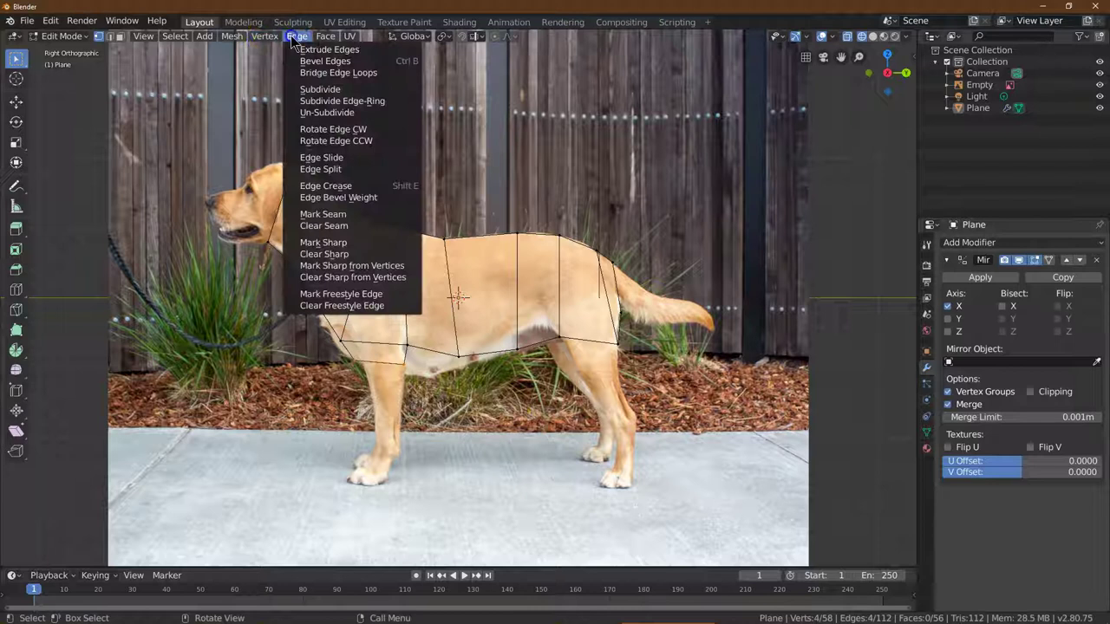
{"action": "left_click", "coordinate": [302, 50]}
{"action": "left_click", "coordinate": [307, 67]}
Step: Narrow the lower end of the second leg section by moving its front vertices backward and its rear vertices about -0.0578 m along Y
{"action": "left_click", "coordinate": [276, 397]}
{"action": "left_click_drag", "start_coordinate": [339, 370], "coordinate": [448, 387]}
{"action": "left_click", "coordinate": [16, 102]}
{"action": "left_click", "coordinate": [454, 445]}
{"action": "left_click", "coordinate": [17, 58]}
{"action": "left_click", "coordinate": [15, 102]}
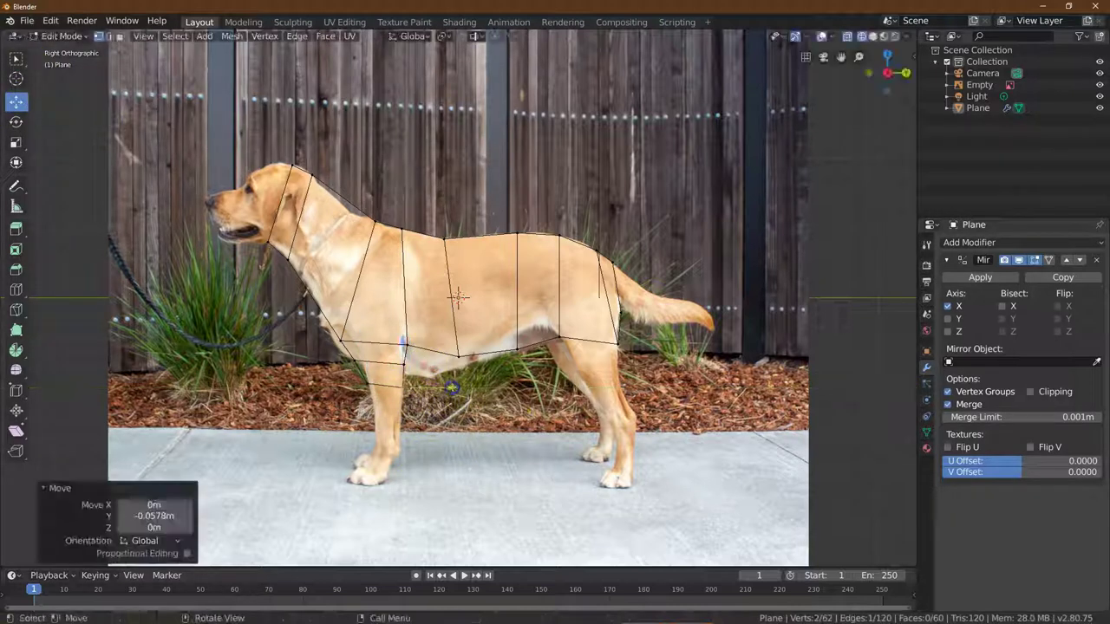
Step: Deselect everything, then select the four lower vertices of the front leg and extrude their edges down to just above the paw
{"action": "left_click", "coordinate": [336, 432]}
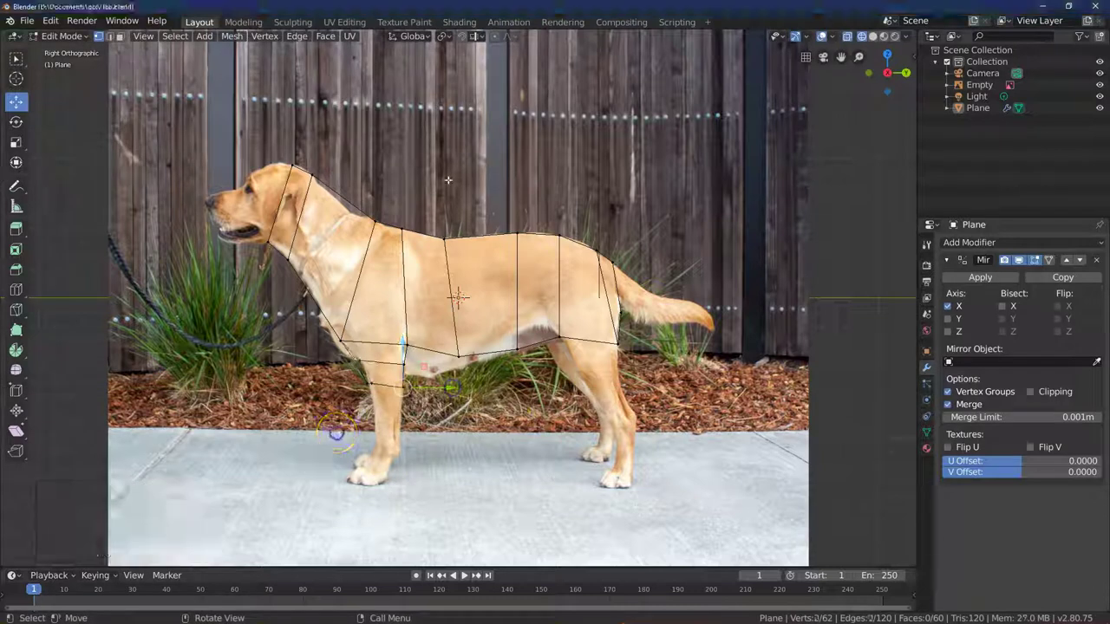
{"action": "key", "text": "alt+a"}
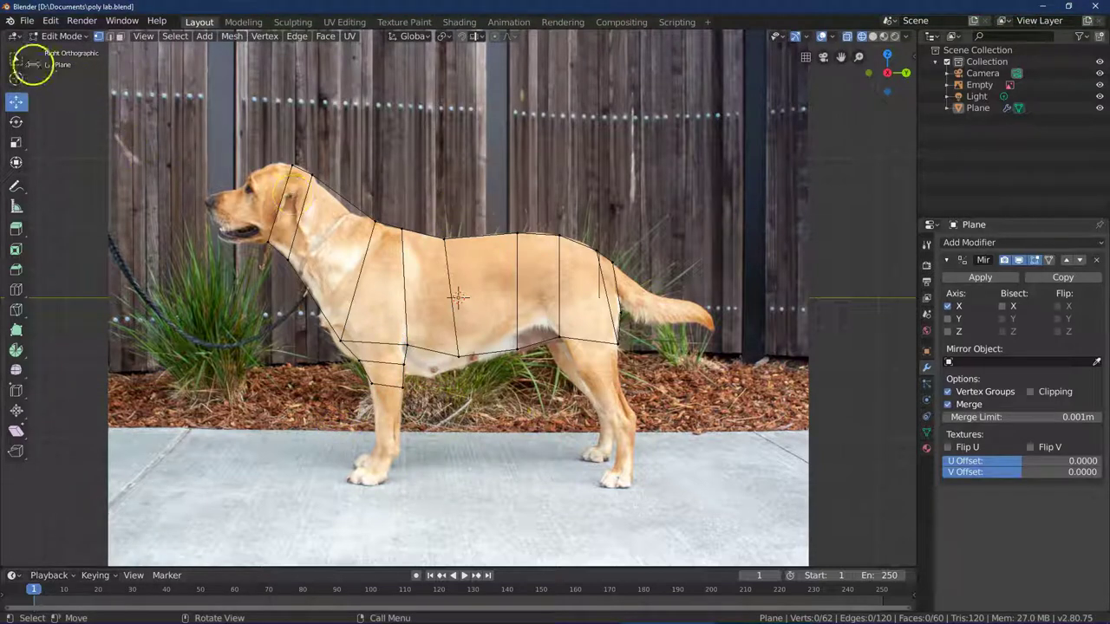
{"action": "left_click", "coordinate": [19, 60]}
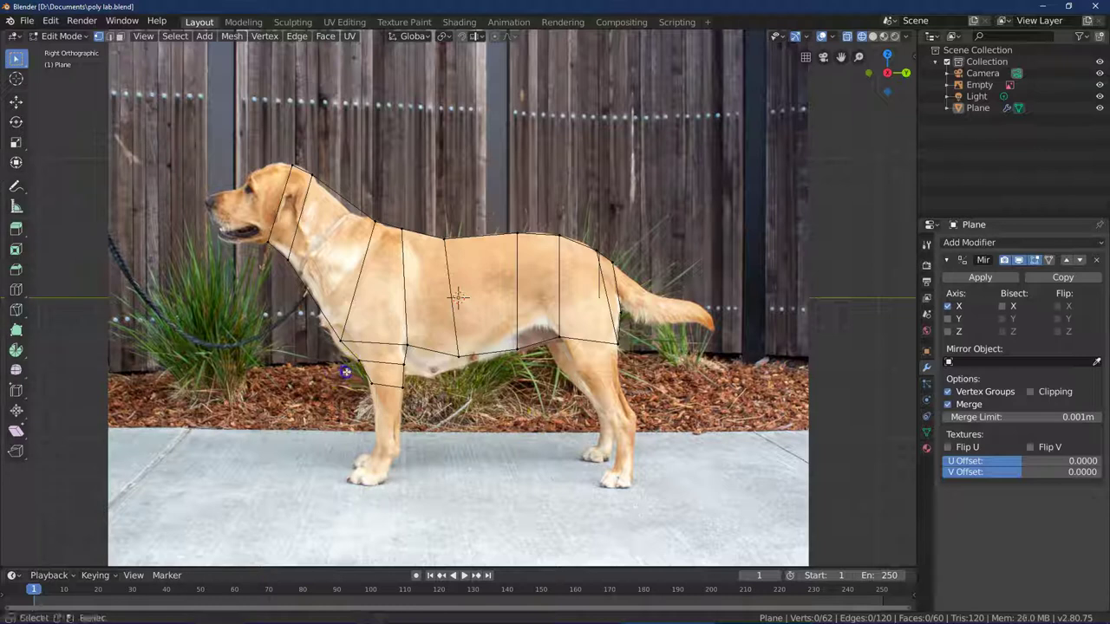
{"action": "left_click_drag", "start_coordinate": [409, 400], "coordinate": [415, 390]}
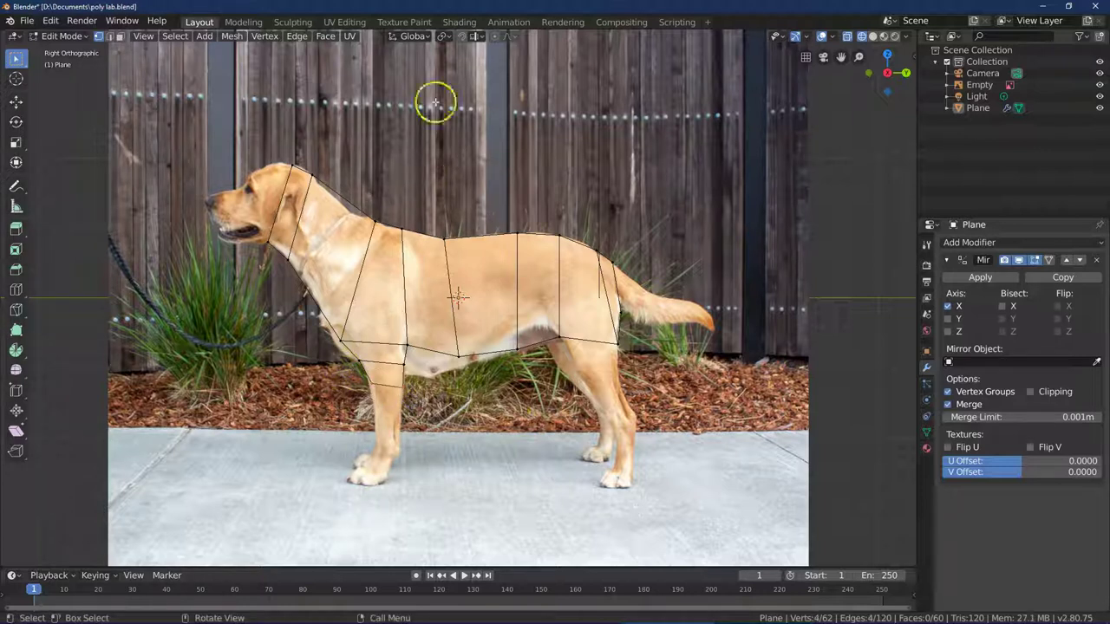
{"action": "left_click", "coordinate": [299, 36]}
{"action": "left_click", "coordinate": [319, 51]}
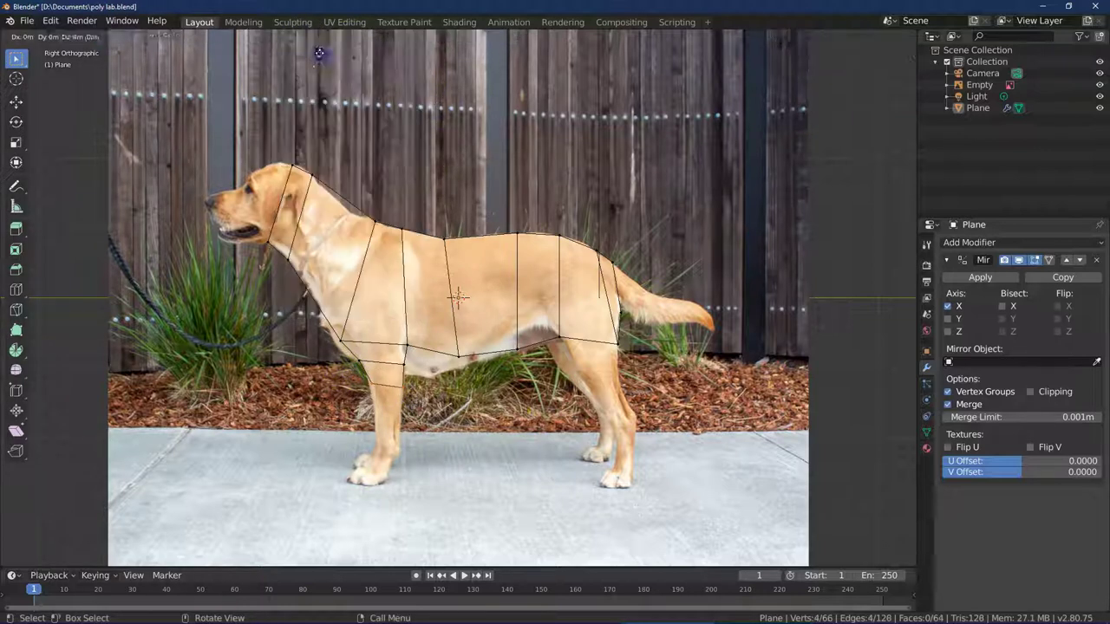
{"action": "left_click", "coordinate": [317, 118]}
{"action": "left_click", "coordinate": [310, 411]}
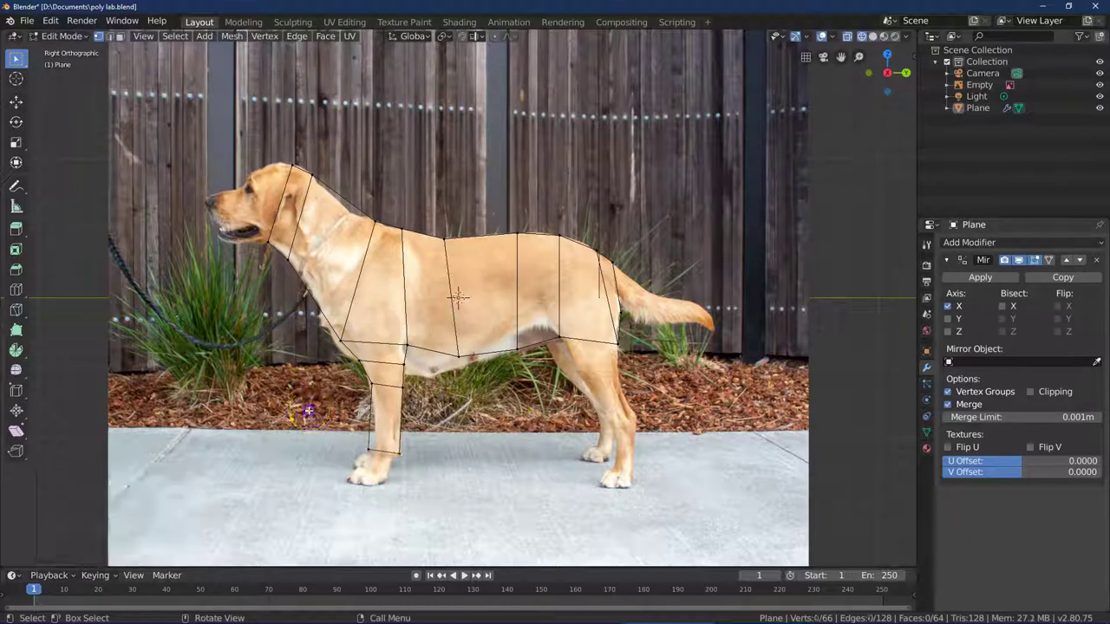
Step: Move the two lower front vertices of the new front-leg section slightly backward along Y to fit the reference, then deselect them
{"action": "left_click", "coordinate": [373, 455]}
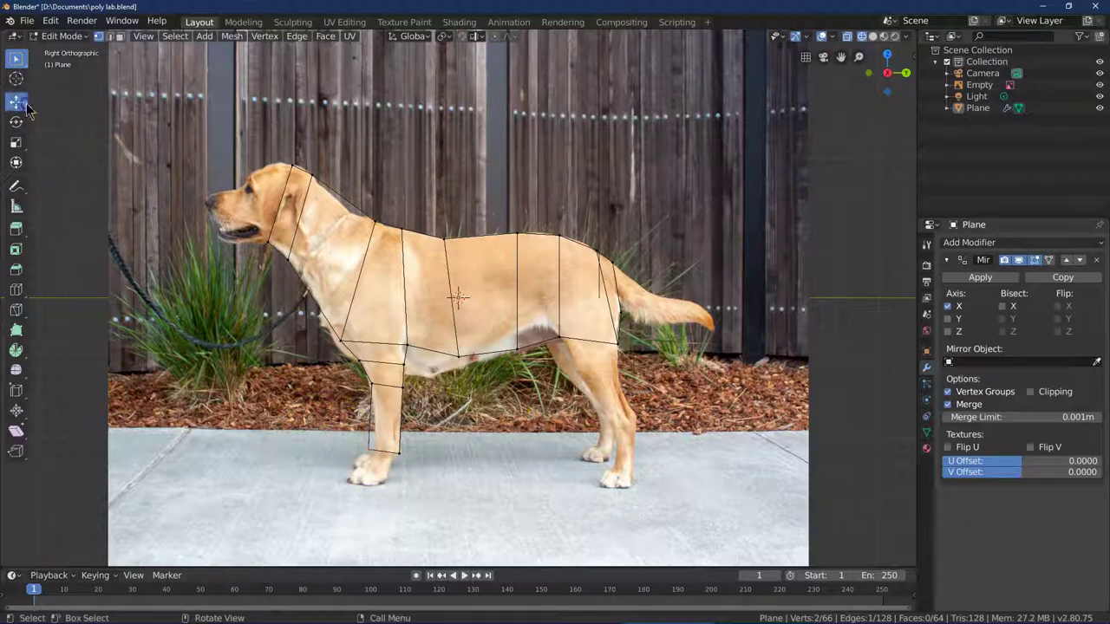
{"action": "left_click", "coordinate": [17, 104]}
{"action": "left_click_drag", "start_coordinate": [416, 448], "coordinate": [424, 448]}
{"action": "left_click", "coordinate": [419, 489]}
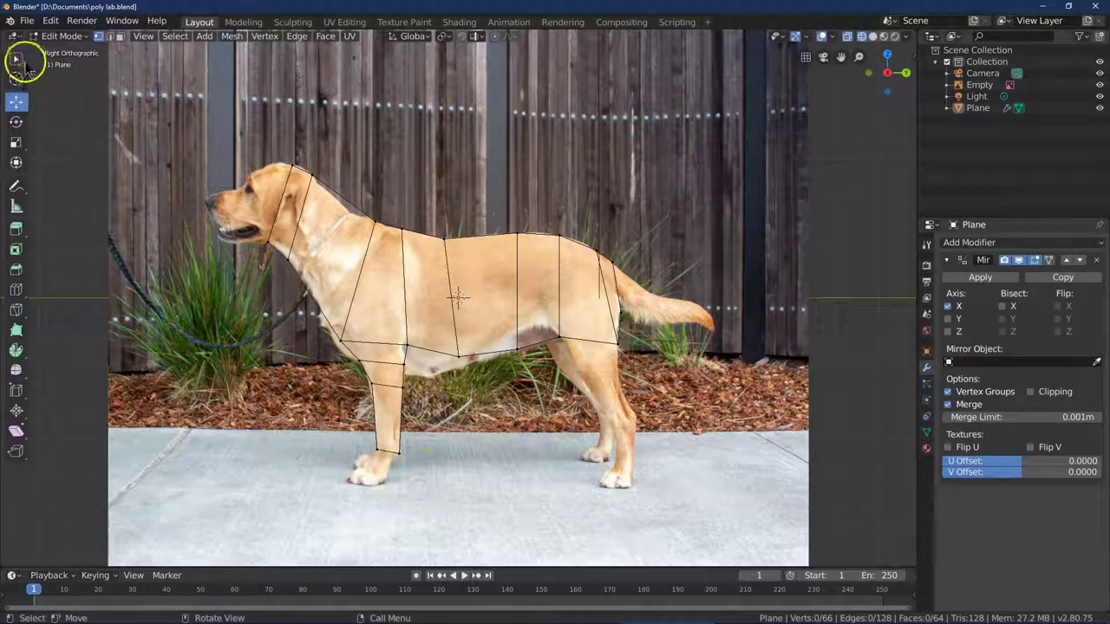
Step: Select the four vertices above the front paw and extrude their edges about -0.144 m along Y and -0.244 m along Z
{"action": "left_click", "coordinate": [17, 58]}
{"action": "left_click_drag", "start_coordinate": [363, 431], "coordinate": [364, 434]}
{"action": "left_click_drag", "start_coordinate": [437, 487], "coordinate": [436, 486]}
{"action": "left_click", "coordinate": [297, 37]}
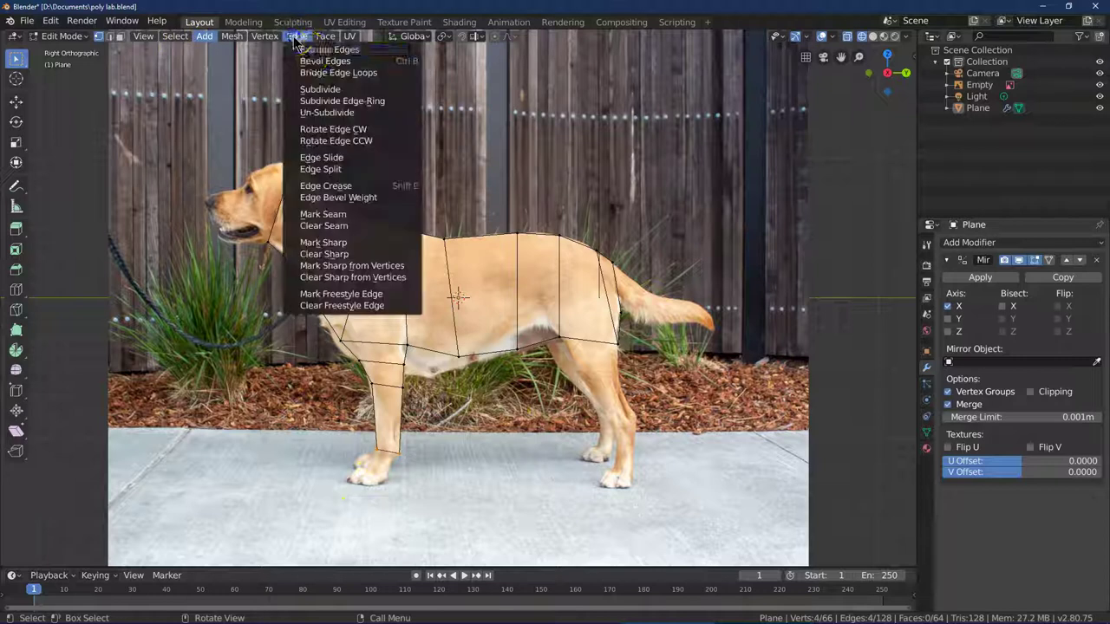
{"action": "left_click", "coordinate": [299, 50]}
{"action": "left_click", "coordinate": [289, 86]}
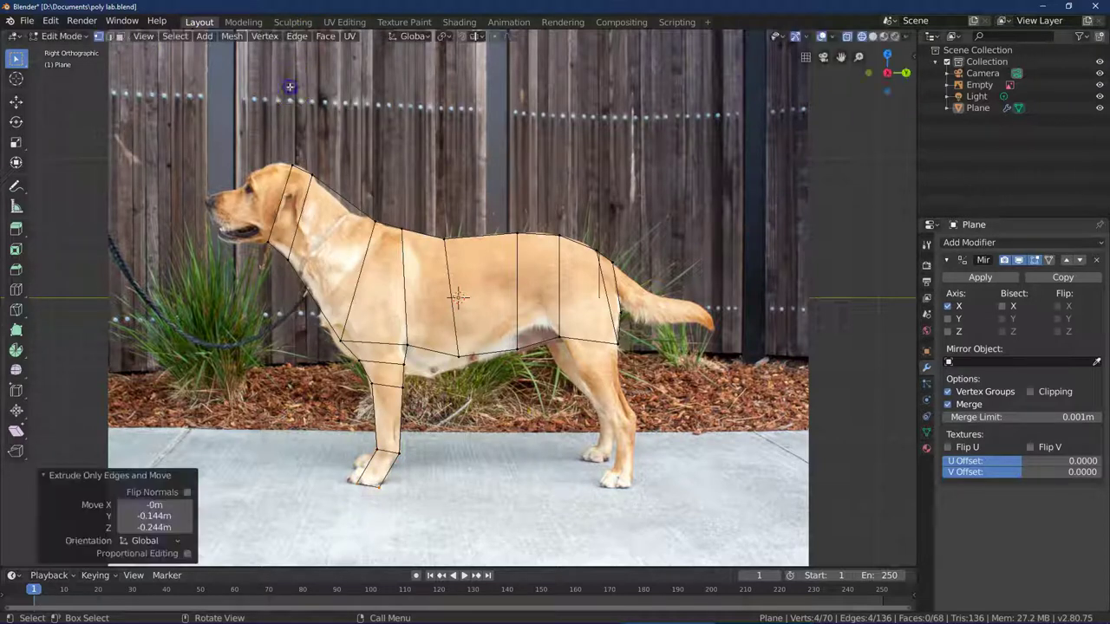
{"action": "left_click", "coordinate": [328, 446]}
Step: Move the two front vertices of the front paw's lower end about -0.0743 m along Y to reach the toes
{"action": "left_click", "coordinate": [373, 495]}
{"action": "left_click", "coordinate": [17, 103]}
{"action": "left_click_drag", "start_coordinate": [386, 472], "coordinate": [448, 473]}
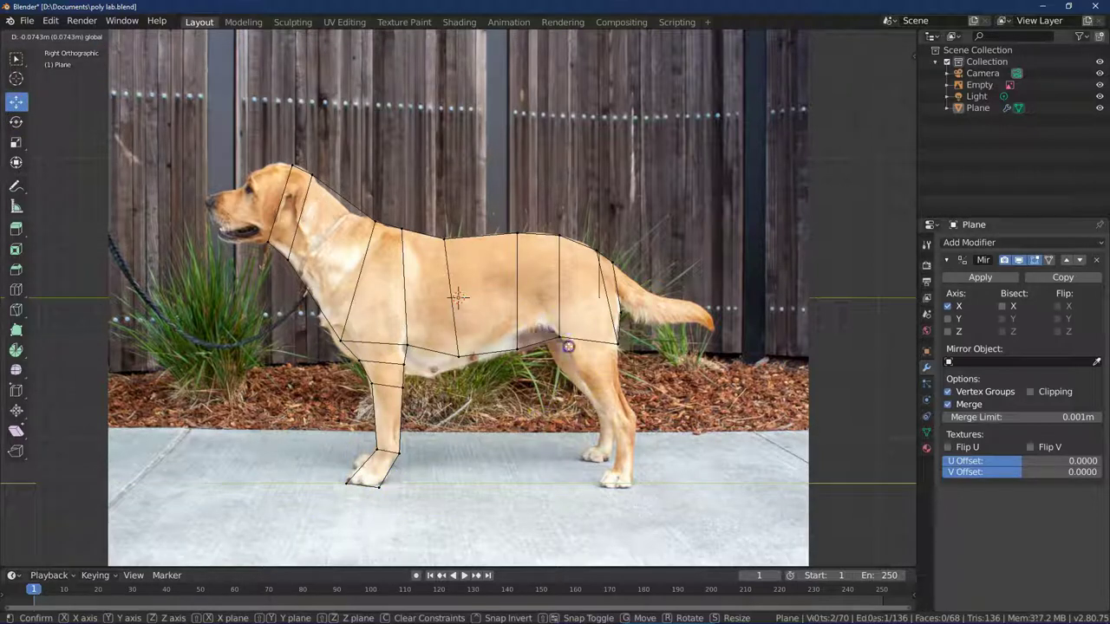
Step: In face select mode, select the underside face of the hindquarters where the hind leg starts, and return to the right side view
{"action": "left_click", "coordinate": [17, 56]}
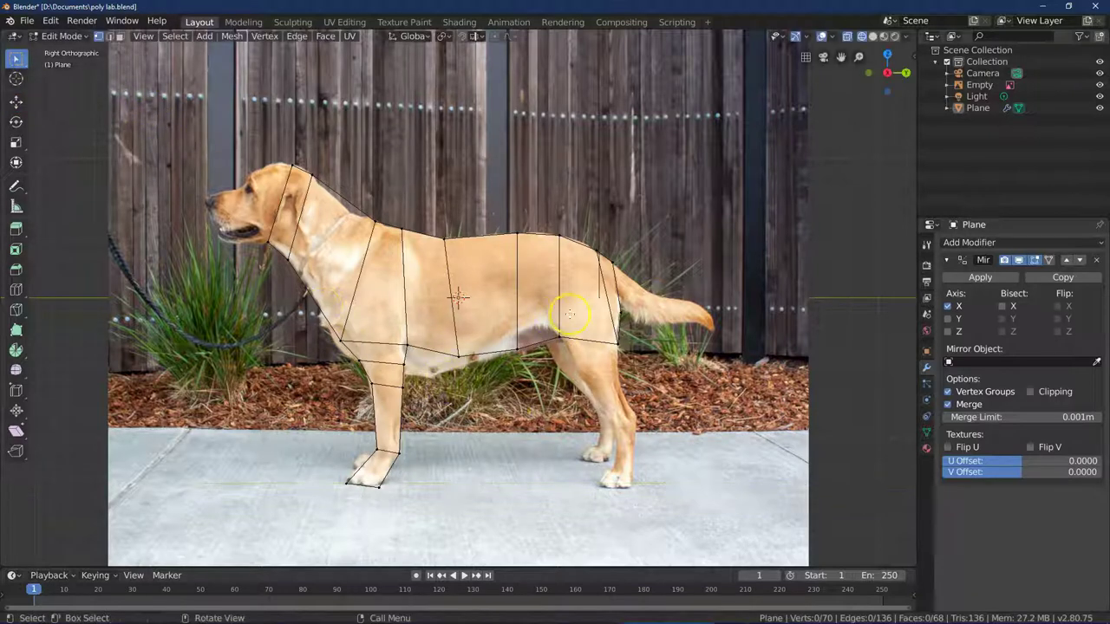
{"action": "left_click_drag", "start_coordinate": [526, 323], "coordinate": [621, 377]}
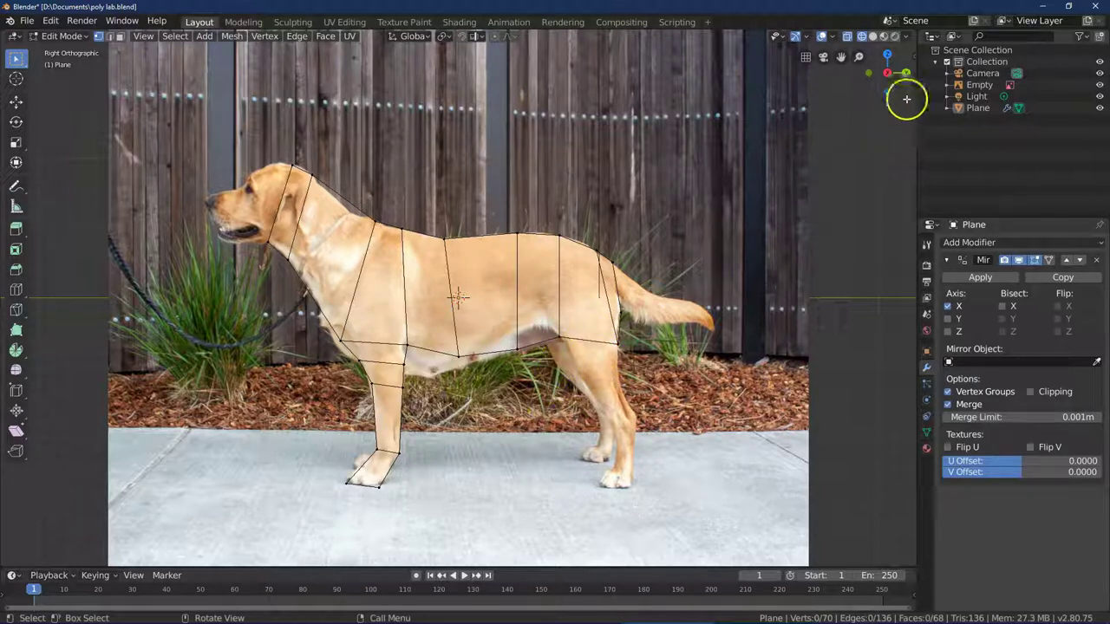
{"action": "left_click_drag", "start_coordinate": [905, 95], "coordinate": [871, 80]}
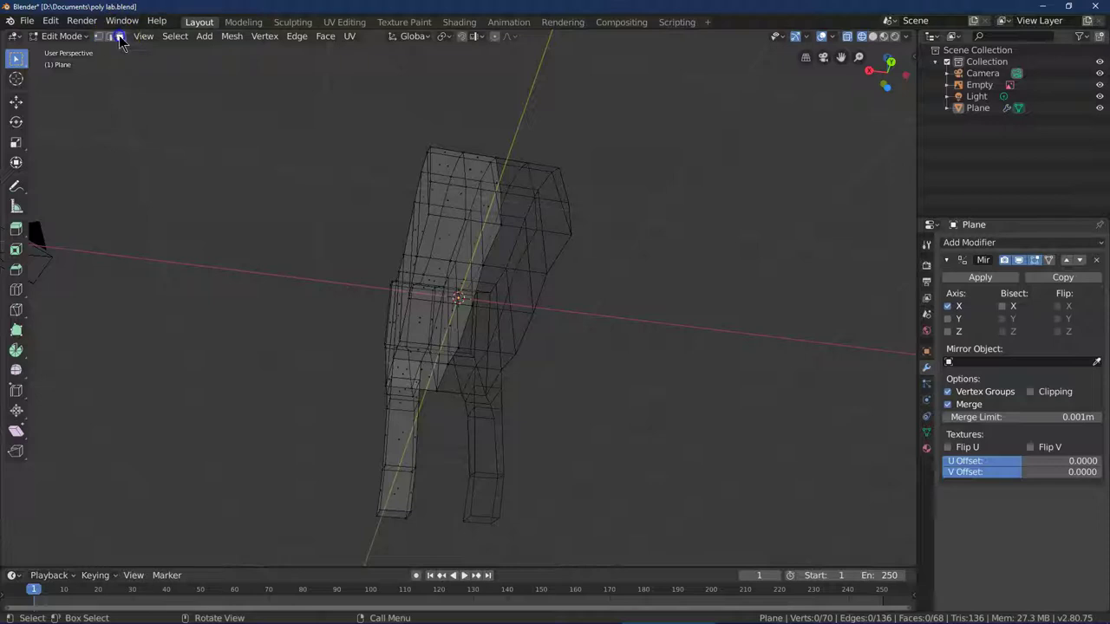
{"action": "left_click", "coordinate": [432, 238]}
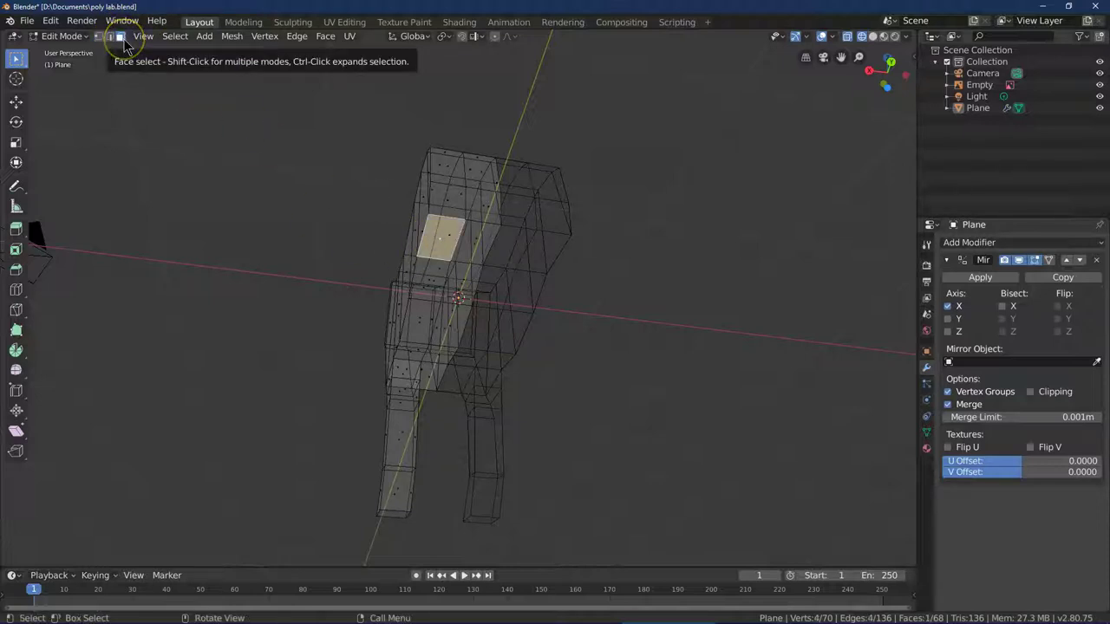
{"action": "left_click", "coordinate": [445, 230]}
{"action": "left_click", "coordinate": [434, 243]}
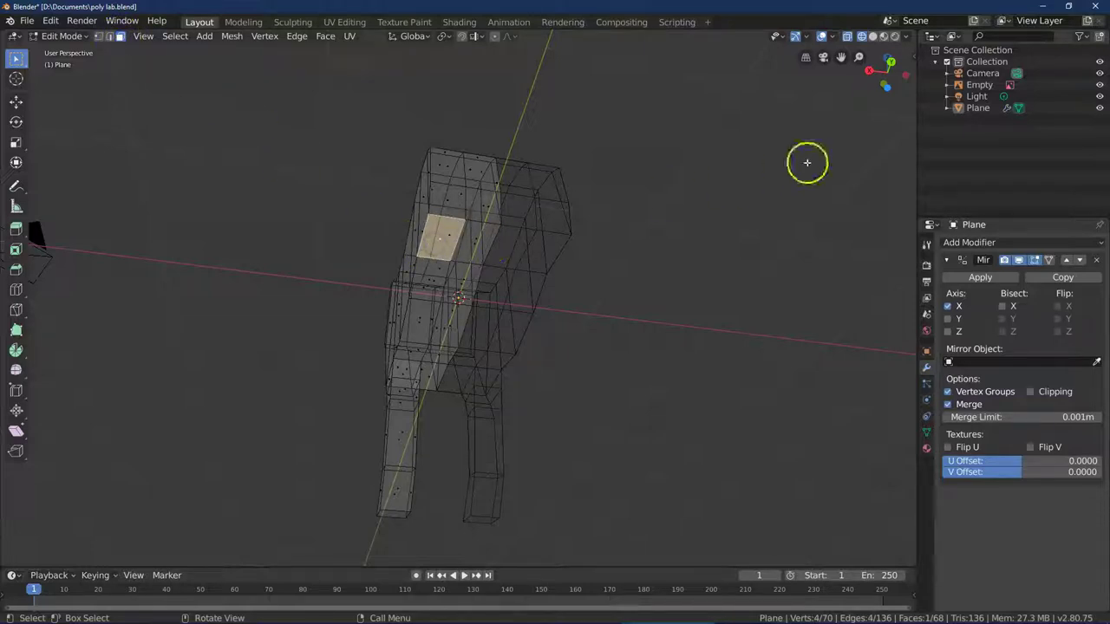
{"action": "left_click_drag", "start_coordinate": [872, 67], "coordinate": [852, 75]}
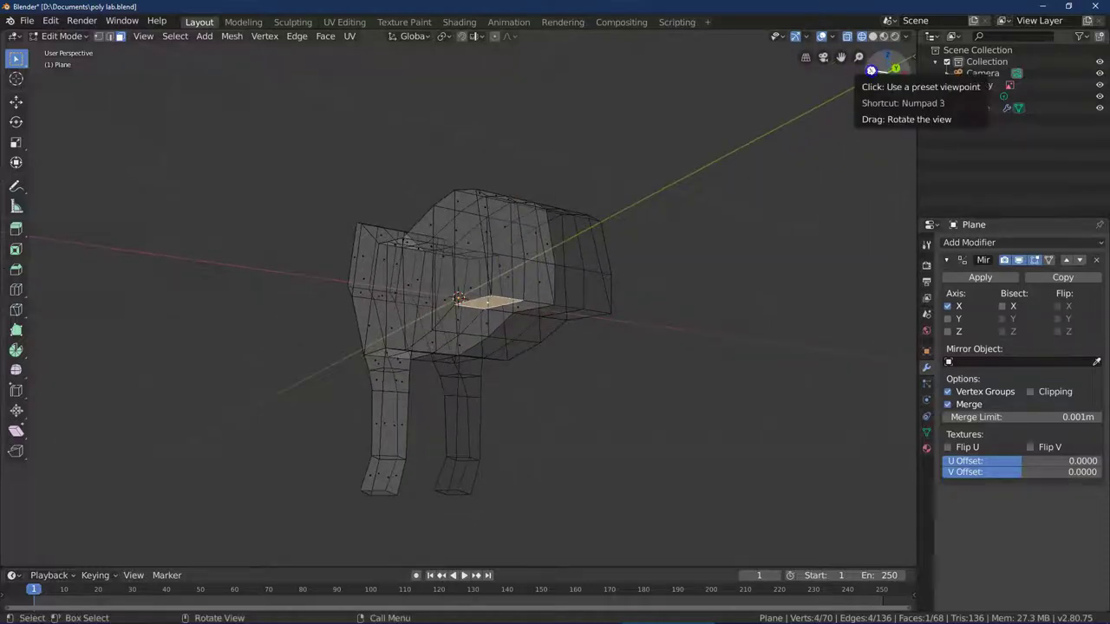
{"action": "left_click", "coordinate": [871, 70]}
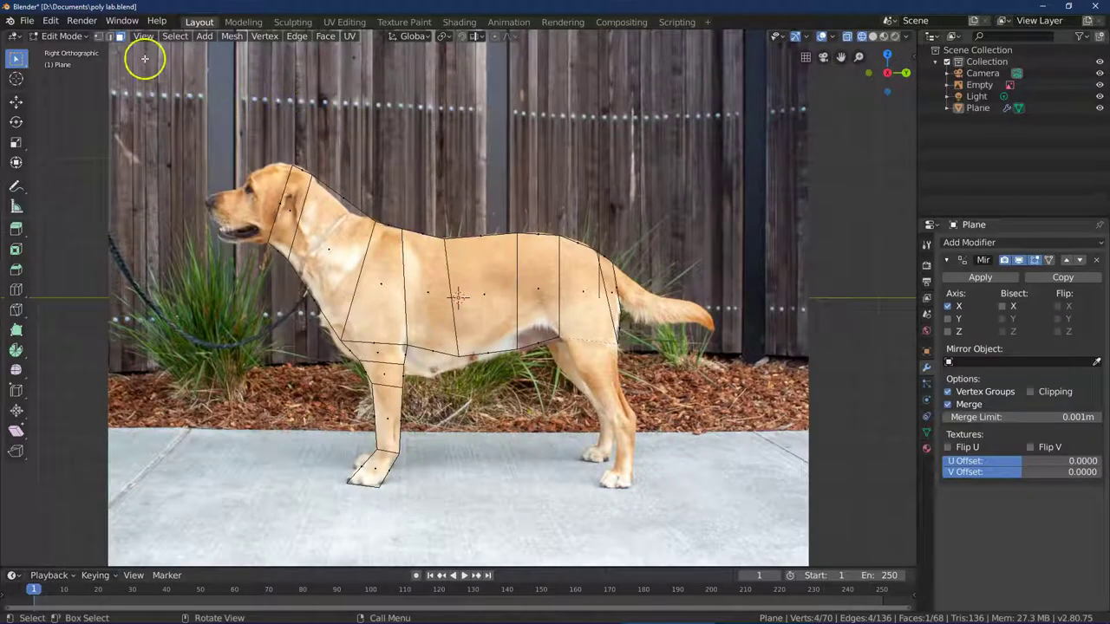
Step: Extrude the edges of the selected underside face about 0.0248 m along Y and -0.277 m along Z to start the hind leg
{"action": "left_click", "coordinate": [301, 37]}
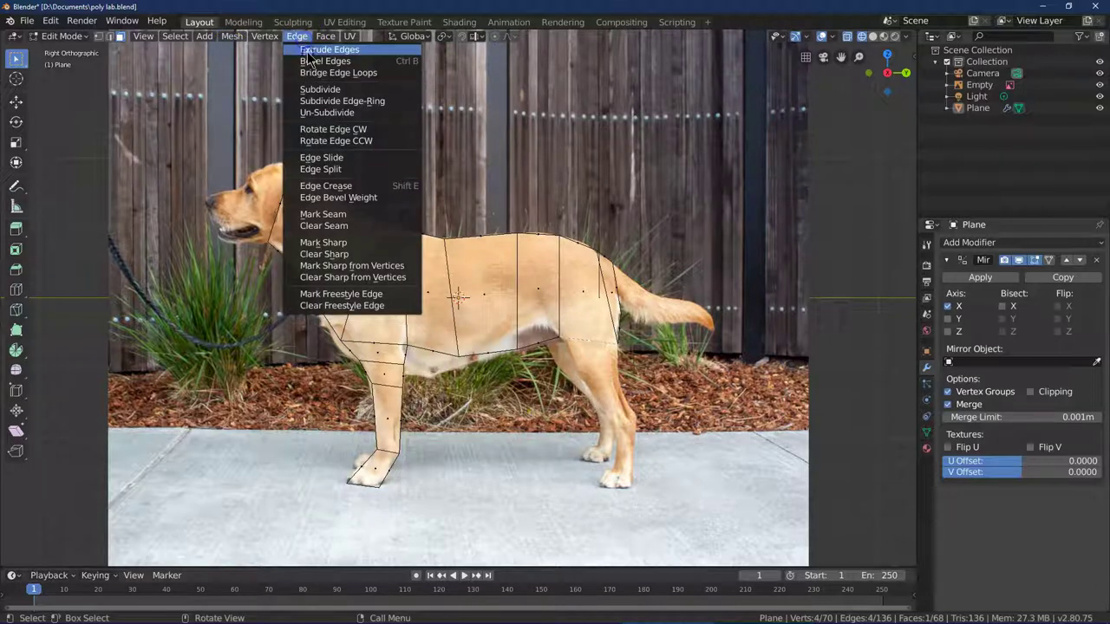
{"action": "left_click", "coordinate": [307, 50]}
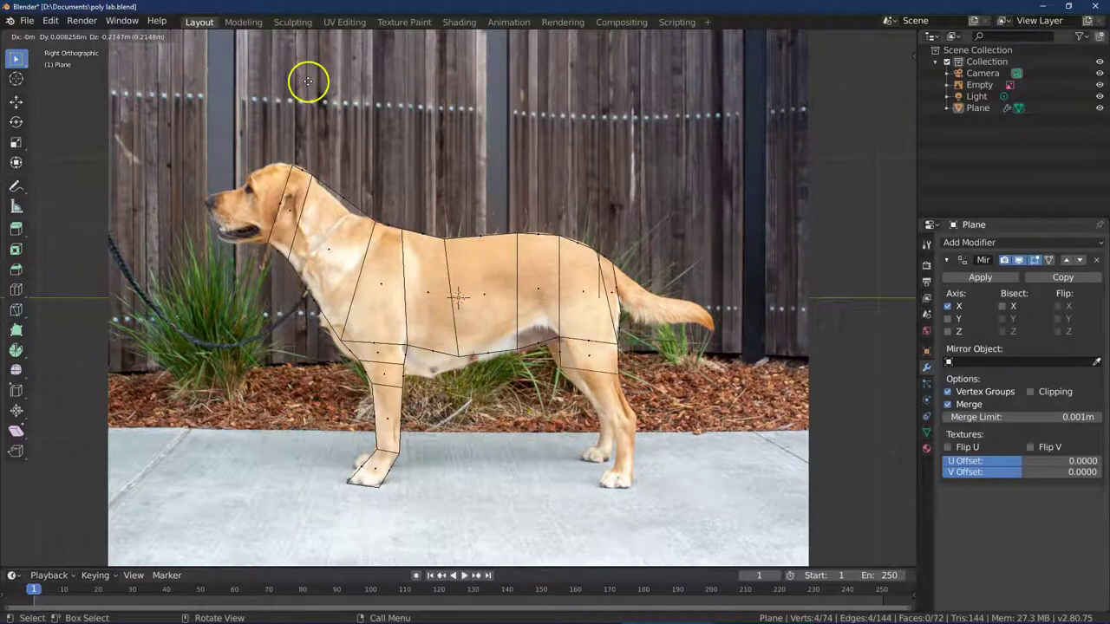
{"action": "left_click", "coordinate": [309, 90]}
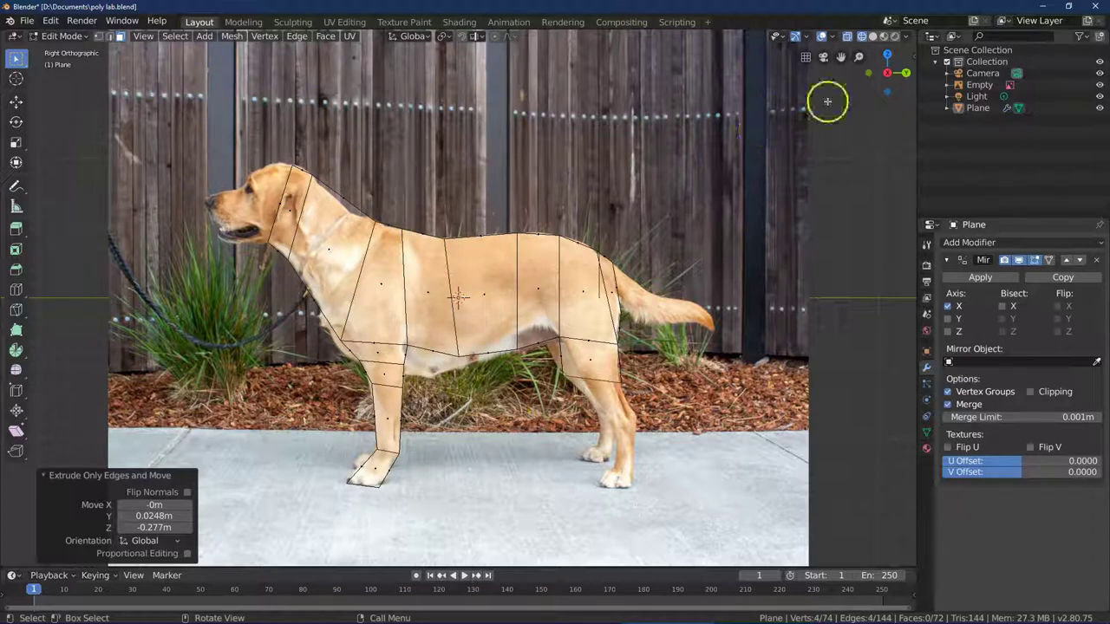
{"action": "mouse_move", "coordinate": [905, 75]}
{"action": "left_mouse_down"}
{"action": "mouse_move", "coordinate": [886, 82]}
{"action": "mouse_move", "coordinate": [890, 61]}
{"action": "left_mouse_up"}
{"action": "left_click", "coordinate": [877, 69]}
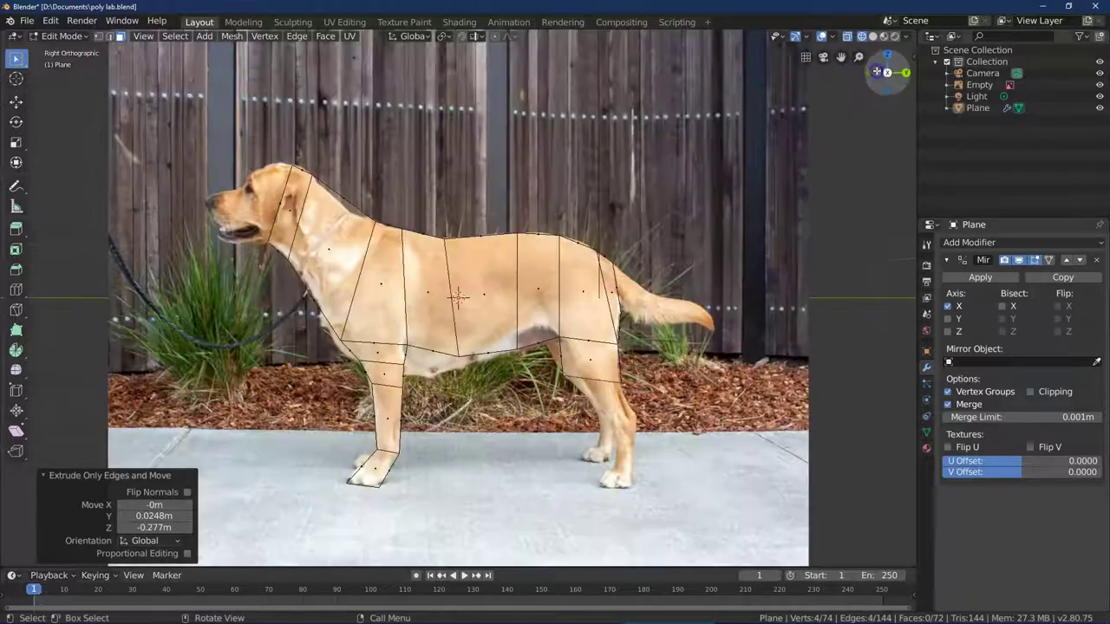
Step: In vertex select mode, move the two lower front vertices of the hind-leg extrusion backward along Y to fit the thigh, then deselect them
{"action": "left_click", "coordinate": [98, 37]}
{"action": "left_click", "coordinate": [505, 413]}
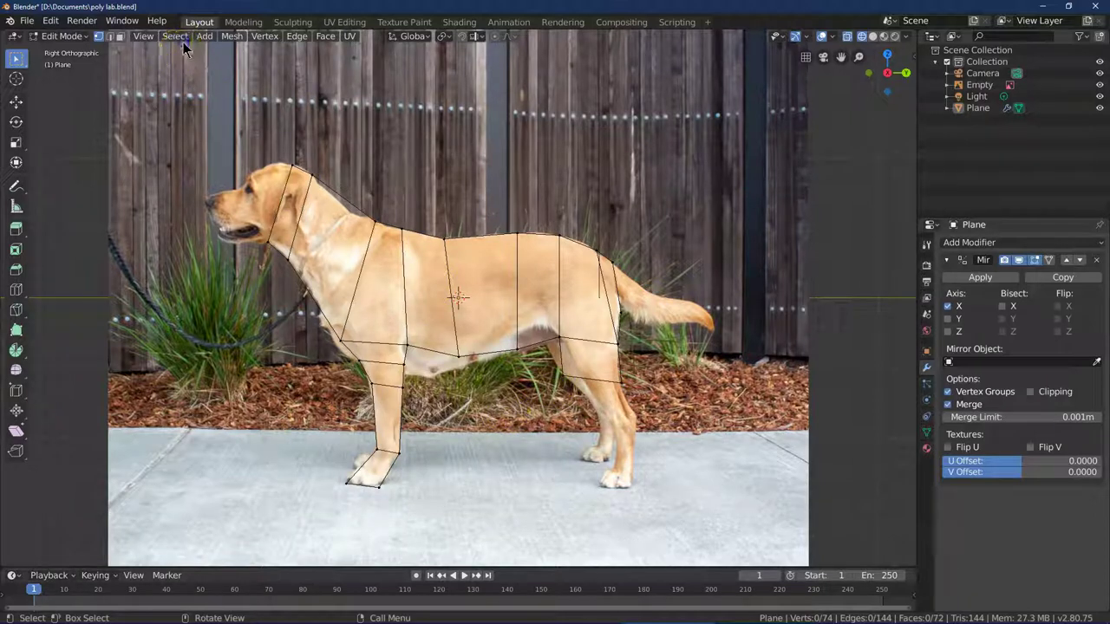
{"action": "left_click", "coordinate": [176, 36]}
{"action": "left_click", "coordinate": [192, 58]}
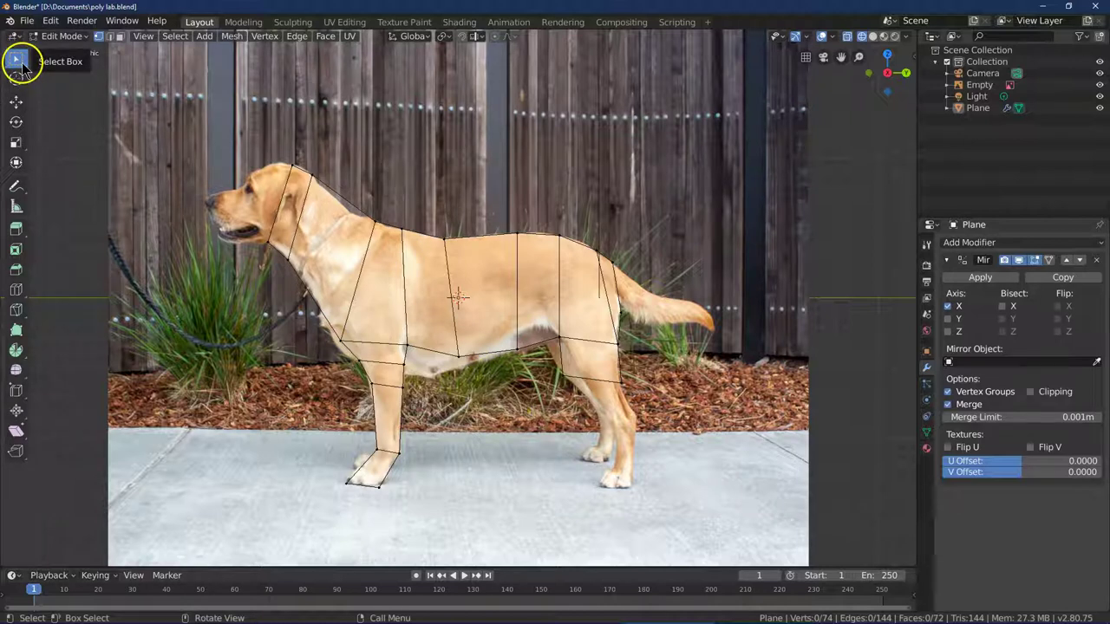
{"action": "left_click_drag", "start_coordinate": [547, 366], "coordinate": [614, 376]}
{"action": "left_click", "coordinate": [16, 102]}
{"action": "left_click_drag", "start_coordinate": [858, 57], "coordinate": [619, 487]}
{"action": "mouse_move", "coordinate": [528, 371]}
{"action": "left_mouse_down"}
{"action": "mouse_move", "coordinate": [552, 362]}
{"action": "mouse_move", "coordinate": [538, 370]}
{"action": "left_mouse_up"}
{"action": "left_click", "coordinate": [604, 394]}
Step: Move the two lower rear vertices of the hind-leg extrusion slightly forward to match the back of the thigh
{"action": "key", "text": "w"}
{"action": "left_click_drag", "start_coordinate": [607, 398], "coordinate": [567, 361]}
{"action": "left_click", "coordinate": [12, 100]}
{"action": "left_click_drag", "start_coordinate": [647, 390], "coordinate": [624, 386]}
{"action": "key", "text": "w"}
Step: Select the four lower vertices of the thigh and extrude their edges down and backward to the hock, then deselect them
{"action": "left_click", "coordinate": [495, 372], "text": "alt"}
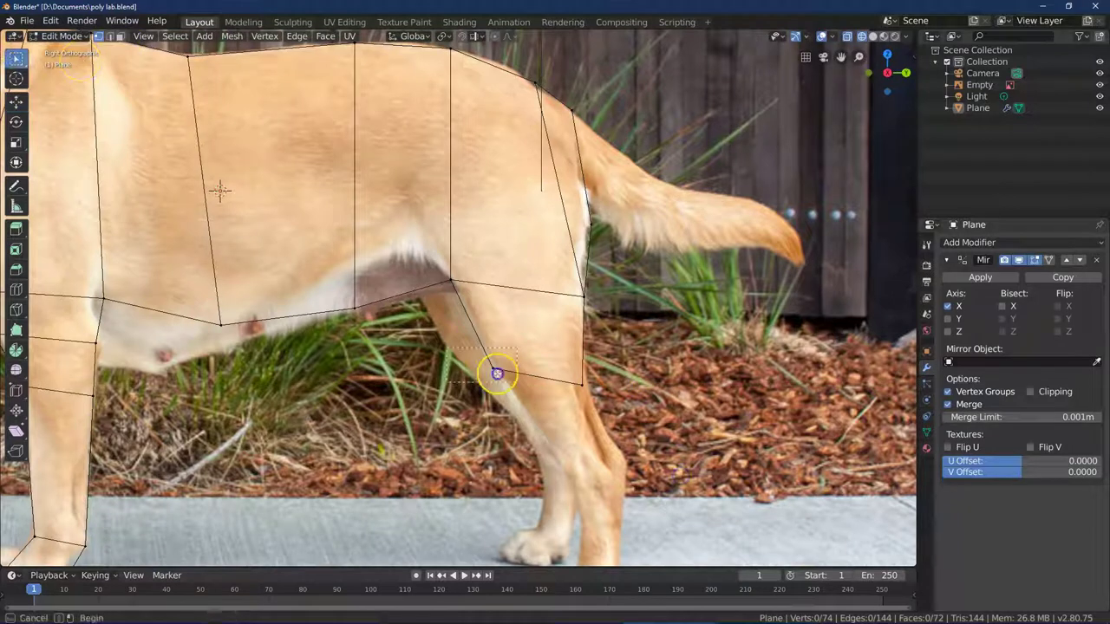
{"action": "left_click", "coordinate": [305, 36]}
{"action": "left_click", "coordinate": [311, 51]}
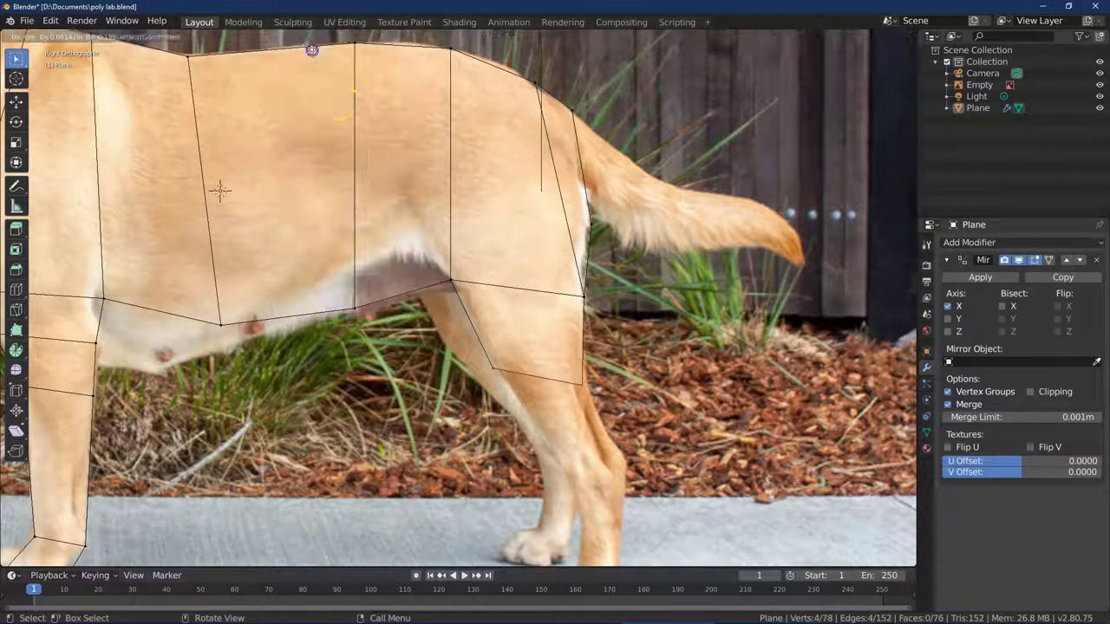
{"action": "left_click", "coordinate": [354, 126]}
{"action": "left_click", "coordinate": [261, 256]}
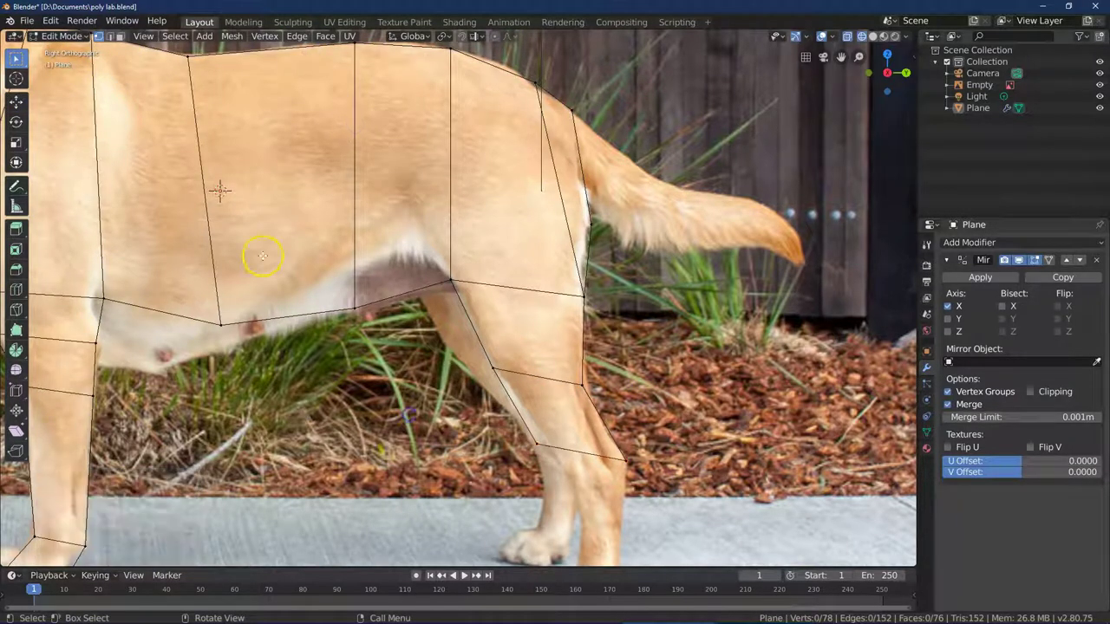
Step: Move the front vertices at the top of the hock slightly backward along Y, then deselect them
{"action": "left_click", "coordinate": [15, 102]}
{"action": "left_click_drag", "start_coordinate": [587, 442], "coordinate": [593, 441]}
{"action": "left_click", "coordinate": [463, 470]}
Step: Select the four lowest hind-leg vertices and extrude their edges another section down past the hock
{"action": "left_click", "coordinate": [16, 58]}
{"action": "mouse_move", "coordinate": [653, 502]}
{"action": "left_mouse_down"}
{"action": "mouse_move", "coordinate": [512, 421]}
{"action": "mouse_move", "coordinate": [660, 483]}
{"action": "left_mouse_up"}
{"action": "left_click", "coordinate": [298, 39]}
{"action": "left_click", "coordinate": [297, 40]}
{"action": "left_click", "coordinate": [297, 40]}
{"action": "left_click", "coordinate": [298, 40]}
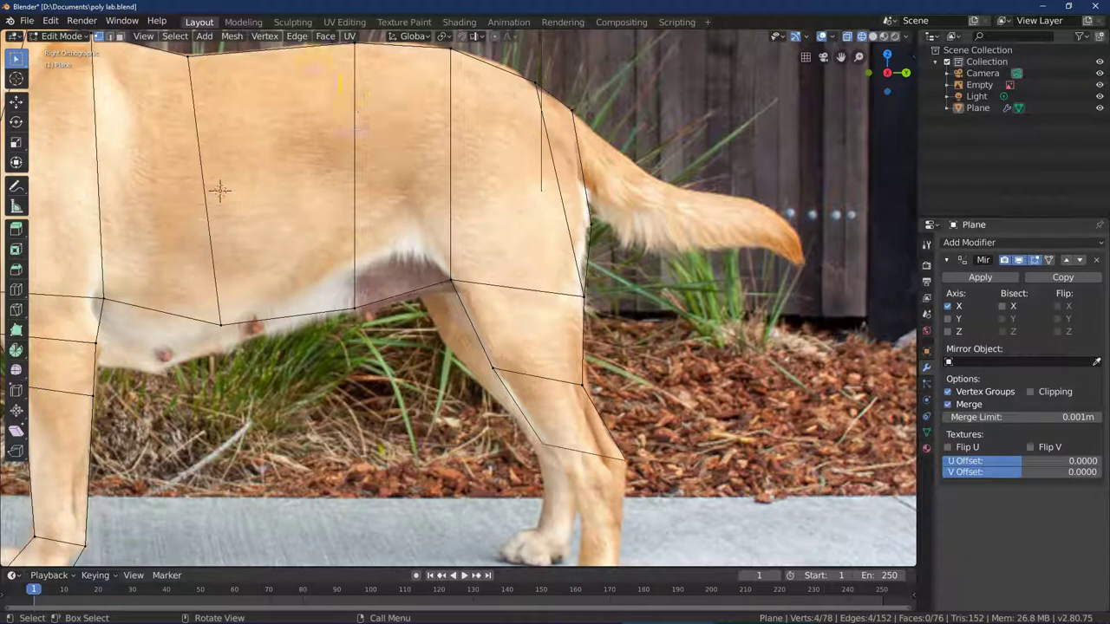
{"action": "left_click", "coordinate": [297, 37]}
{"action": "left_click", "coordinate": [302, 49]}
{"action": "left_click", "coordinate": [295, 141]}
{"action": "left_click_drag", "start_coordinate": [858, 57], "coordinate": [858, 78]}
Step: Adjust the lower end of the new hock section, including its front vertices, to follow the reference leg, then deselect it
{"action": "left_click", "coordinate": [16, 101]}
{"action": "left_click_drag", "start_coordinate": [552, 447], "coordinate": [572, 436]}
{"action": "left_click", "coordinate": [480, 438]}
{"action": "left_click", "coordinate": [19, 63]}
{"action": "left_click_drag", "start_coordinate": [488, 443], "coordinate": [607, 462]}
{"action": "left_click", "coordinate": [16, 104]}
{"action": "left_click", "coordinate": [615, 516]}
Step: Raise the two lower rear vertices of the hock section slightly along Z, then deselect them
{"action": "left_click", "coordinate": [19, 64]}
{"action": "left_click_drag", "start_coordinate": [657, 536], "coordinate": [578, 477]}
{"action": "left_click", "coordinate": [18, 104]}
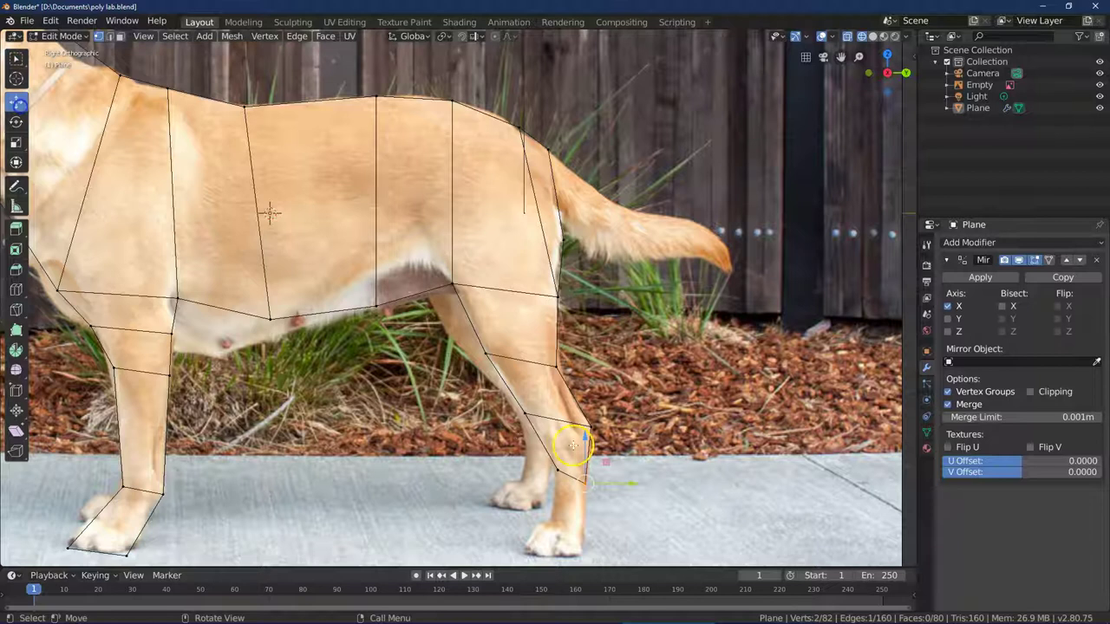
{"action": "left_click", "coordinate": [668, 549]}
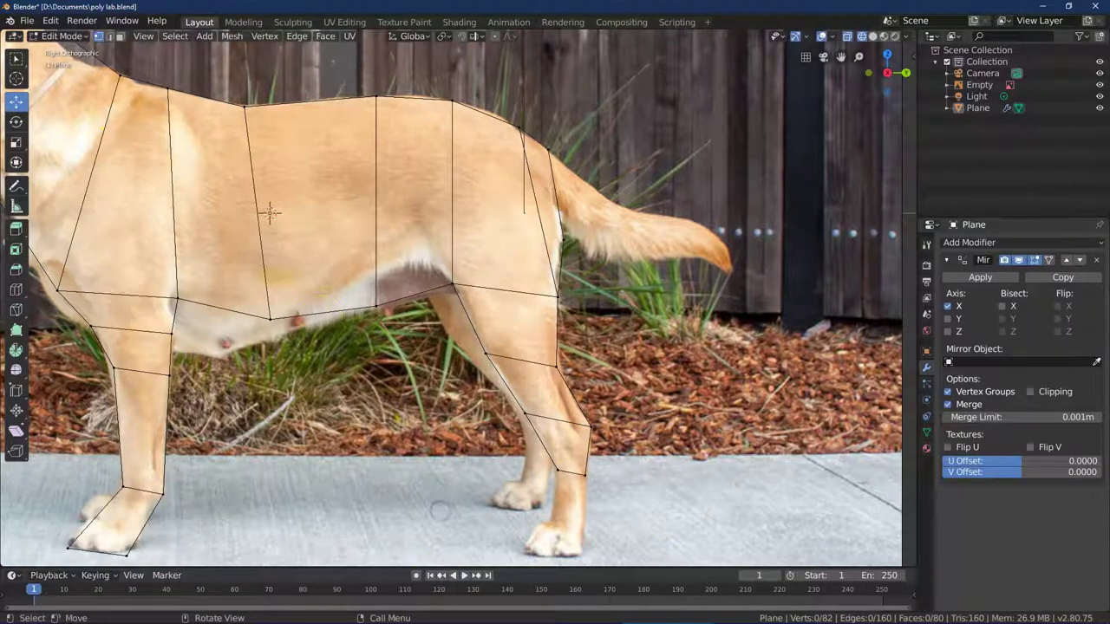
Step: Select the four lowest hind-leg vertices and extrude their edges about -0.0137 m along Y and -0.208 m along Z toward the hind paw
{"action": "left_click", "coordinate": [16, 66]}
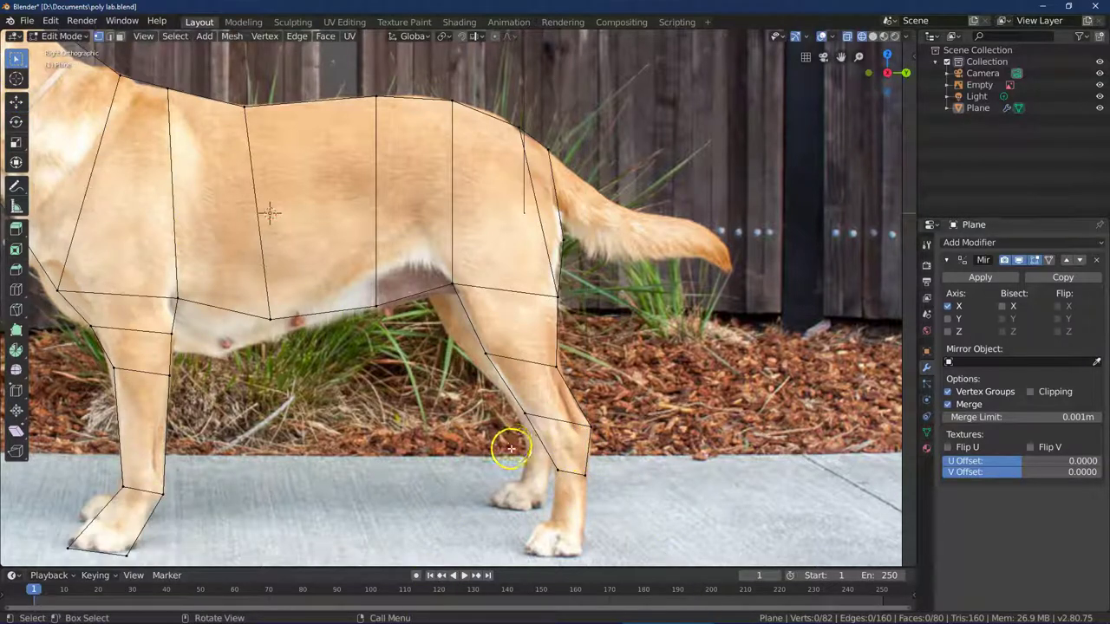
{"action": "left_click_drag", "start_coordinate": [525, 457], "coordinate": [629, 503]}
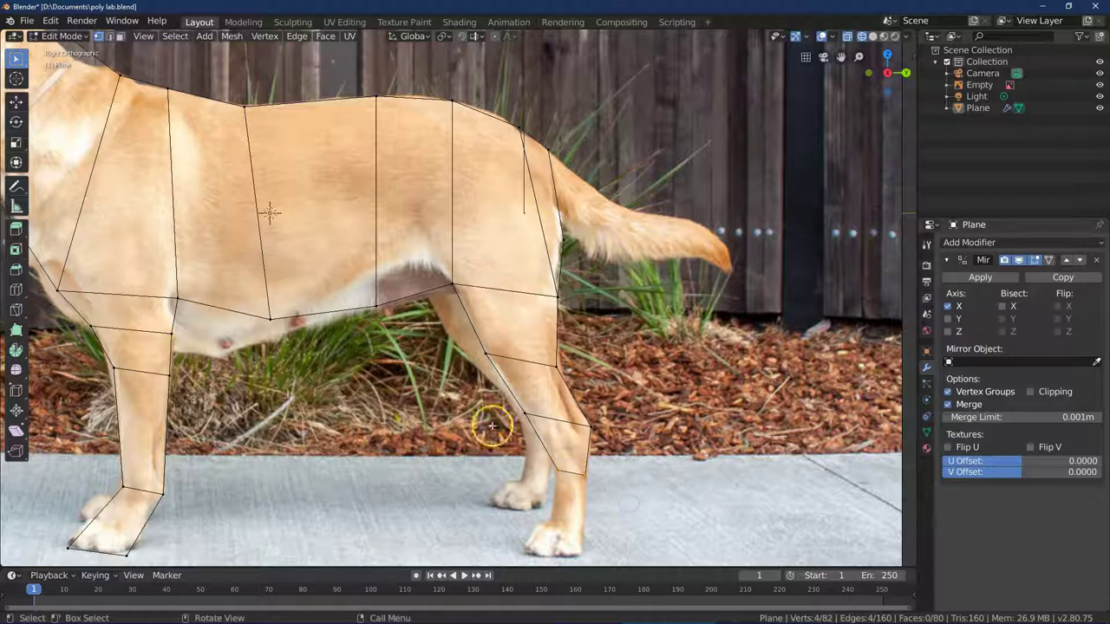
{"action": "left_click", "coordinate": [299, 38]}
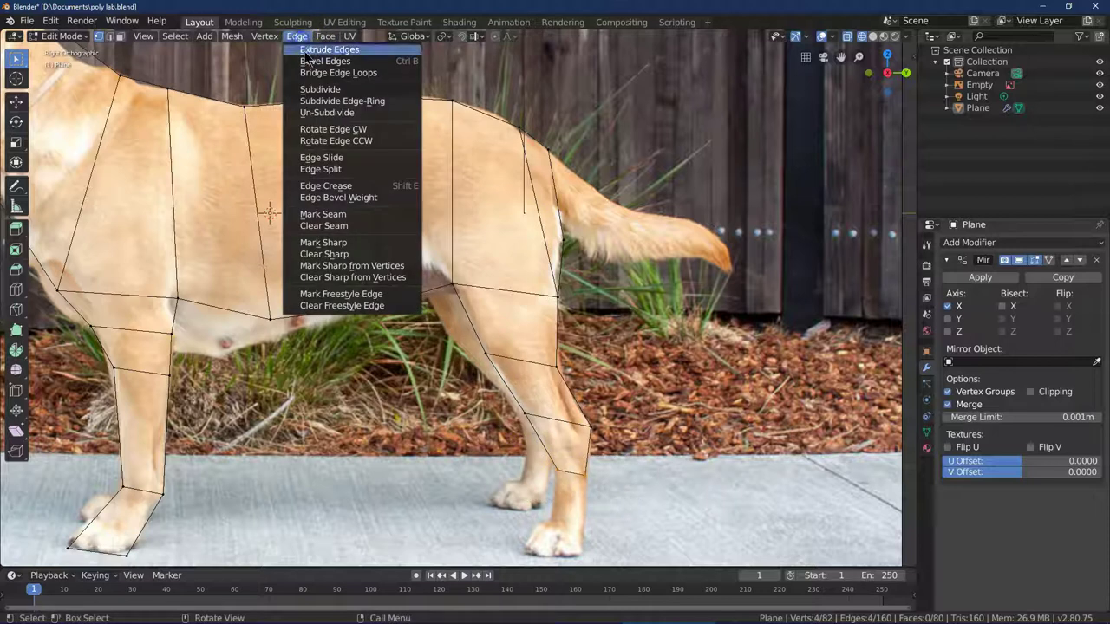
{"action": "left_click", "coordinate": [320, 50]}
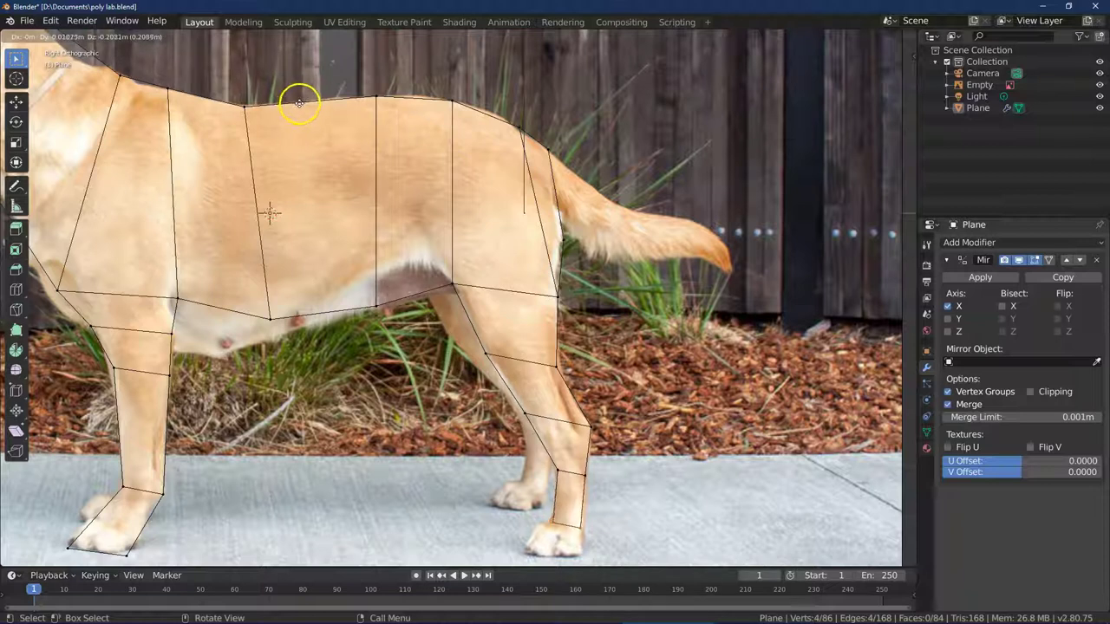
{"action": "left_click", "coordinate": [300, 103]}
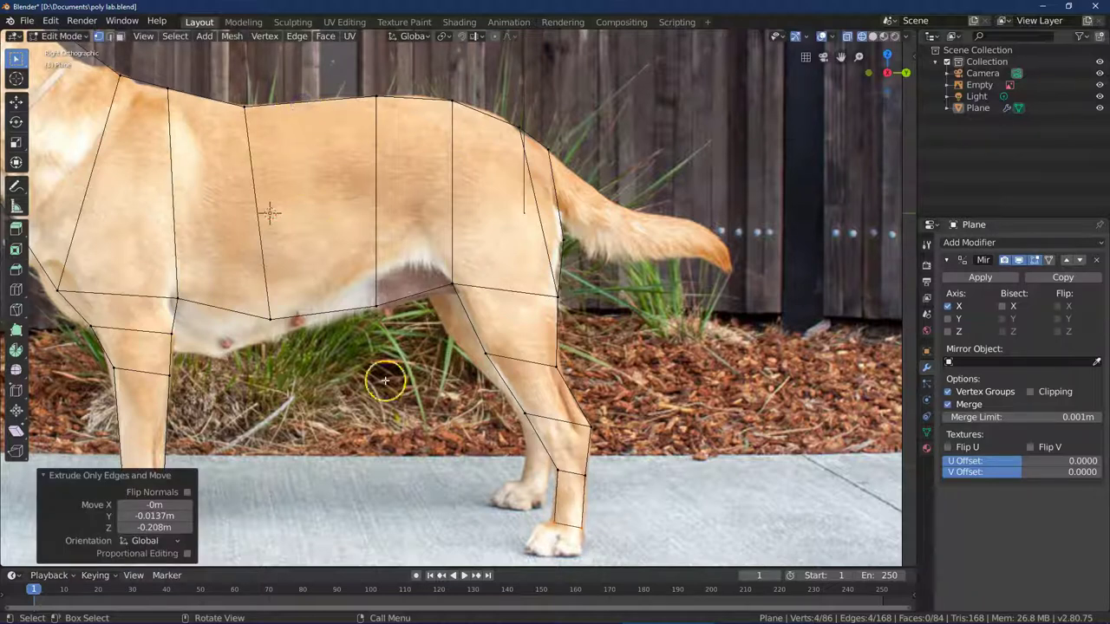
Step: Select the four lowest hind-leg vertices and extrude their edges about -0.00229 m along Y and -0.105 m along Z to form the paw
{"action": "left_click", "coordinate": [413, 490]}
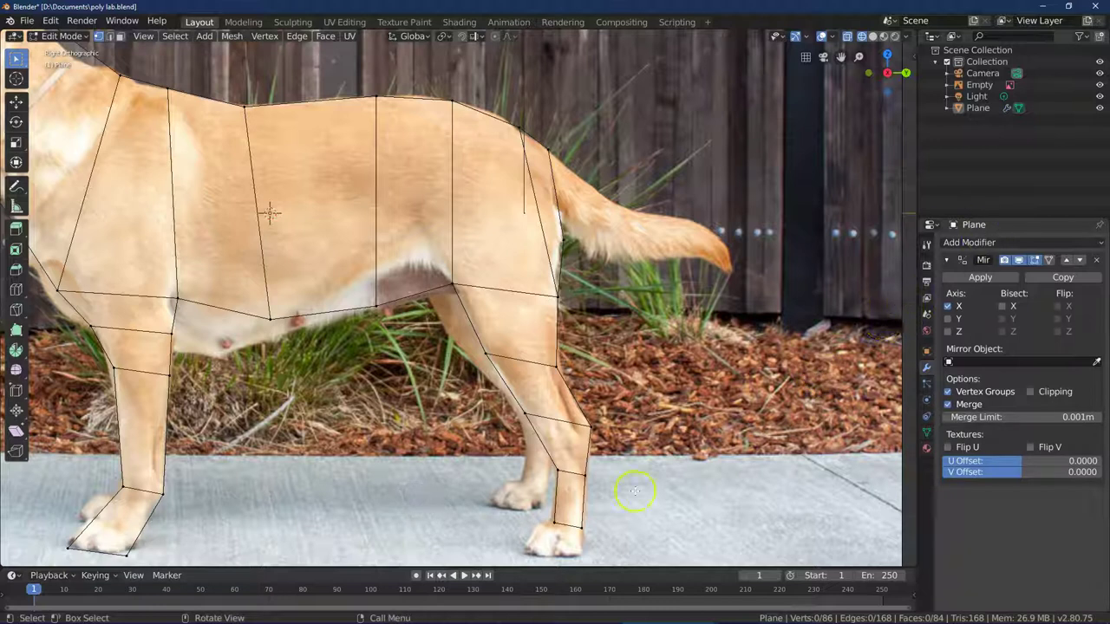
{"action": "left_click_drag", "start_coordinate": [526, 513], "coordinate": [607, 543]}
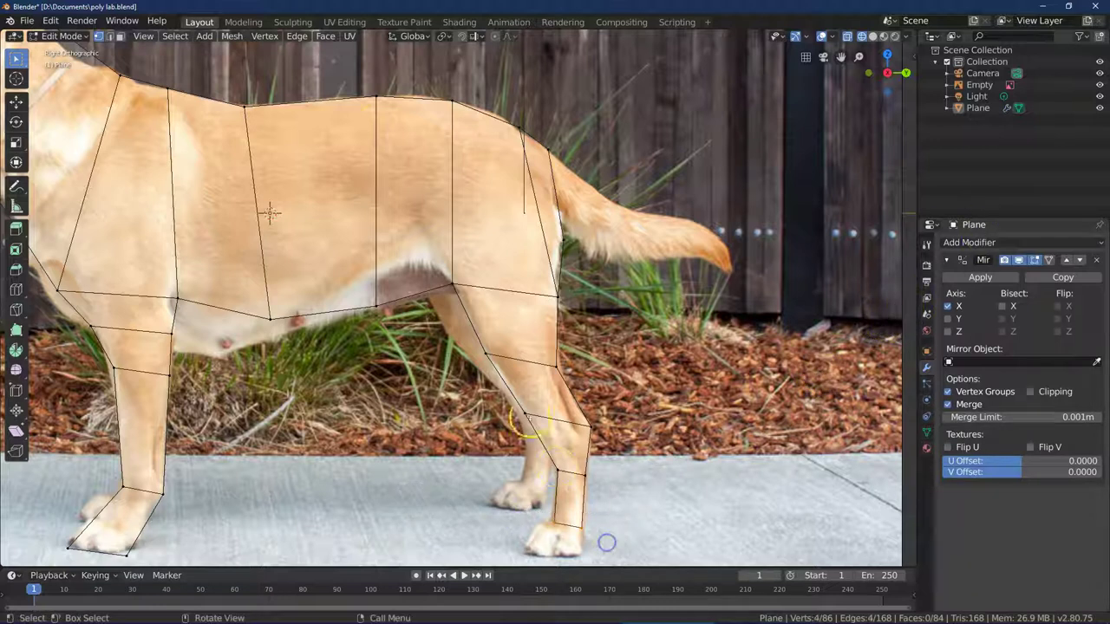
{"action": "left_click", "coordinate": [296, 35]}
{"action": "left_click", "coordinate": [296, 47]}
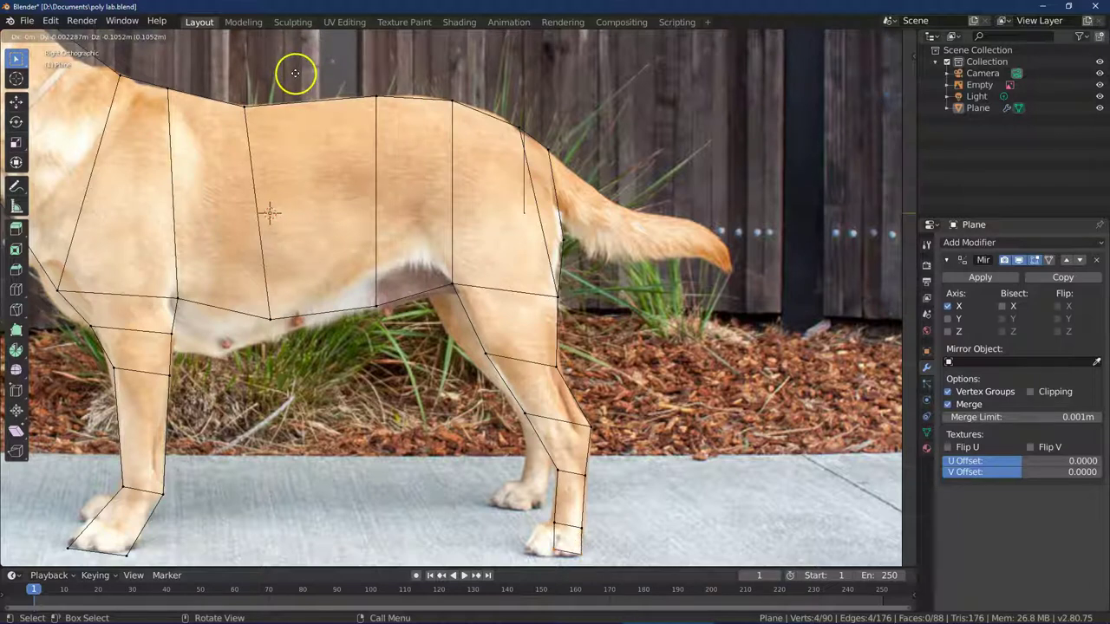
{"action": "left_click", "coordinate": [296, 74]}
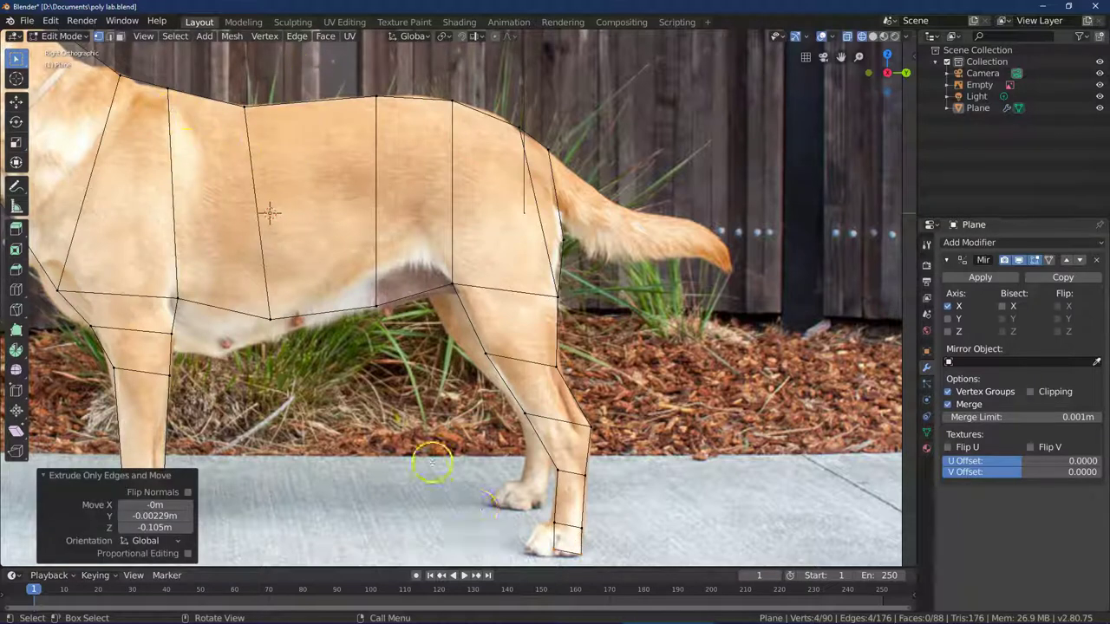
{"action": "left_click", "coordinate": [394, 420]}
Step: Move the hind paw's lower and upper front vertices forward to match the toes in the reference photo, then deselect them
{"action": "left_click_drag", "start_coordinate": [532, 539], "coordinate": [584, 547]}
{"action": "left_click", "coordinate": [16, 101]}
{"action": "left_click", "coordinate": [16, 59]}
{"action": "left_click_drag", "start_coordinate": [541, 512], "coordinate": [588, 526]}
{"action": "left_click", "coordinate": [21, 101]}
{"action": "left_click", "coordinate": [675, 447]}
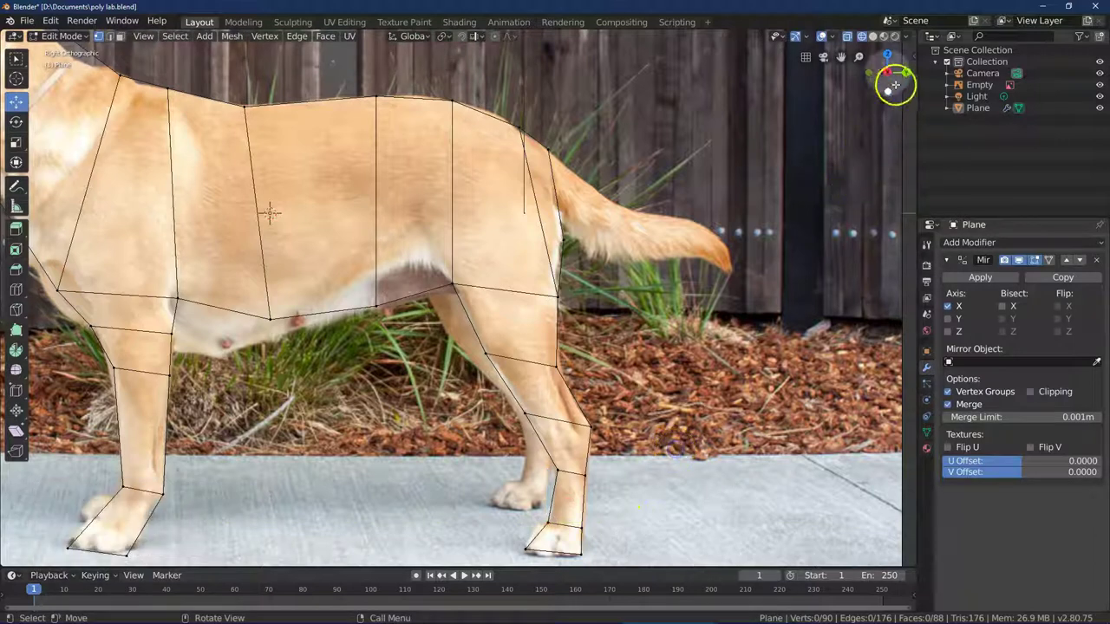
{"action": "left_click_drag", "start_coordinate": [913, 77], "coordinate": [887, 96]}
{"action": "left_click_drag", "start_coordinate": [68, 69], "coordinate": [832, 85]}
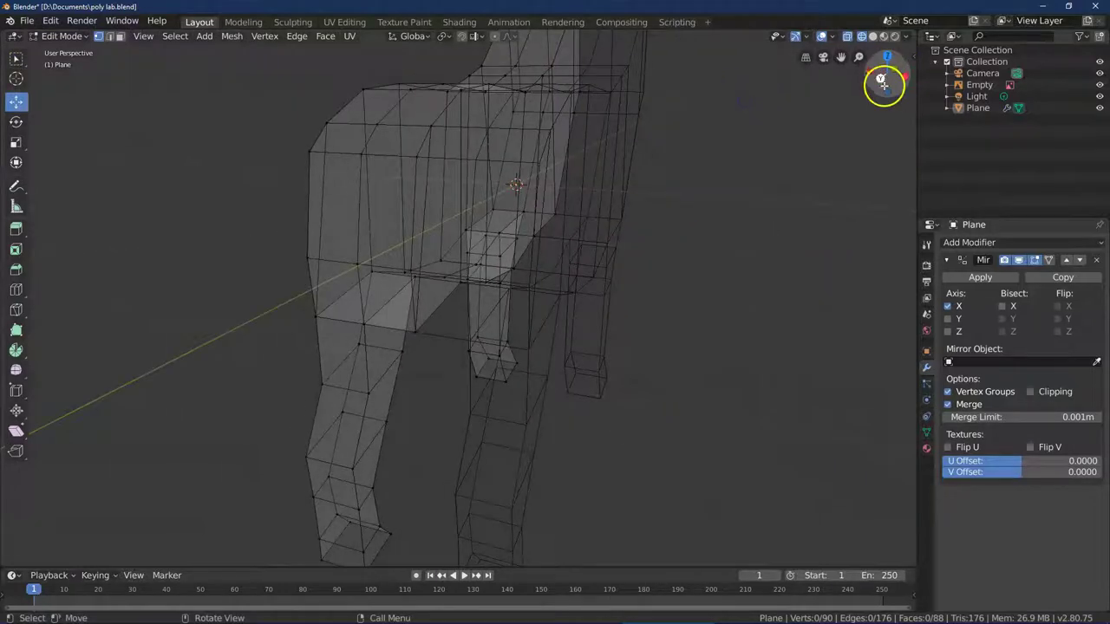
{"action": "left_click", "coordinate": [881, 78]}
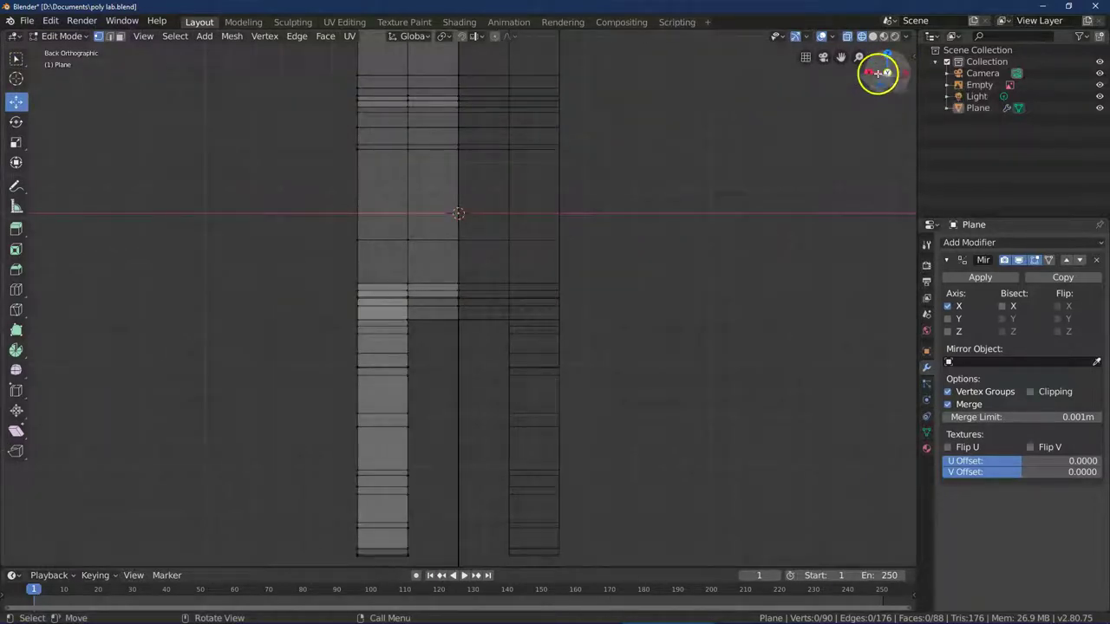
{"action": "left_click", "coordinate": [868, 73]}
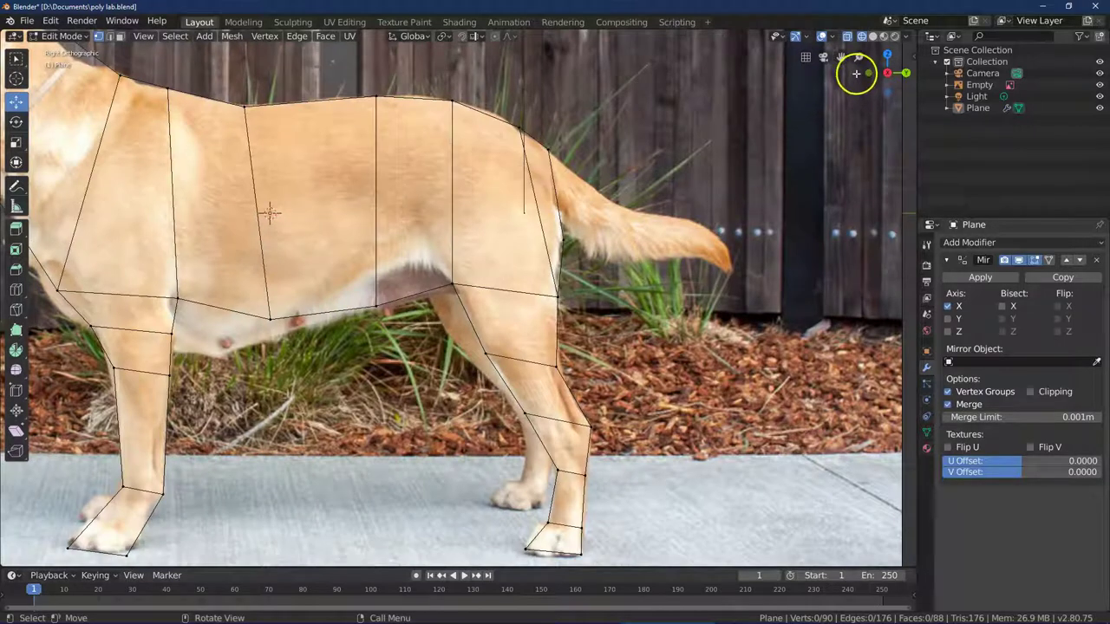
Step: Lower the three vertices at the top of the neck behind the head slightly along Z, deselect them and save the file
{"action": "left_click_drag", "start_coordinate": [857, 60], "coordinate": [890, 159]}
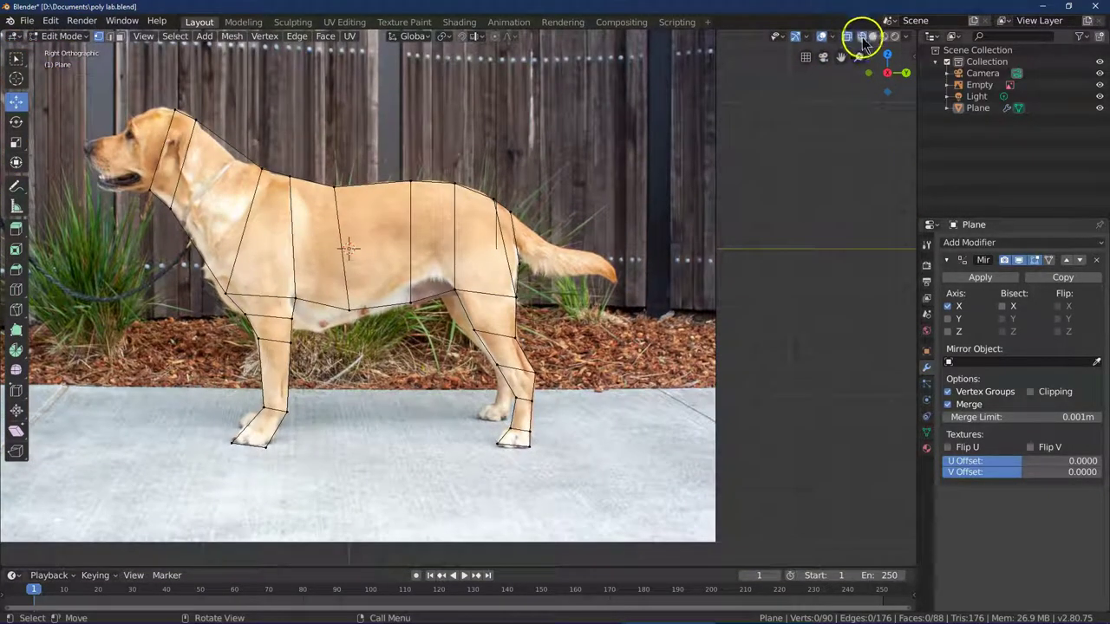
{"action": "left_click_drag", "start_coordinate": [840, 56], "coordinate": [944, 66]}
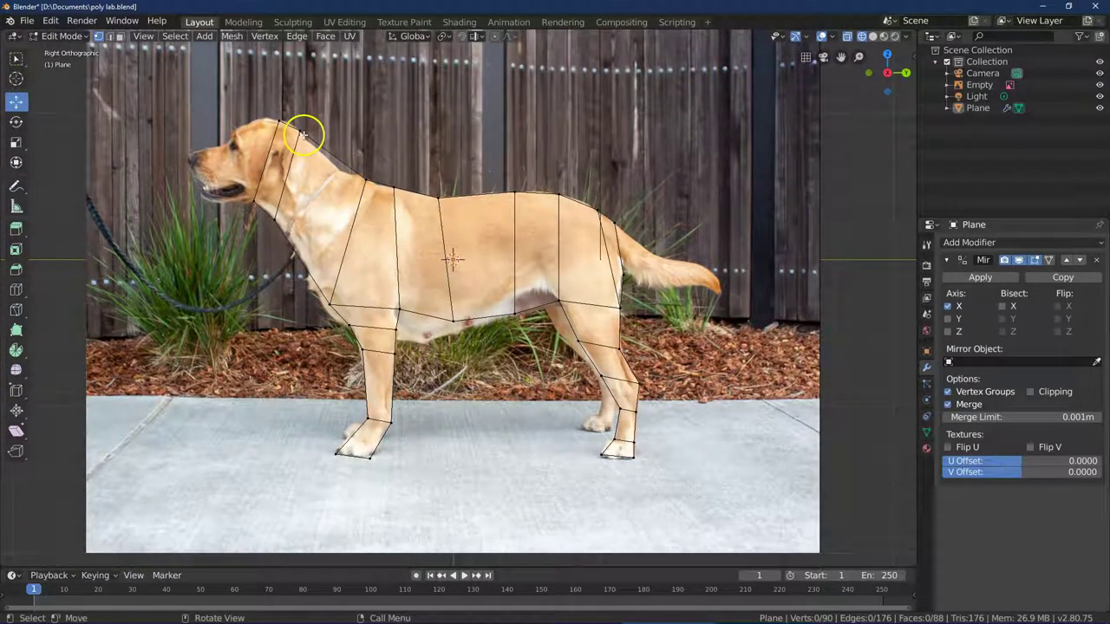
{"action": "left_click", "coordinate": [16, 58]}
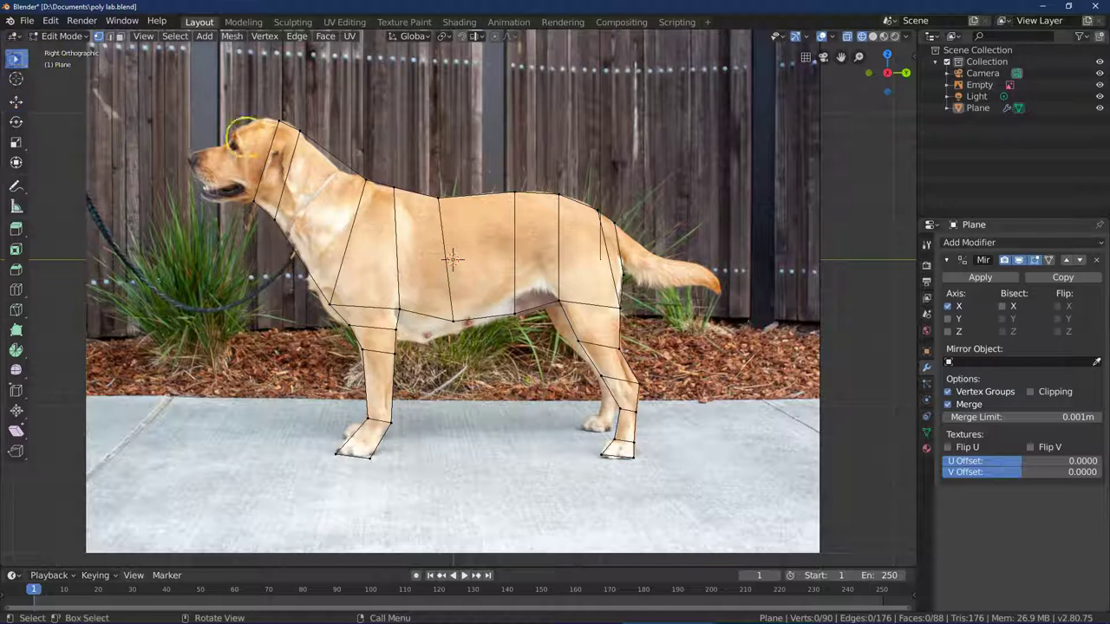
{"action": "left_click_drag", "start_coordinate": [288, 119], "coordinate": [312, 156]}
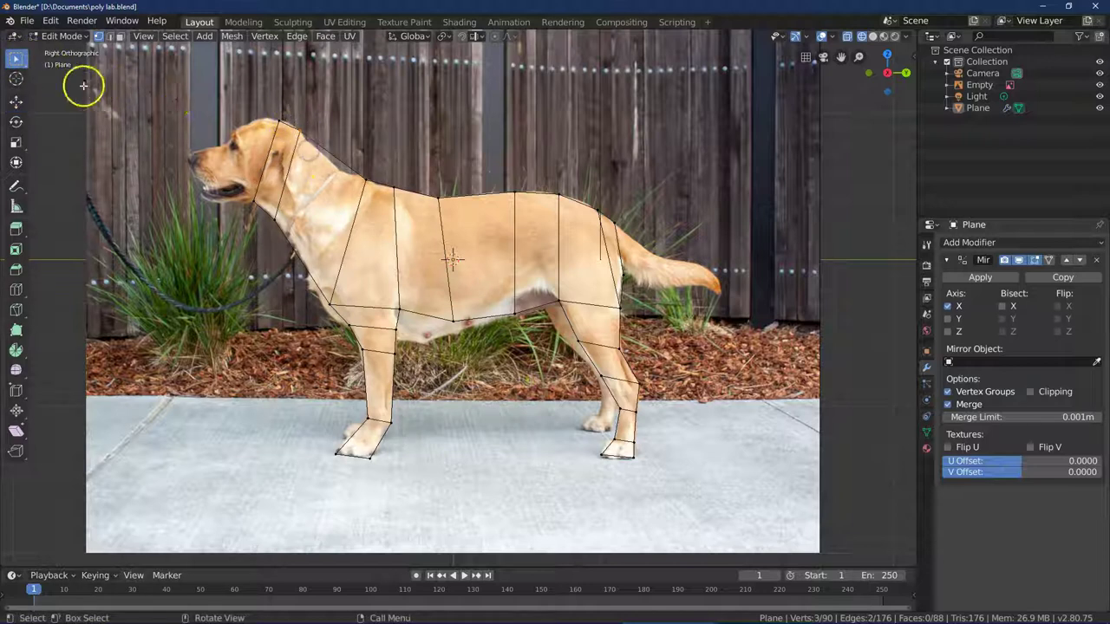
{"action": "left_click", "coordinate": [14, 101]}
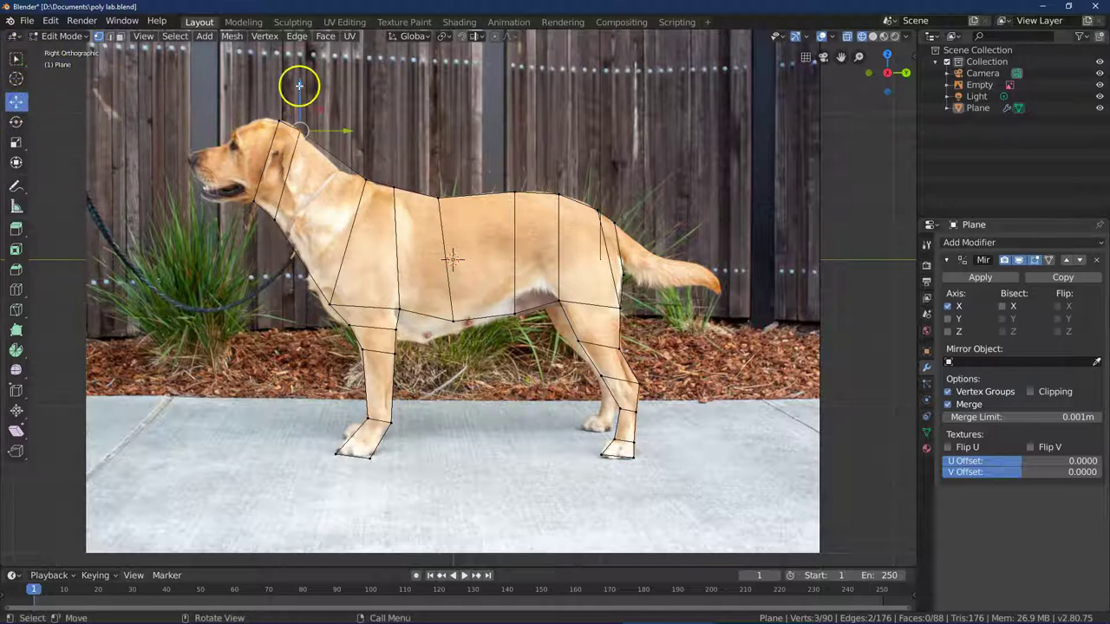
{"action": "left_click_drag", "start_coordinate": [299, 85], "coordinate": [298, 90]}
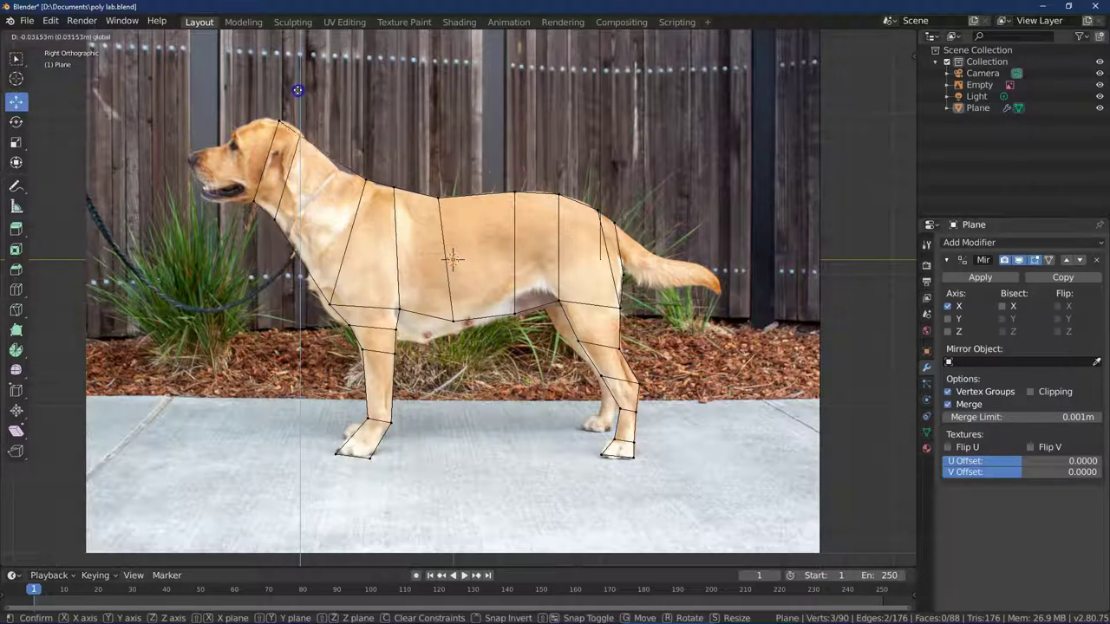
{"action": "left_click_drag", "start_coordinate": [299, 87], "coordinate": [299, 88]}
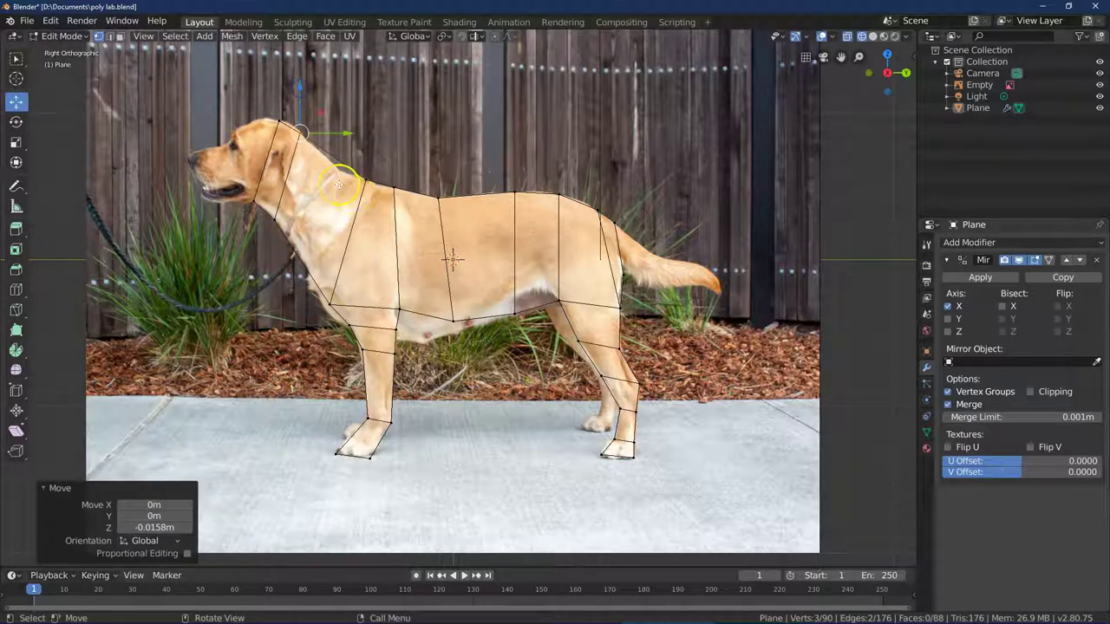
{"action": "left_click", "coordinate": [344, 164]}
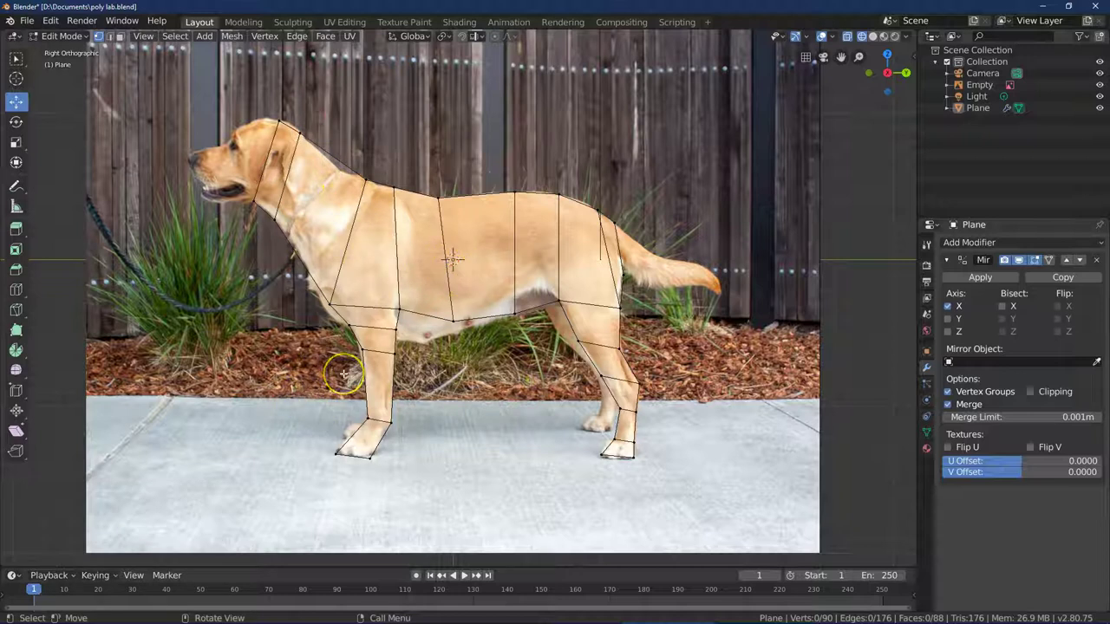
{"action": "key", "text": "ctrl+s"}
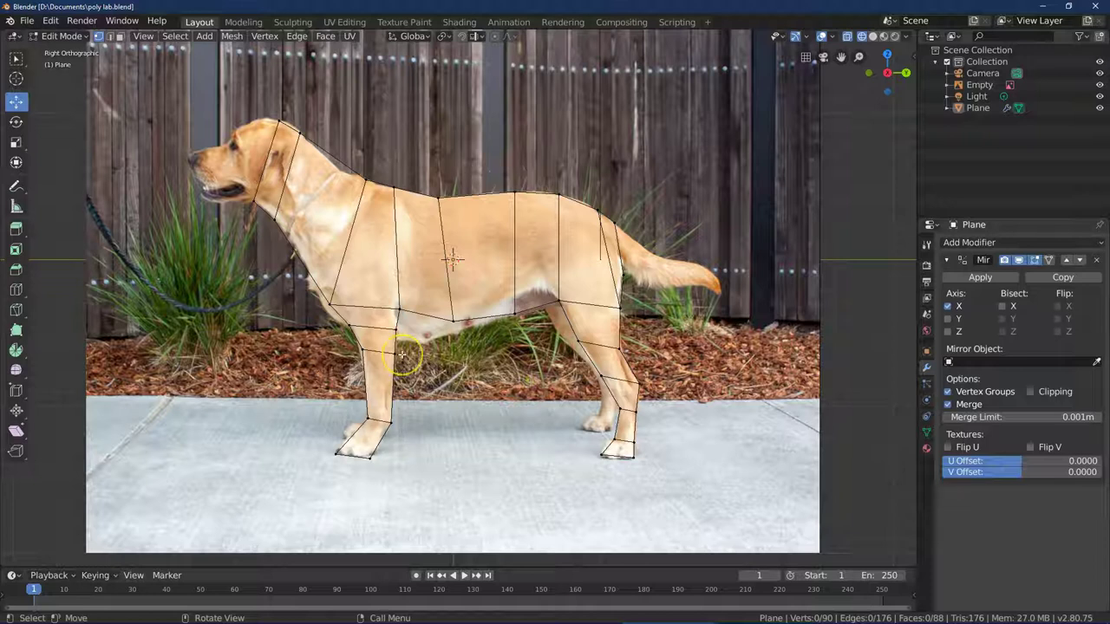
Step: Show the dog in solid shading from a perspective view and add a single centred horizontal loop cut around the body
{"action": "mouse_move", "coordinate": [905, 70]}
{"action": "left_mouse_down"}
{"action": "mouse_move", "coordinate": [890, 78]}
{"action": "mouse_move", "coordinate": [860, 67]}
{"action": "mouse_move", "coordinate": [891, 75]}
{"action": "left_mouse_up"}
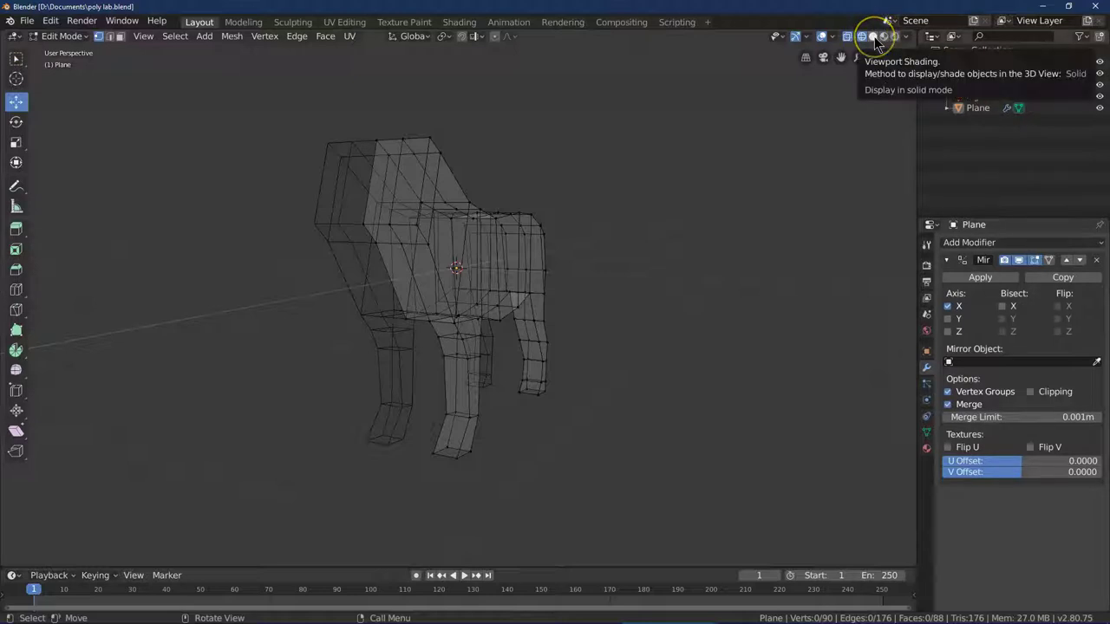
{"action": "left_click", "coordinate": [874, 36]}
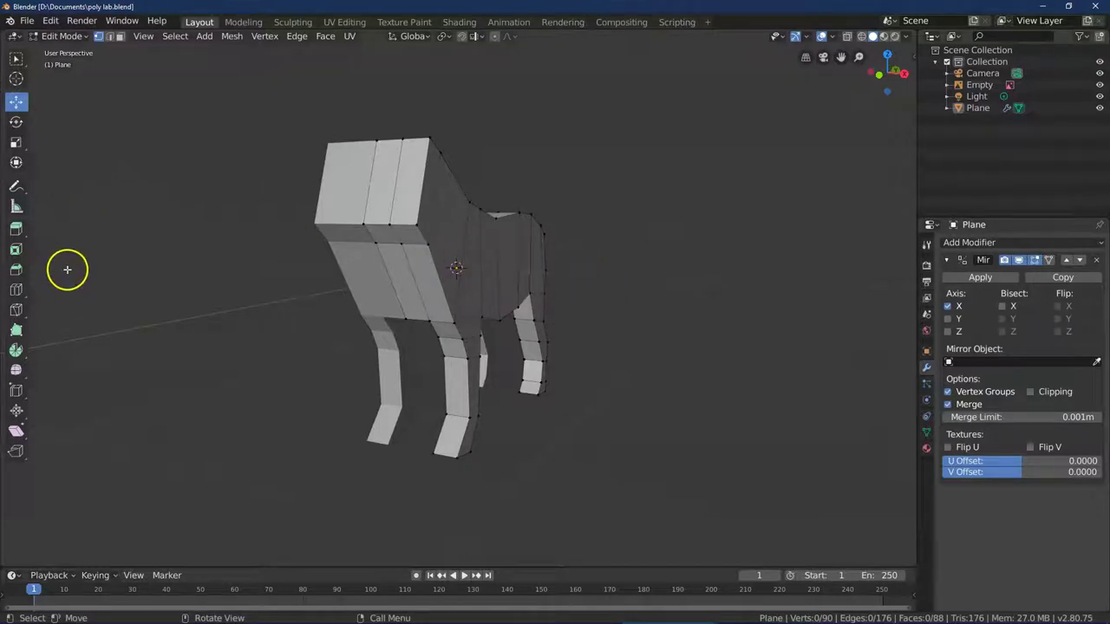
{"action": "left_click", "coordinate": [16, 289]}
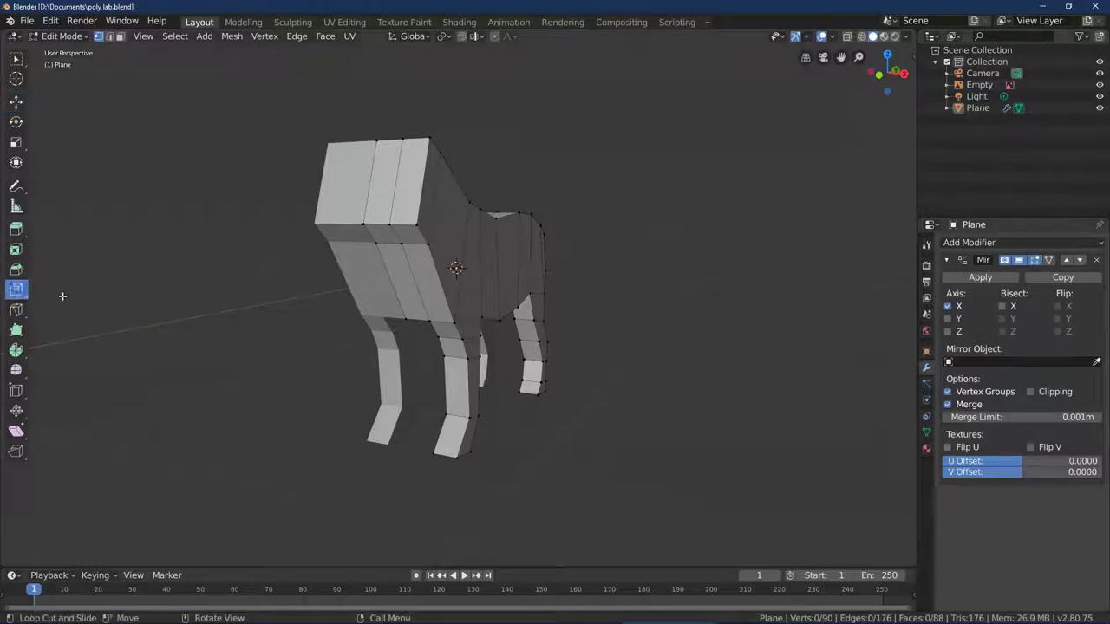
{"action": "left_click", "coordinate": [455, 268]}
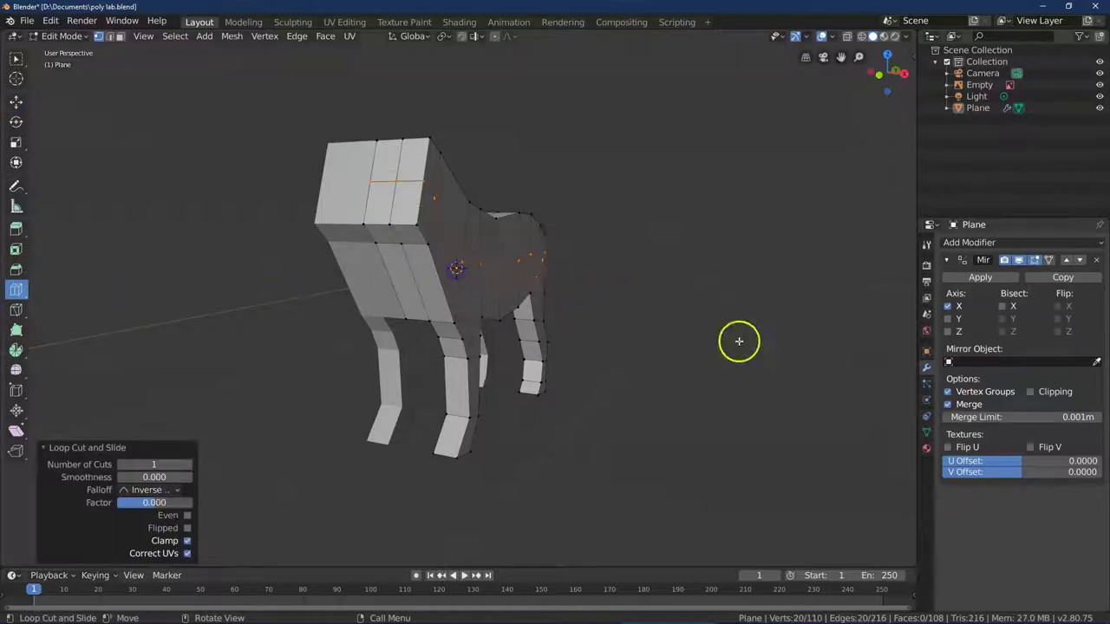
Step: Try to move the new body loop about 0.099 m outward along X, and undo the move
{"action": "left_click", "coordinate": [14, 63]}
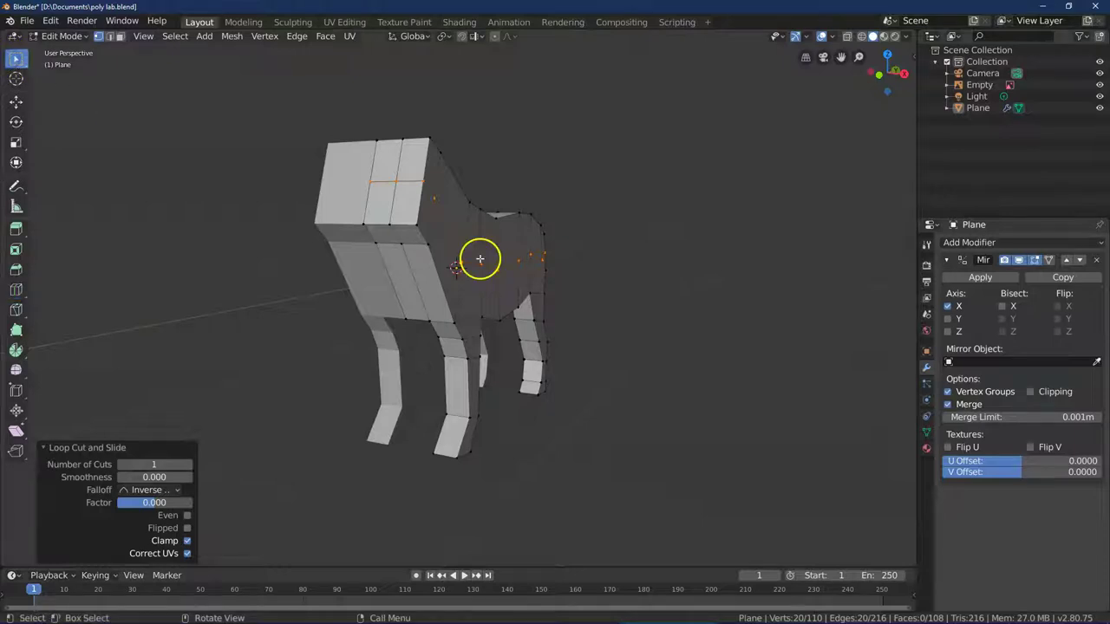
{"action": "left_click", "coordinate": [15, 102]}
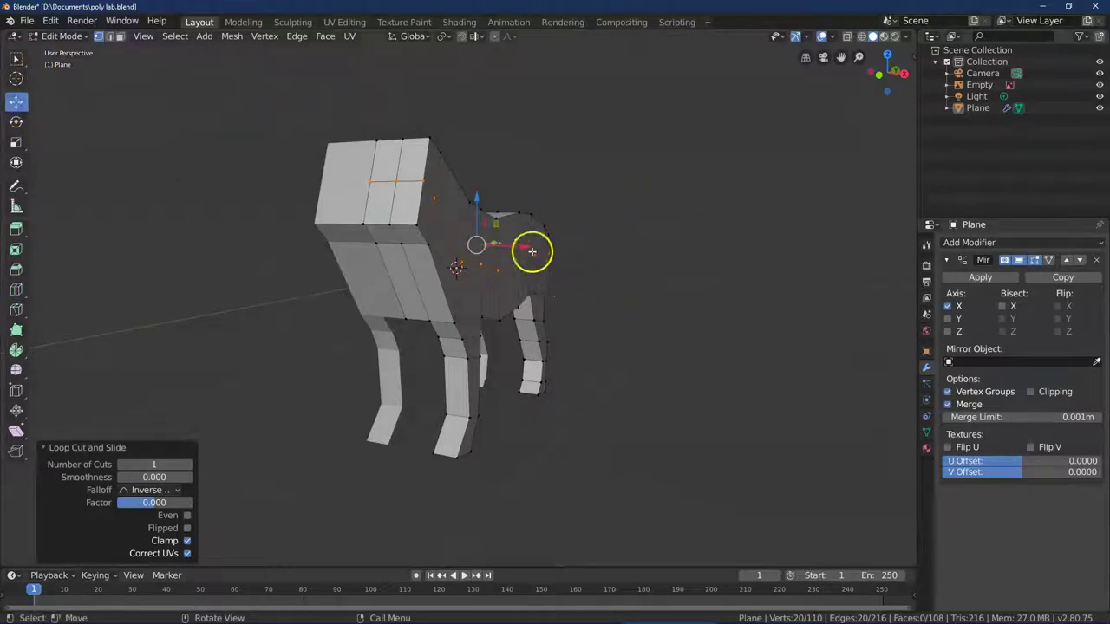
{"action": "mouse_move", "coordinate": [532, 250]}
{"action": "left_mouse_down"}
{"action": "mouse_move", "coordinate": [558, 259]}
{"action": "mouse_move", "coordinate": [526, 248]}
{"action": "mouse_move", "coordinate": [536, 251]}
{"action": "left_mouse_up"}
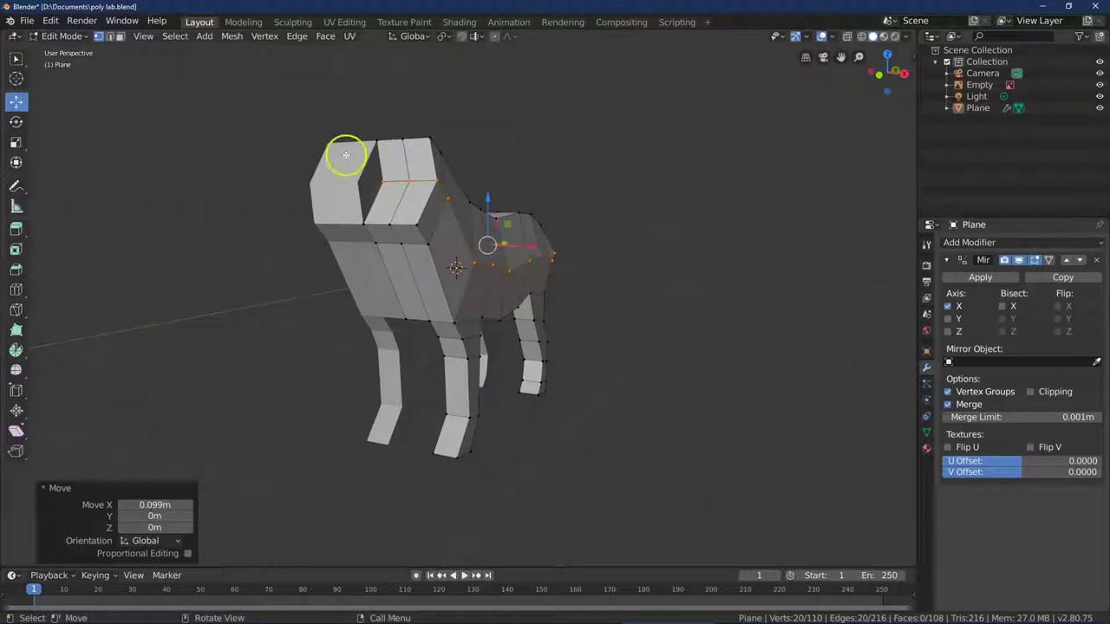
{"action": "left_click", "coordinate": [51, 19]}
{"action": "left_click", "coordinate": [65, 36]}
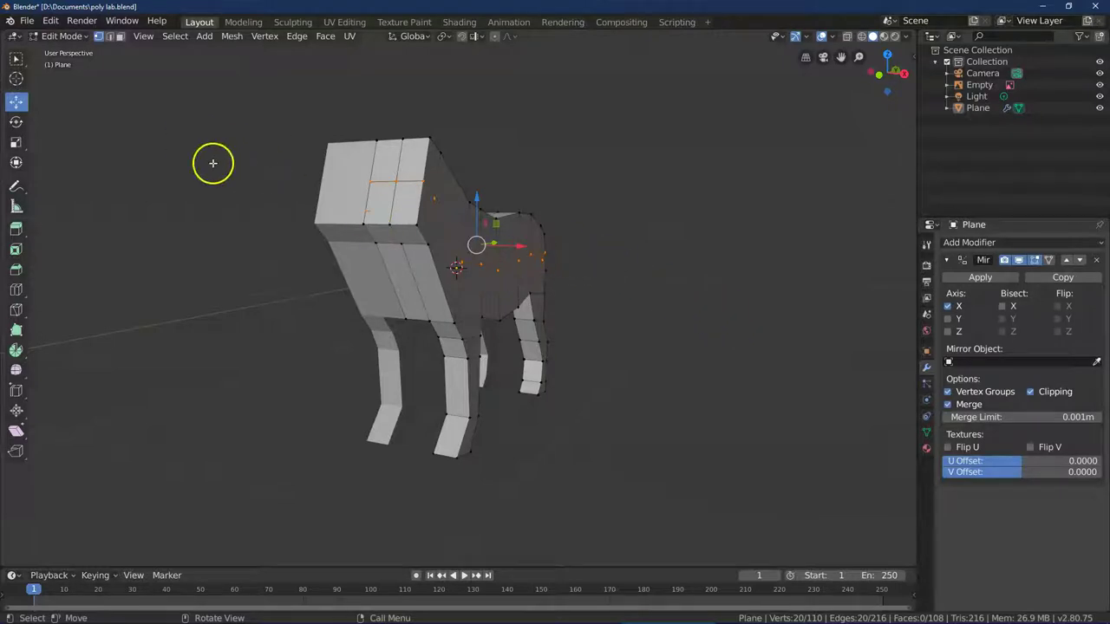
Step: With the mirror's Clipping enabled, move the new body loop exactly 0.1 m outward along X and deselect it
{"action": "left_click_drag", "start_coordinate": [521, 244], "coordinate": [530, 253]}
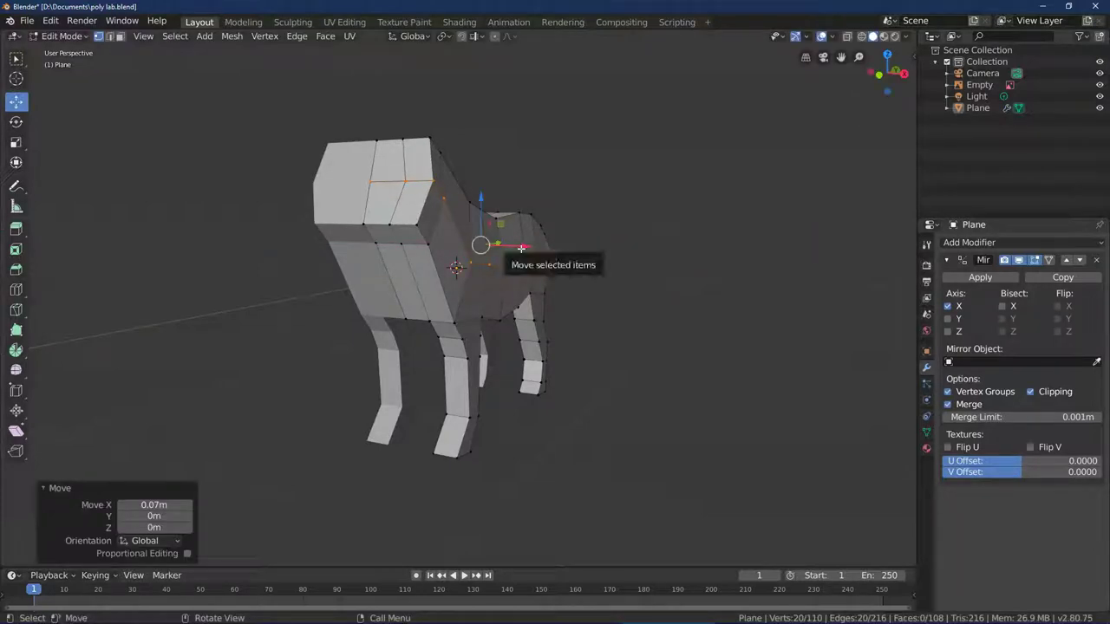
{"action": "left_click", "coordinate": [187, 505]}
{"action": "left_click_drag", "start_coordinate": [173, 505], "coordinate": [174, 505]}
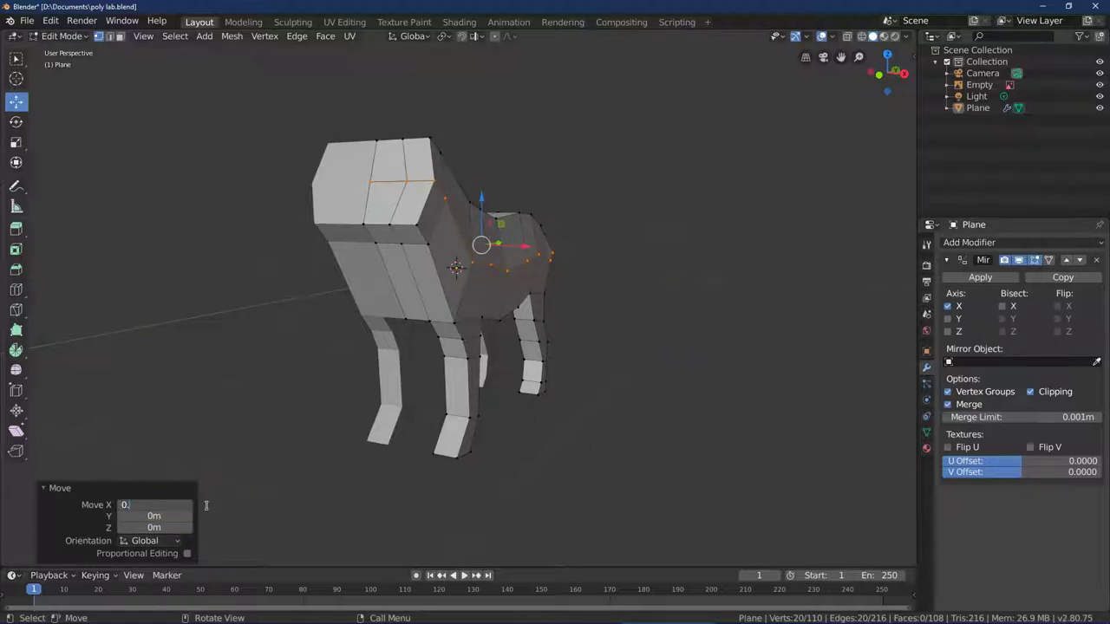
{"action": "key", "text": "Return"}
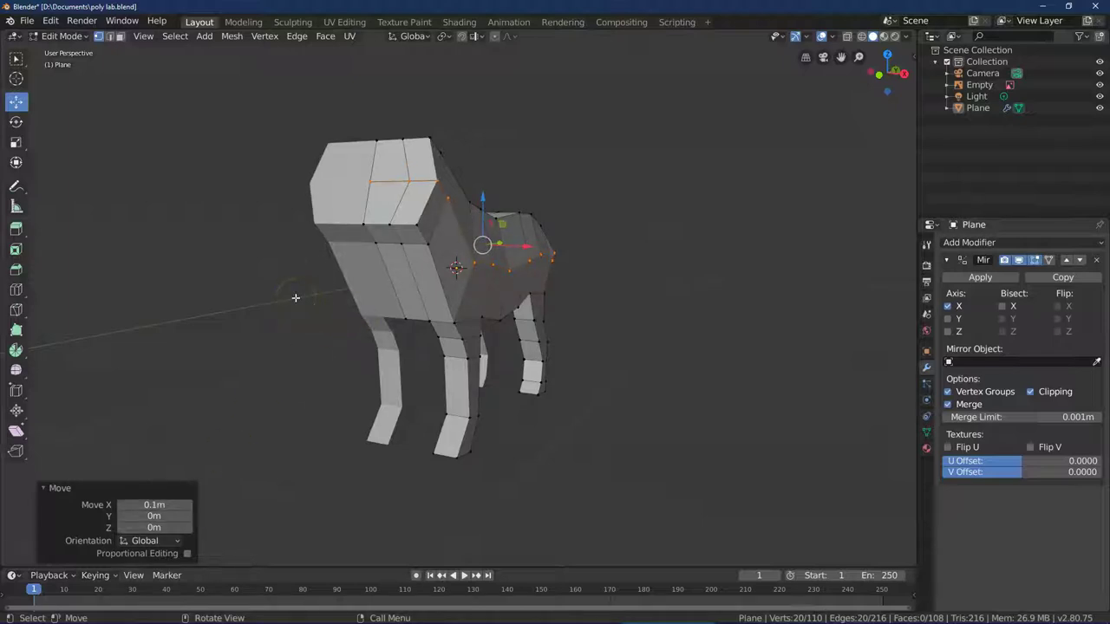
{"action": "left_click", "coordinate": [136, 126]}
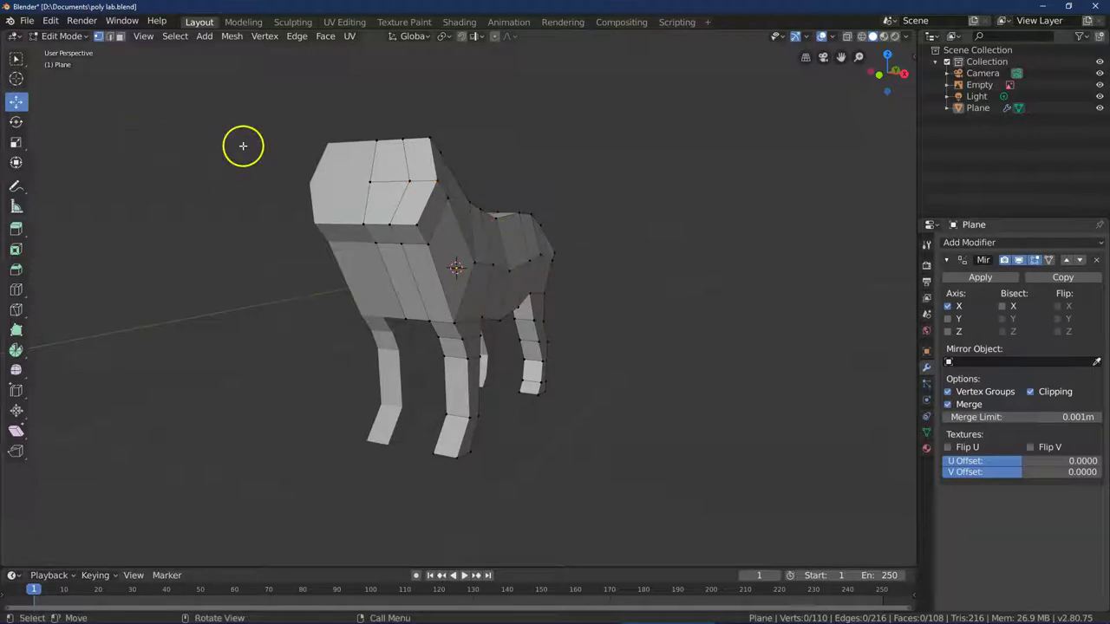
Step: Return to the right side view and display the mesh as a wireframe over the reference photo
{"action": "left_click", "coordinate": [903, 75]}
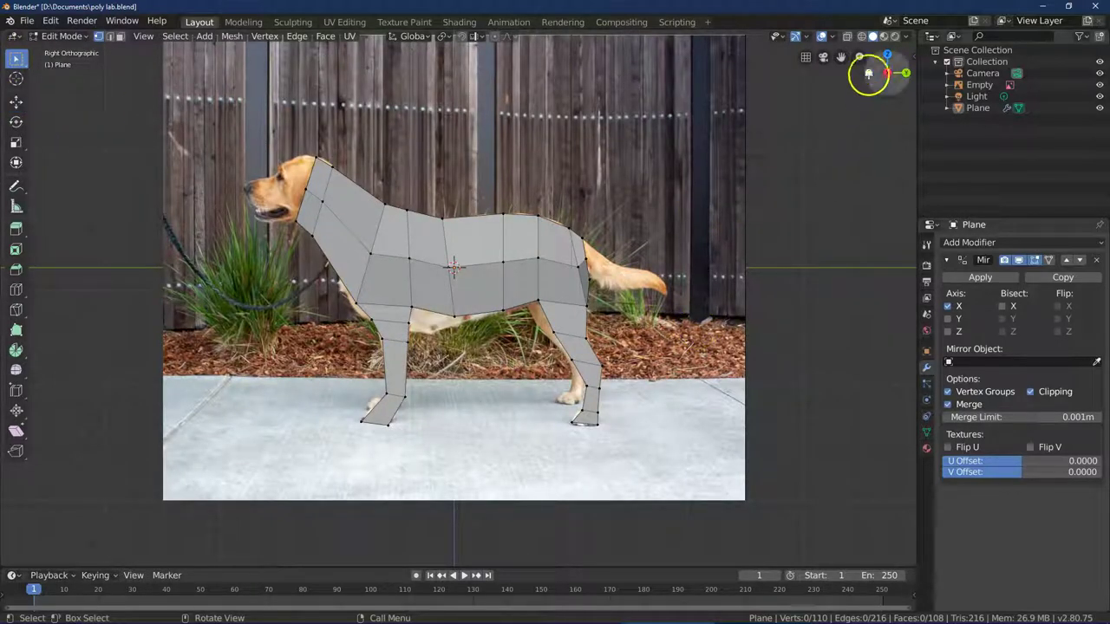
{"action": "left_click", "coordinate": [822, 38]}
{"action": "left_click", "coordinate": [822, 37]}
{"action": "left_click", "coordinate": [795, 37]}
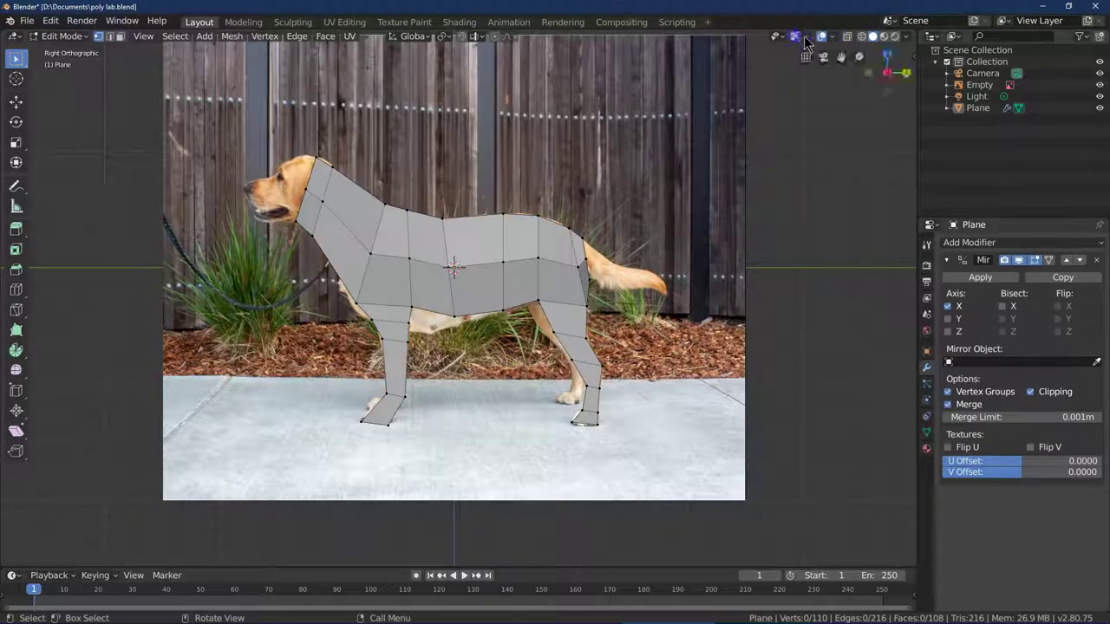
{"action": "left_click", "coordinate": [860, 37]}
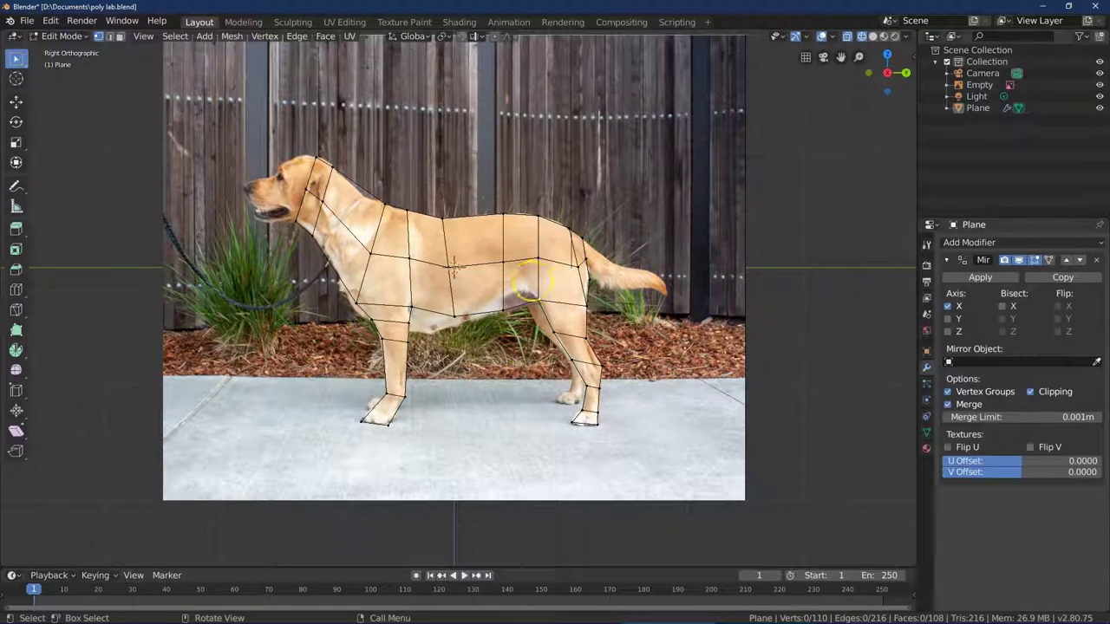
Step: Try to extrude the edges at the top of the rump about 0.263 m in Y and -0.238 m in Z, and undo it
{"action": "left_click_drag", "start_coordinate": [580, 228], "coordinate": [596, 263]}
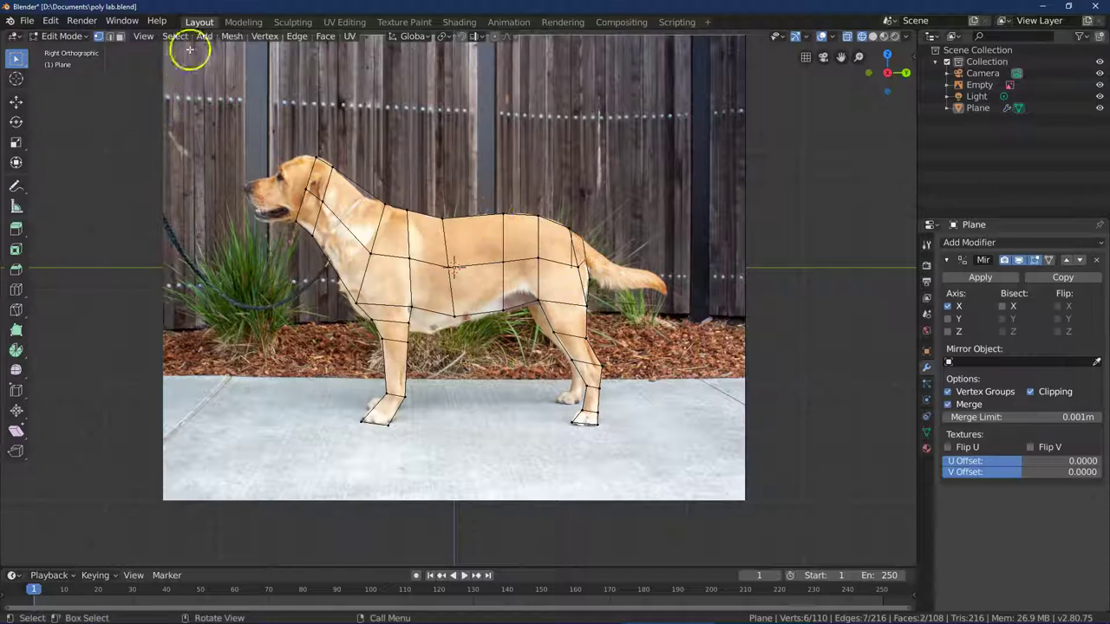
{"action": "left_click", "coordinate": [297, 36]}
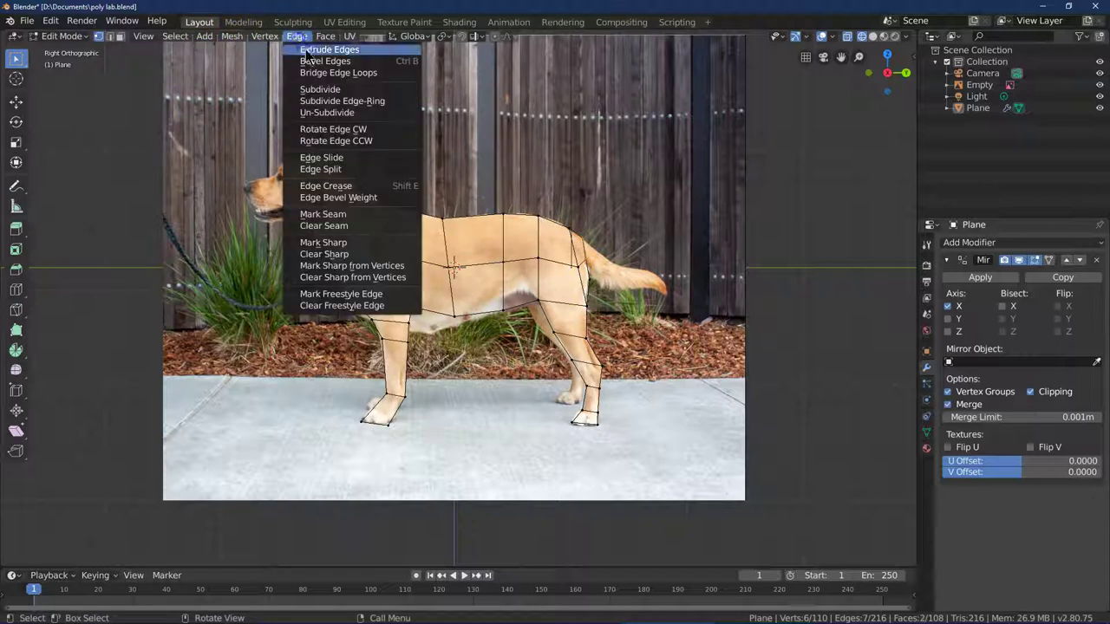
{"action": "left_click", "coordinate": [305, 49]}
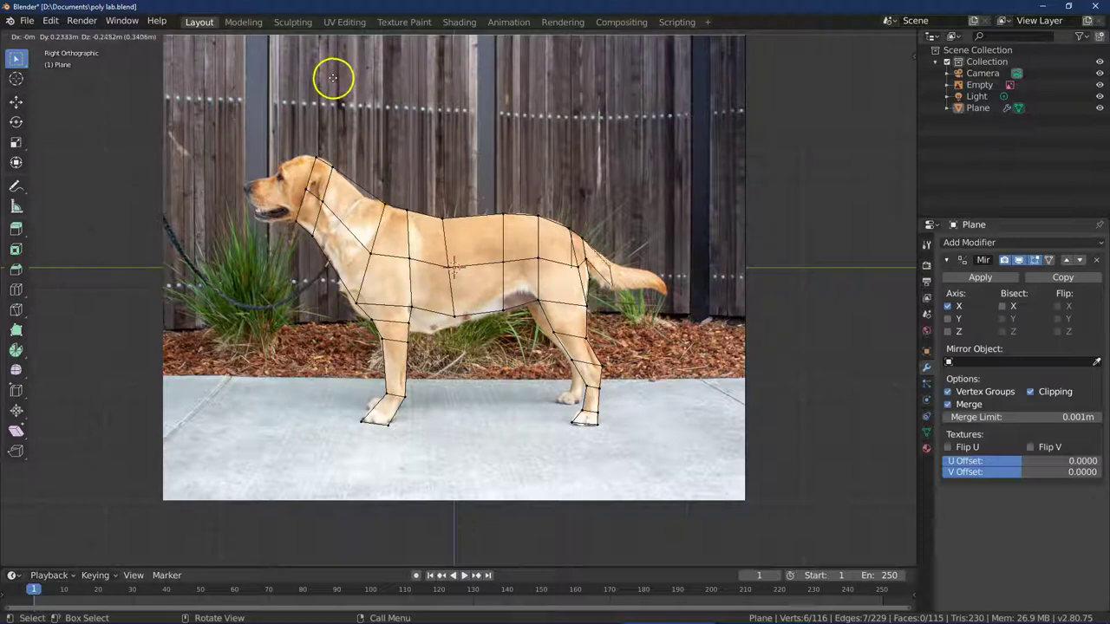
{"action": "left_click", "coordinate": [337, 77]}
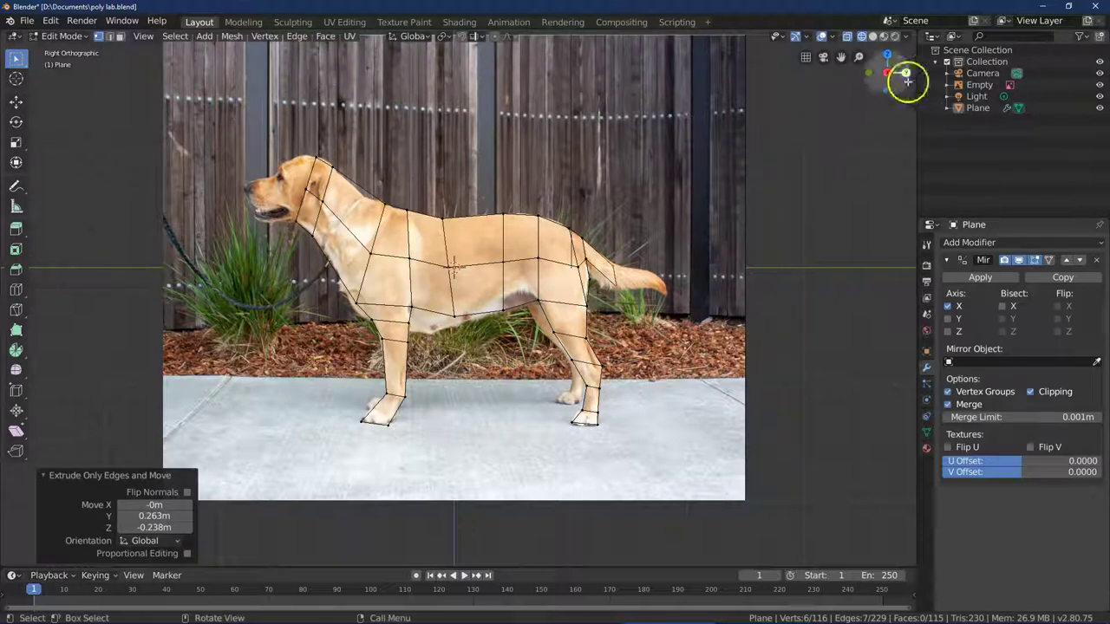
{"action": "left_click_drag", "start_coordinate": [902, 78], "coordinate": [793, 57]}
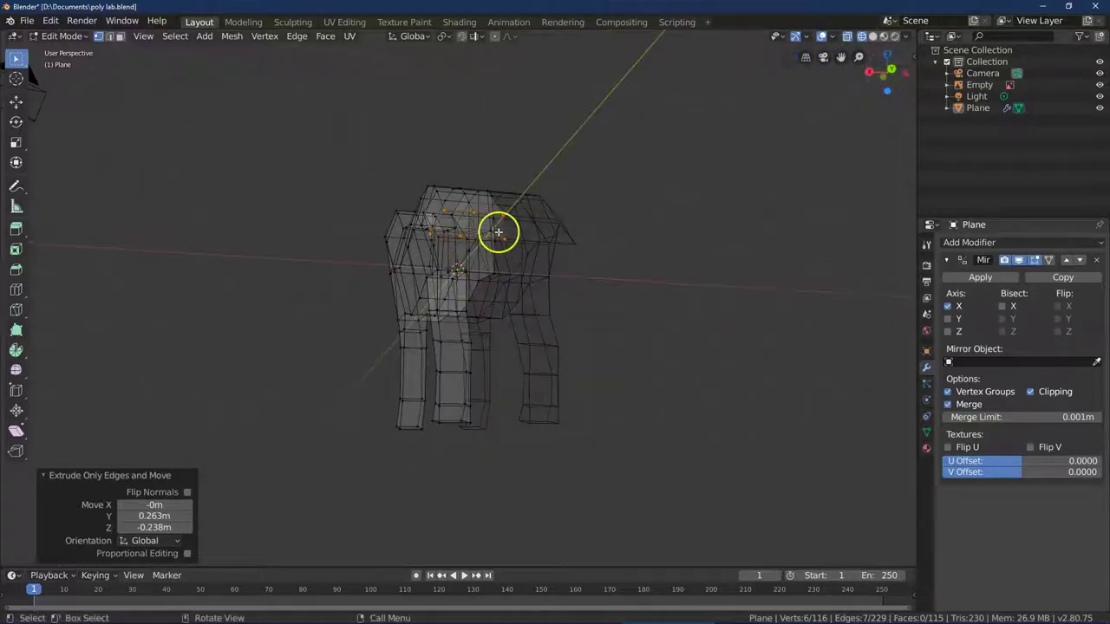
{"action": "left_click", "coordinate": [58, 21]}
{"action": "left_click", "coordinate": [65, 34]}
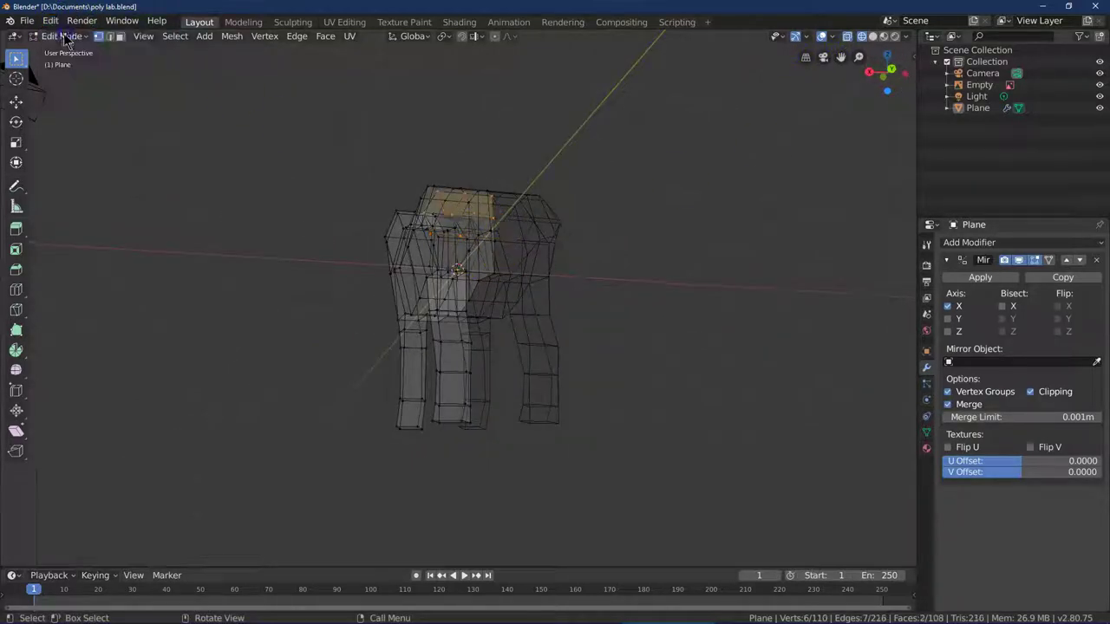
{"action": "left_click", "coordinate": [221, 139]}
Step: Show the dog in solid shading from behind and select the single rump face beside the centre line as the tail's base
{"action": "left_click_drag", "start_coordinate": [882, 66], "coordinate": [845, 73]}
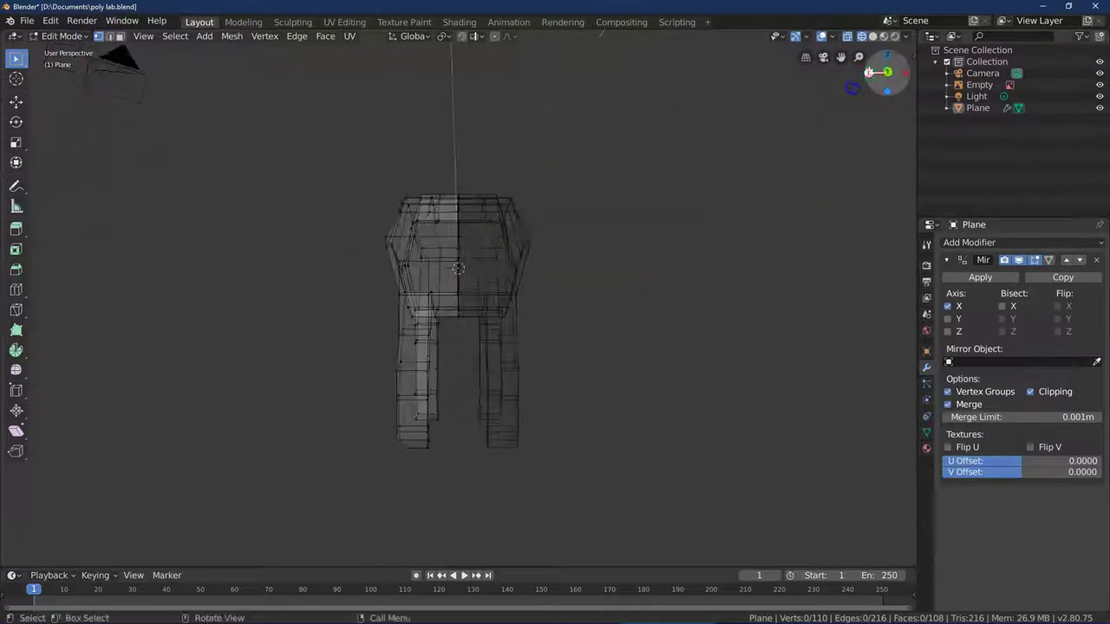
{"action": "left_click", "coordinate": [872, 37]}
{"action": "left_click", "coordinate": [459, 243]}
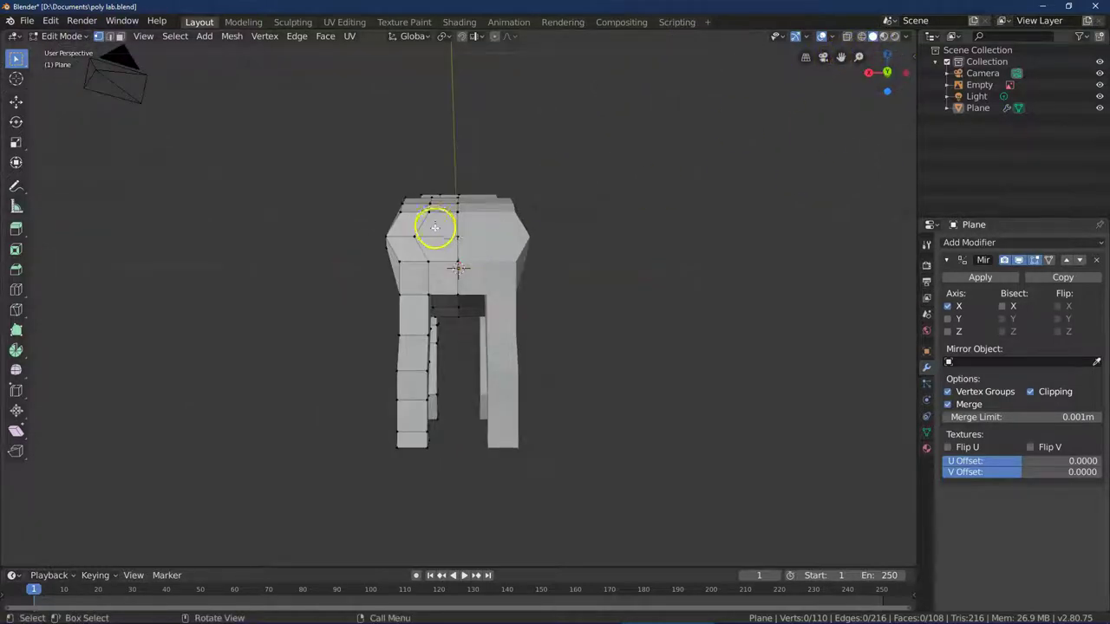
{"action": "left_click_drag", "start_coordinate": [867, 69], "coordinate": [832, 78]}
{"action": "left_click", "coordinate": [880, 74]}
{"action": "left_click", "coordinate": [879, 73]}
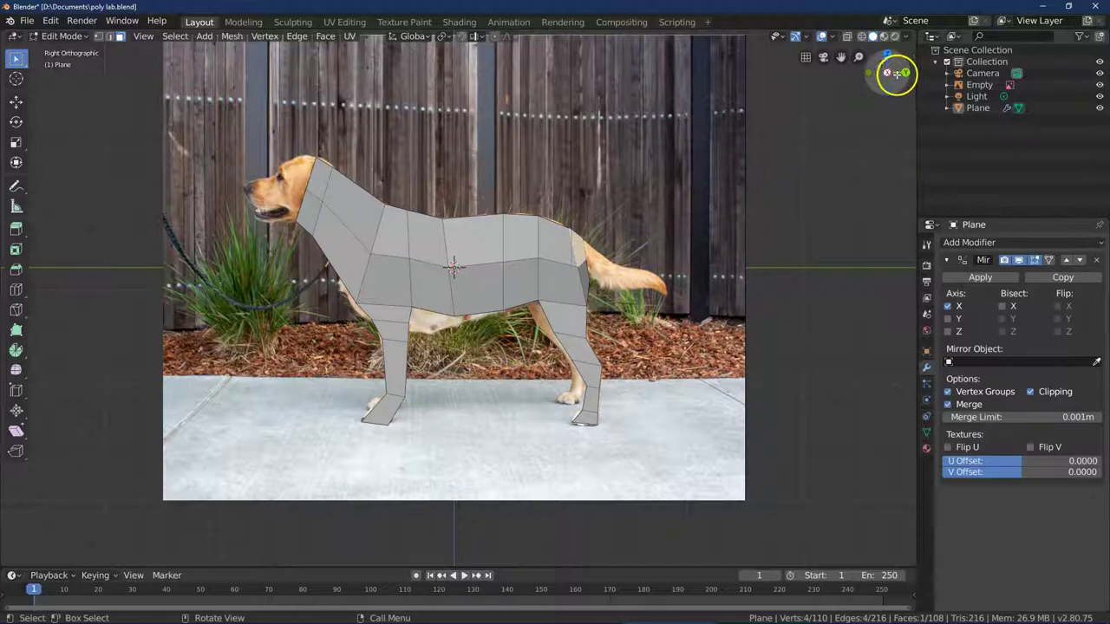
{"action": "left_click_drag", "start_coordinate": [907, 69], "coordinate": [802, 84]}
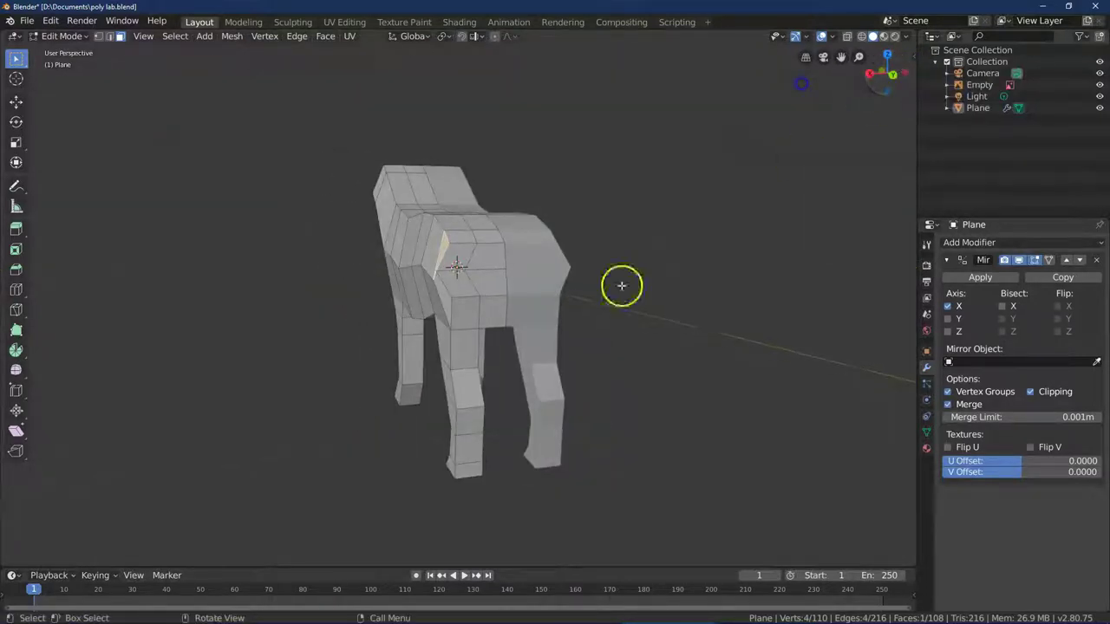
{"action": "left_click", "coordinate": [491, 260]}
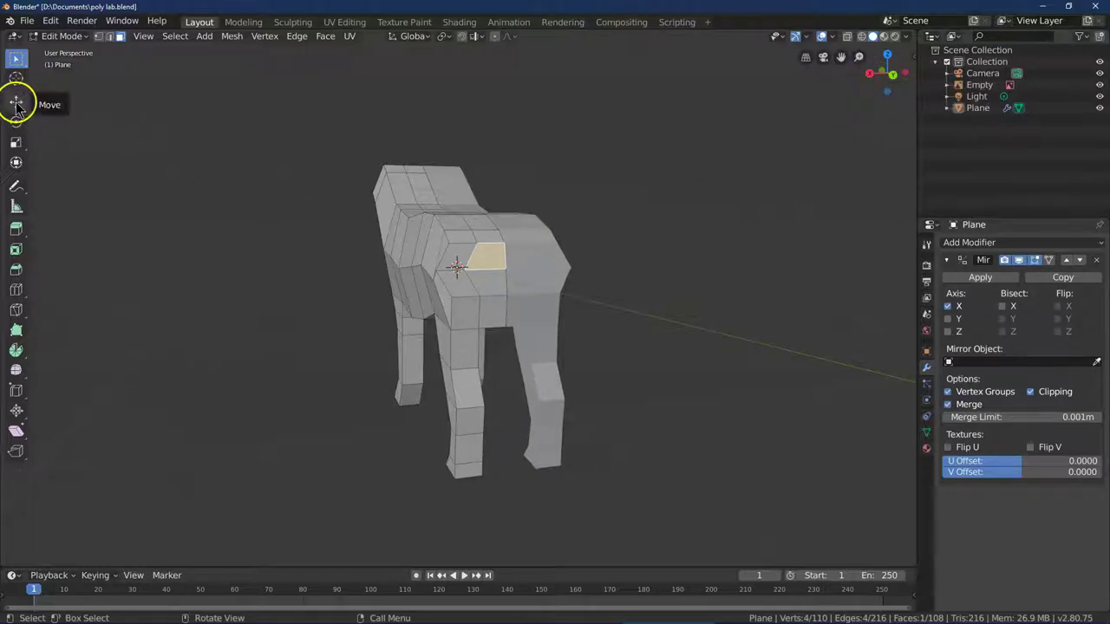
Step: Narrow the tail-base face by moving its two outer vertices toward the centre line, the lower one about -0.107 m along X
{"action": "left_click", "coordinate": [101, 37]}
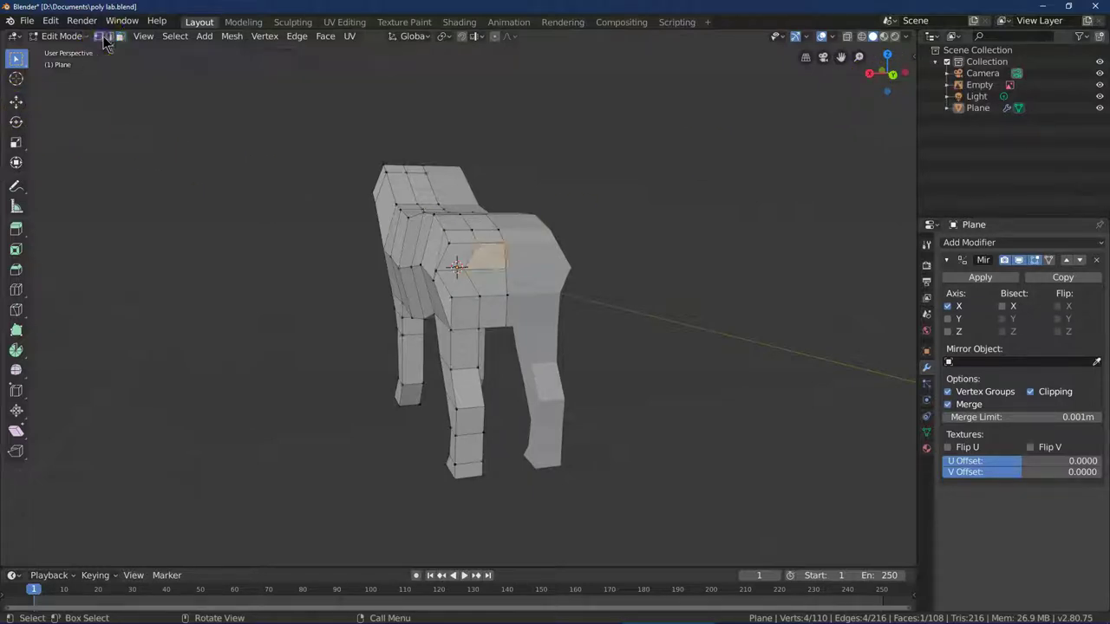
{"action": "left_click", "coordinate": [15, 101]}
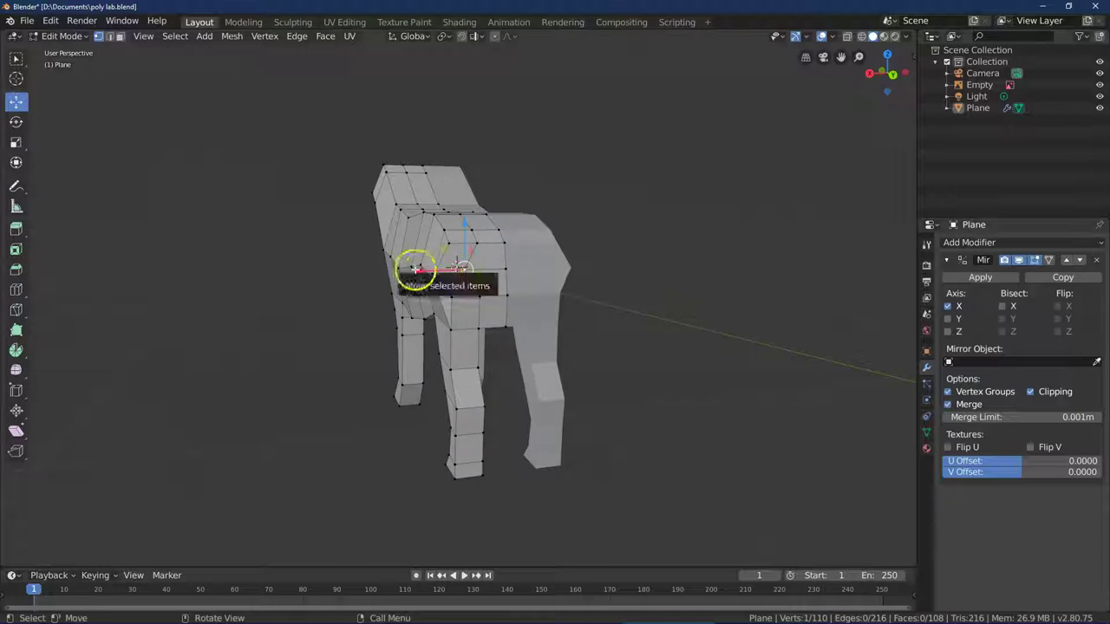
{"action": "left_click_drag", "start_coordinate": [423, 271], "coordinate": [418, 270]}
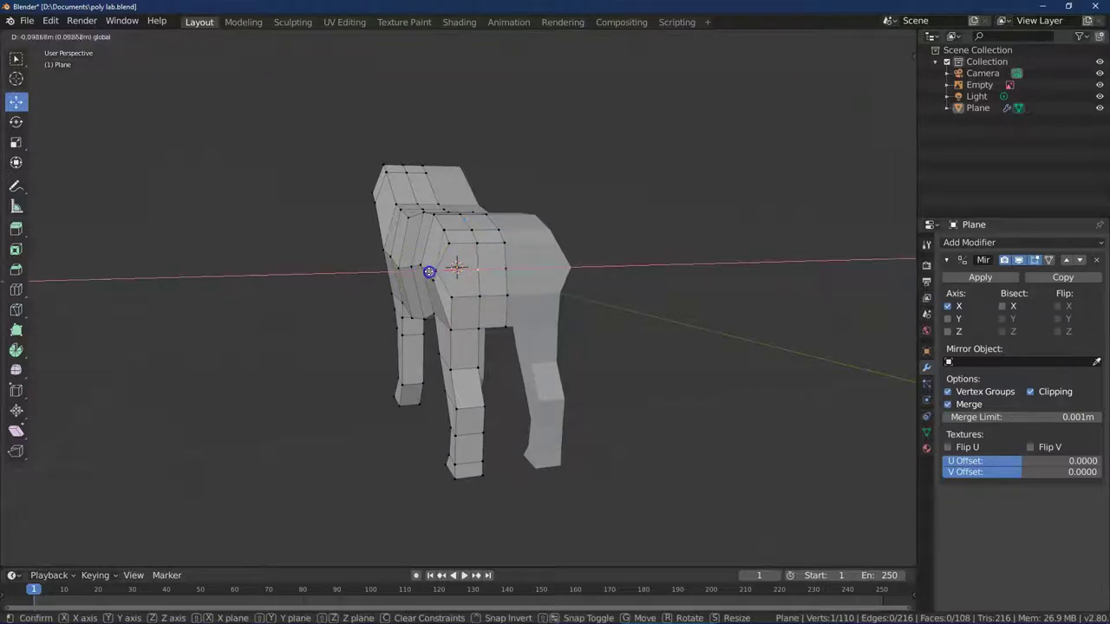
{"action": "left_click_drag", "start_coordinate": [418, 270], "coordinate": [356, 290]}
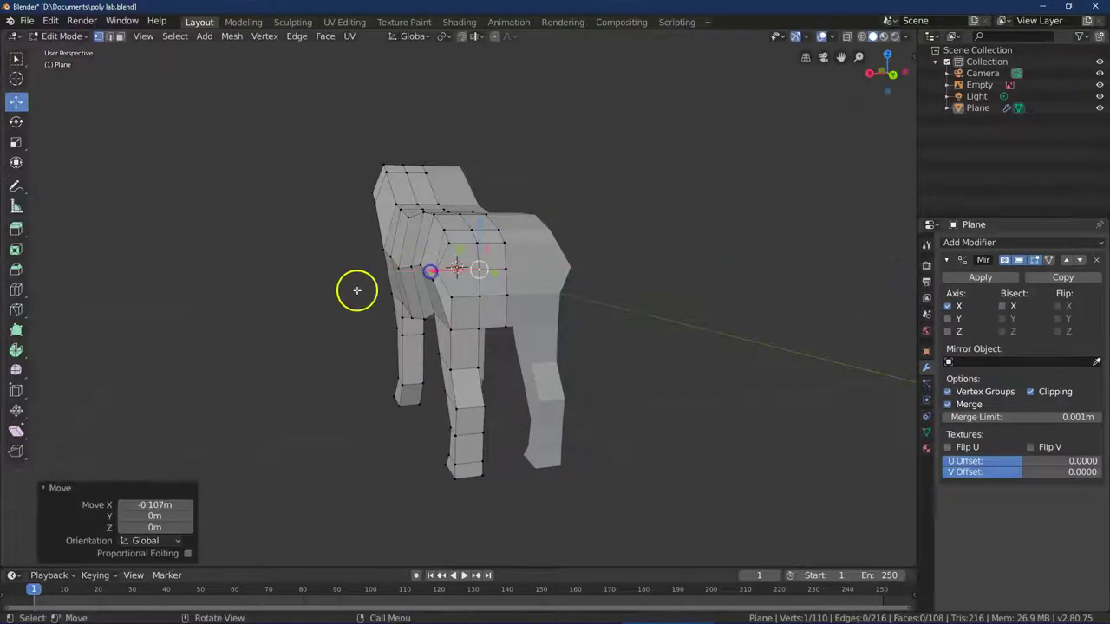
{"action": "left_click", "coordinate": [516, 241]}
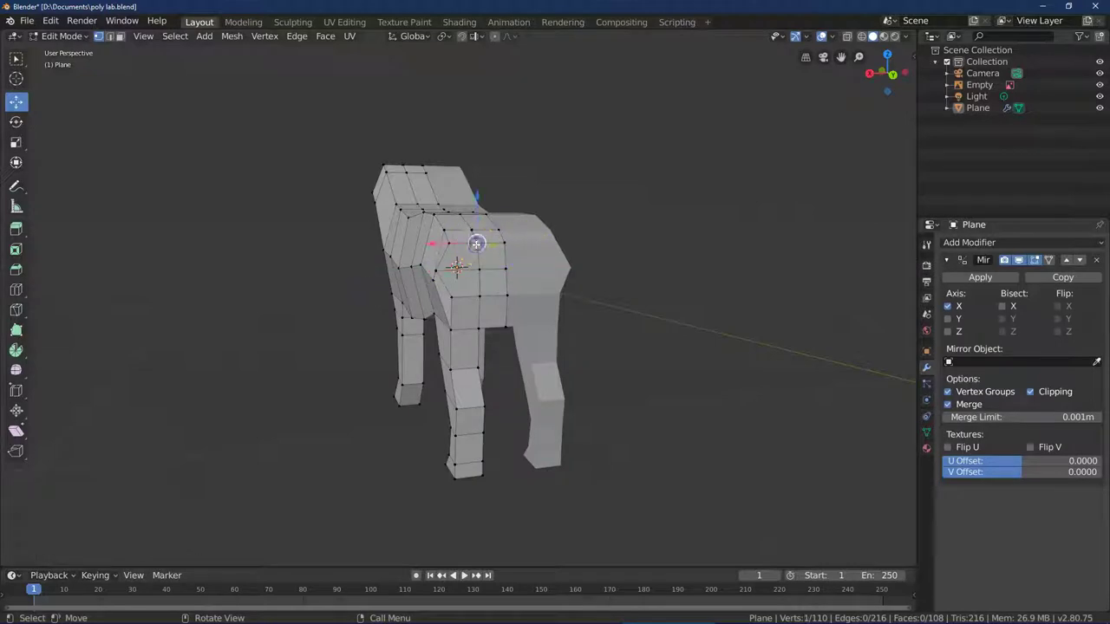
{"action": "left_click_drag", "start_coordinate": [439, 248], "coordinate": [448, 270]}
{"action": "left_click", "coordinate": [479, 270]}
{"action": "left_click", "coordinate": [357, 273]}
Step: Extrude the edges of the narrowed tail-base face in the right side view, about 0.213 m in Y and -0.179 m in Z
{"action": "left_click", "coordinate": [122, 37]}
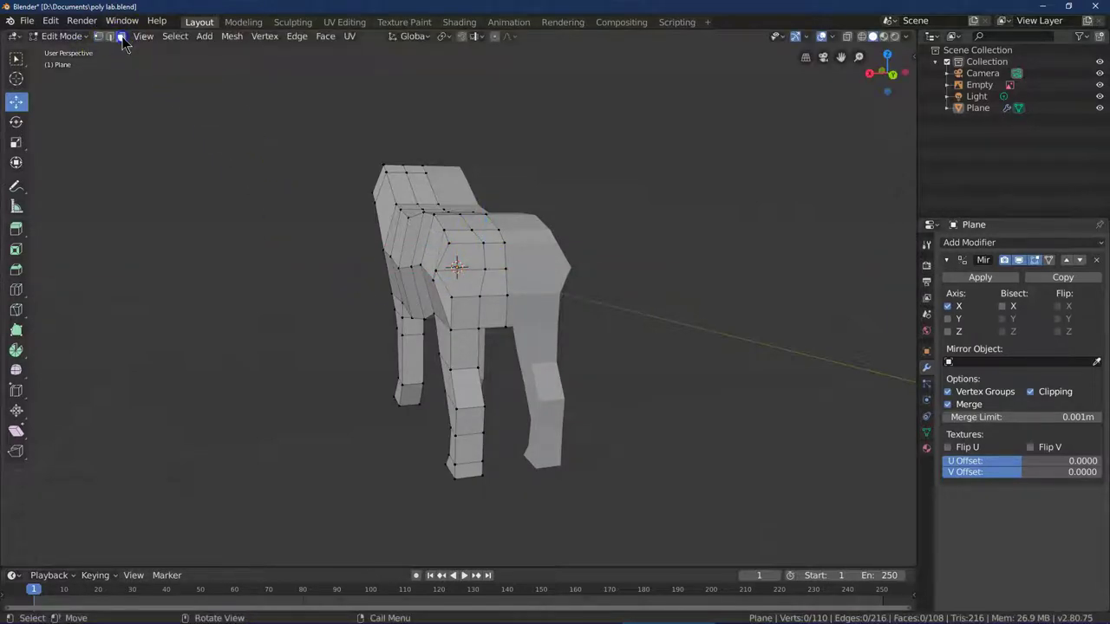
{"action": "left_click", "coordinate": [490, 256]}
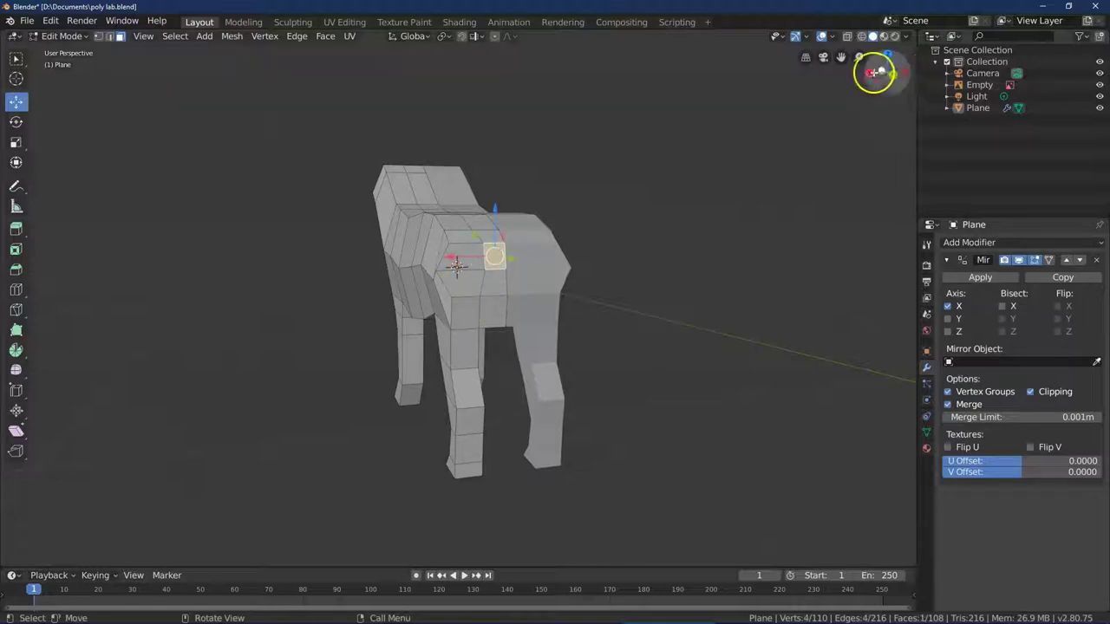
{"action": "left_click", "coordinate": [872, 72]}
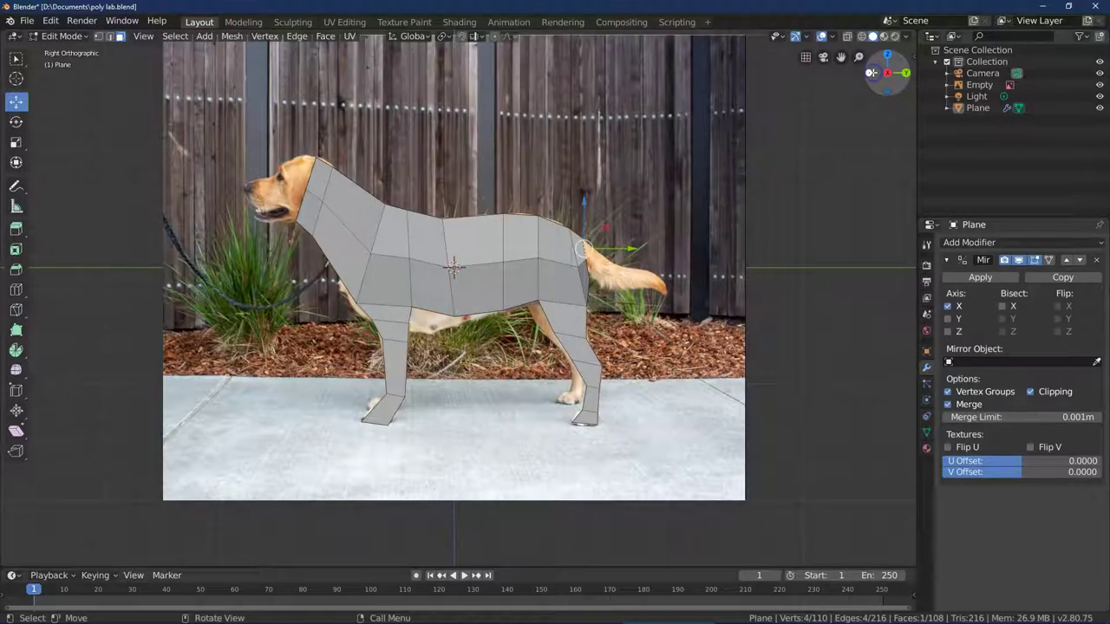
{"action": "left_click", "coordinate": [297, 36]}
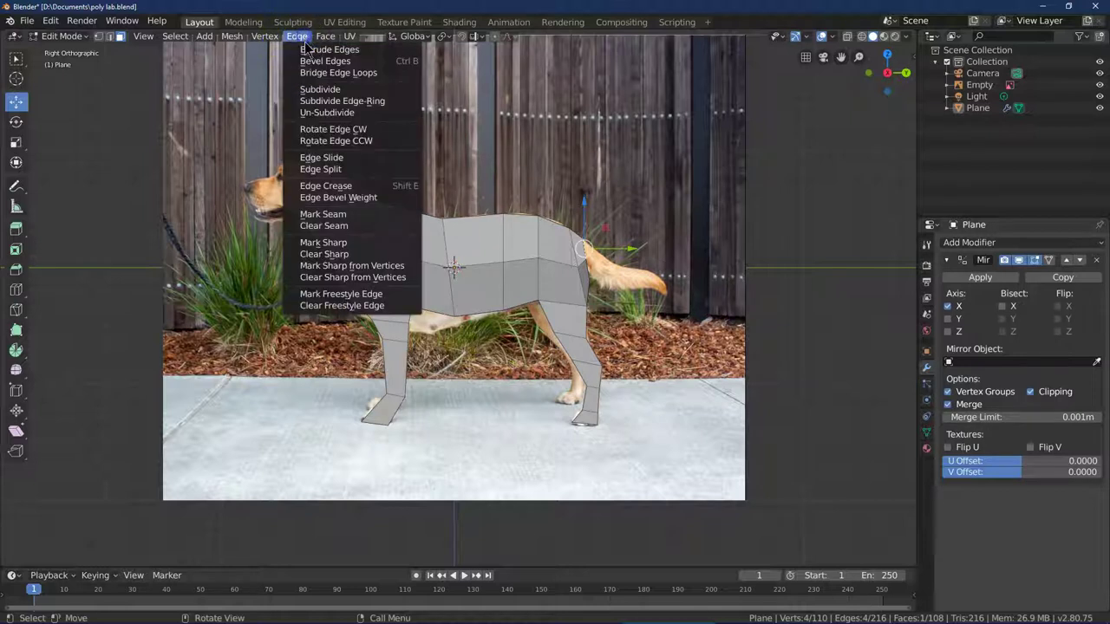
{"action": "left_click", "coordinate": [310, 47]}
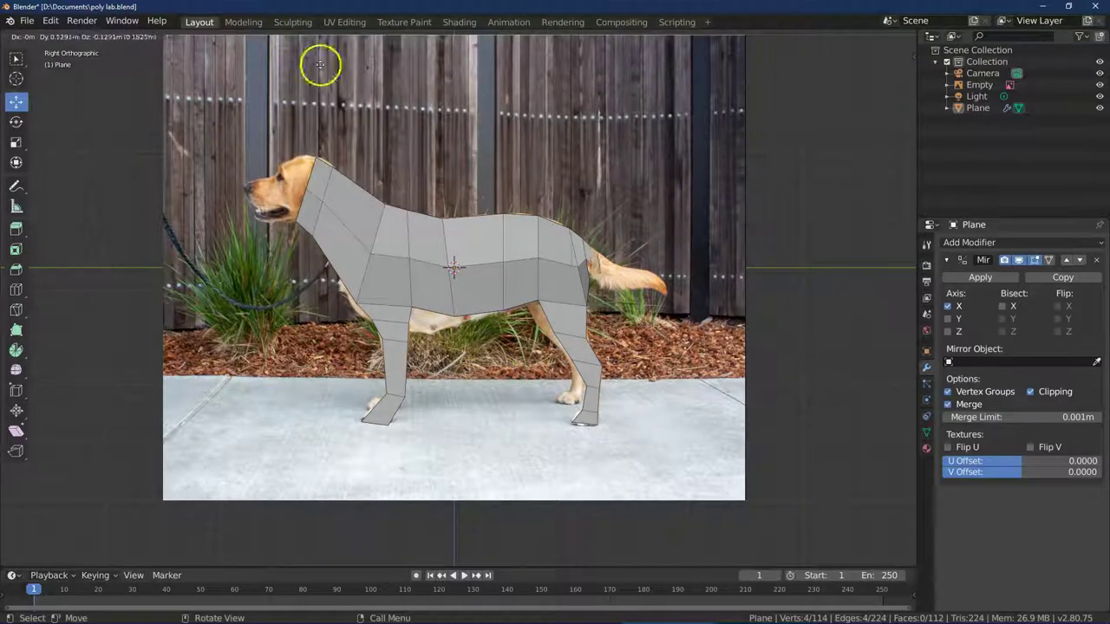
{"action": "left_click_drag", "start_coordinate": [350, 81], "coordinate": [329, 70]}
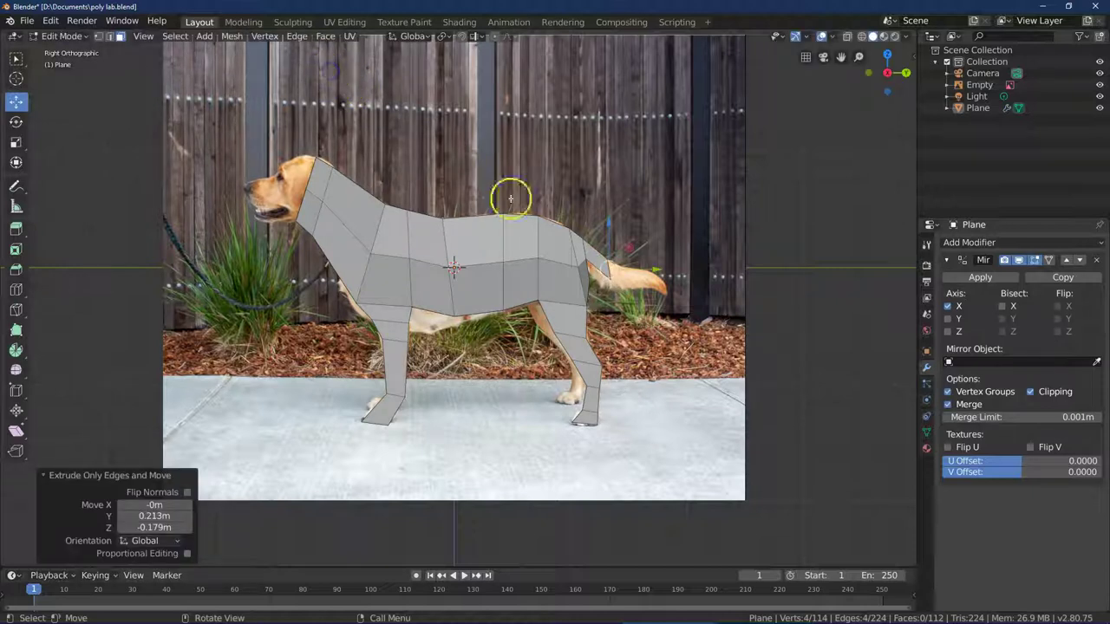
Step: In wireframe, select the vertices at the tail's free end and extrude their edges about 0.179 m in Y and -0.0943 m in Z
{"action": "left_click", "coordinate": [16, 58]}
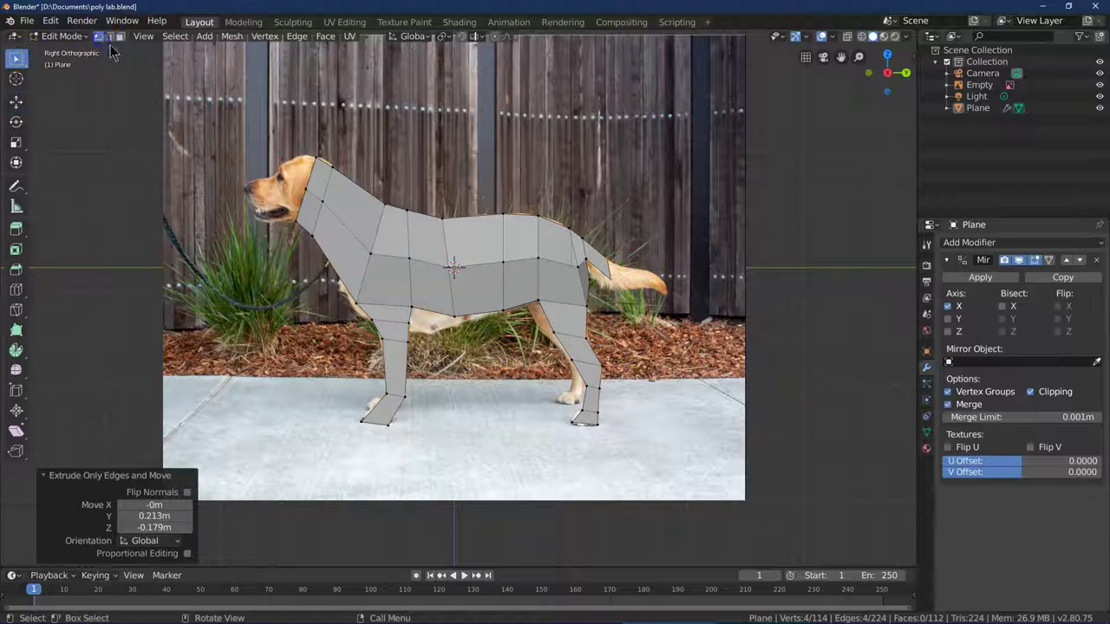
{"action": "left_click", "coordinate": [863, 35]}
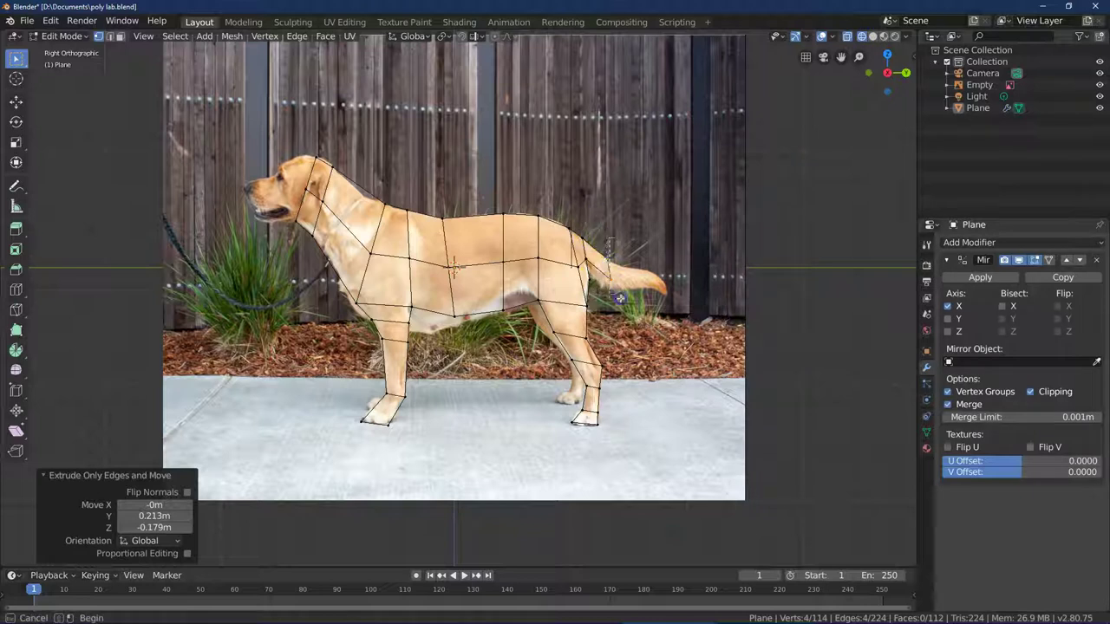
{"action": "left_click", "coordinate": [594, 241]}
{"action": "left_click_drag", "start_coordinate": [597, 221], "coordinate": [624, 282]}
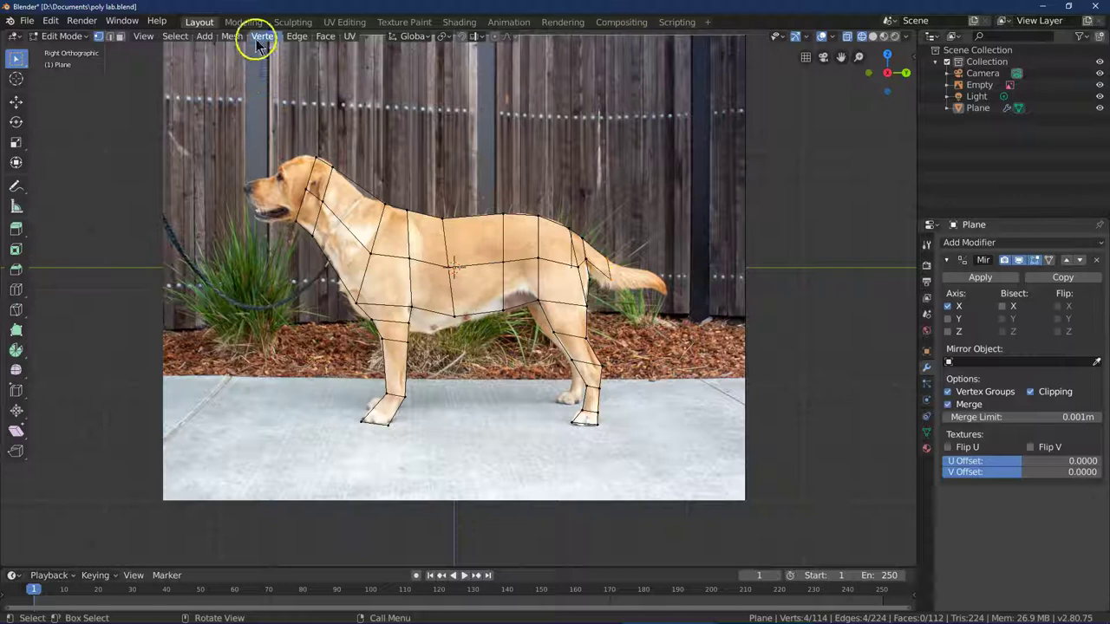
{"action": "left_click", "coordinate": [296, 36]}
{"action": "left_click", "coordinate": [309, 49]}
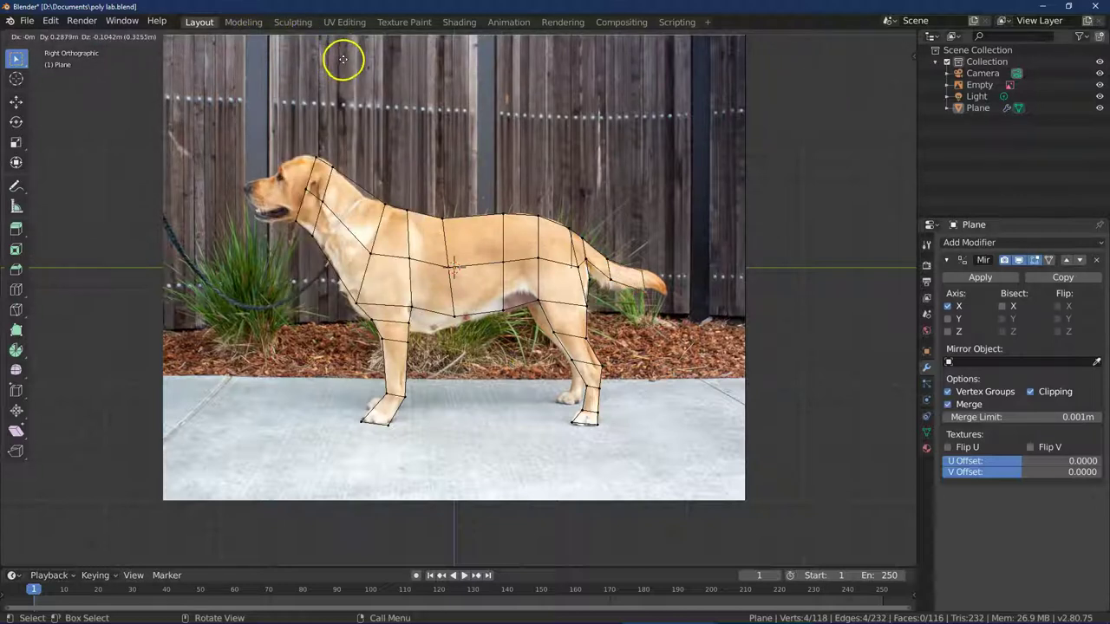
{"action": "left_click_drag", "start_coordinate": [327, 60], "coordinate": [329, 58]}
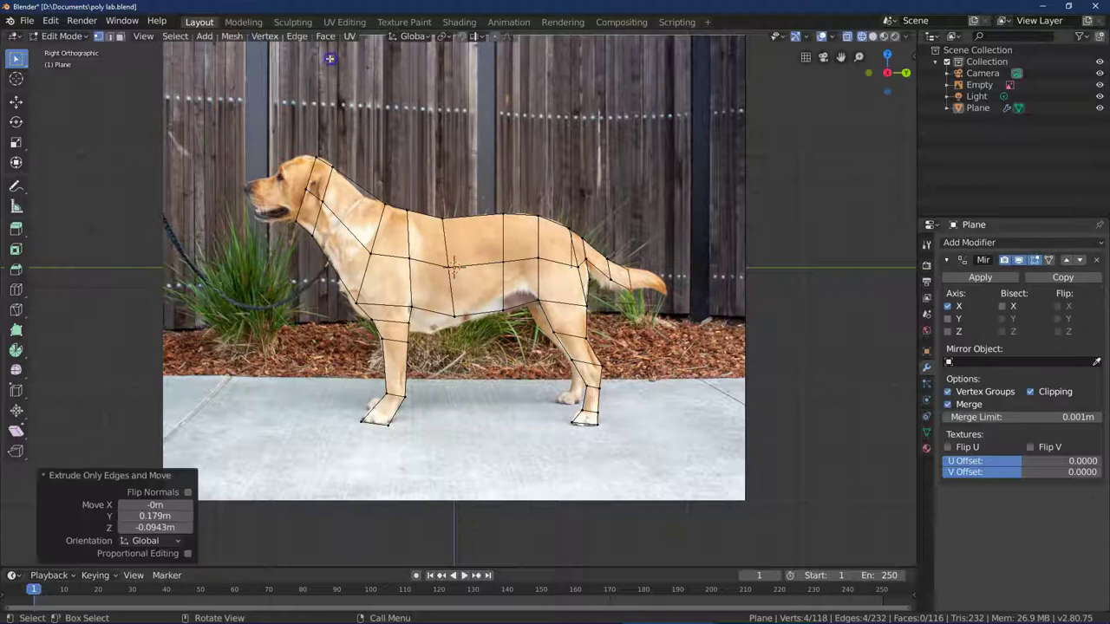
Step: Extrude the last tail segment to the photo's tail tip, about 0.298 m in Y and -0.0844 m in Z, and deselect it
{"action": "left_click", "coordinate": [294, 37]}
{"action": "left_click", "coordinate": [301, 51]}
{"action": "left_click_drag", "start_coordinate": [328, 45], "coordinate": [334, 55]}
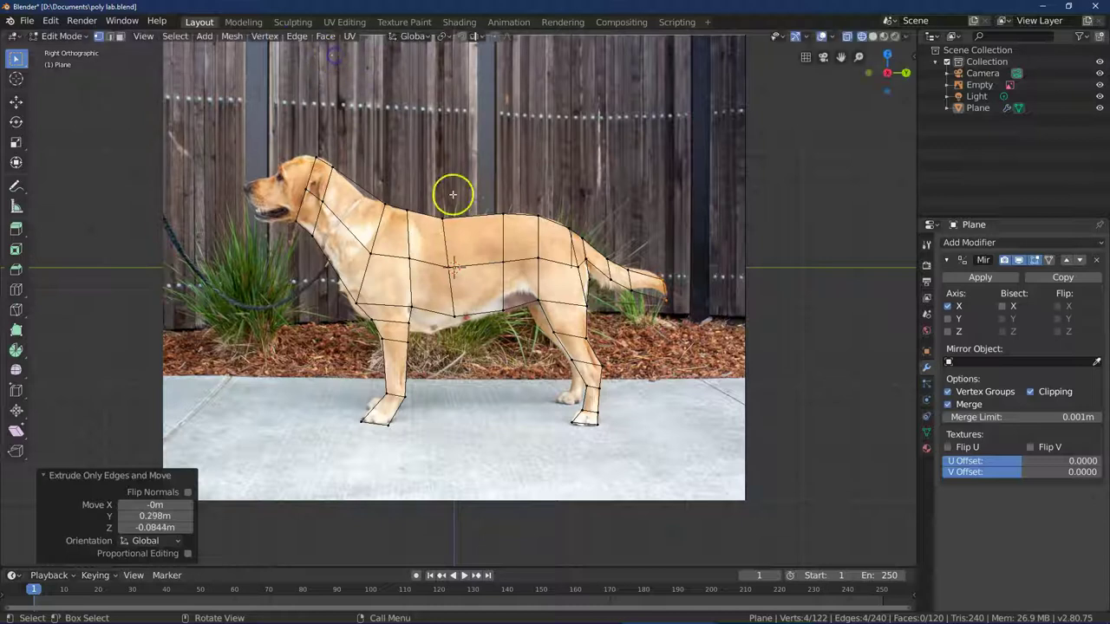
{"action": "left_click", "coordinate": [295, 128]}
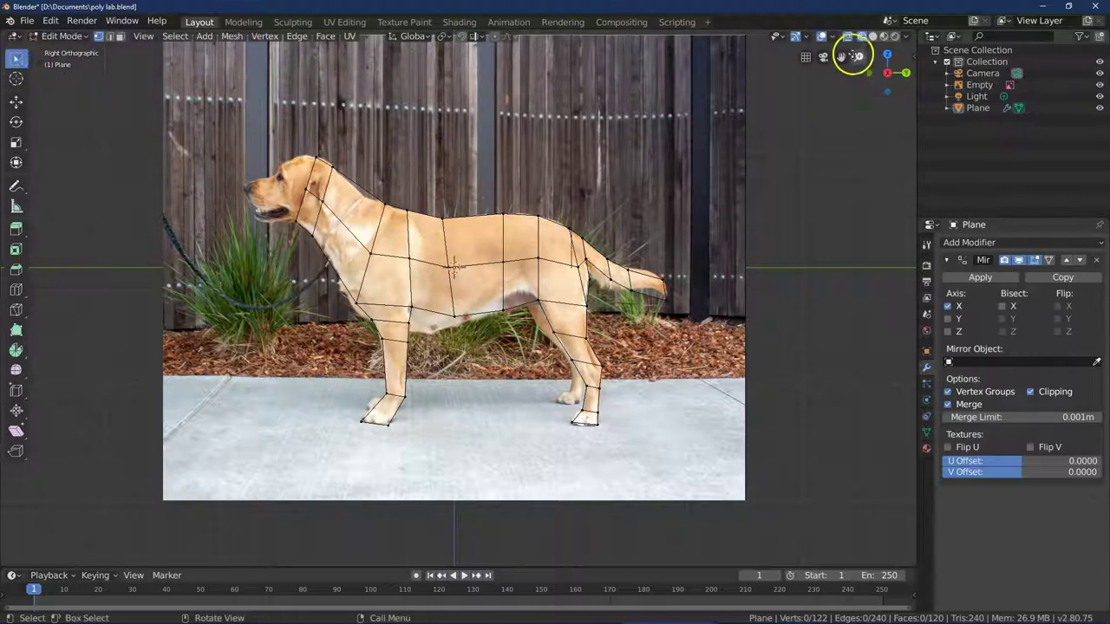
Step: Raise the lower and upper vertices of the tail ring before the tip along Z to match the photo's tail outline
{"action": "left_click_drag", "start_coordinate": [859, 56], "coordinate": [783, 506]}
{"action": "left_click_drag", "start_coordinate": [842, 55], "coordinate": [701, 304]}
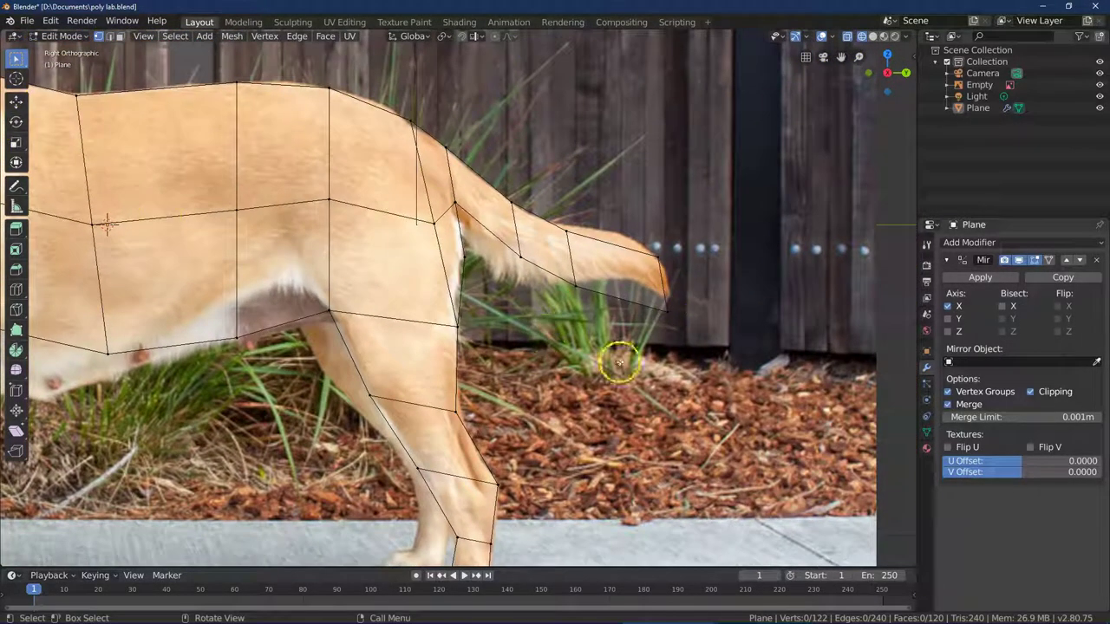
{"action": "left_click_drag", "start_coordinate": [596, 348], "coordinate": [554, 260]}
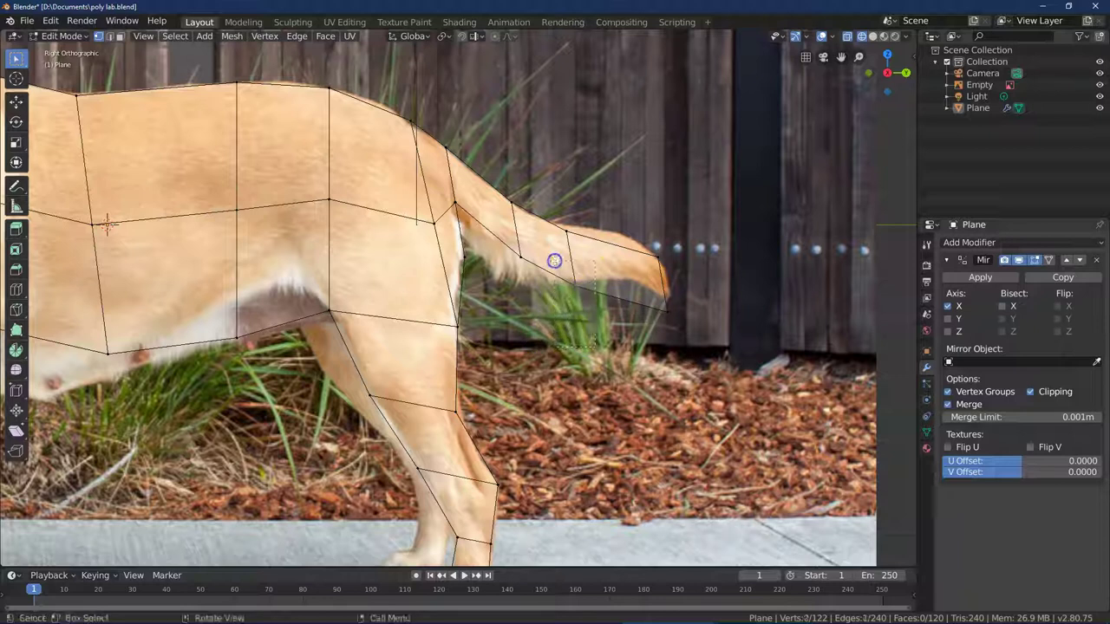
{"action": "left_click", "coordinate": [19, 103]}
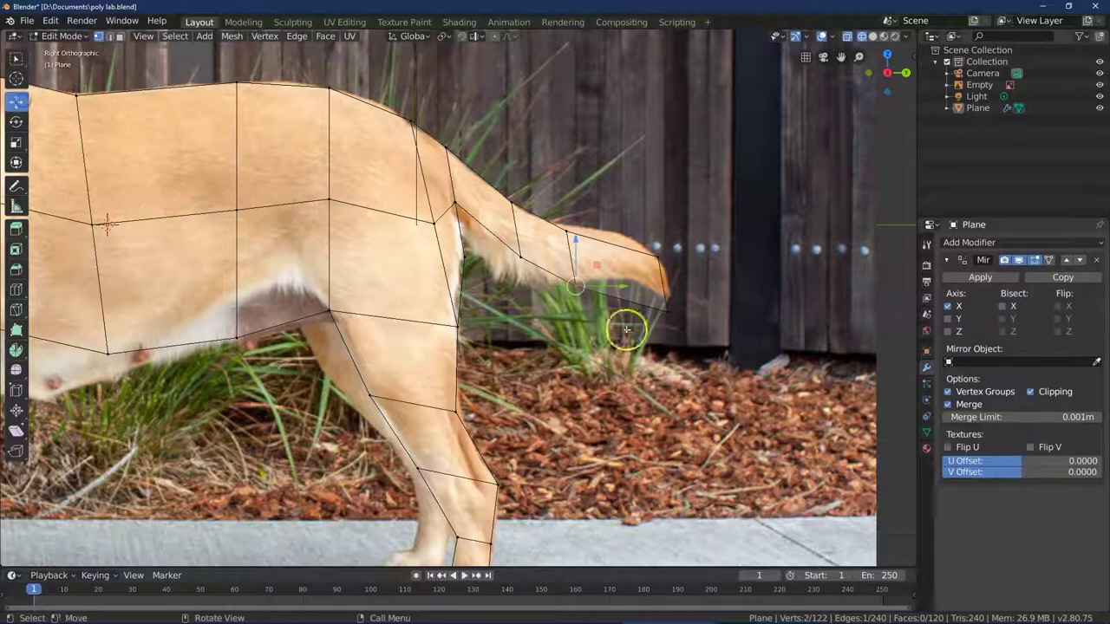
{"action": "mouse_move", "coordinate": [575, 249]}
{"action": "left_mouse_down"}
{"action": "mouse_move", "coordinate": [568, 219]}
{"action": "mouse_move", "coordinate": [579, 241]}
{"action": "left_mouse_up"}
{"action": "left_click", "coordinate": [16, 57]}
{"action": "left_click", "coordinate": [16, 103]}
{"action": "left_click_drag", "start_coordinate": [565, 184], "coordinate": [565, 179]}
{"action": "key", "text": "alt+a"}
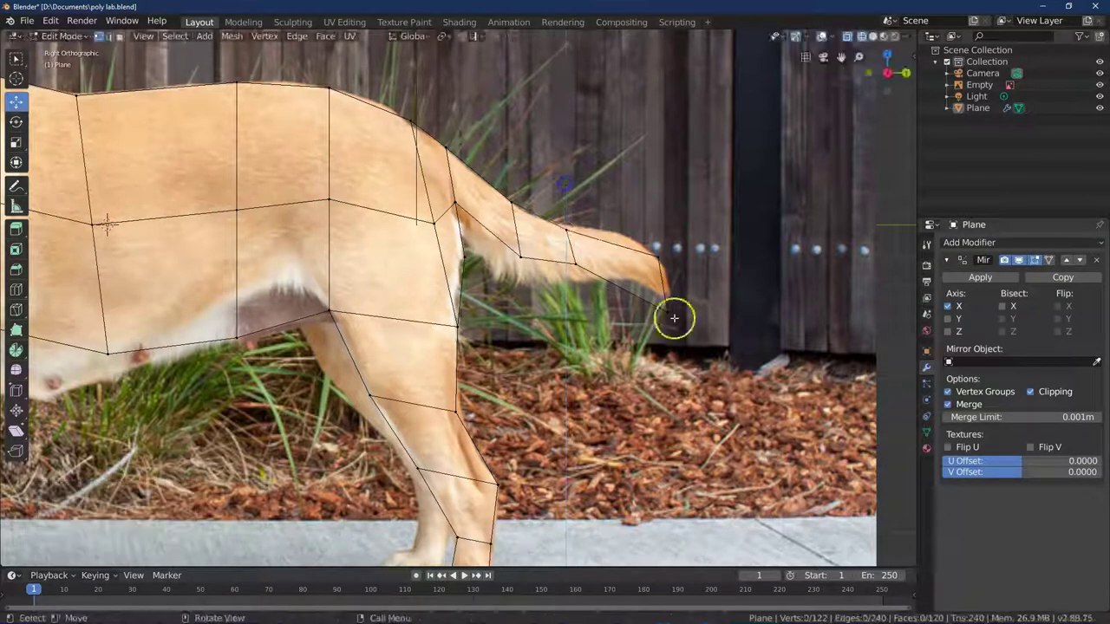
Step: Shape the tail tip to the photo by moving its upper vertices up and toward the body and raising its lower vertices along Z
{"action": "key", "text": "w"}
{"action": "left_click", "coordinate": [19, 102]}
{"action": "left_click_drag", "start_coordinate": [652, 213], "coordinate": [652, 195]}
{"action": "left_click_drag", "start_coordinate": [702, 244], "coordinate": [675, 248]}
{"action": "left_click", "coordinate": [16, 58]}
{"action": "left_click_drag", "start_coordinate": [619, 297], "coordinate": [739, 372]}
{"action": "left_click", "coordinate": [16, 102]}
{"action": "left_click_drag", "start_coordinate": [667, 262], "coordinate": [665, 236]}
Step: From behind in solid shading, narrow the tail by moving the outer side vertices above its tip inward along X
{"action": "left_click_drag", "start_coordinate": [890, 75], "coordinate": [779, 86]}
{"action": "left_click", "coordinate": [872, 35]}
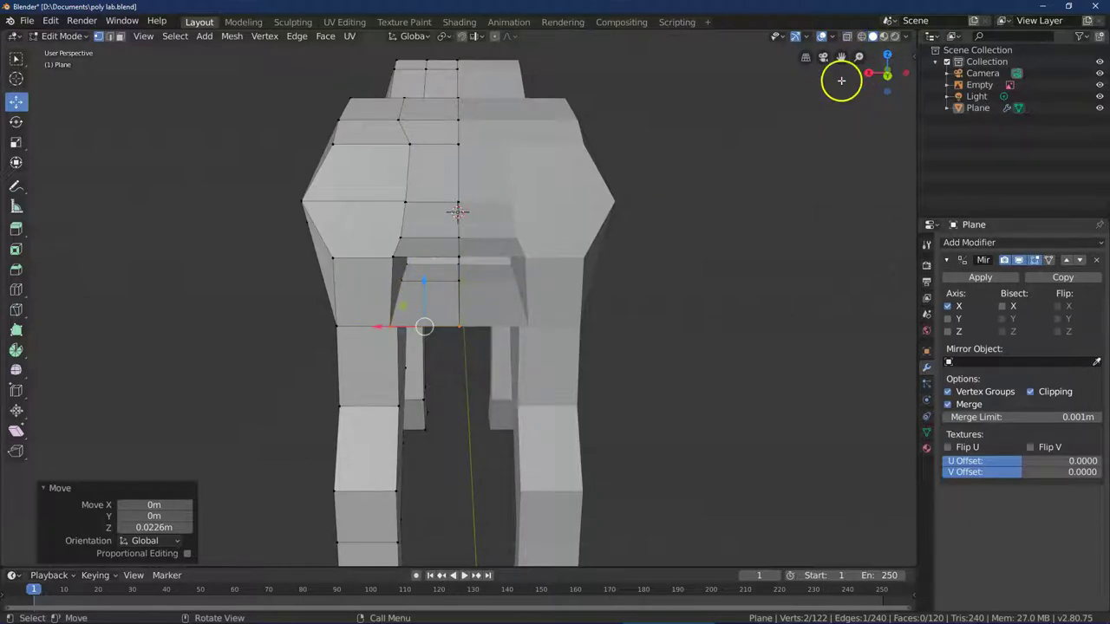
{"action": "left_click_drag", "start_coordinate": [857, 56], "coordinate": [785, 159]}
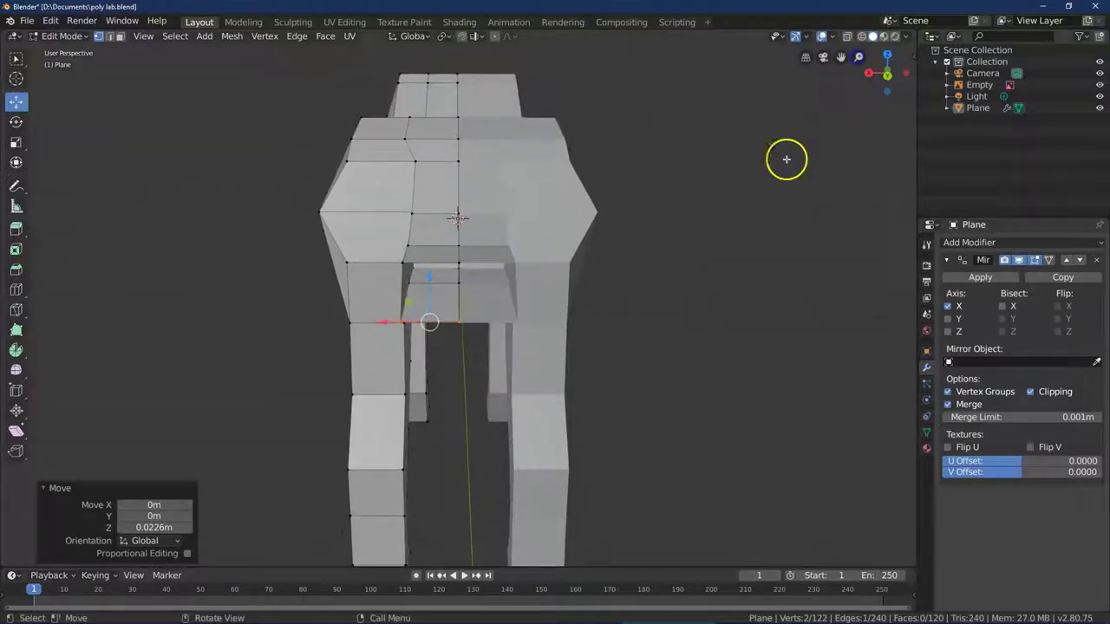
{"action": "left_click", "coordinate": [649, 404]}
{"action": "left_click", "coordinate": [16, 58]}
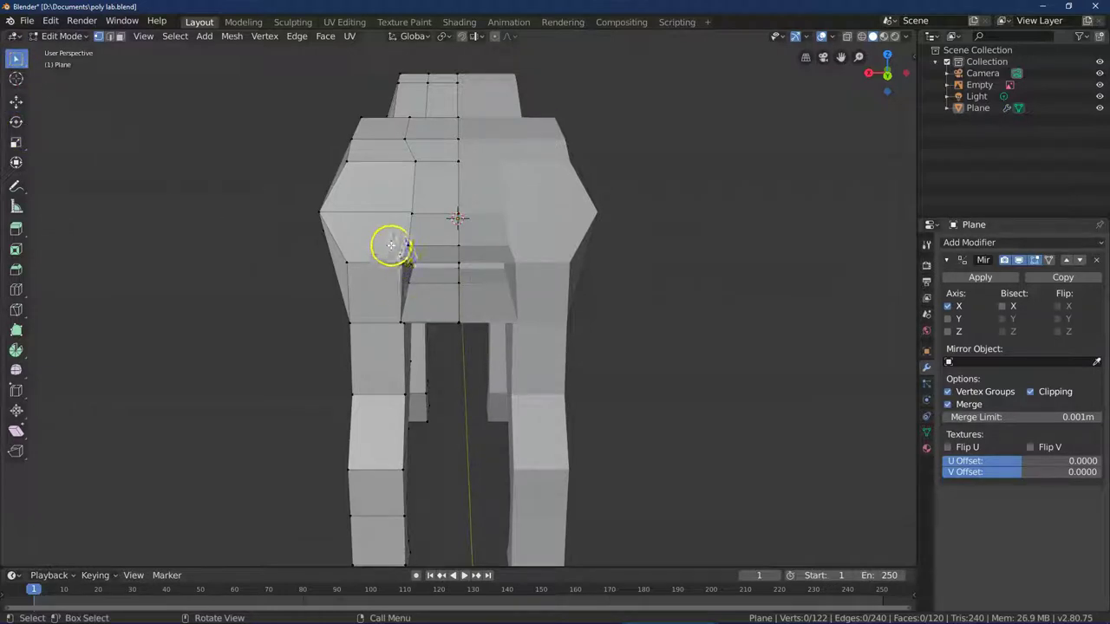
{"action": "left_click_drag", "start_coordinate": [403, 240], "coordinate": [418, 278]}
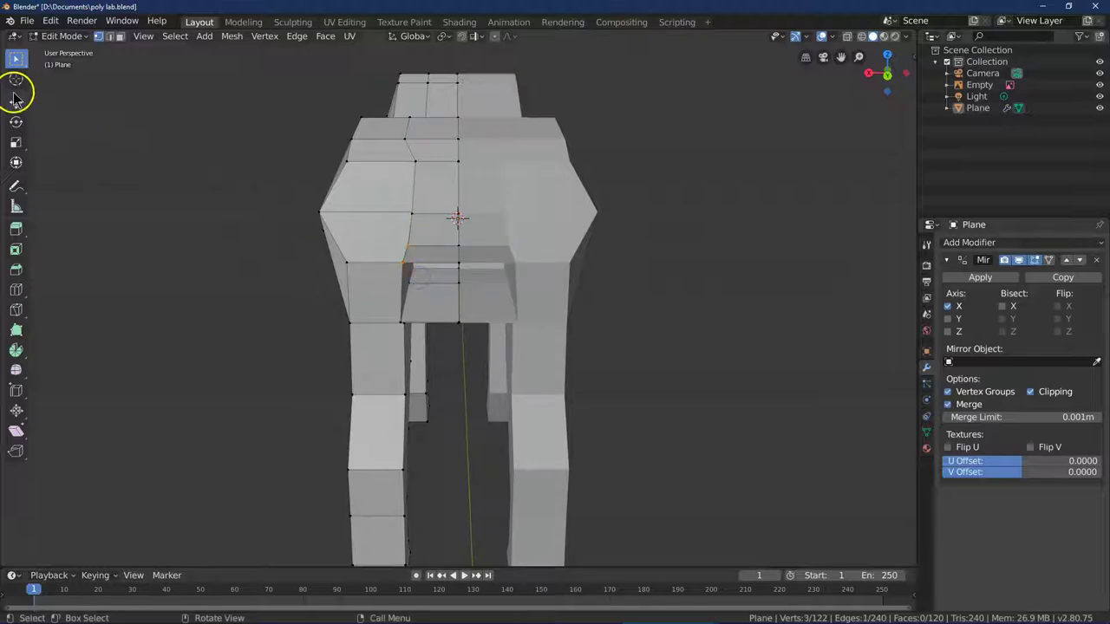
{"action": "left_click", "coordinate": [16, 102]}
{"action": "left_click_drag", "start_coordinate": [317, 258], "coordinate": [364, 260]}
Step: Move the lower outer vertex of the tail tip slightly inward along X and deselect it
{"action": "left_click_drag", "start_coordinate": [387, 303], "coordinate": [425, 339]}
{"action": "left_click", "coordinate": [17, 58]}
{"action": "left_click", "coordinate": [17, 102]}
{"action": "left_click_drag", "start_coordinate": [350, 321], "coordinate": [364, 322]}
{"action": "left_click", "coordinate": [310, 347]}
Step: Examine the narrowed tail in perspective and compare the whole body with the side-view photo
{"action": "left_click_drag", "start_coordinate": [886, 73], "coordinate": [92, 76]}
{"action": "middle_click_drag", "start_coordinate": [91, 77], "coordinate": [16, 122]}
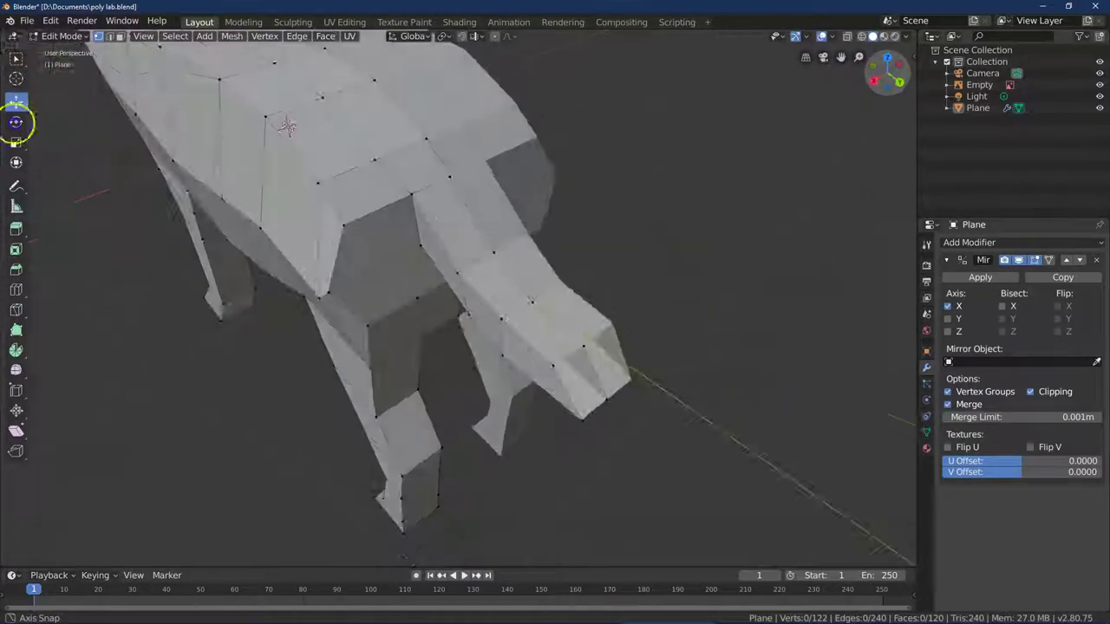
{"action": "left_click_drag", "start_coordinate": [15, 122], "coordinate": [105, 72]}
{"action": "left_click", "coordinate": [889, 77]}
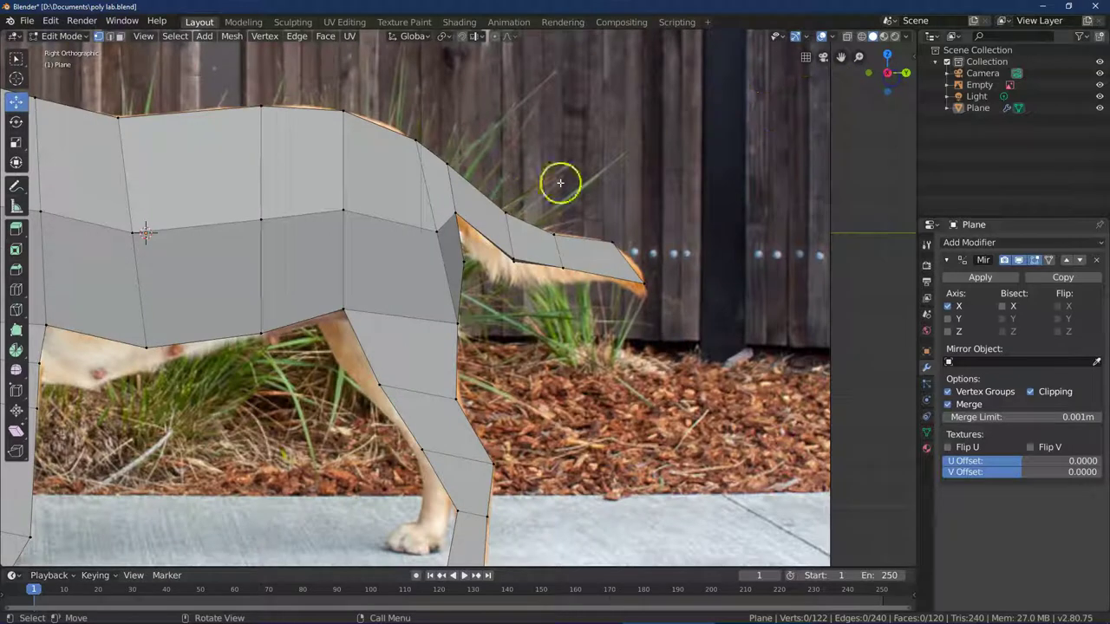
{"action": "mouse_move", "coordinate": [855, 56]}
{"action": "left_mouse_down"}
{"action": "mouse_move", "coordinate": [854, 116]}
{"action": "mouse_move", "coordinate": [855, 54]}
{"action": "left_mouse_up"}
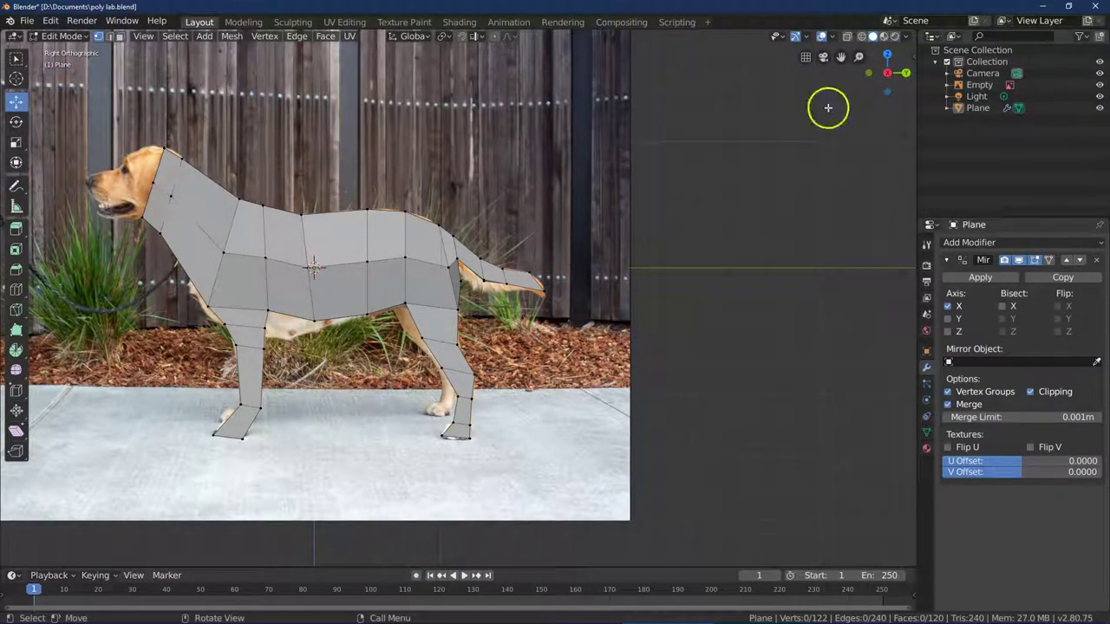
{"action": "left_click_drag", "start_coordinate": [840, 56], "coordinate": [146, 152]}
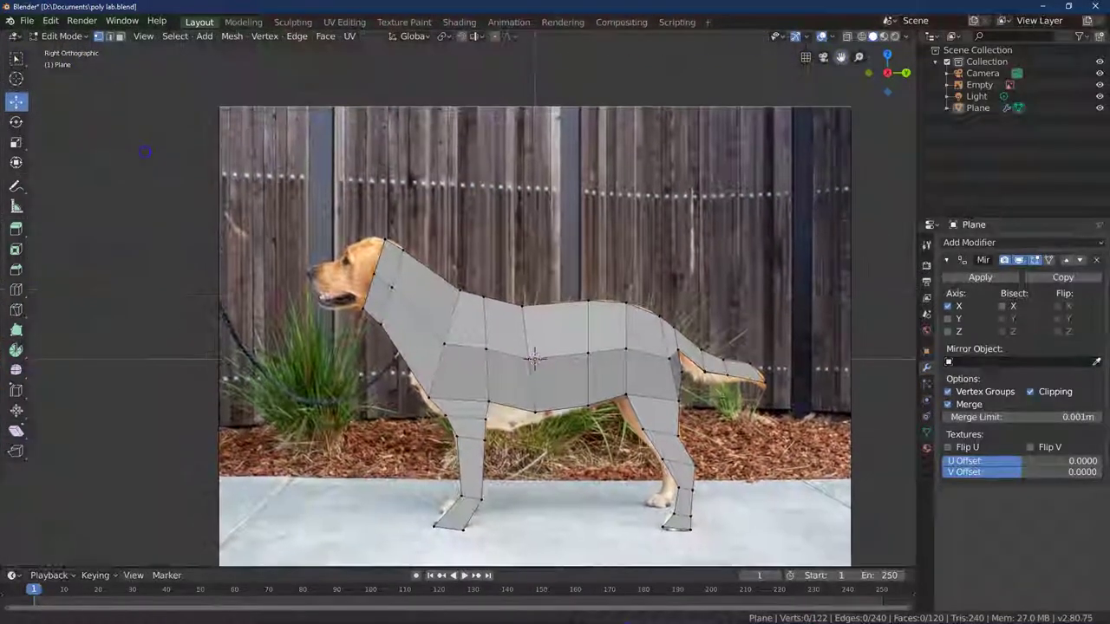
{"action": "left_click_drag", "start_coordinate": [857, 58], "coordinate": [672, 102]}
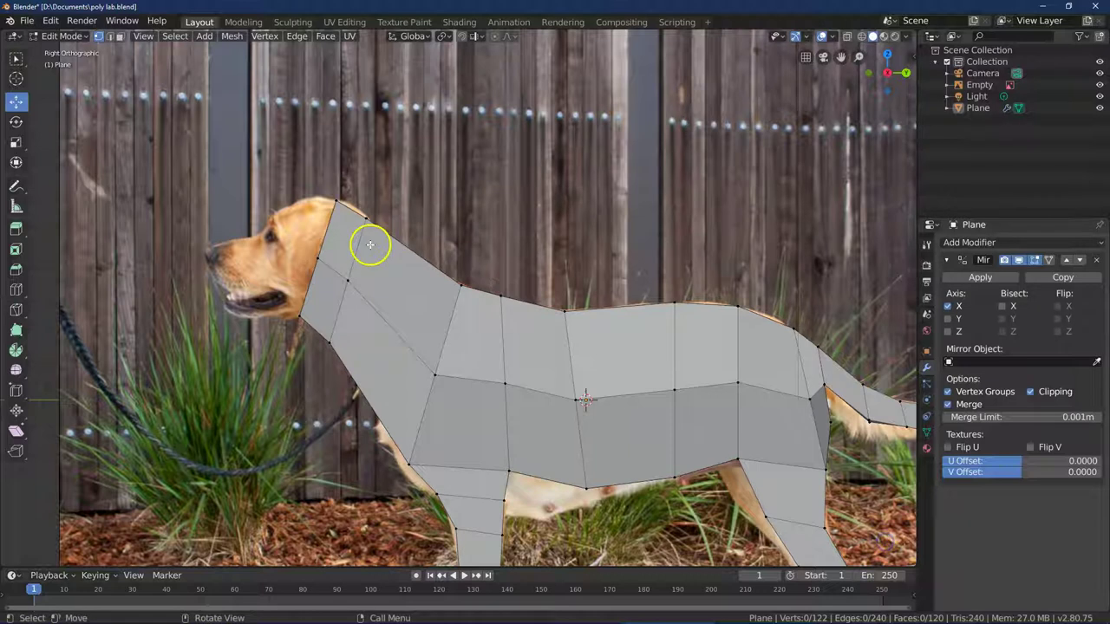
Step: Select the four faces closing the neck's front end and extrude their edges about -0.137 m in Y and 0.0165 m in Z
{"action": "left_click", "coordinate": [17, 59]}
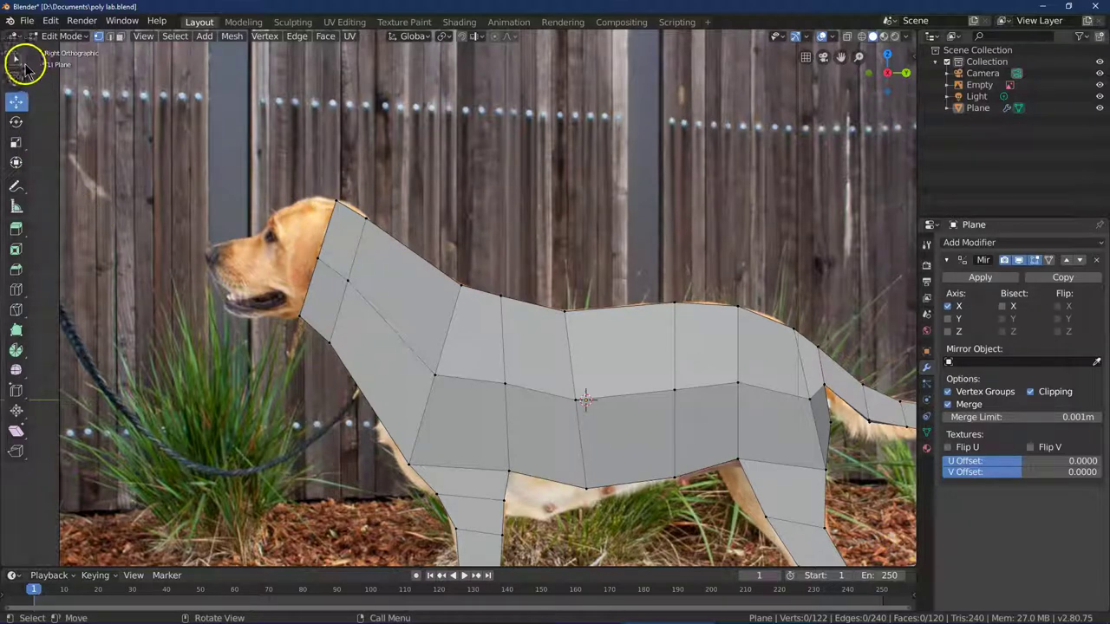
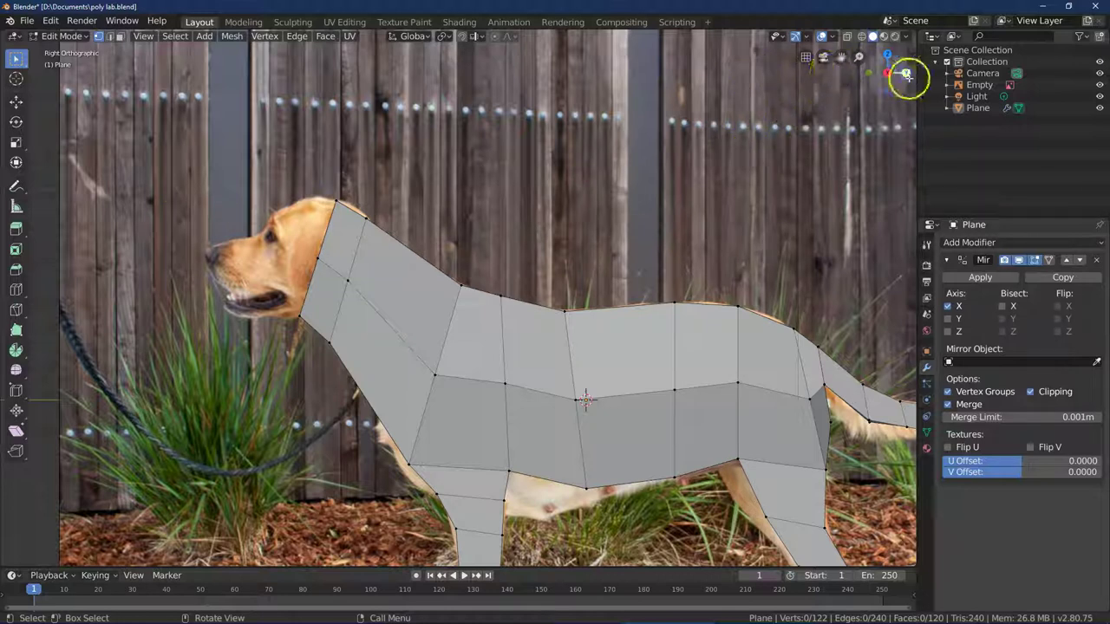
{"action": "left_click_drag", "start_coordinate": [907, 69], "coordinate": [867, 83]}
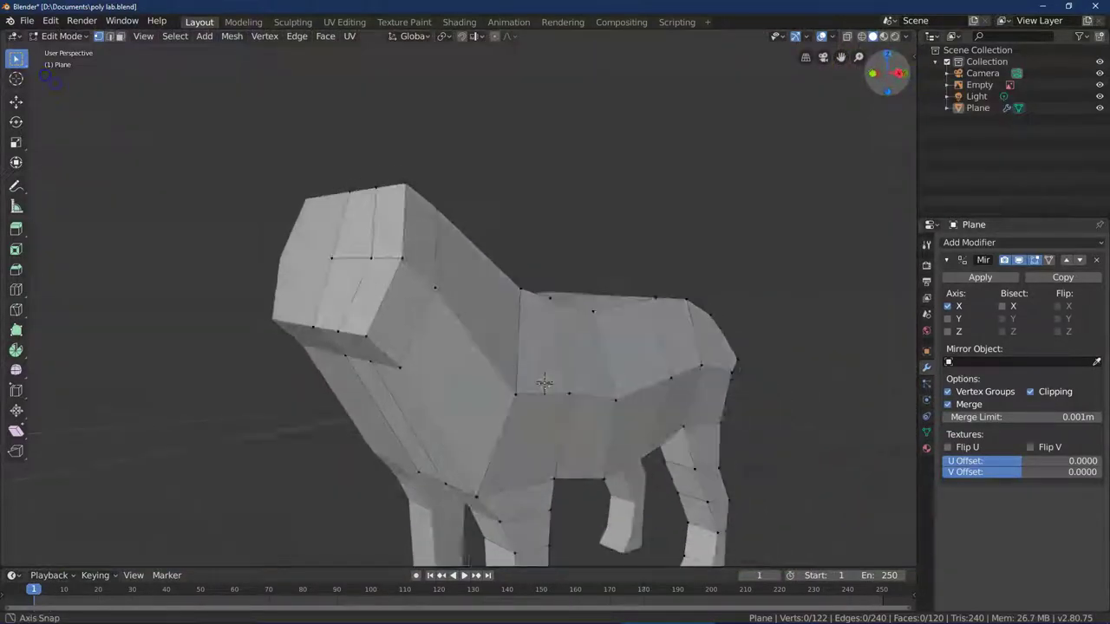
{"action": "left_click", "coordinate": [368, 287]}
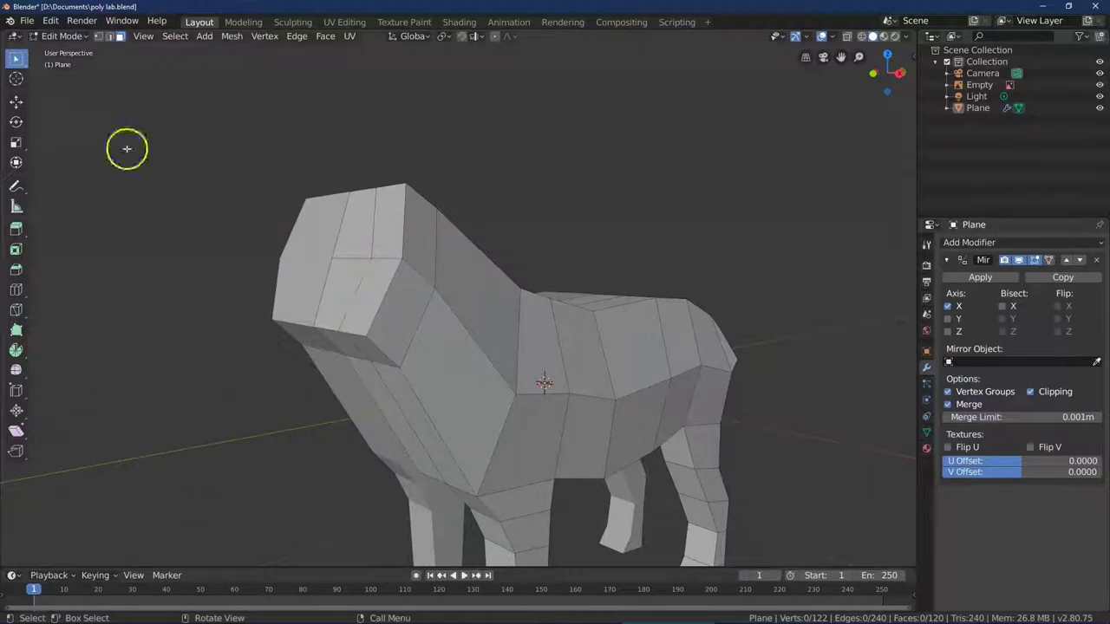
{"action": "key", "text": "k"}
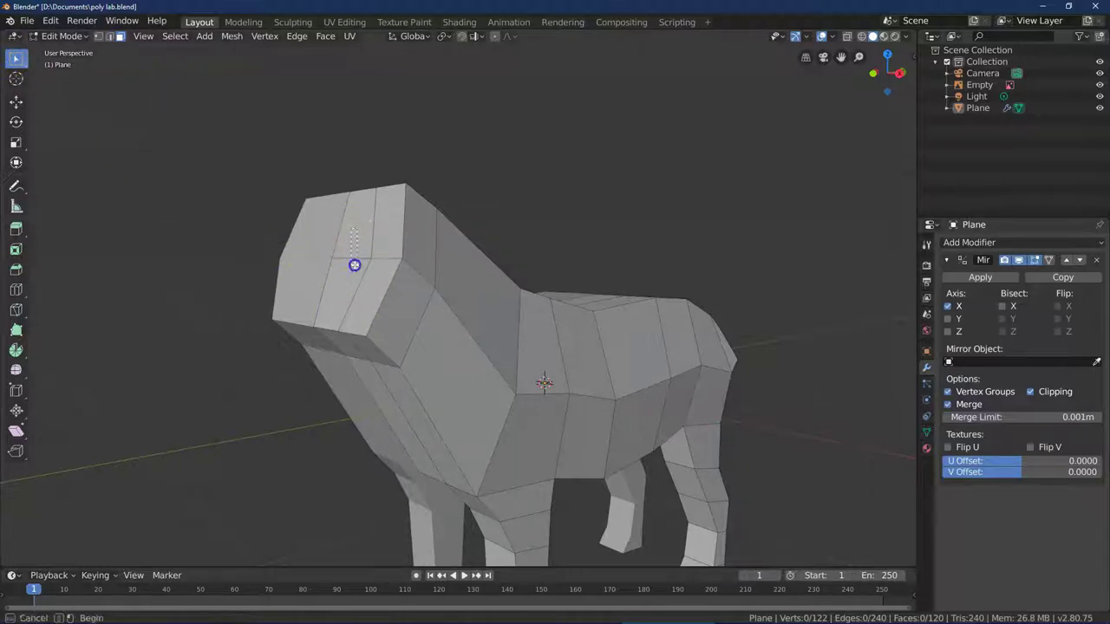
{"action": "left_click_drag", "start_coordinate": [379, 286], "coordinate": [381, 288]}
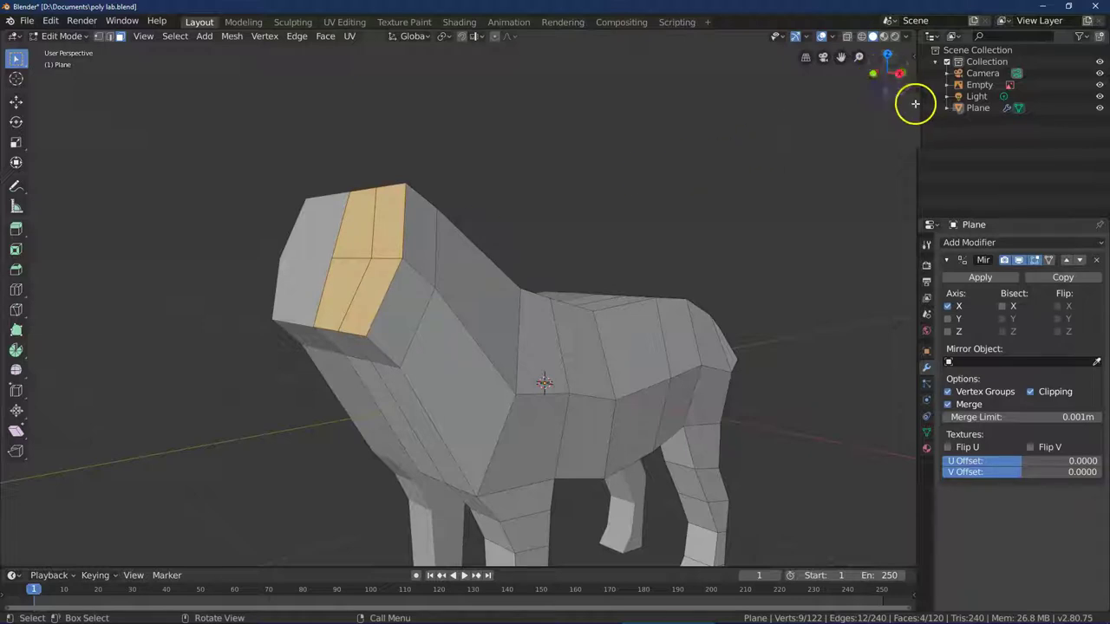
{"action": "left_click", "coordinate": [899, 74]}
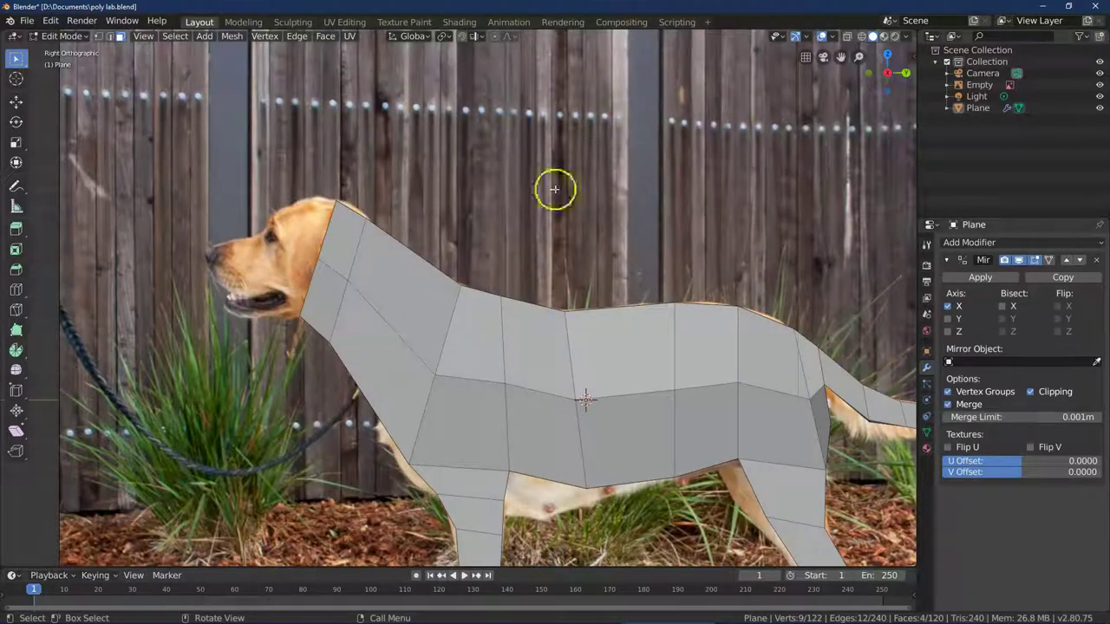
{"action": "left_click", "coordinate": [308, 39]}
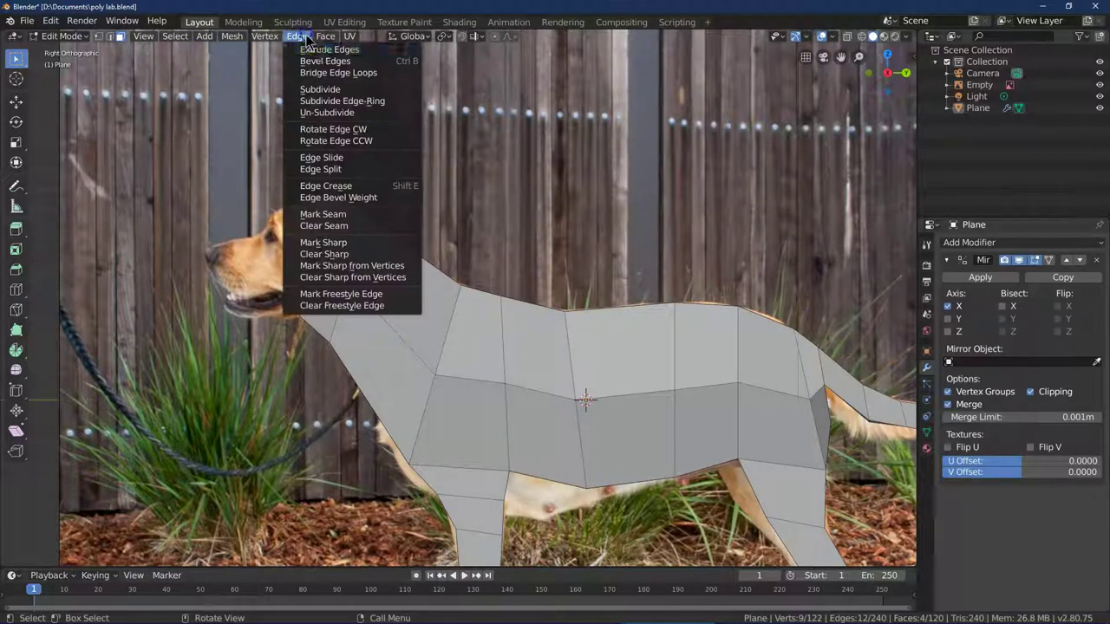
{"action": "left_click", "coordinate": [307, 43]}
{"action": "mouse_move", "coordinate": [307, 44]}
{"action": "left_mouse_down"}
{"action": "mouse_move", "coordinate": [258, 55]}
{"action": "mouse_move", "coordinate": [288, 42]}
{"action": "left_mouse_up"}
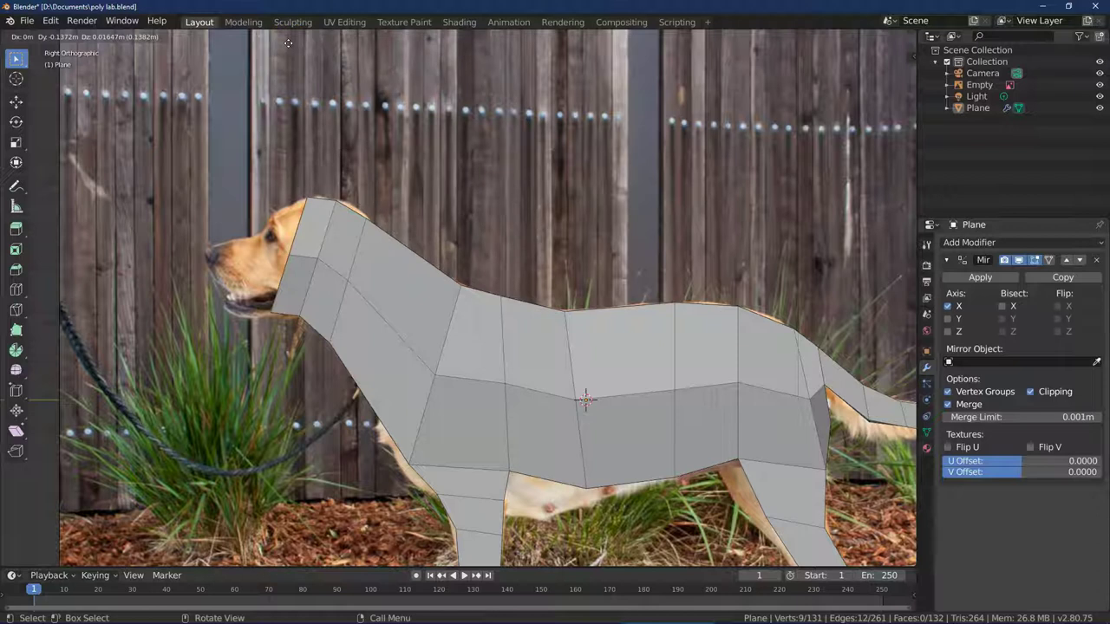
{"action": "left_click", "coordinate": [288, 42]}
Step: Extrude the head edges twice more, by Y -0.145 m, Z -0.0659 m and by Y -0.0878 m, Z -0.0961 m
{"action": "key", "text": "ctrl+e"}
{"action": "left_click_drag", "start_coordinate": [307, 43], "coordinate": [264, 57]}
{"action": "key", "text": "ctrl+e"}
{"action": "left_click", "coordinate": [319, 43]}
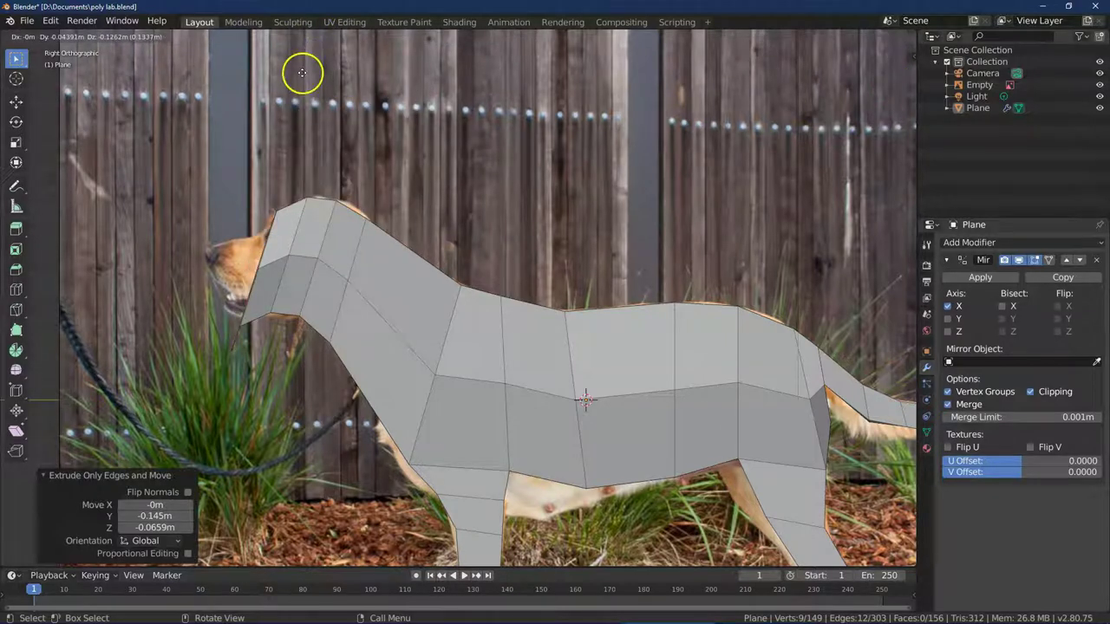
{"action": "left_click", "coordinate": [293, 66]}
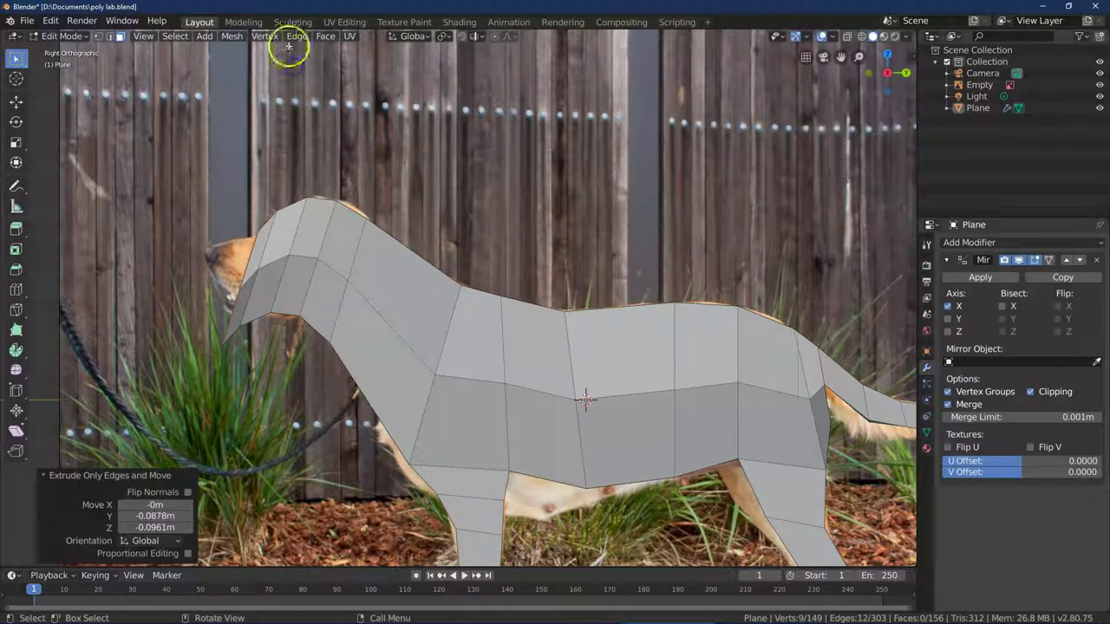
Step: Extrude the muzzle segment -0.25 m in Y and -0.0768 m in Z to reach the photo's nose
{"action": "key", "text": "ctrl+e"}
{"action": "left_click", "coordinate": [296, 45]}
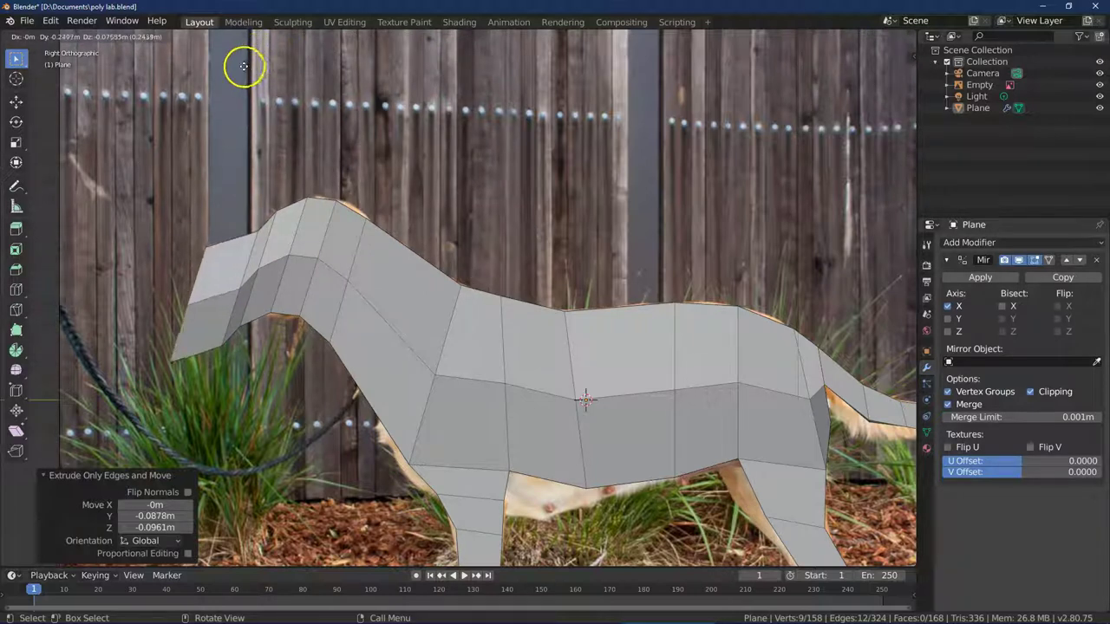
{"action": "left_click", "coordinate": [243, 66]}
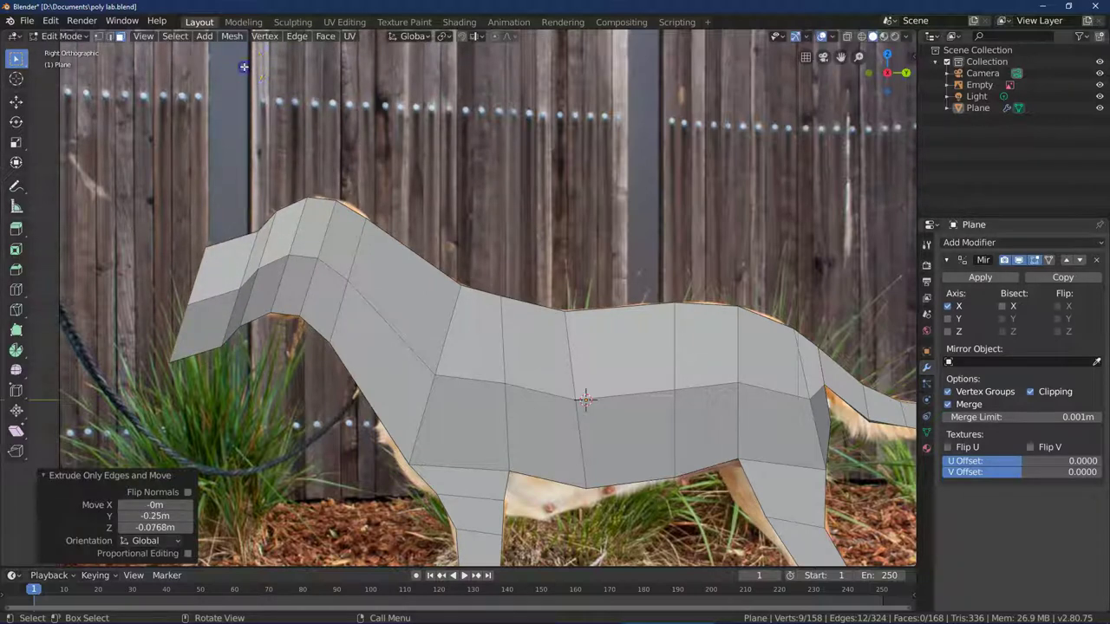
Step: In wireframe with vertex selection, adjust the first head segment's bottom vertices to the photo's jaw line and deselect them
{"action": "left_click", "coordinate": [867, 37]}
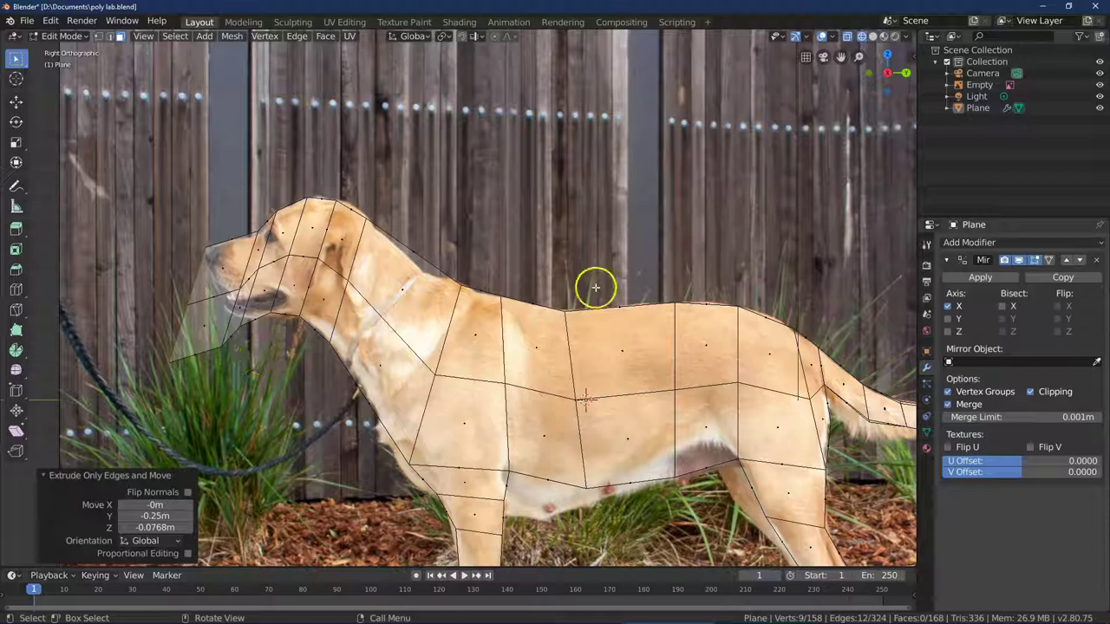
{"action": "left_click_drag", "start_coordinate": [859, 58], "coordinate": [954, 43]}
{"action": "left_click_drag", "start_coordinate": [41, 47], "coordinate": [47, 46]}
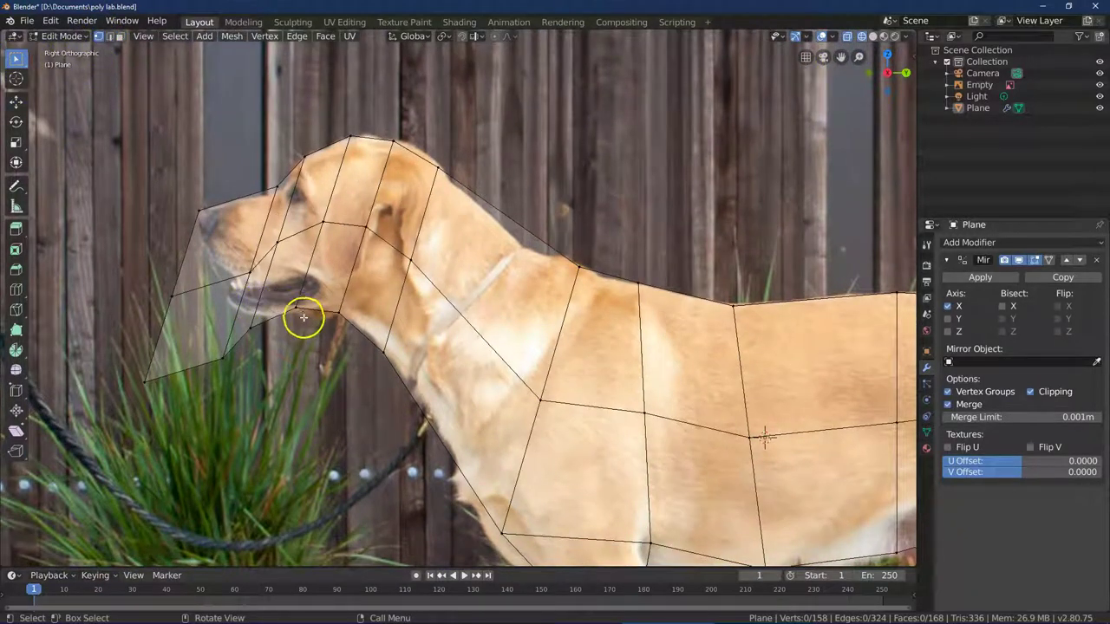
{"action": "left_click_drag", "start_coordinate": [310, 353], "coordinate": [318, 349]}
{"action": "left_click_drag", "start_coordinate": [281, 286], "coordinate": [301, 263]}
{"action": "left_click", "coordinate": [15, 101]}
{"action": "left_click", "coordinate": [313, 396]}
Step: Move the second head segment's bottom vertices toward the throat along Y and raise them 0.0498 m in Z
{"action": "left_click", "coordinate": [17, 60]}
{"action": "left_click", "coordinate": [18, 60]}
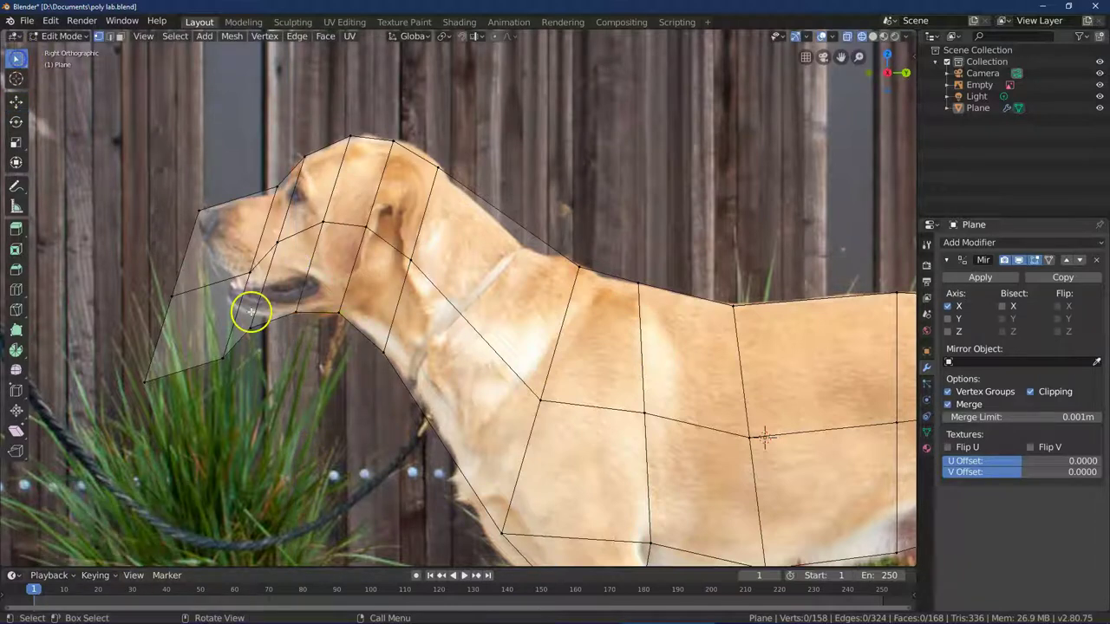
{"action": "left_click_drag", "start_coordinate": [268, 355], "coordinate": [324, 331]}
{"action": "left_click", "coordinate": [16, 102]}
{"action": "left_click_drag", "start_coordinate": [278, 286], "coordinate": [276, 269]}
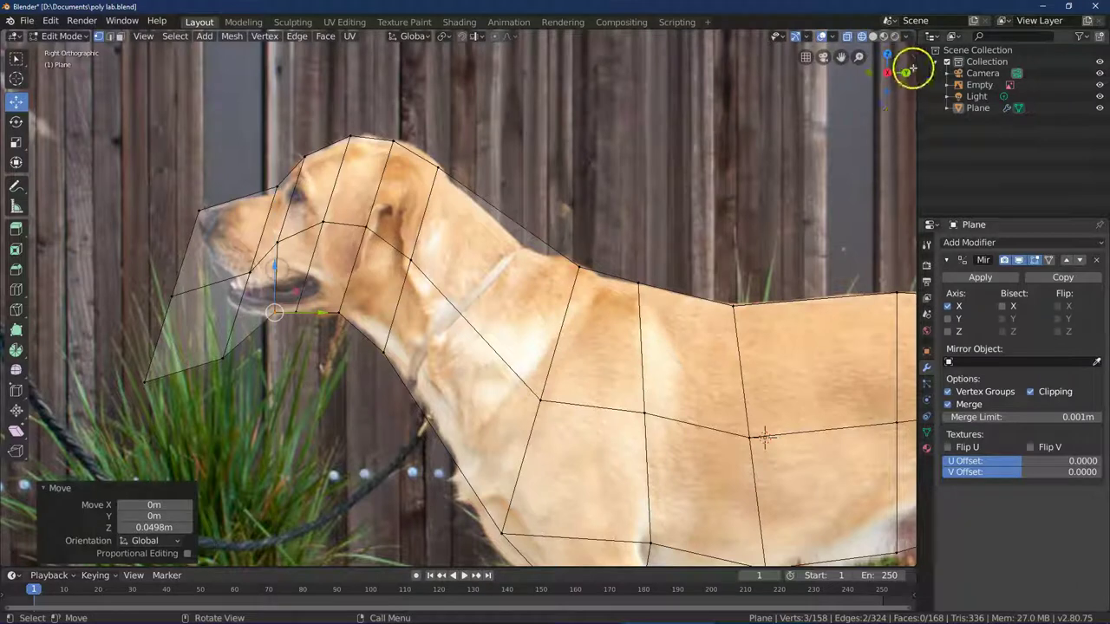
Step: Move the third head segment's bottom vertices up and toward the throat so they sit on the photo's chin
{"action": "mouse_move", "coordinate": [904, 67]}
{"action": "left_mouse_down"}
{"action": "mouse_move", "coordinate": [12, 53]}
{"action": "mouse_move", "coordinate": [147, 69]}
{"action": "mouse_move", "coordinate": [11, 65]}
{"action": "mouse_move", "coordinate": [887, 75]}
{"action": "left_mouse_up"}
{"action": "left_click", "coordinate": [887, 73]}
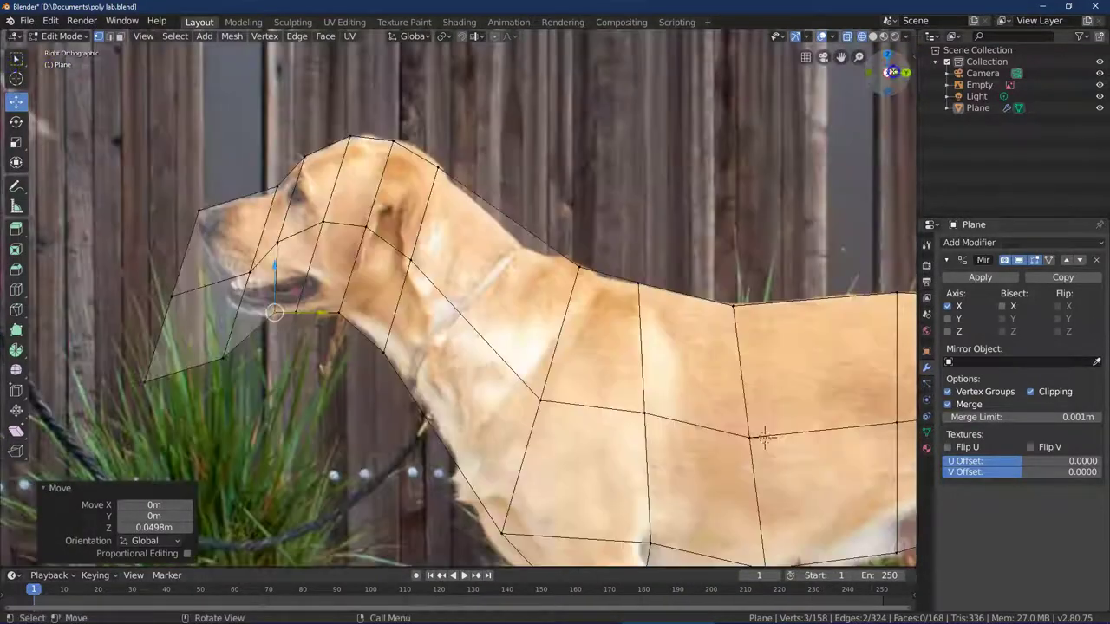
{"action": "left_click", "coordinate": [16, 58]}
{"action": "left_click", "coordinate": [16, 104]}
{"action": "left_click", "coordinate": [223, 356]}
{"action": "left_click_drag", "start_coordinate": [223, 316], "coordinate": [223, 271]}
{"action": "left_click_drag", "start_coordinate": [271, 312], "coordinate": [298, 313]}
{"action": "left_click_drag", "start_coordinate": [247, 265], "coordinate": [248, 269]}
Step: Raise the middle and bottom vertices of the muzzle tip together along Z
{"action": "left_click", "coordinate": [15, 59]}
{"action": "left_click_drag", "start_coordinate": [119, 265], "coordinate": [200, 401]}
{"action": "left_click", "coordinate": [17, 102]}
{"action": "left_click_drag", "start_coordinate": [159, 299], "coordinate": [159, 268]}
Step: Move the bottom vertices of the muzzle tip up and back along Y to the front of the photo's lower jaw
{"action": "left_click", "coordinate": [16, 59]}
{"action": "left_click_drag", "start_coordinate": [119, 322], "coordinate": [174, 389]}
{"action": "left_click", "coordinate": [16, 102]}
{"action": "left_click_drag", "start_coordinate": [198, 349], "coordinate": [234, 274]}
{"action": "left_click_drag", "start_coordinate": [283, 311], "coordinate": [274, 306]}
{"action": "left_click_drag", "start_coordinate": [233, 270], "coordinate": [233, 267]}
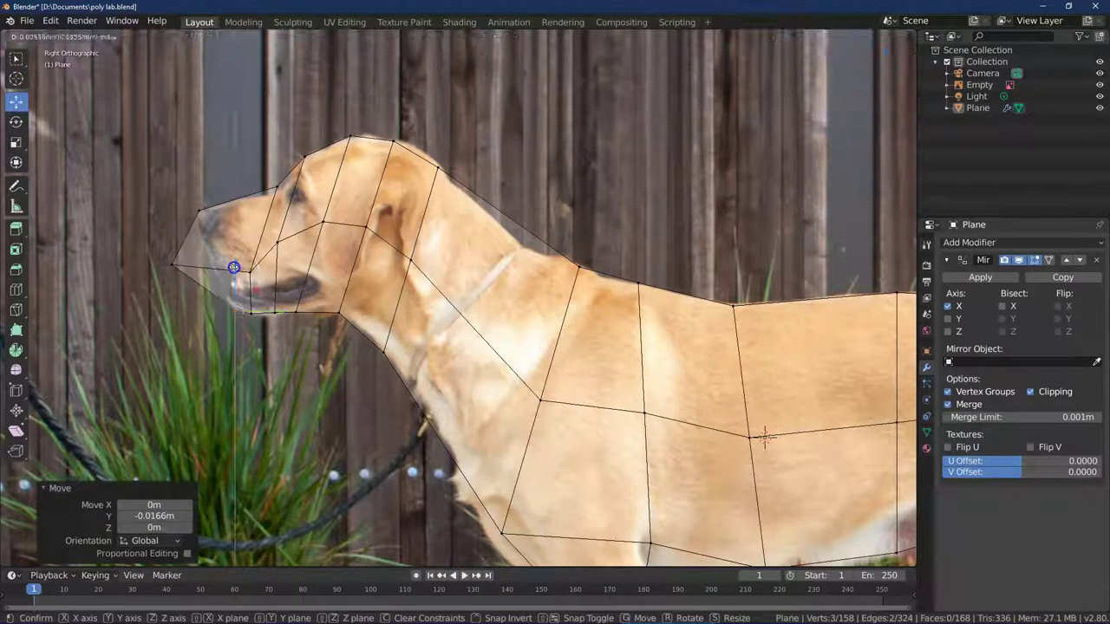
{"action": "left_click", "coordinate": [144, 267]}
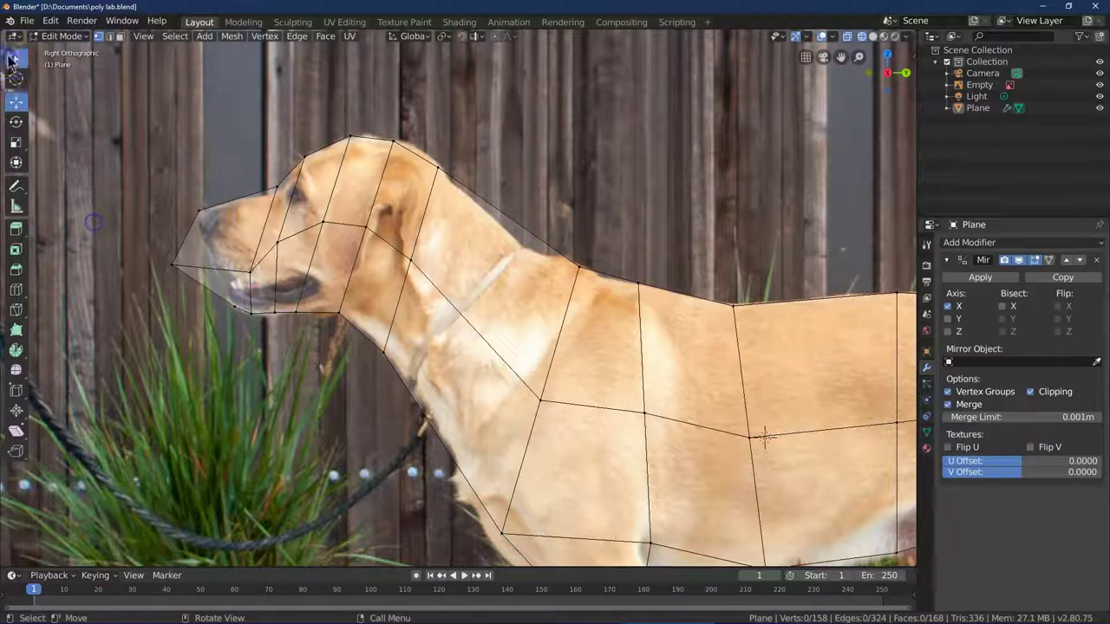
Step: Move the middle vertices of the muzzle tip back along Y to the photo's upper lip and deselect them
{"action": "left_click_drag", "start_coordinate": [141, 203], "coordinate": [179, 315]}
{"action": "left_click_drag", "start_coordinate": [194, 264], "coordinate": [265, 271]}
{"action": "left_click", "coordinate": [157, 208]}
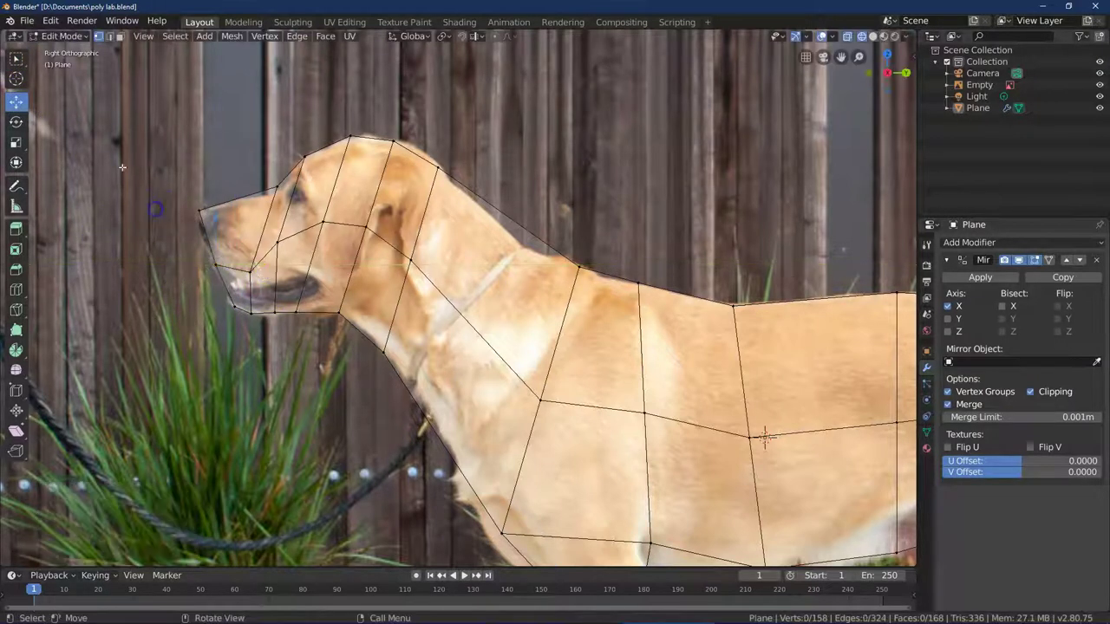
Step: Fine-tune the top vertices of the muzzle tip in Z and Y to match the photo's nose
{"action": "left_click", "coordinate": [15, 59]}
{"action": "left_click_drag", "start_coordinate": [186, 195], "coordinate": [210, 228]}
{"action": "left_click", "coordinate": [17, 103]}
{"action": "left_click_drag", "start_coordinate": [198, 166], "coordinate": [196, 176]}
{"action": "left_click_drag", "start_coordinate": [243, 220], "coordinate": [236, 227]}
{"action": "left_click_drag", "start_coordinate": [191, 169], "coordinate": [199, 166]}
{"action": "left_click_drag", "start_coordinate": [235, 216], "coordinate": [241, 218]}
{"action": "left_click", "coordinate": [226, 154]}
Step: Lower the top vertices where the muzzle meets the forehead along Z to follow the photo's outline
{"action": "left_click", "coordinate": [17, 59]}
{"action": "left_click_drag", "start_coordinate": [254, 173], "coordinate": [287, 205]}
{"action": "left_click", "coordinate": [19, 103]}
{"action": "left_click_drag", "start_coordinate": [278, 143], "coordinate": [280, 152]}
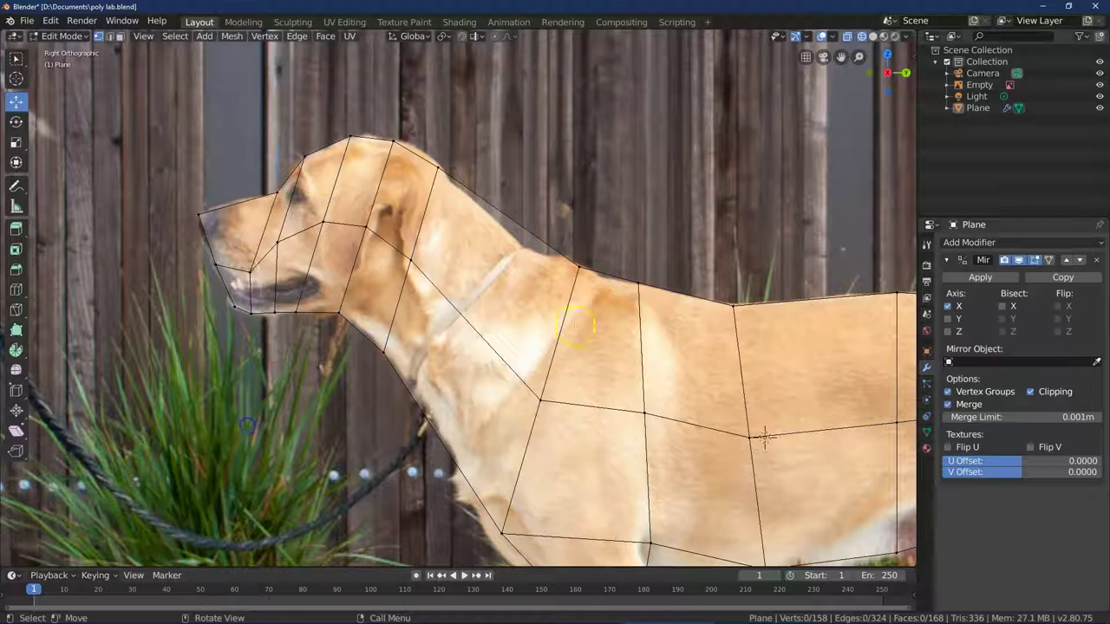
Step: Examine the new head and the whole dog in solid shading, in perspective and against the side-view photo
{"action": "left_click_drag", "start_coordinate": [902, 69], "coordinate": [860, 55]}
{"action": "left_click", "coordinate": [873, 36]}
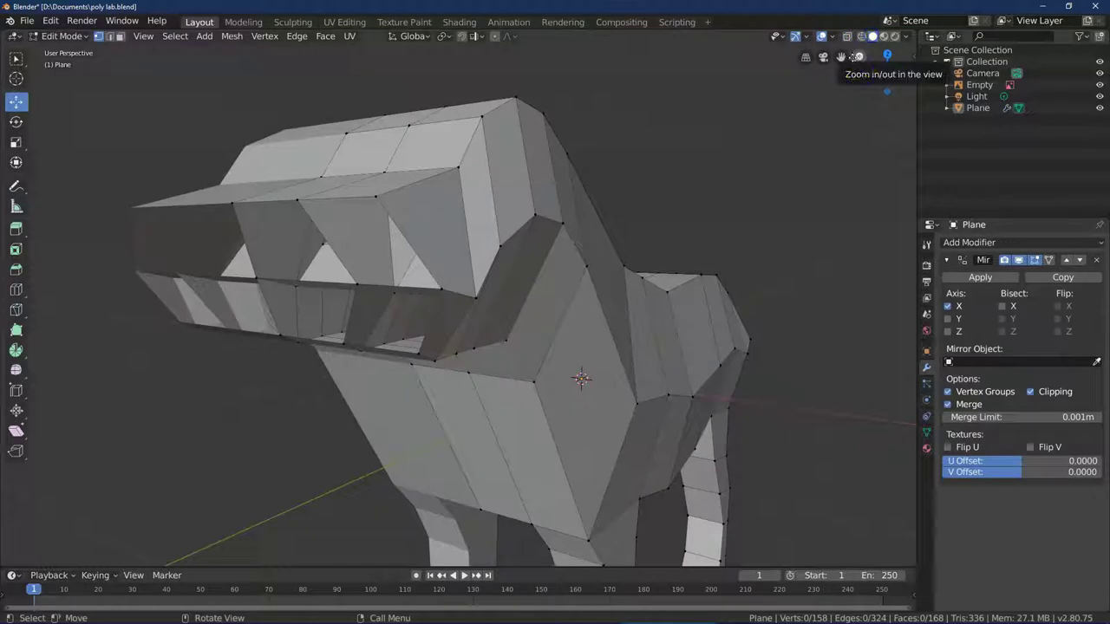
{"action": "left_click_drag", "start_coordinate": [859, 57], "coordinate": [834, 167]}
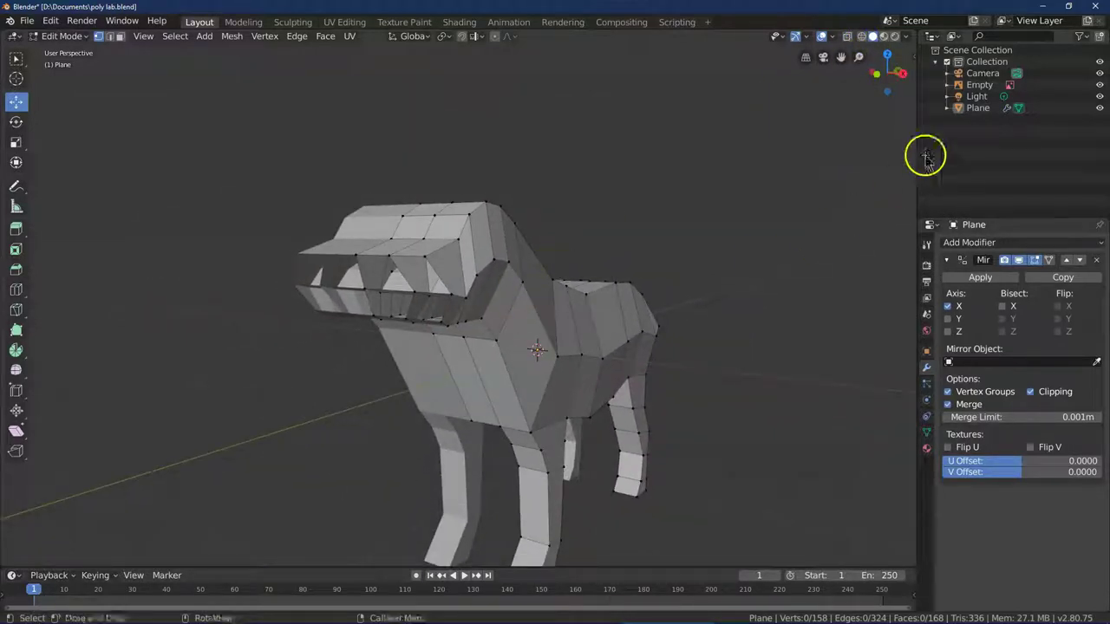
{"action": "left_click_drag", "start_coordinate": [904, 74], "coordinate": [817, 85]}
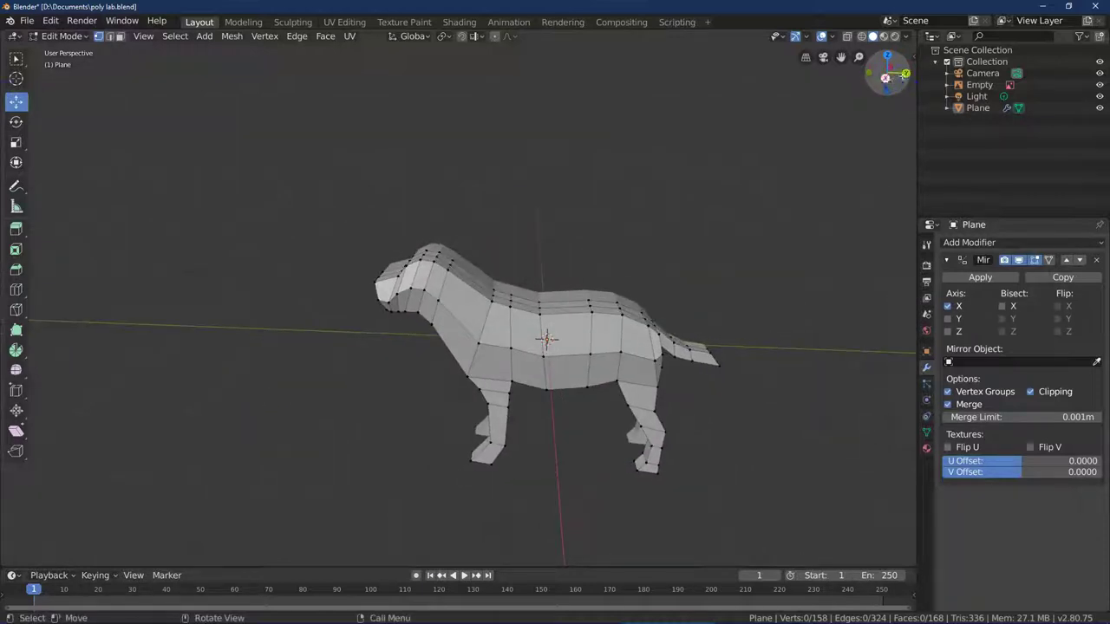
{"action": "left_click", "coordinate": [886, 79]}
{"action": "left_click_drag", "start_coordinate": [865, 59], "coordinate": [848, 549]}
{"action": "left_click_drag", "start_coordinate": [837, 57], "coordinate": [727, 547]}
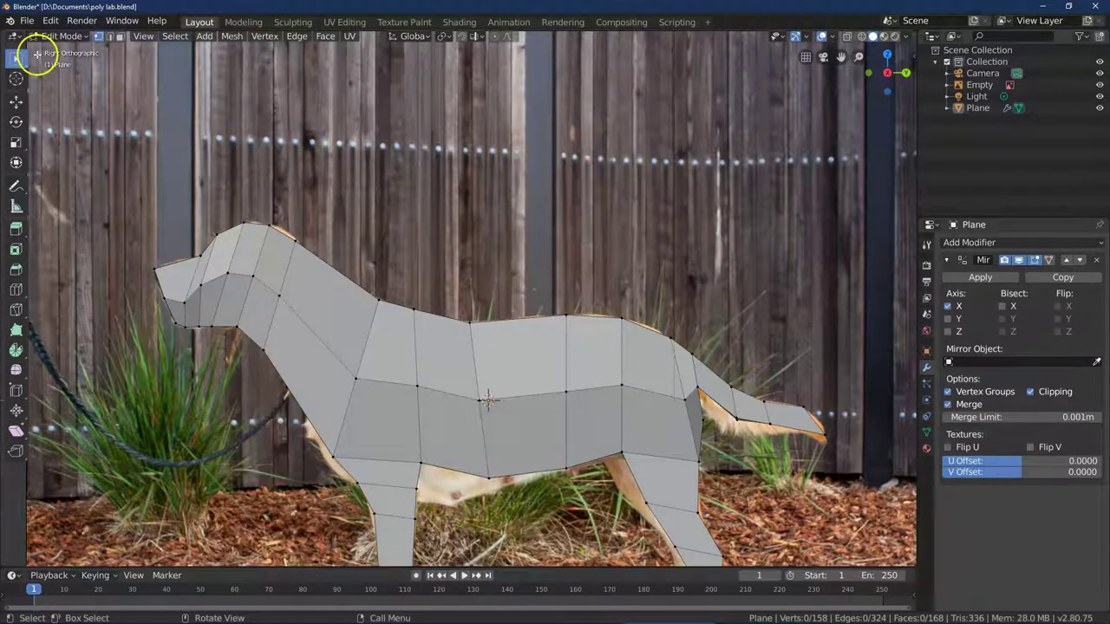
Step: Create a new face from the three vertices along the lower front edge of the muzzle
{"action": "left_click_drag", "start_coordinate": [164, 264], "coordinate": [146, 275]}
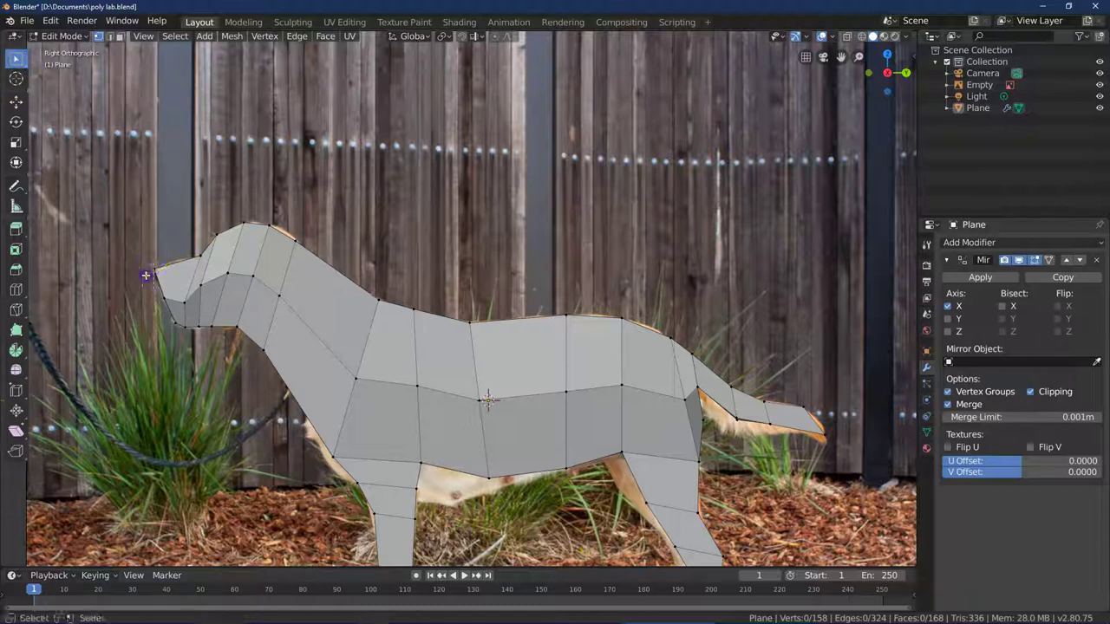
{"action": "left_click_drag", "start_coordinate": [177, 332], "coordinate": [177, 332]}
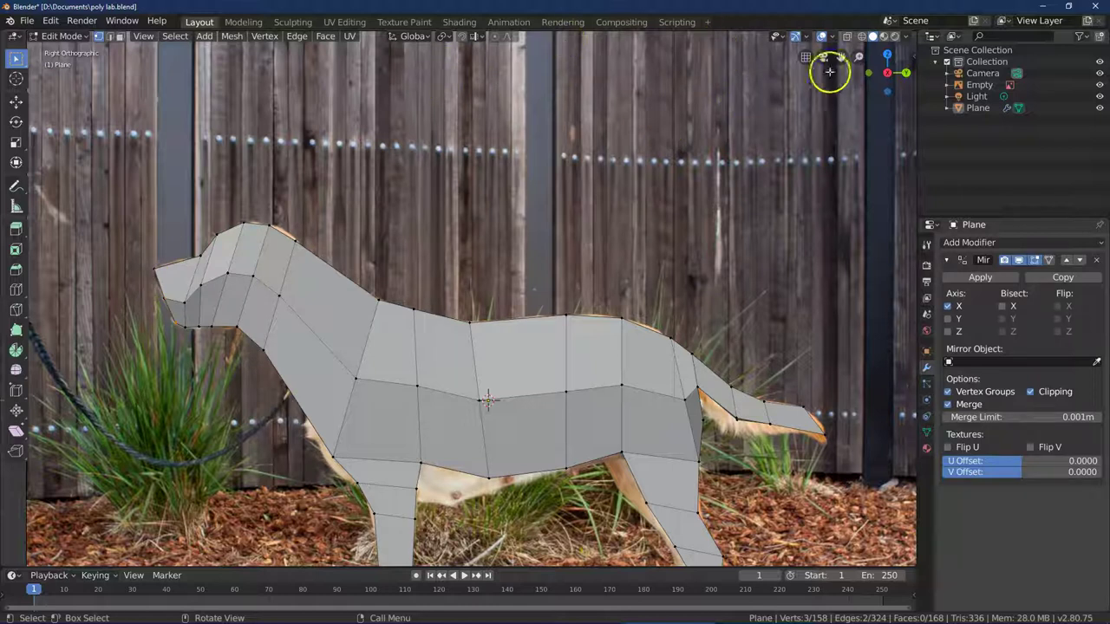
{"action": "left_click", "coordinate": [265, 38]}
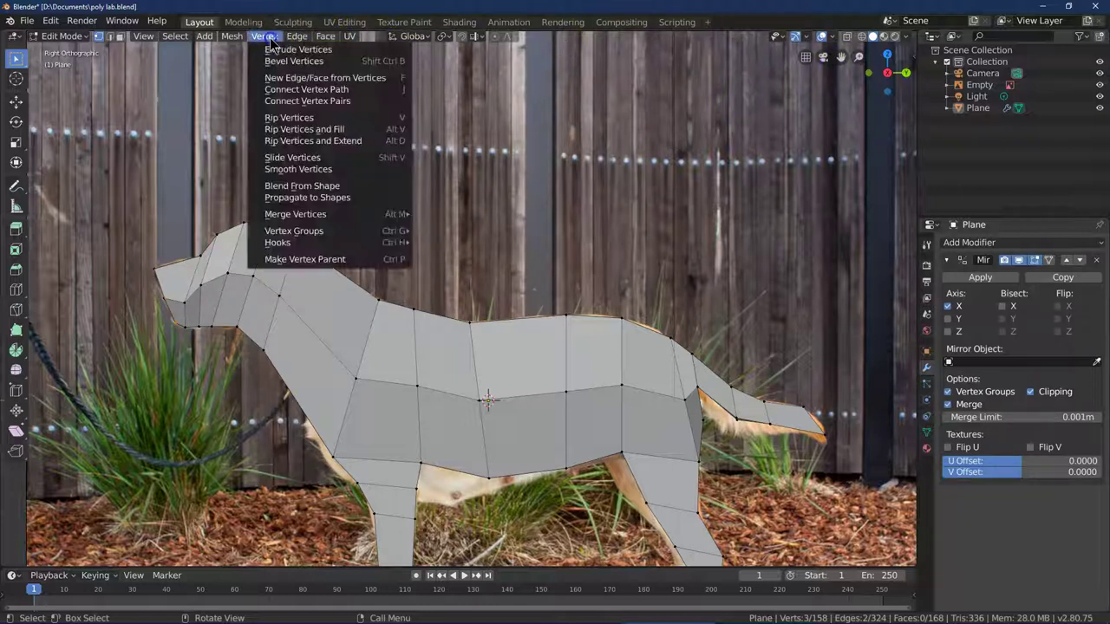
{"action": "left_click", "coordinate": [347, 80]}
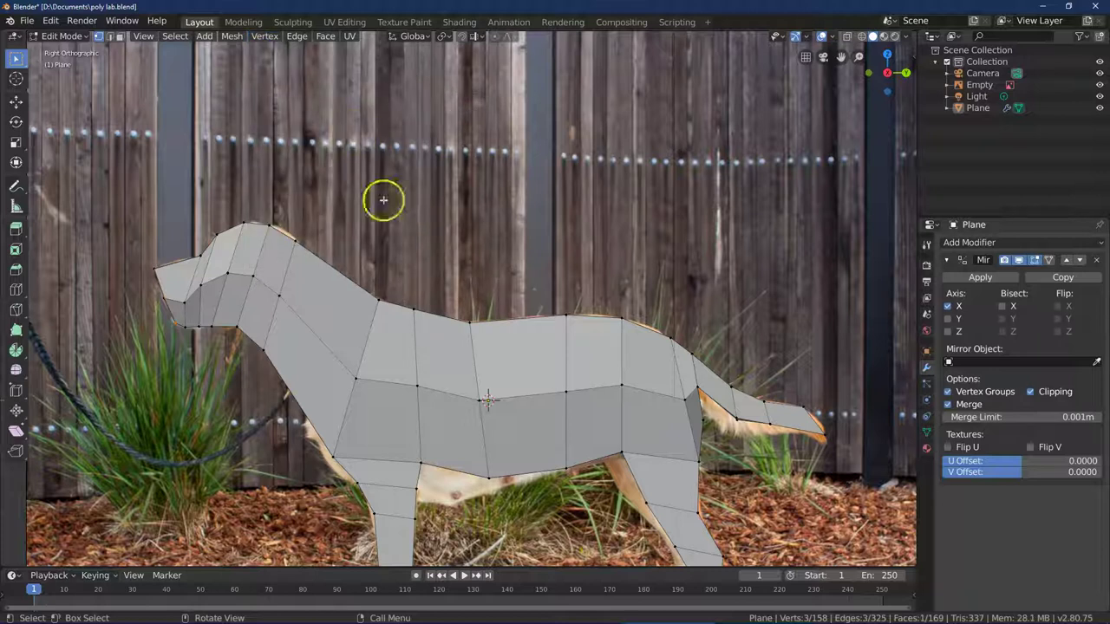
Step: Select the vertices at the tip of the tail and close its open end with a new face
{"action": "left_click_drag", "start_coordinate": [797, 384], "coordinate": [844, 457]}
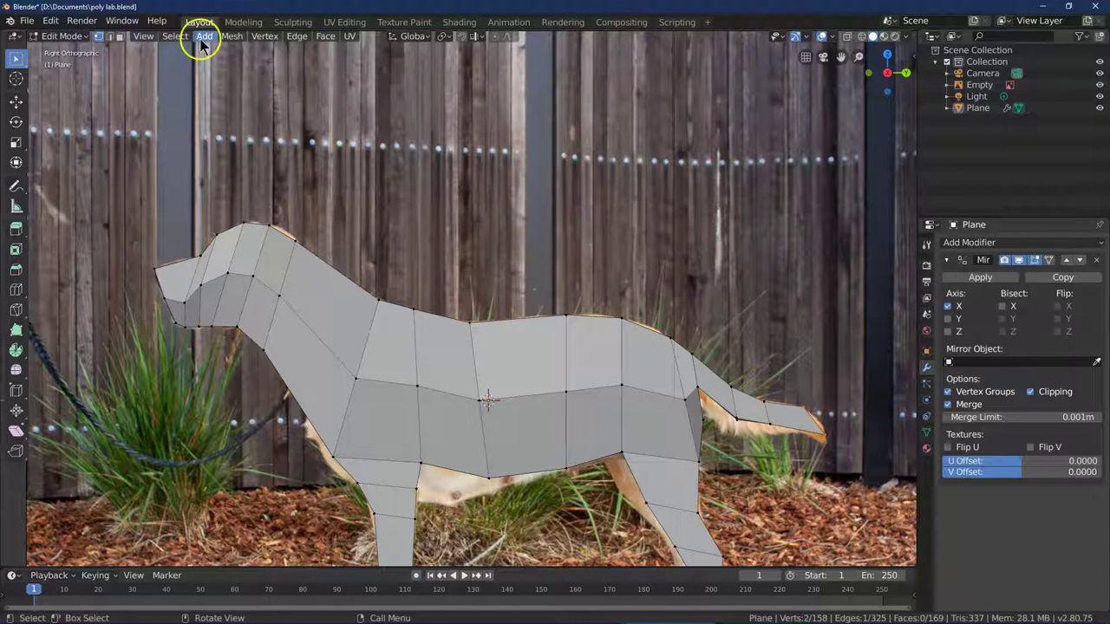
{"action": "left_click", "coordinate": [264, 36]}
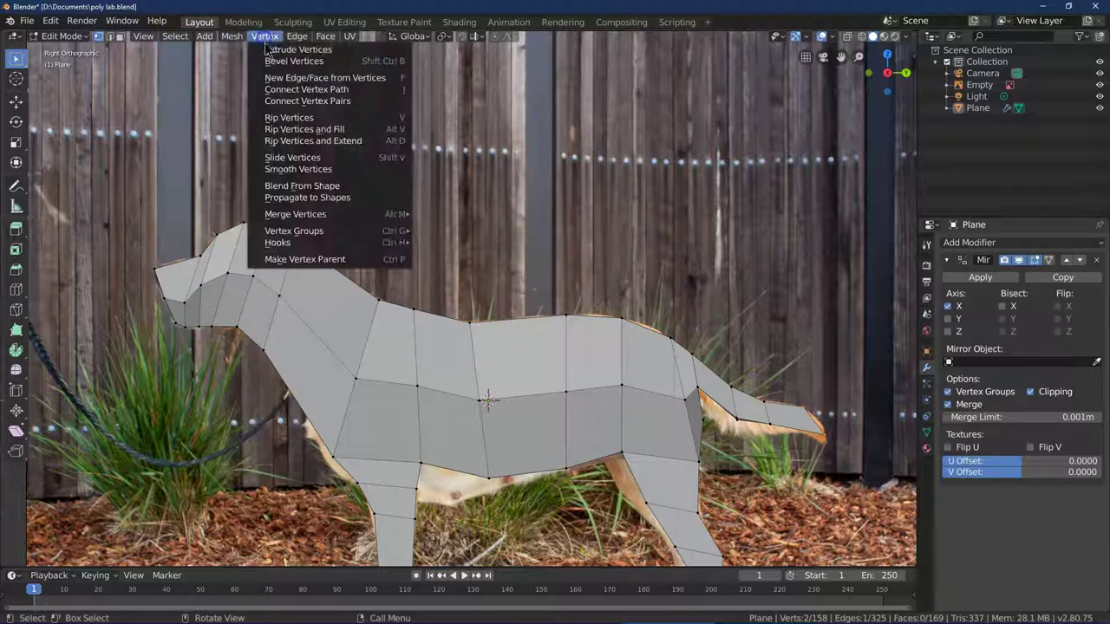
{"action": "left_click", "coordinate": [295, 78]}
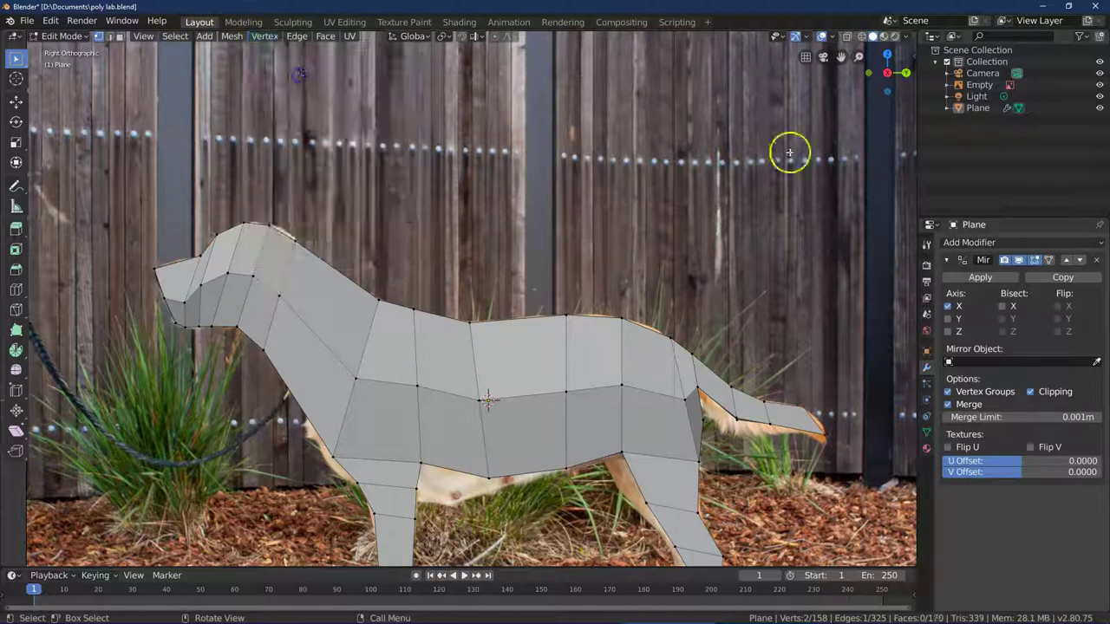
Step: Try to select the vertices of the muzzle tip for a new face in the side view
{"action": "left_click_drag", "start_coordinate": [906, 76], "coordinate": [35, 75]}
{"action": "left_click", "coordinate": [901, 74]}
{"action": "key", "text": "KP_3"}
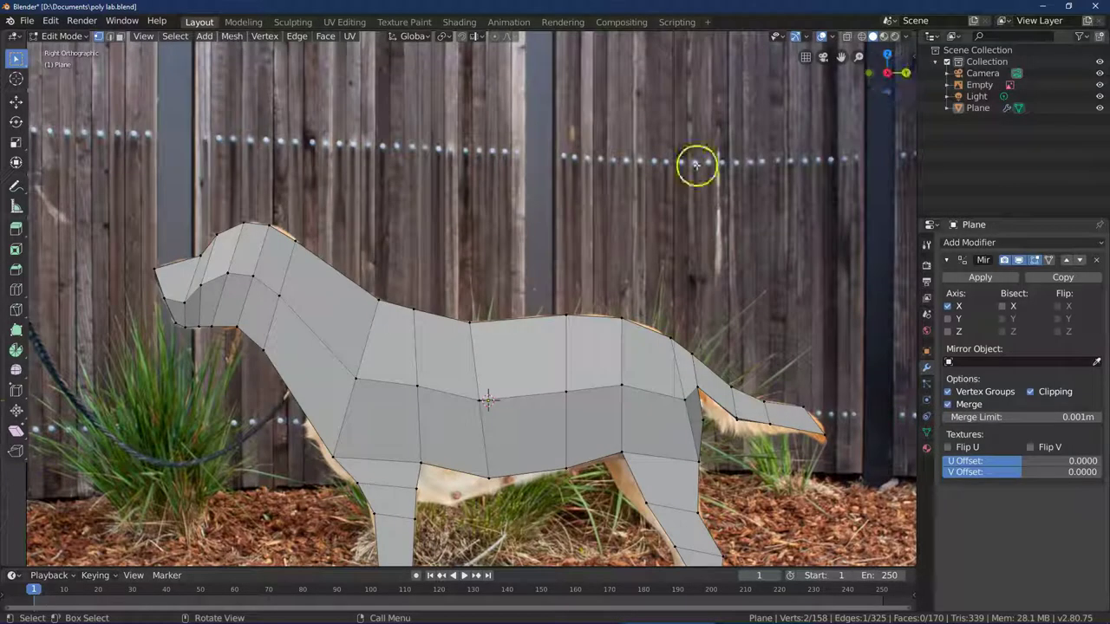
{"action": "mouse_move", "coordinate": [142, 285]}
{"action": "left_mouse_down"}
{"action": "mouse_move", "coordinate": [142, 304]}
{"action": "mouse_move", "coordinate": [150, 301]}
{"action": "left_mouse_up"}
{"action": "left_click", "coordinate": [176, 302], "text": "shift"}
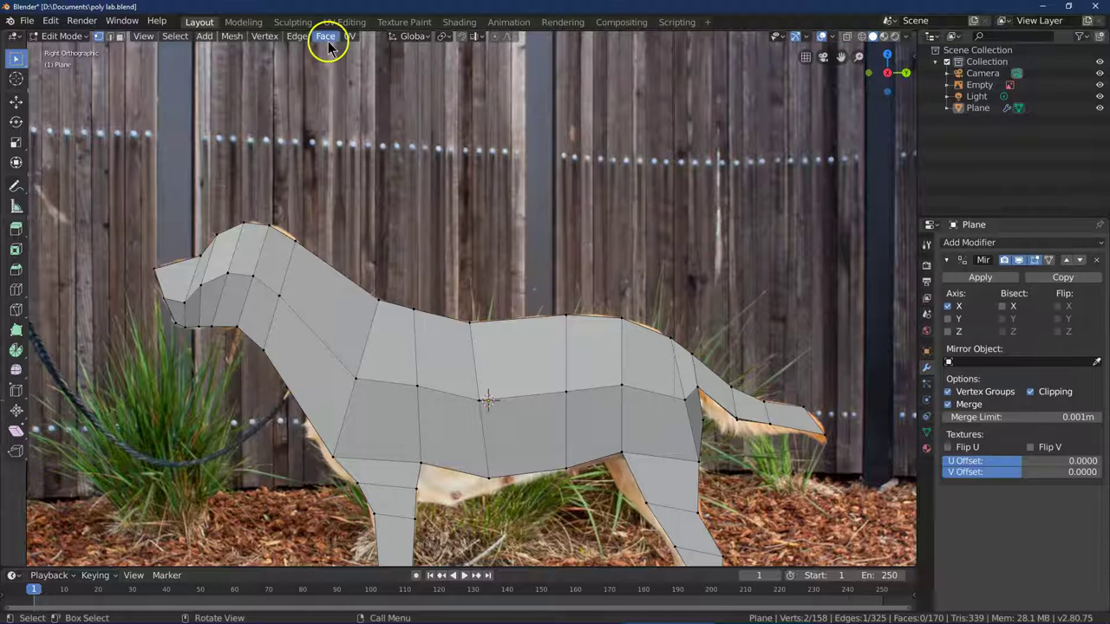
{"action": "left_click", "coordinate": [264, 36]}
{"action": "left_click", "coordinate": [161, 303], "text": "shift"}
{"action": "left_click", "coordinate": [265, 36]}
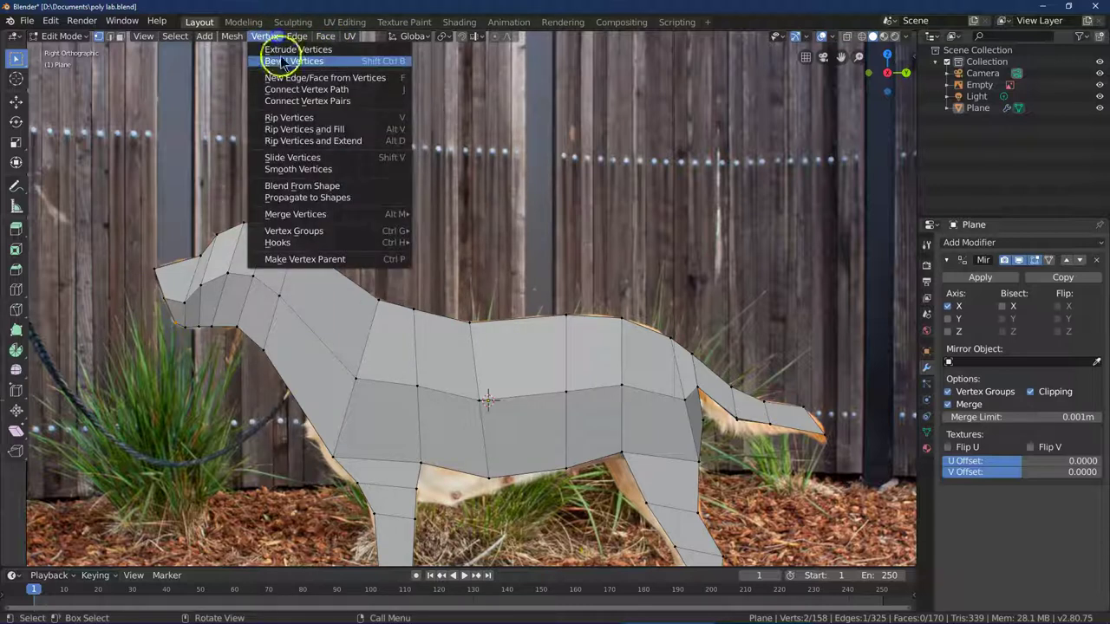
Step: Create a new face from the three frontmost muzzle vertices, selecting them from above in wireframe shading
{"action": "left_click_drag", "start_coordinate": [905, 73], "coordinate": [858, 96]}
{"action": "middle_click_drag", "start_coordinate": [482, 401], "coordinate": [475, 370]}
{"action": "mouse_move", "coordinate": [887, 77]}
{"action": "left_mouse_down"}
{"action": "mouse_move", "coordinate": [859, 55]}
{"action": "mouse_move", "coordinate": [847, 488]}
{"action": "left_mouse_up"}
{"action": "left_click", "coordinate": [887, 55]}
{"action": "left_click", "coordinate": [862, 36]}
{"action": "left_click_drag", "start_coordinate": [552, 428], "coordinate": [473, 401]}
{"action": "left_click", "coordinate": [267, 37]}
{"action": "left_click", "coordinate": [292, 78]}
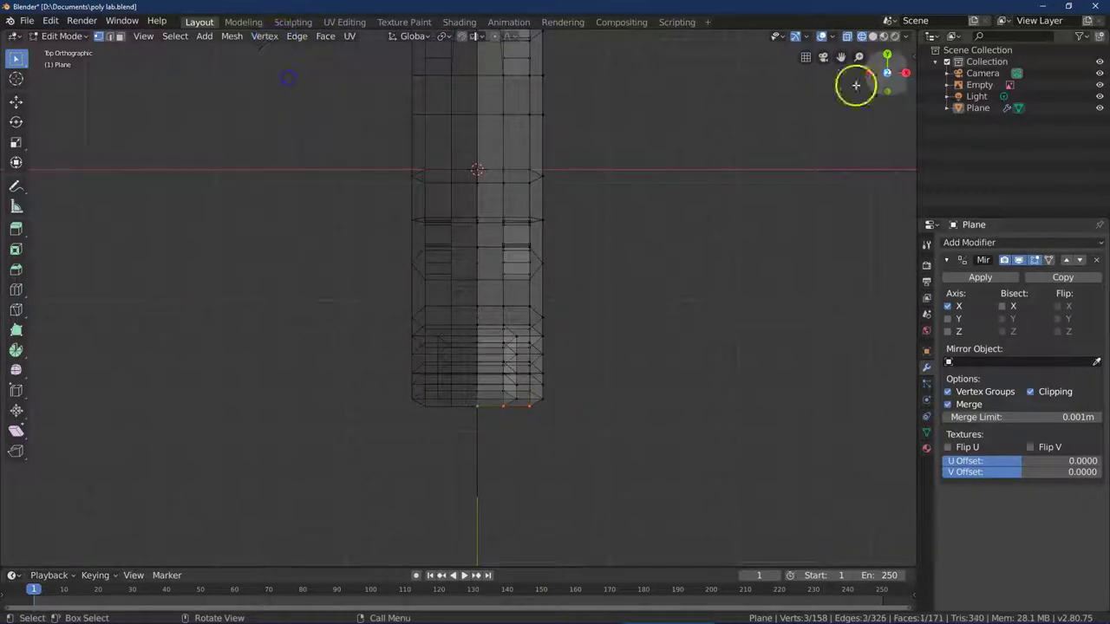
Step: Return to solid shading and try to create another face from vertices boxed at the head's front
{"action": "left_click_drag", "start_coordinate": [877, 77], "coordinate": [887, 511]}
{"action": "left_click", "coordinate": [872, 36]}
{"action": "left_click_drag", "start_coordinate": [905, 76], "coordinate": [878, 75]}
{"action": "left_click", "coordinate": [143, 162]}
{"action": "left_click_drag", "start_coordinate": [337, 264], "coordinate": [386, 307]}
{"action": "left_click", "coordinate": [264, 36]}
{"action": "left_click", "coordinate": [277, 77]}
{"action": "left_click_drag", "start_coordinate": [879, 102], "coordinate": [639, 339]}
{"action": "left_click", "coordinate": [604, 292]}
Step: Fill a triangular face between the two upper outer vertices and the middle vertex of the muzzle's open front
{"action": "left_click_drag", "start_coordinate": [913, 89], "coordinate": [575, 318]}
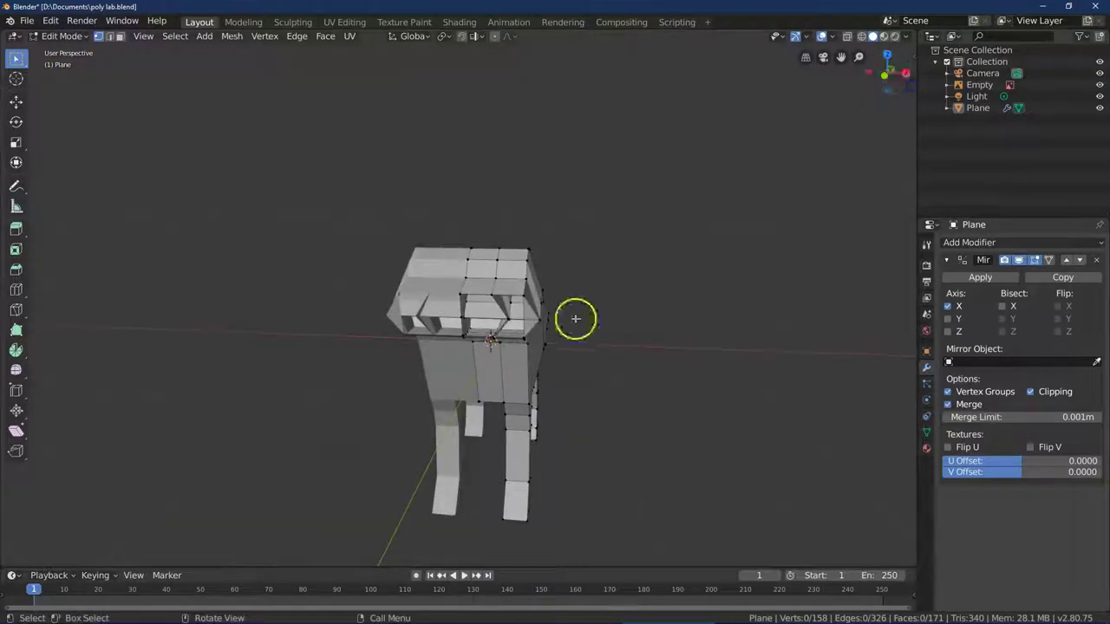
{"action": "mouse_move", "coordinate": [858, 57]}
{"action": "left_mouse_down"}
{"action": "mouse_move", "coordinate": [879, 538]}
{"action": "mouse_move", "coordinate": [887, 77]}
{"action": "mouse_move", "coordinate": [872, 68]}
{"action": "left_mouse_up"}
{"action": "left_click_drag", "start_coordinate": [312, 190], "coordinate": [453, 369]}
{"action": "left_click", "coordinate": [337, 190]}
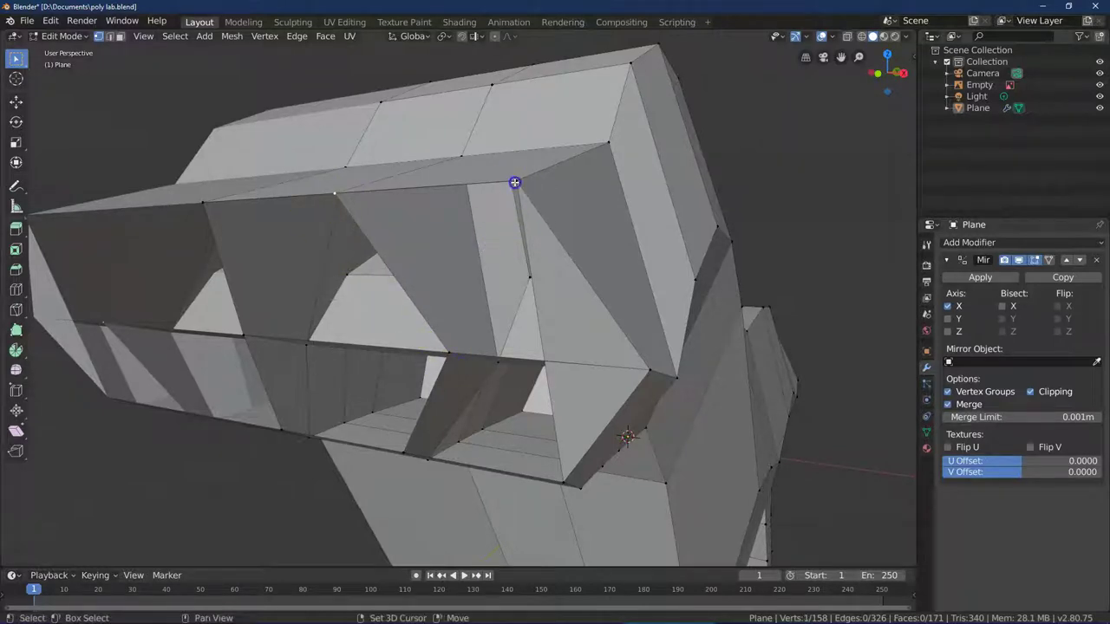
{"action": "left_click", "coordinate": [596, 395], "text": "shift"}
{"action": "left_click", "coordinate": [265, 36]}
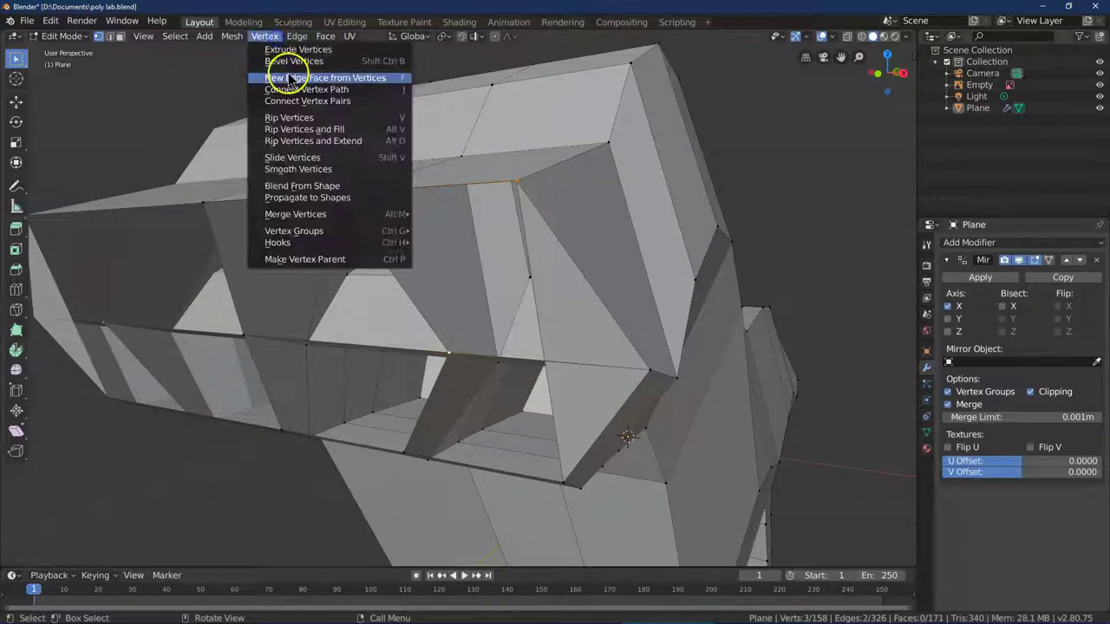
{"action": "left_click", "coordinate": [290, 78]}
Step: Fill the lower central opening of the muzzle's front with a face between its middle and lower vertices
{"action": "left_click_drag", "start_coordinate": [904, 75], "coordinate": [872, 95]}
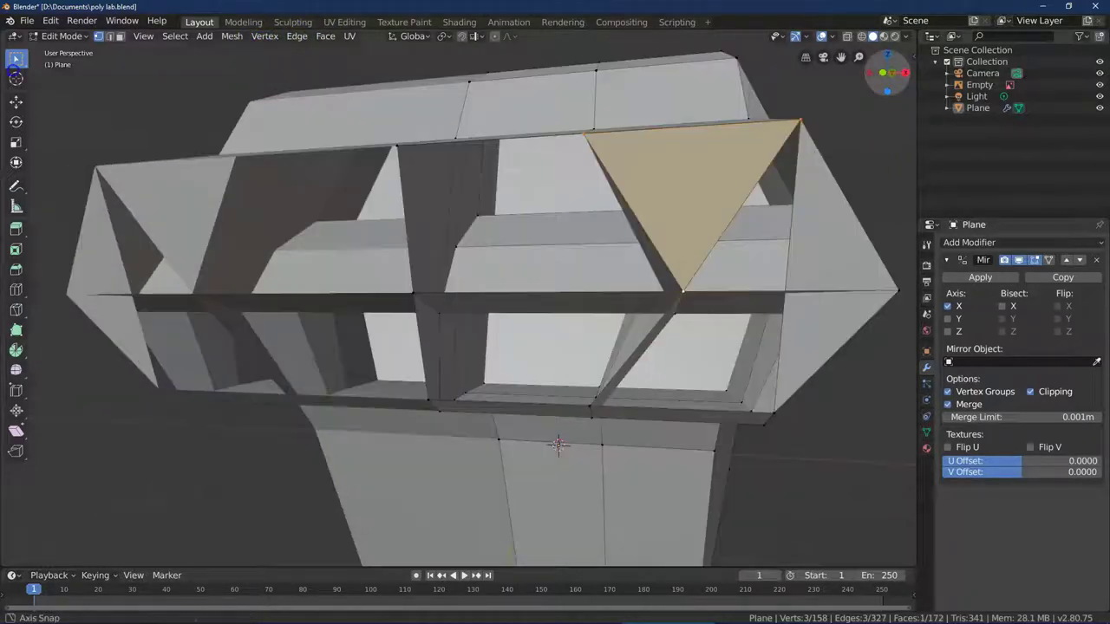
{"action": "left_click", "coordinate": [772, 412], "text": "shift"}
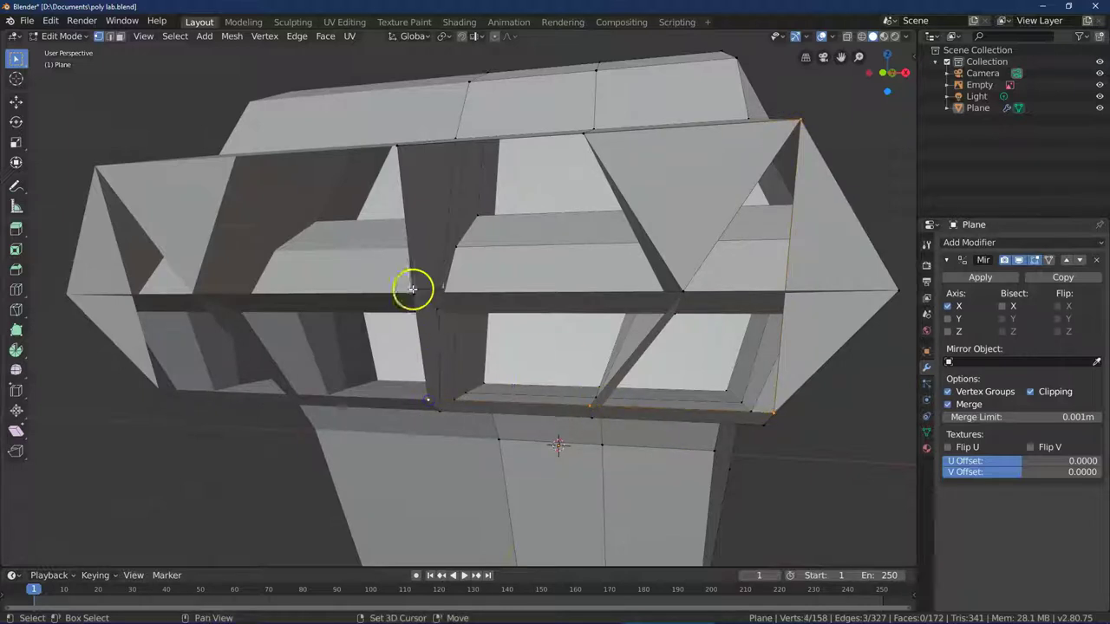
{"action": "left_click", "coordinate": [583, 132], "text": "shift"}
{"action": "left_click", "coordinate": [683, 289], "text": "shift"}
{"action": "left_click", "coordinate": [265, 36]}
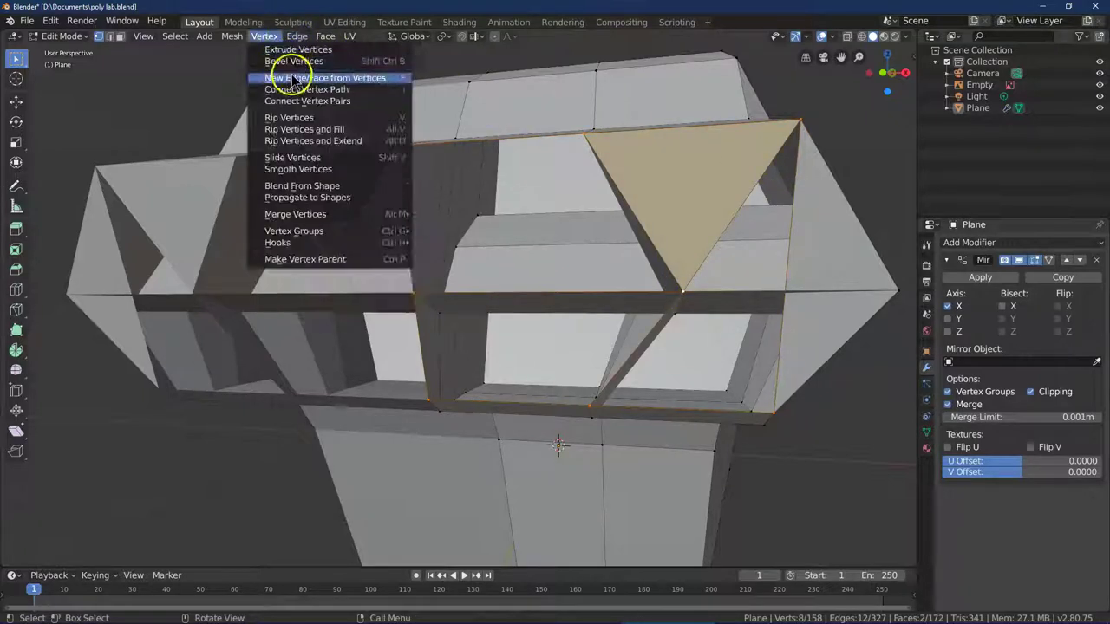
{"action": "left_click", "coordinate": [293, 78]}
Step: Fill the upper central opening of the muzzle's front with a four-sided face
{"action": "left_click", "coordinate": [396, 159]}
{"action": "left_click", "coordinate": [583, 133]}
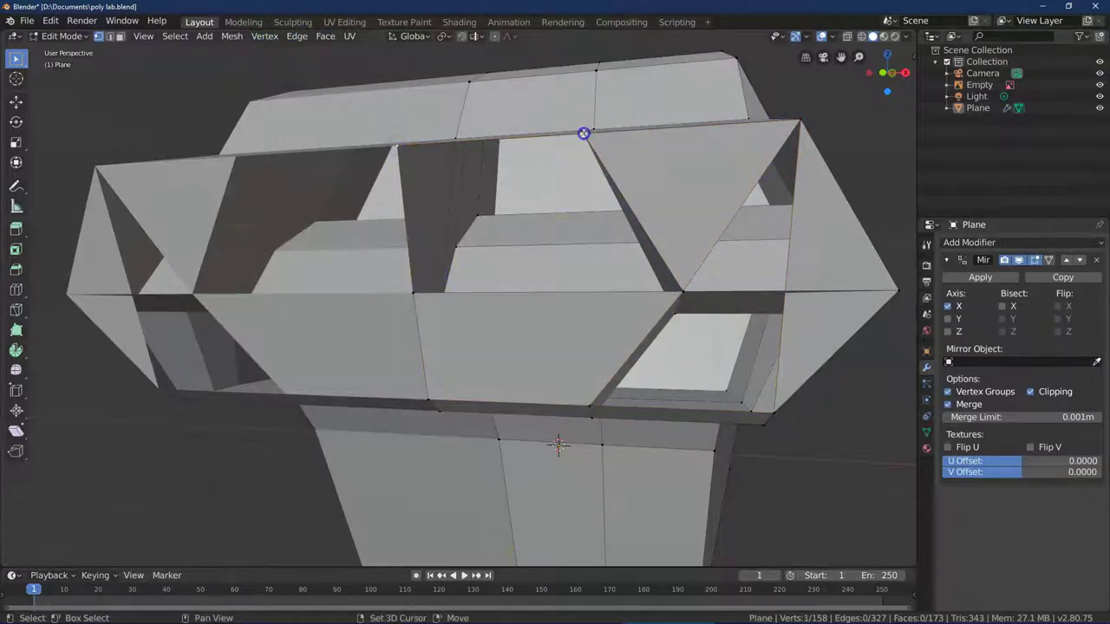
{"action": "left_click", "coordinate": [292, 36]}
{"action": "mouse_move", "coordinate": [265, 36]}
{"action": "left_click", "coordinate": [286, 78]}
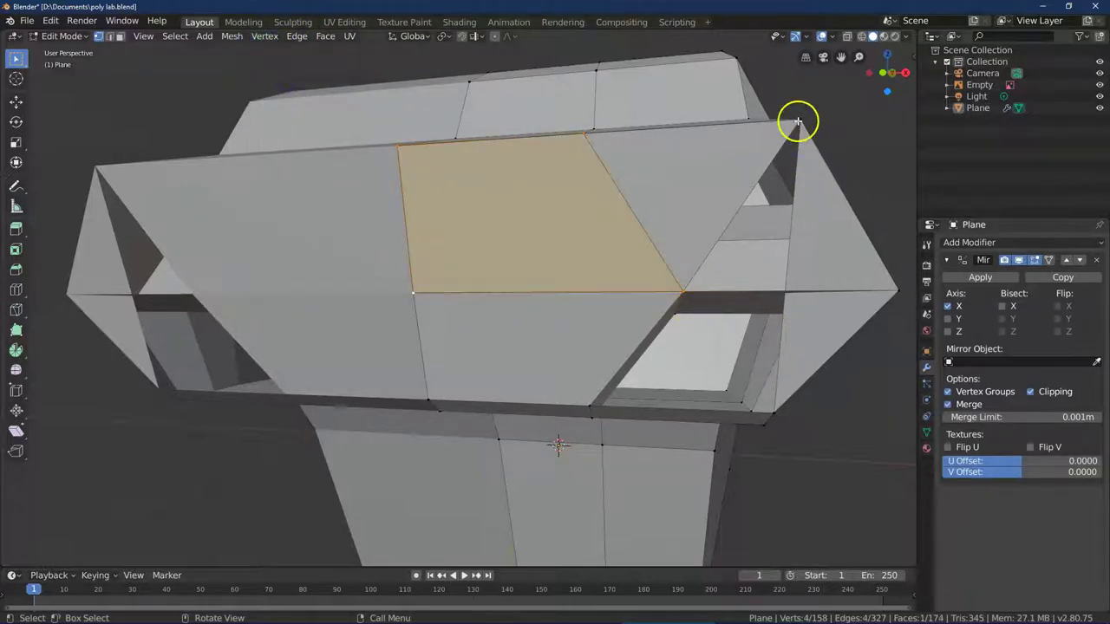
Step: Close the remaining outer gap of the muzzle's front with a face between its upper, middle and lower vertices
{"action": "left_click", "coordinate": [786, 301], "text": "shift"}
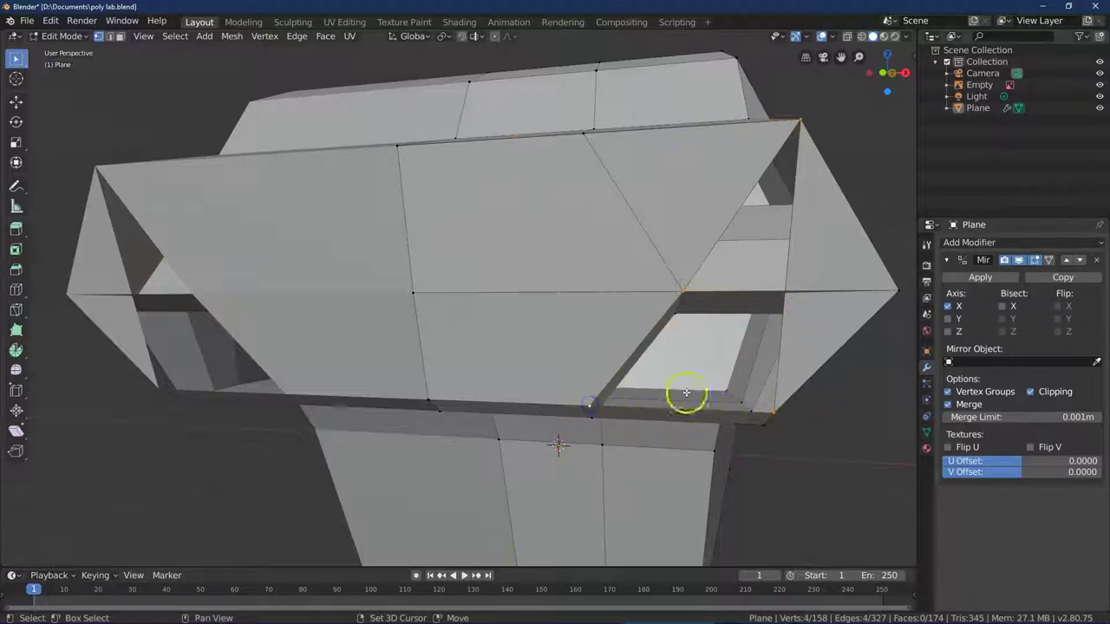
{"action": "left_click", "coordinate": [264, 35]}
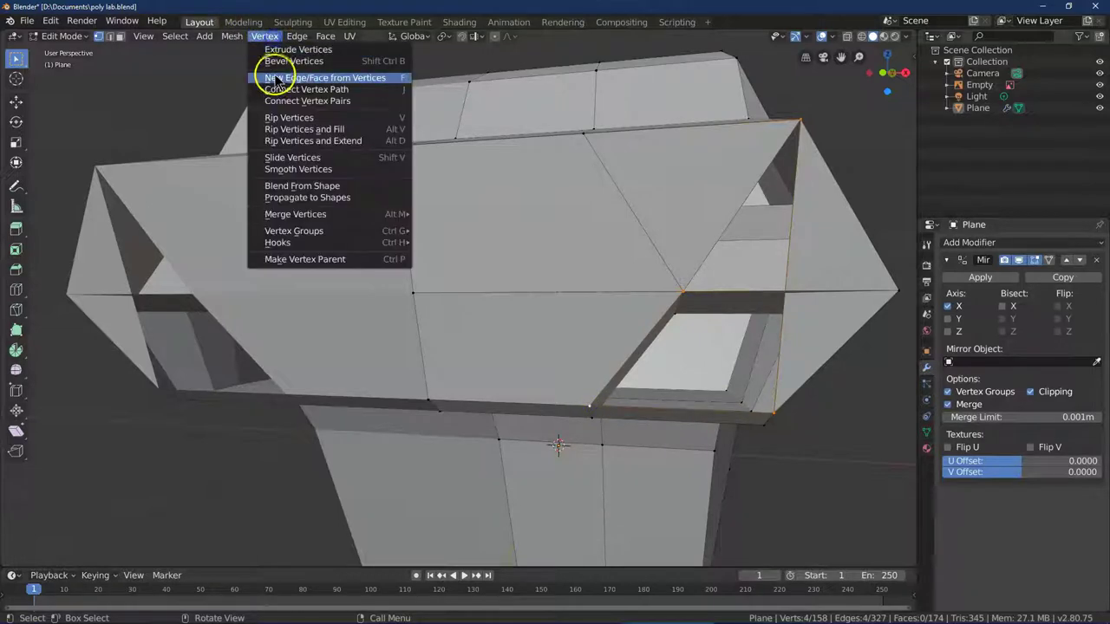
{"action": "left_click", "coordinate": [275, 78]}
{"action": "left_click", "coordinate": [783, 508]}
Step: Move the outer middle vertex of the muzzle's front inward along X by about 0.1 m
{"action": "left_click_drag", "start_coordinate": [892, 80], "coordinate": [851, 82]}
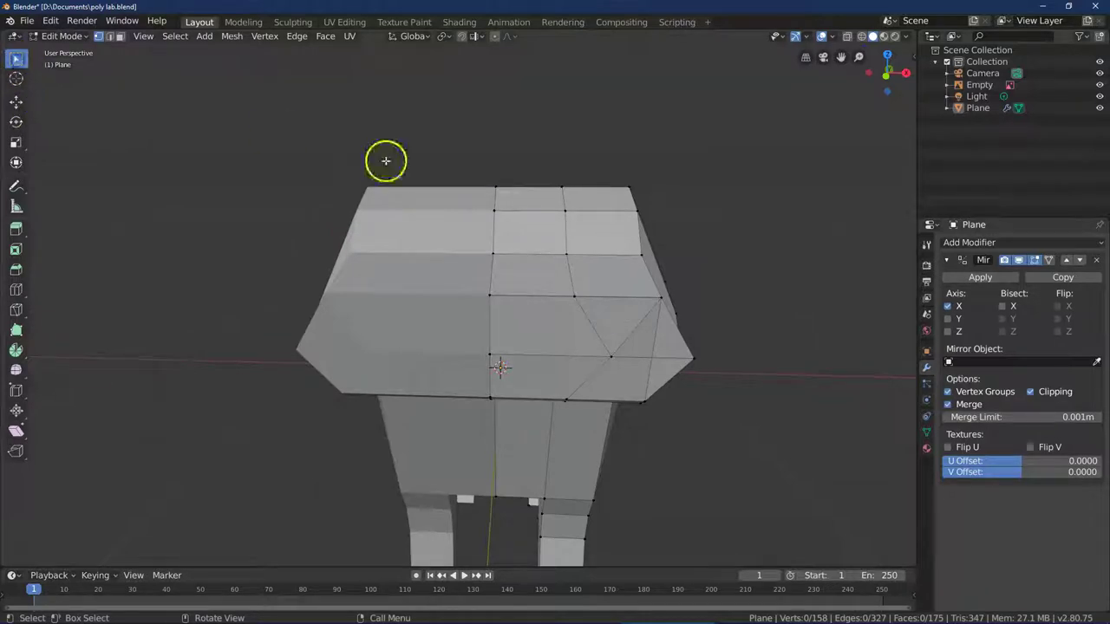
{"action": "left_click", "coordinate": [861, 36]}
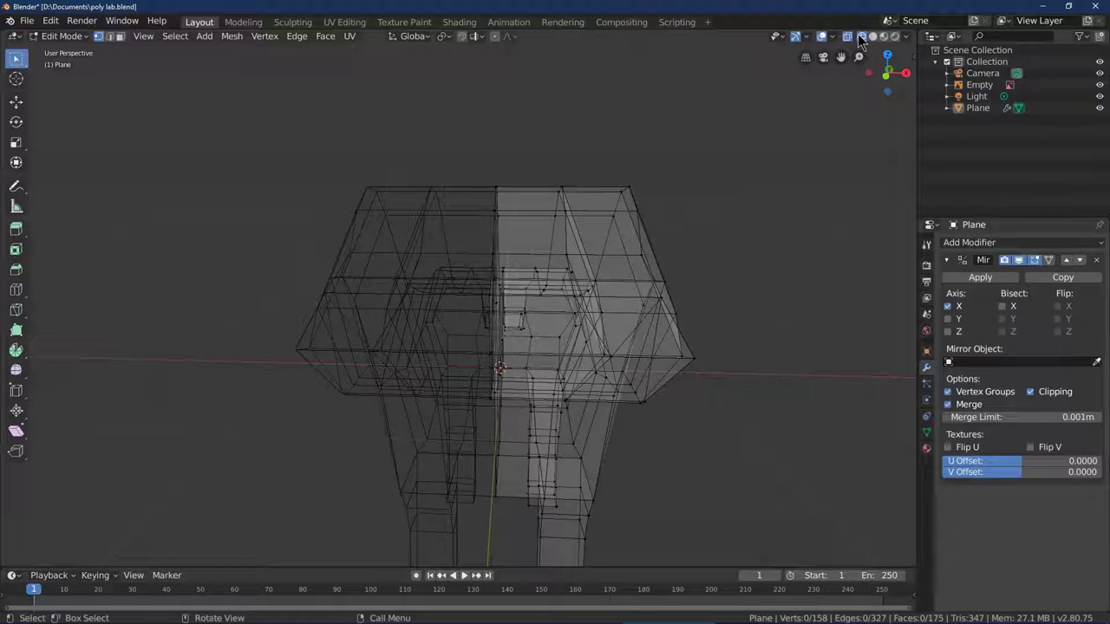
{"action": "middle_click_drag", "start_coordinate": [728, 295], "coordinate": [688, 295]}
{"action": "left_click", "coordinate": [872, 37]}
{"action": "mouse_move", "coordinate": [687, 407]}
{"action": "left_mouse_down"}
{"action": "mouse_move", "coordinate": [653, 365]}
{"action": "mouse_move", "coordinate": [670, 376]}
{"action": "left_mouse_up"}
{"action": "left_click", "coordinate": [17, 103]}
{"action": "key", "text": "w"}
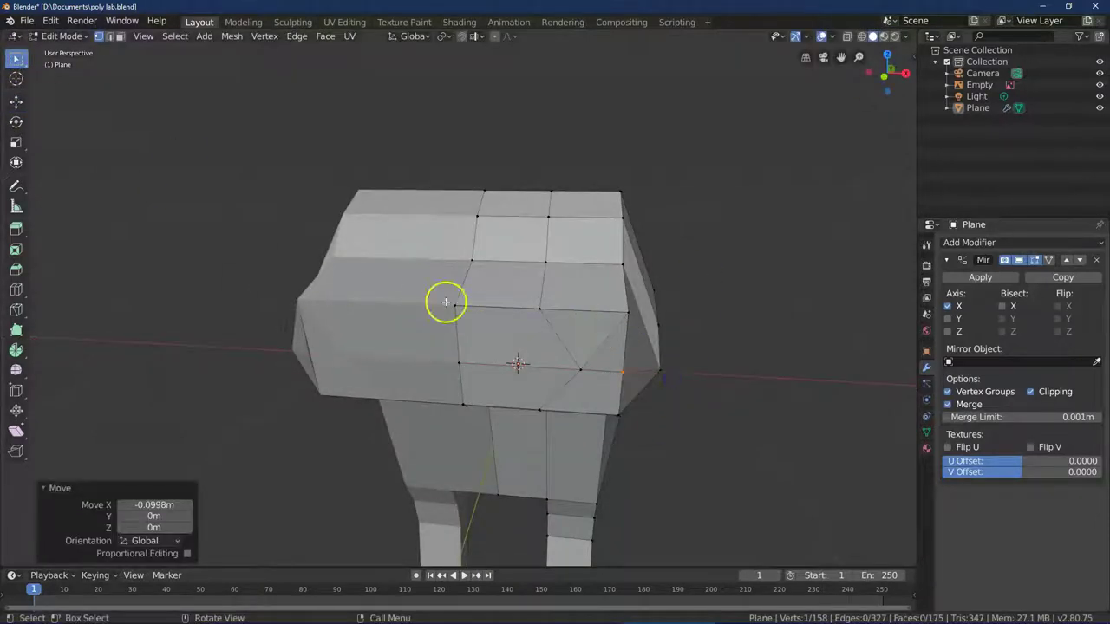
Step: Move the upper row of vertices on the muzzle's front inward along X
{"action": "left_click_drag", "start_coordinate": [445, 297], "coordinate": [643, 334]}
{"action": "left_click", "coordinate": [17, 102]}
{"action": "left_click_drag", "start_coordinate": [590, 311], "coordinate": [520, 312]}
{"action": "left_click", "coordinate": [530, 398]}
{"action": "key", "text": "w"}
Step: Move the lower and middle rows of vertices on the muzzle's front inward along X and deselect them
{"action": "left_click_drag", "start_coordinate": [634, 453], "coordinate": [451, 386]}
{"action": "left_click", "coordinate": [17, 102]}
{"action": "left_click_drag", "start_coordinate": [588, 412], "coordinate": [541, 411]}
{"action": "left_click", "coordinate": [17, 58]}
{"action": "left_click_drag", "start_coordinate": [640, 390], "coordinate": [439, 335]}
{"action": "left_click", "coordinate": [16, 102]}
{"action": "left_click_drag", "start_coordinate": [607, 378], "coordinate": [549, 373]}
{"action": "left_click", "coordinate": [679, 454]}
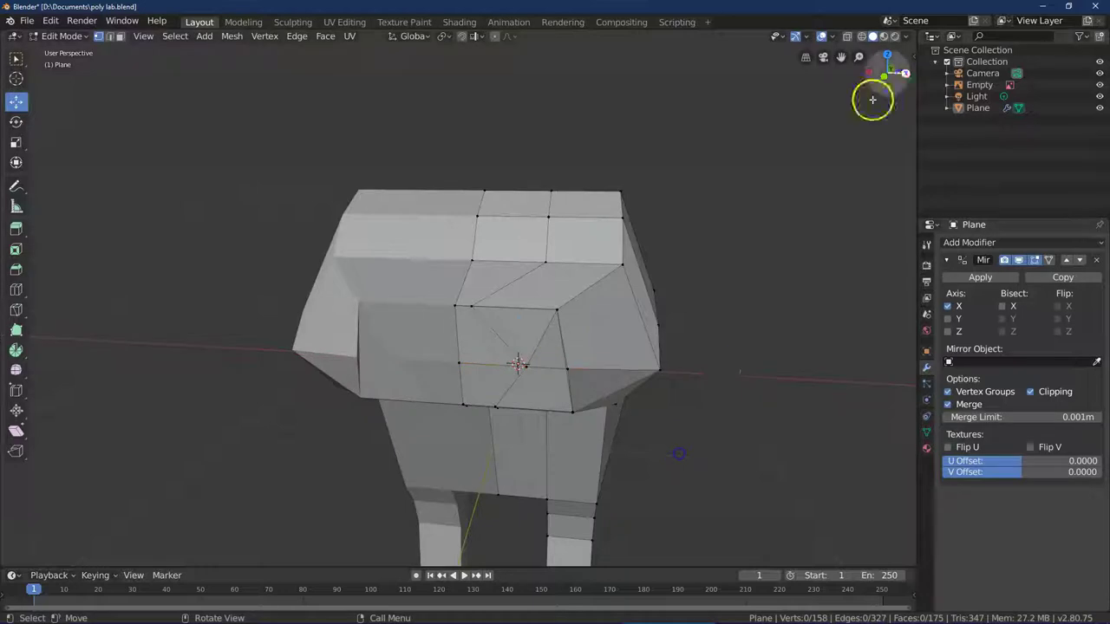
Step: Move the lower outer vertex of the muzzle's front further inward along X
{"action": "left_click", "coordinate": [904, 73]}
{"action": "left_click", "coordinate": [903, 73]}
{"action": "left_click_drag", "start_coordinate": [881, 73], "coordinate": [908, 85]}
{"action": "mouse_move", "coordinate": [858, 58]}
{"action": "left_mouse_down"}
{"action": "mouse_move", "coordinate": [857, 99]}
{"action": "mouse_move", "coordinate": [868, 66]}
{"action": "left_mouse_up"}
{"action": "left_click_drag", "start_coordinate": [311, 315], "coordinate": [388, 364]}
{"action": "left_click", "coordinate": [407, 436]}
{"action": "left_click_drag", "start_coordinate": [905, 81], "coordinate": [958, 64]}
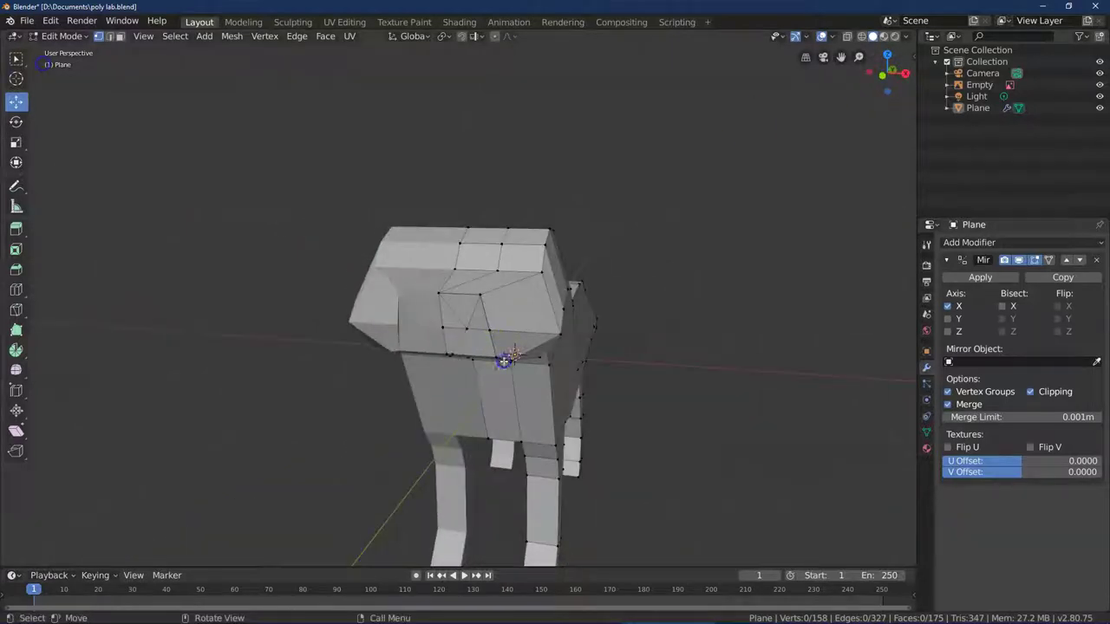
{"action": "left_click", "coordinate": [501, 363]}
{"action": "left_click", "coordinate": [17, 102]}
{"action": "left_click_drag", "start_coordinate": [541, 370], "coordinate": [537, 332]}
Step: Move the middle outer vertex of the muzzle's front inward by about 0.015 m along X, and the upper outer one too
{"action": "left_click", "coordinate": [16, 58]}
{"action": "left_click", "coordinate": [494, 335]}
{"action": "left_click", "coordinate": [16, 102]}
{"action": "left_click", "coordinate": [17, 60]}
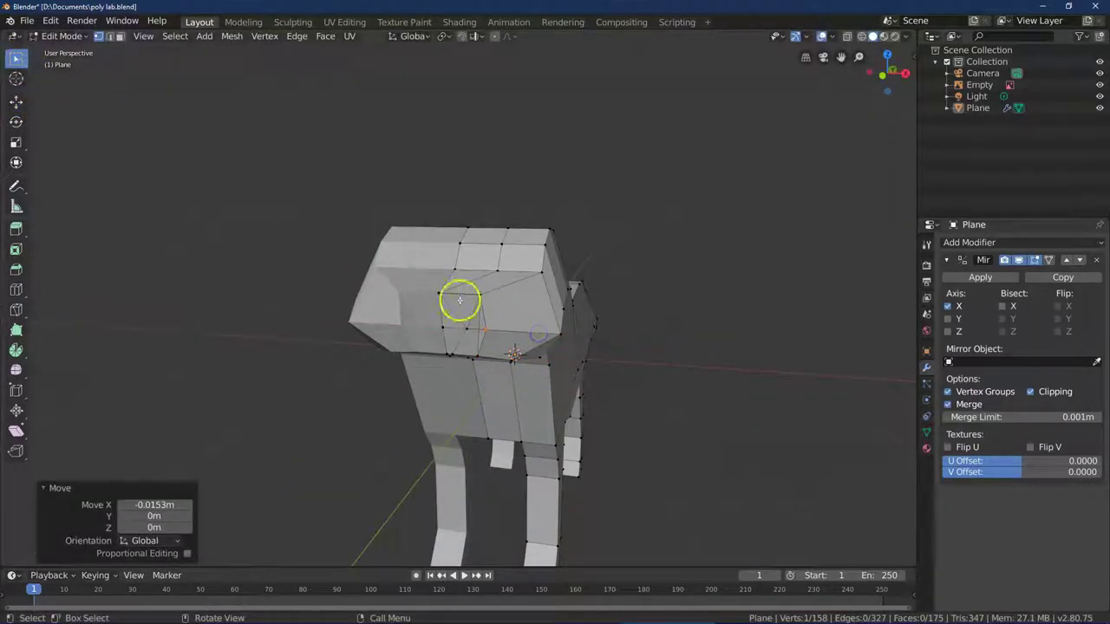
{"action": "left_click", "coordinate": [480, 296]}
{"action": "left_click", "coordinate": [15, 102]}
{"action": "left_click_drag", "start_coordinate": [507, 296], "coordinate": [462, 318]}
{"action": "left_click", "coordinate": [51, 20]}
{"action": "left_click", "coordinate": [55, 36]}
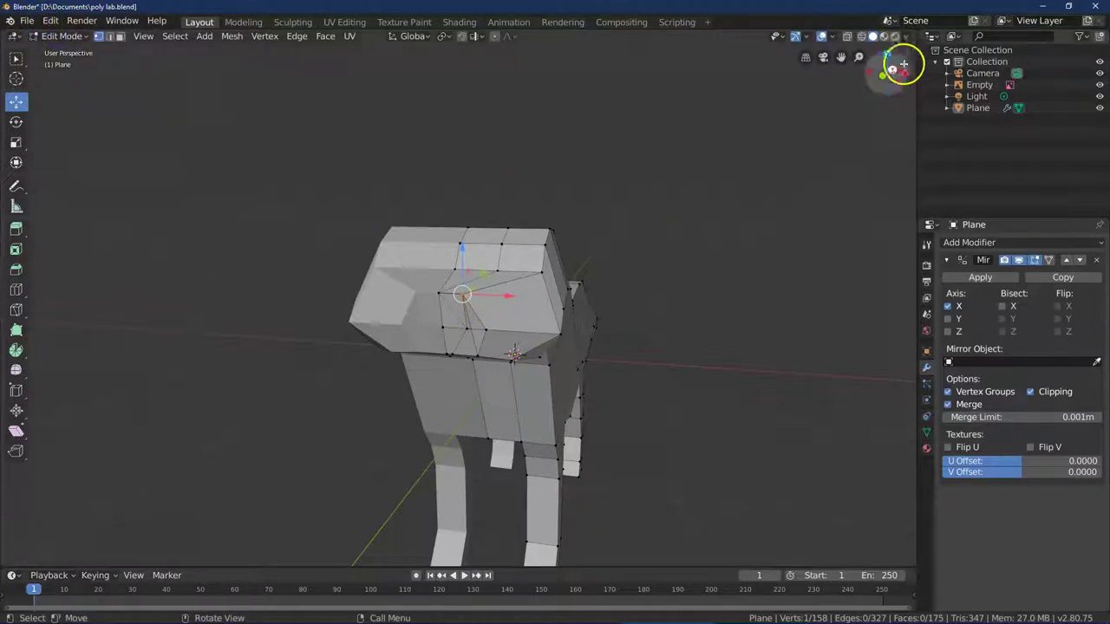
Step: Deselect all vertices in the right side view and switch the dog to Object Mode
{"action": "left_click_drag", "start_coordinate": [898, 75], "coordinate": [815, 90]}
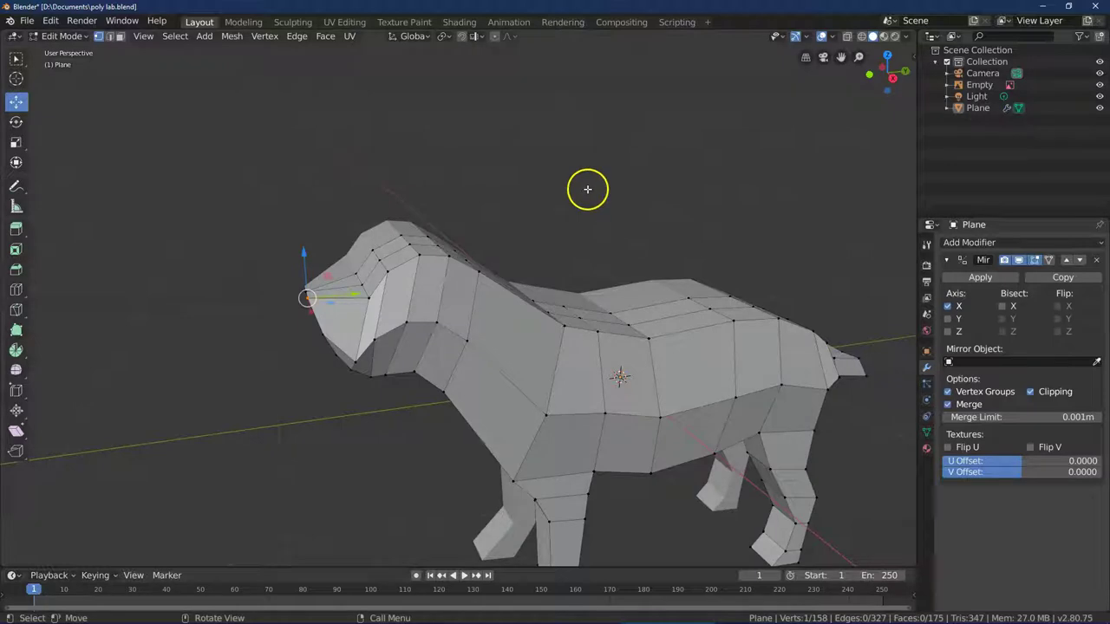
{"action": "left_click", "coordinate": [888, 76]}
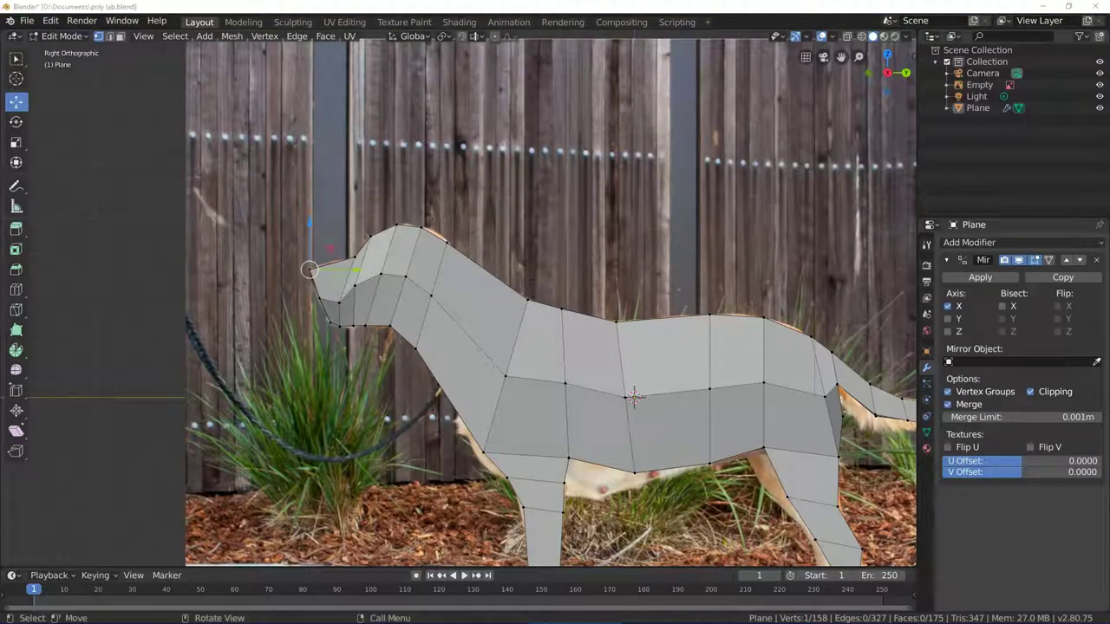
{"action": "left_click", "coordinate": [388, 11]}
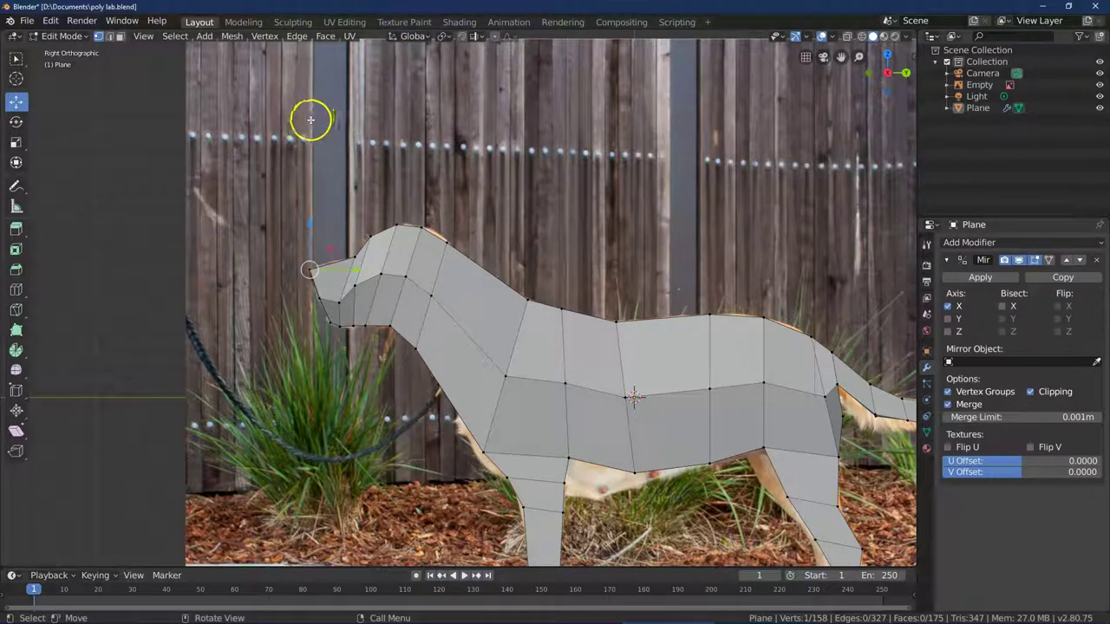
{"action": "left_click", "coordinate": [174, 36]}
{"action": "left_click", "coordinate": [173, 61]}
{"action": "left_click", "coordinate": [75, 37]}
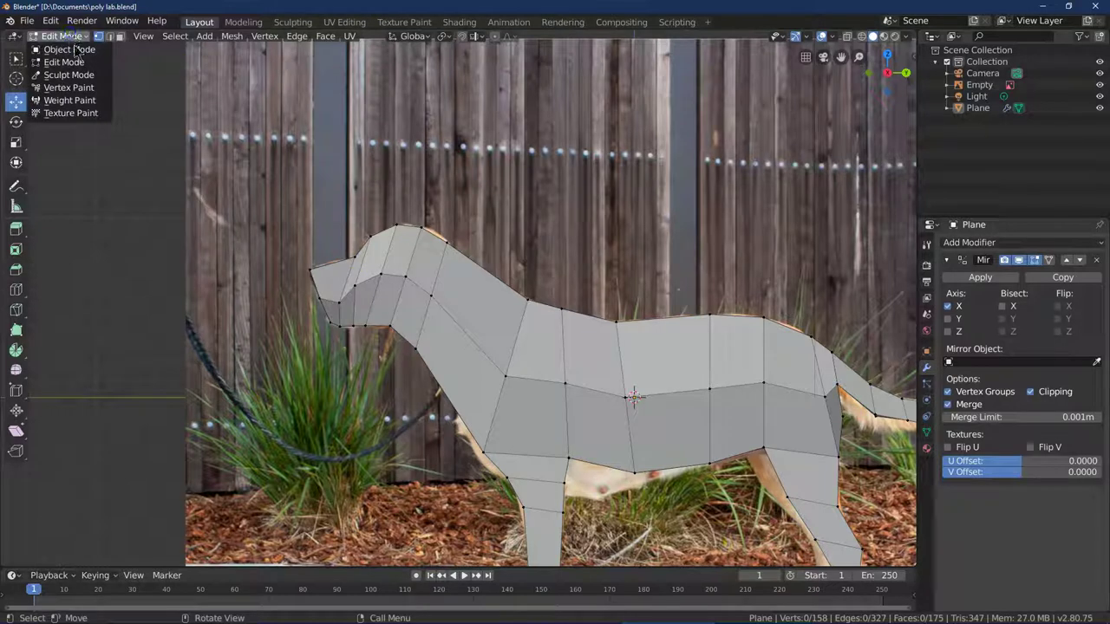
{"action": "left_click", "coordinate": [69, 50]}
Step: Examine the dog's overall width and shape from above and from behind
{"action": "left_click_drag", "start_coordinate": [905, 75], "coordinate": [904, 73]}
{"action": "left_click", "coordinate": [893, 68]}
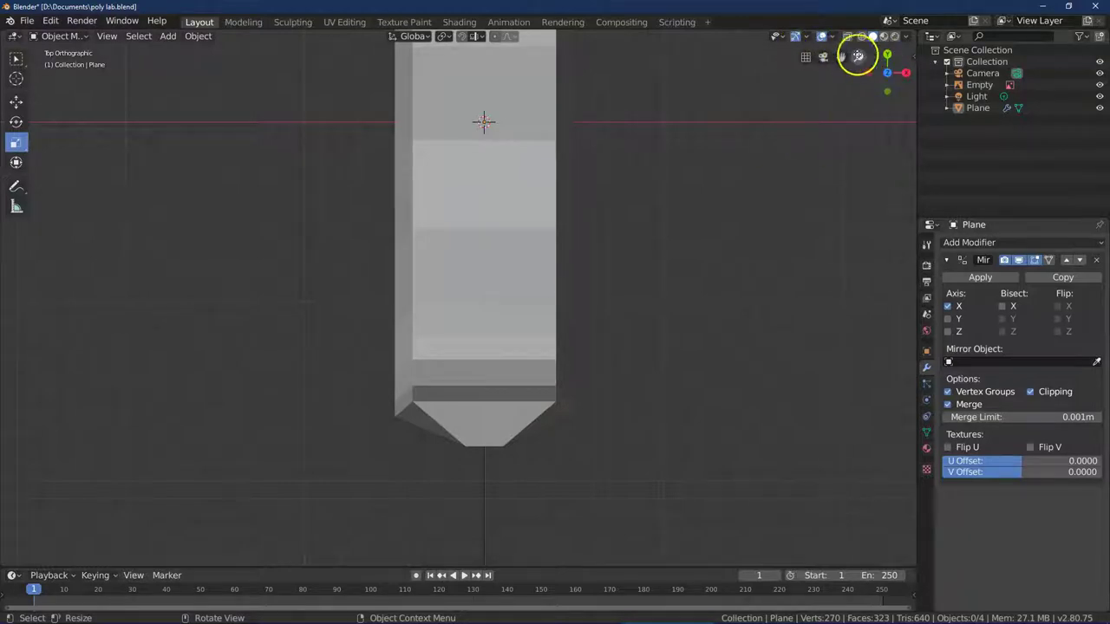
{"action": "left_click_drag", "start_coordinate": [858, 57], "coordinate": [825, 144]}
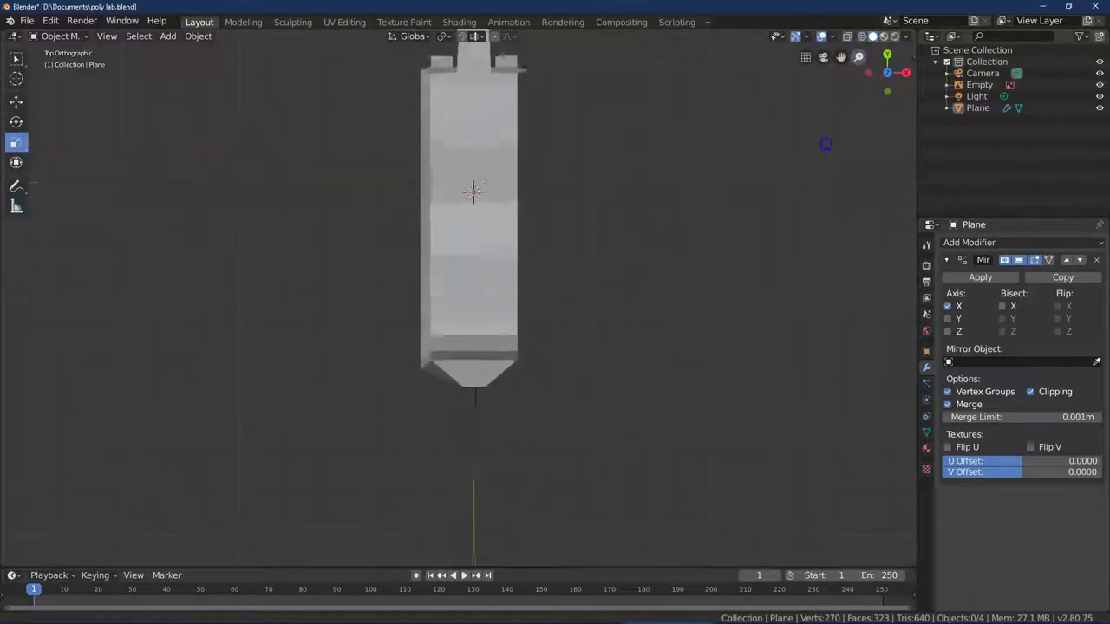
{"action": "left_click_drag", "start_coordinate": [904, 74], "coordinate": [893, 73]}
{"action": "middle_click_drag", "start_coordinate": [818, 566], "coordinate": [783, 497]}
{"action": "left_click", "coordinate": [905, 72]}
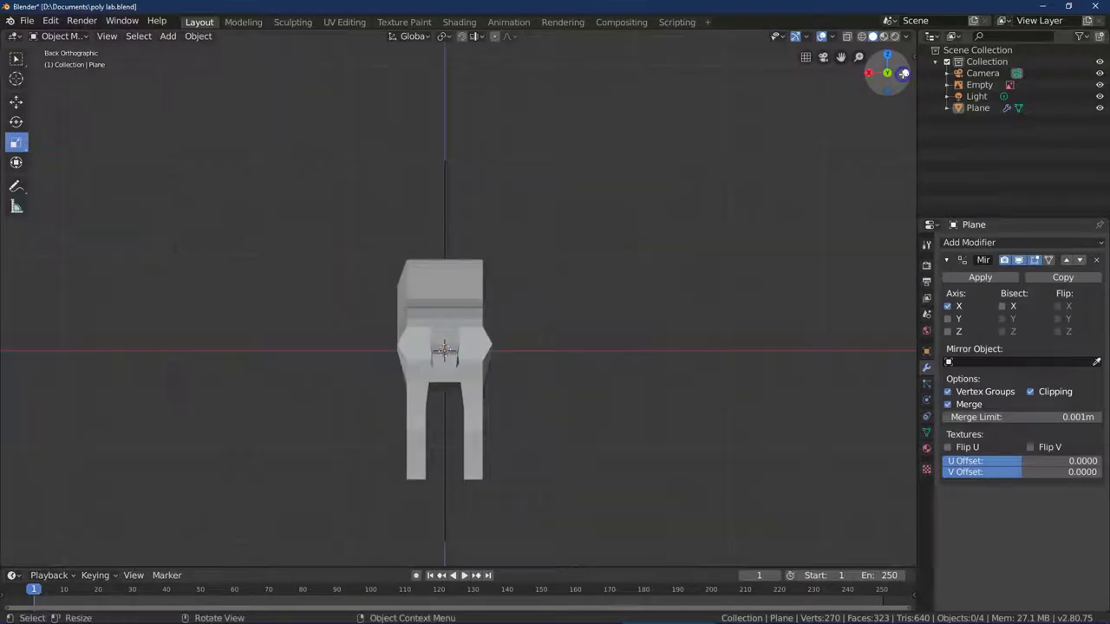
Step: Select the dog in an angled side view and open its object transform properties
{"action": "left_click_drag", "start_coordinate": [869, 72], "coordinate": [900, 75]}
{"action": "left_click", "coordinate": [17, 59]}
{"action": "left_click", "coordinate": [497, 350]}
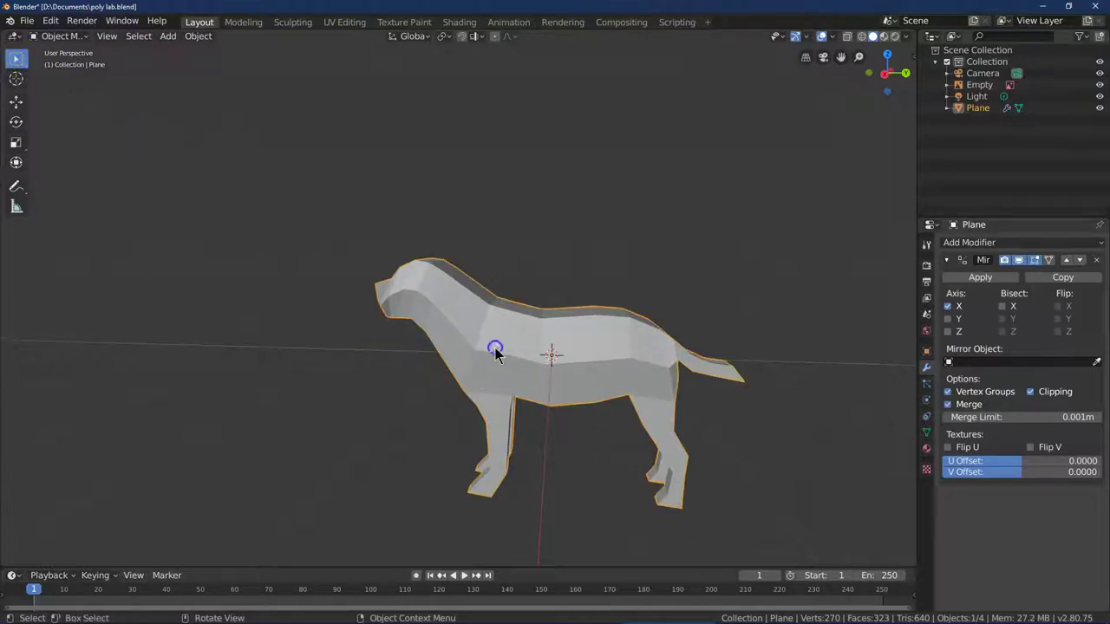
{"action": "left_click", "coordinate": [926, 350]}
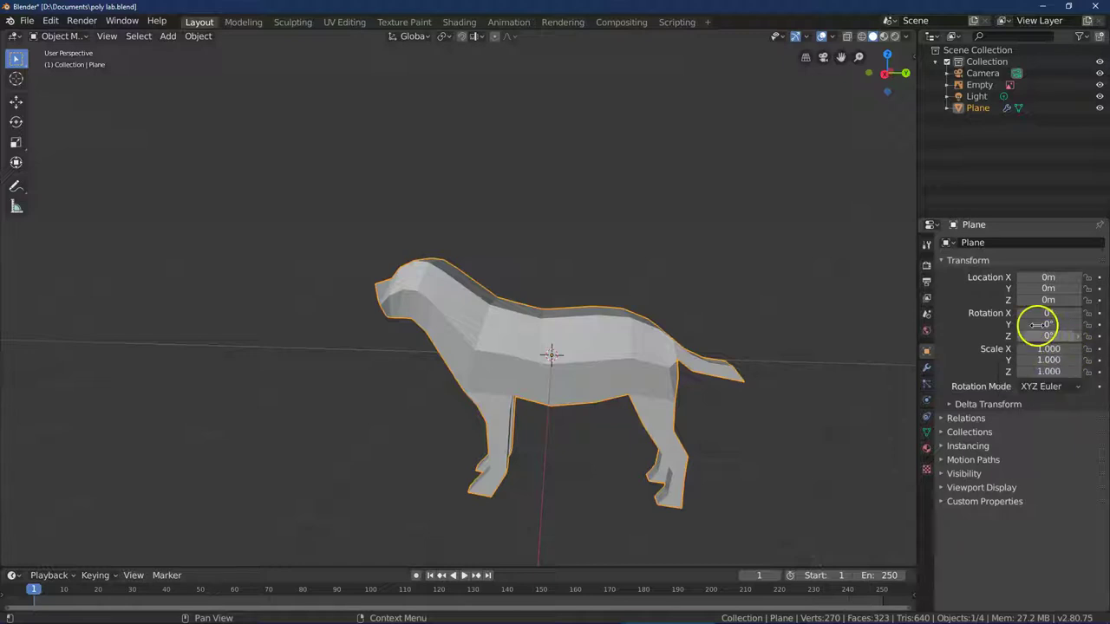
Step: Try narrowing the dog by setting its X scale to 0.7
{"action": "left_click", "coordinate": [1050, 348]}
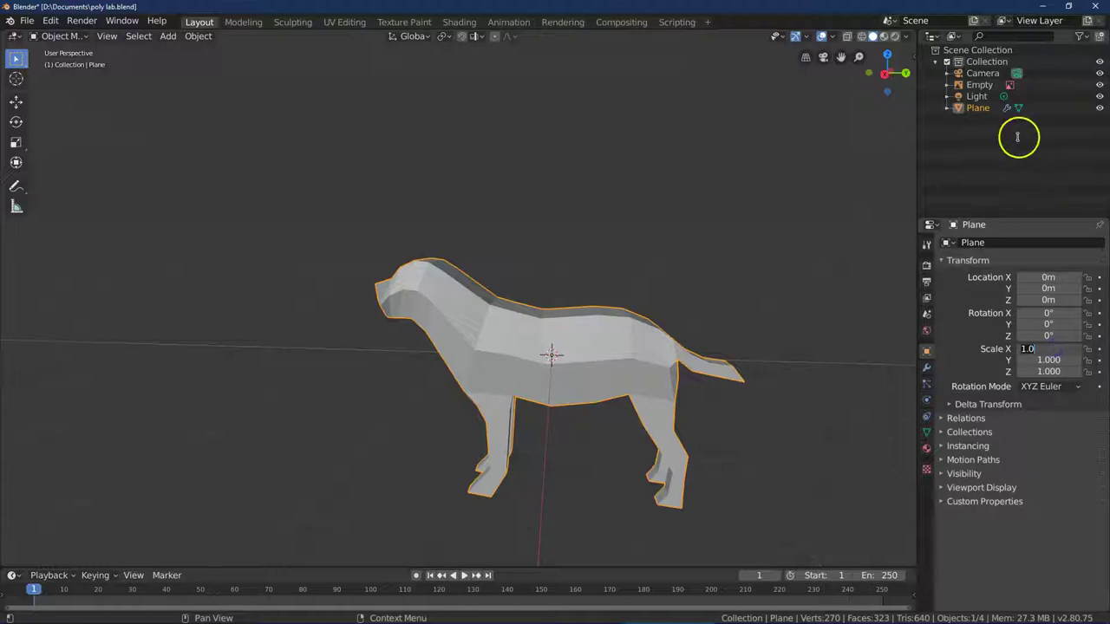
{"action": "left_click", "coordinate": [906, 68]}
{"action": "left_click_drag", "start_coordinate": [906, 74], "coordinate": [867, 72]}
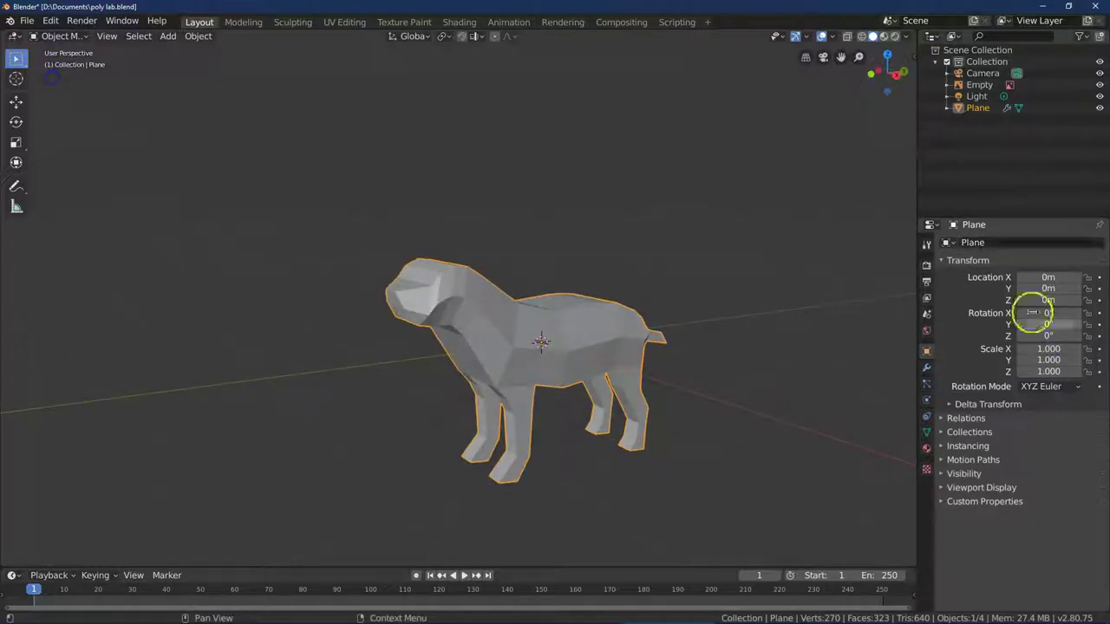
{"action": "left_click", "coordinate": [1057, 346]}
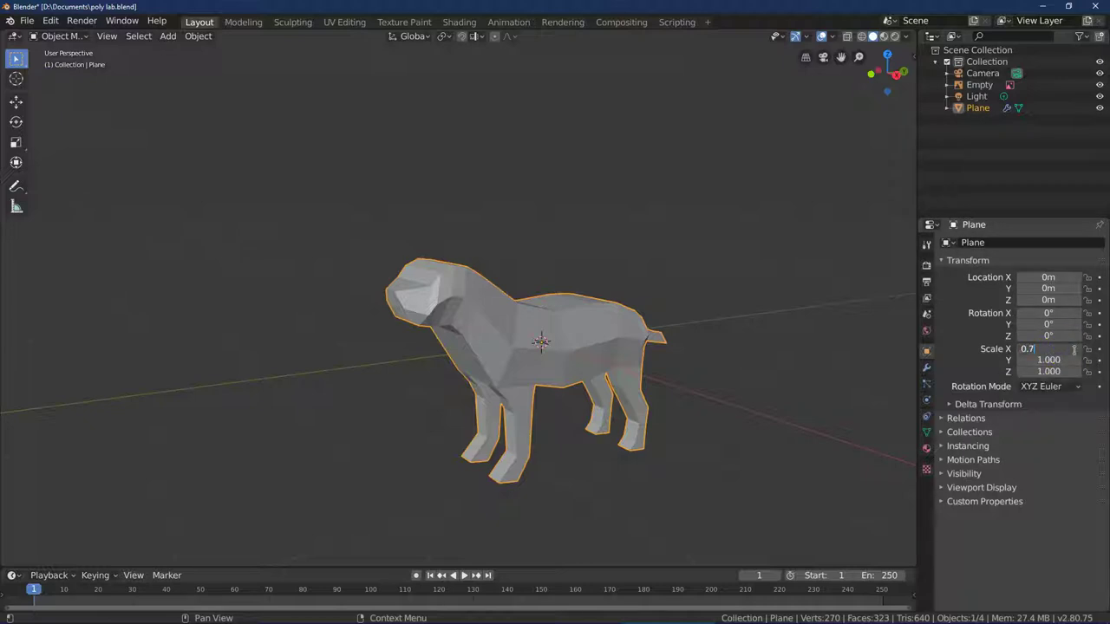
{"action": "type", "text": "0.7"}
{"action": "key", "text": "Return"}
Step: Set the dog's X scale to 0.6 and check the narrower body from several angles
{"action": "left_click_drag", "start_coordinate": [895, 75], "coordinate": [872, 72]}
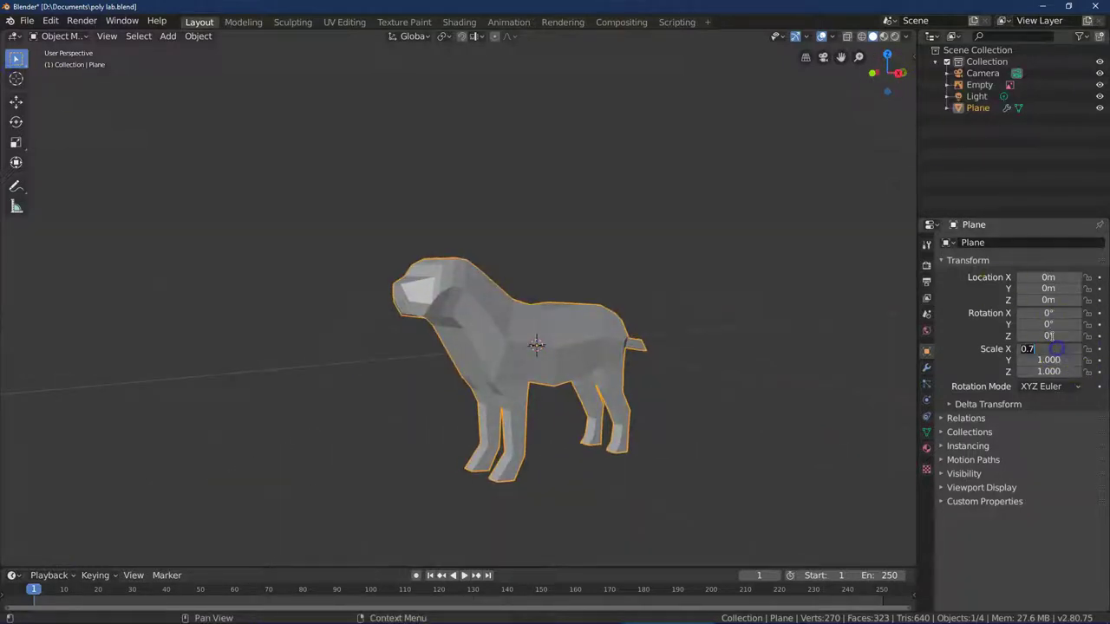
{"action": "type", "text": "0.6"}
{"action": "key", "text": "Return"}
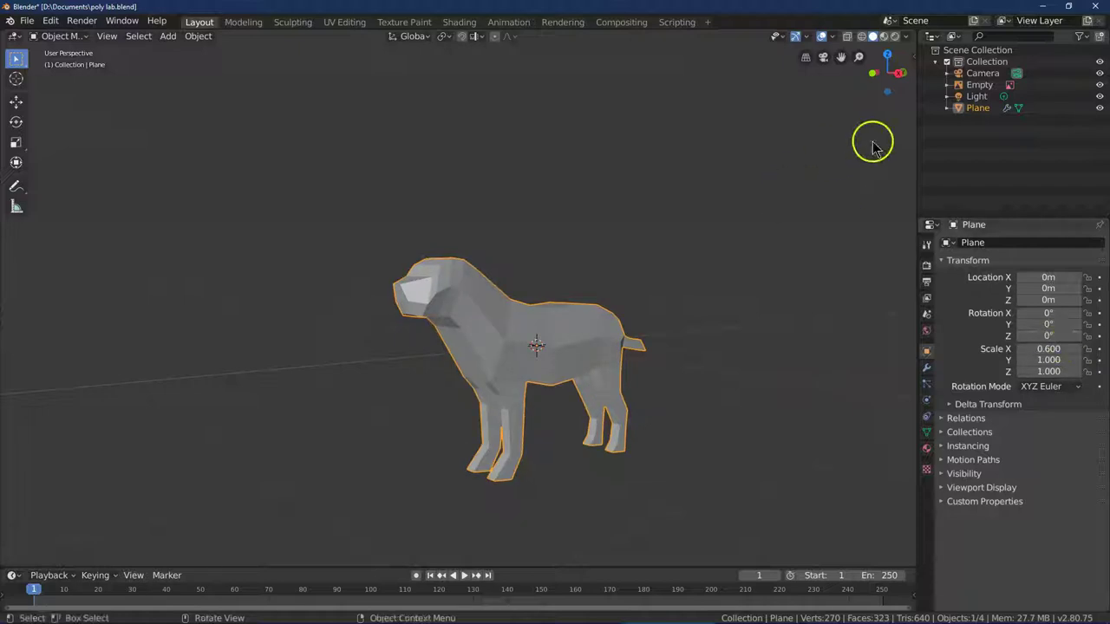
{"action": "left_click_drag", "start_coordinate": [896, 74], "coordinate": [888, 76]}
{"action": "left_click_drag", "start_coordinate": [17, 69], "coordinate": [88, 71]}
{"action": "mouse_move", "coordinate": [872, 76]}
{"action": "left_mouse_down"}
{"action": "mouse_move", "coordinate": [907, 87]}
{"action": "mouse_move", "coordinate": [884, 77]}
{"action": "left_mouse_up"}
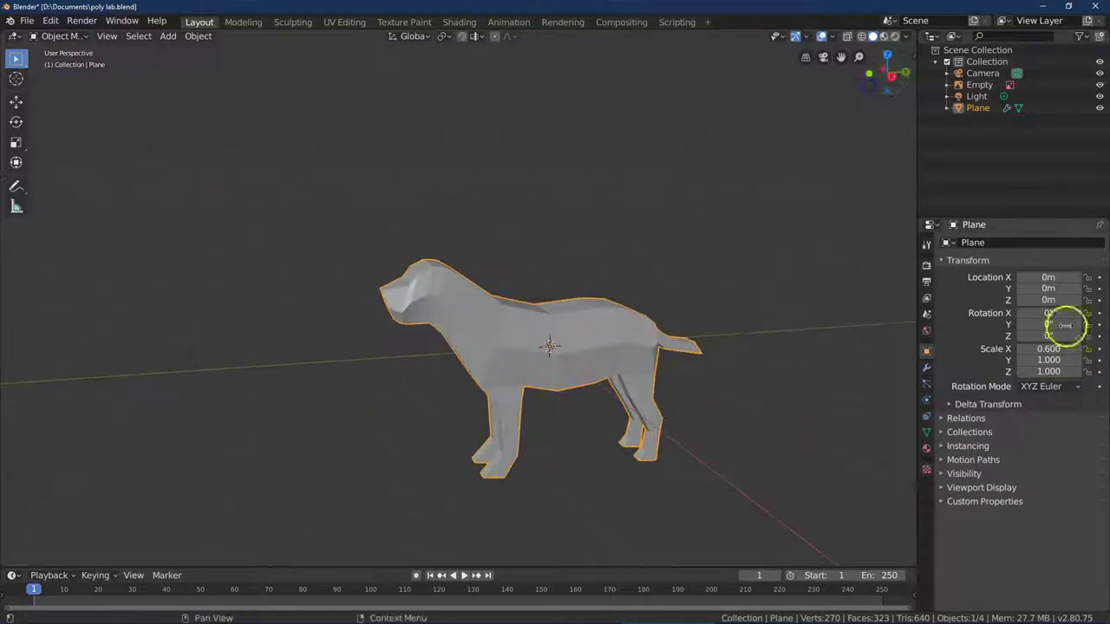
Step: Enter Edit Mode on the dog and move the two outer vertices at the muzzle's base inward by about 0.025 m along X
{"action": "left_click", "coordinate": [59, 36]}
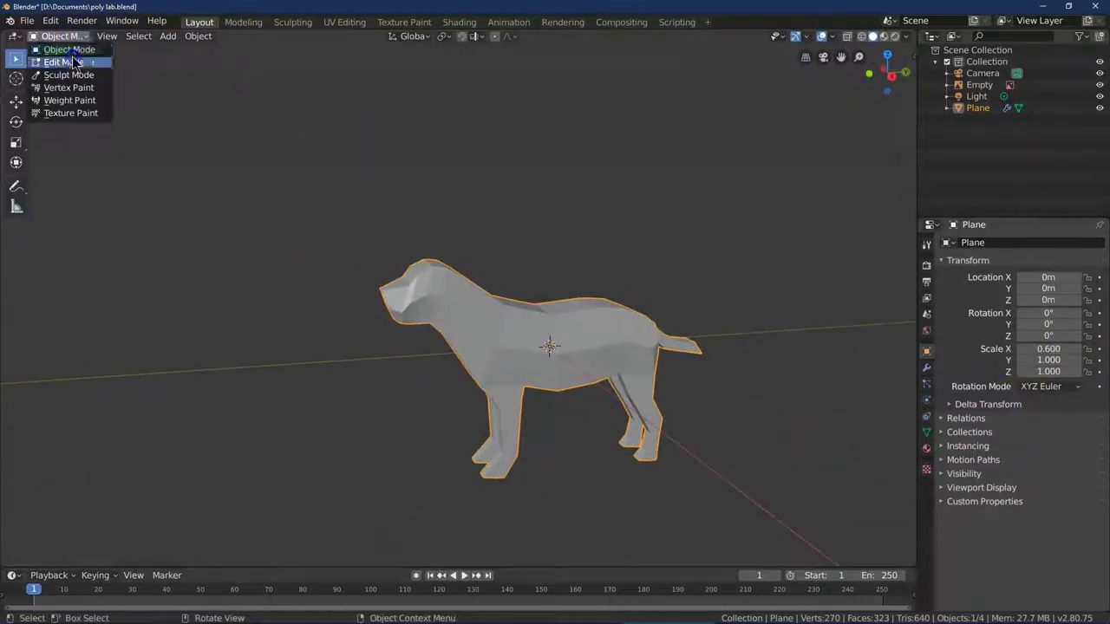
{"action": "left_click", "coordinate": [74, 62]}
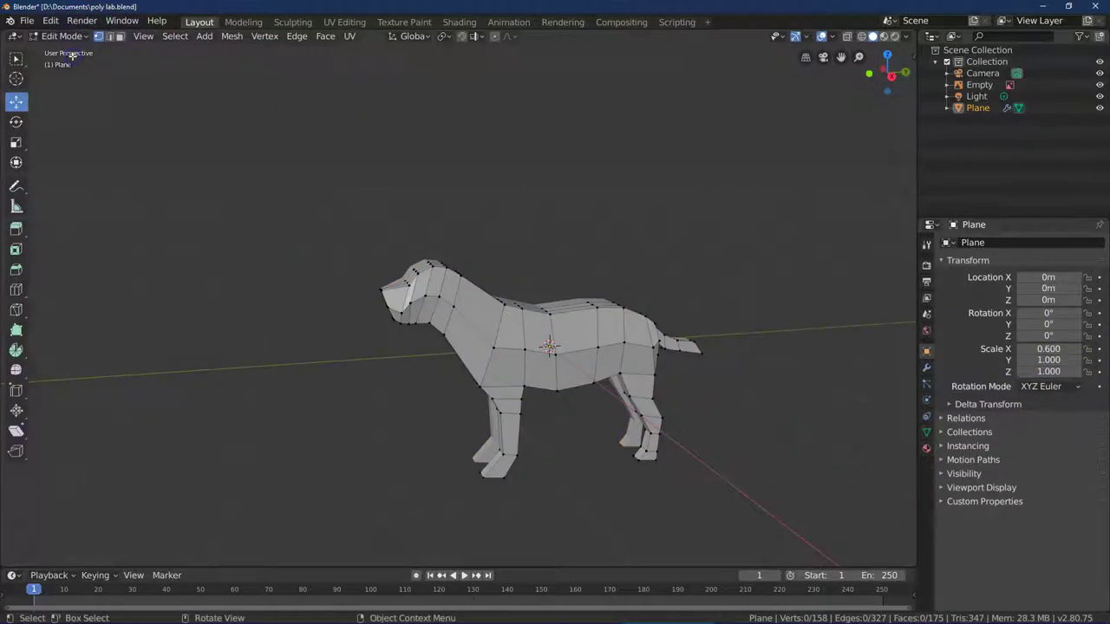
{"action": "left_click", "coordinate": [891, 73]}
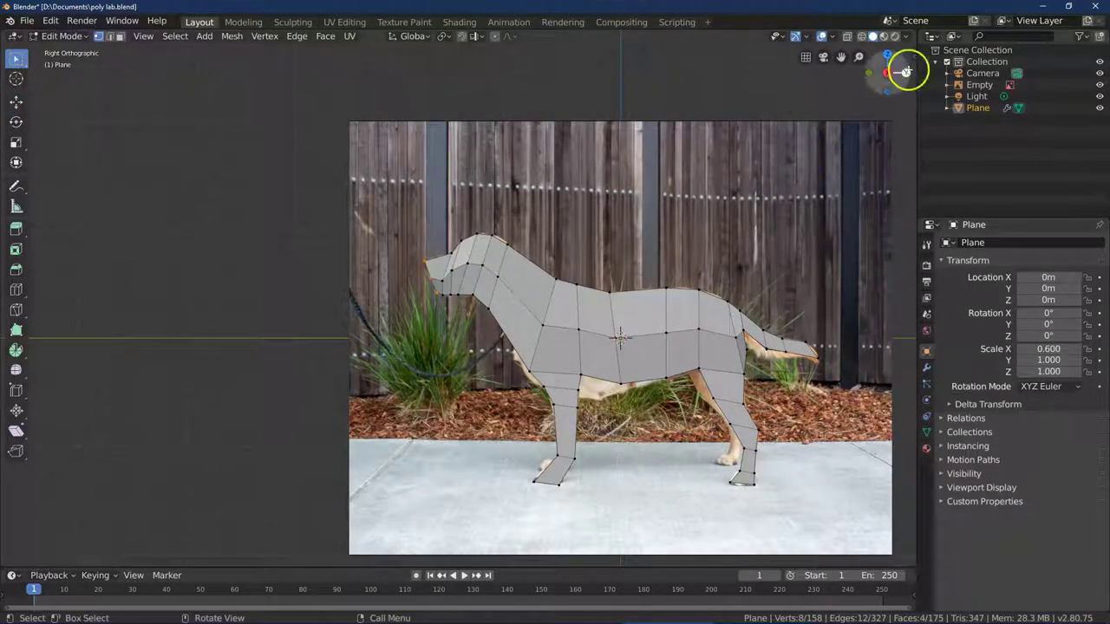
{"action": "left_click_drag", "start_coordinate": [885, 55], "coordinate": [95, 87]}
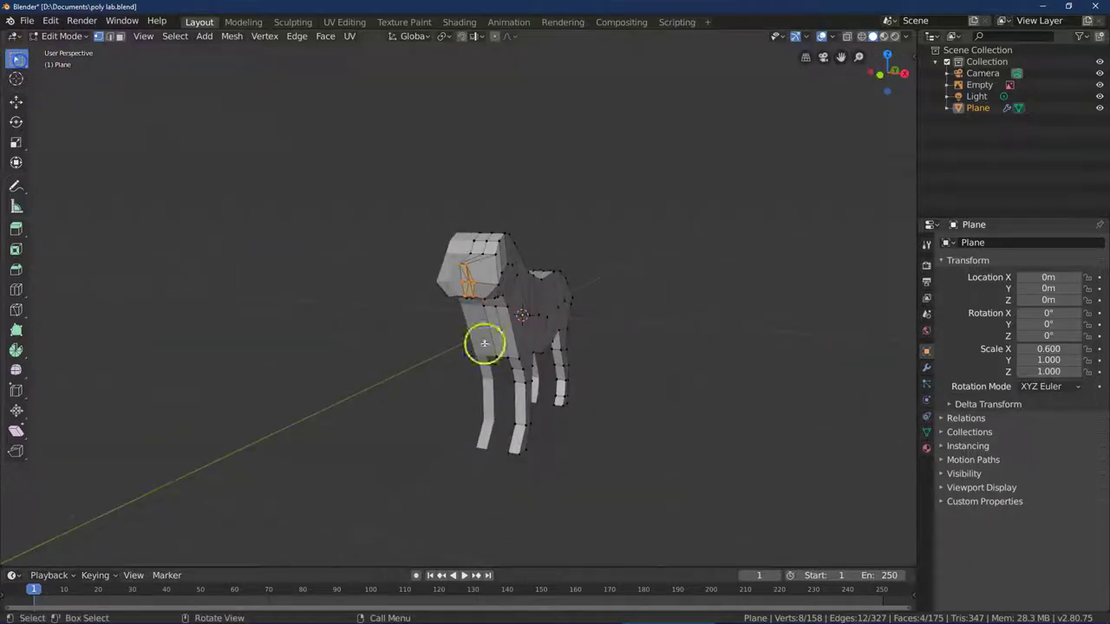
{"action": "left_click_drag", "start_coordinate": [486, 273], "coordinate": [505, 289]}
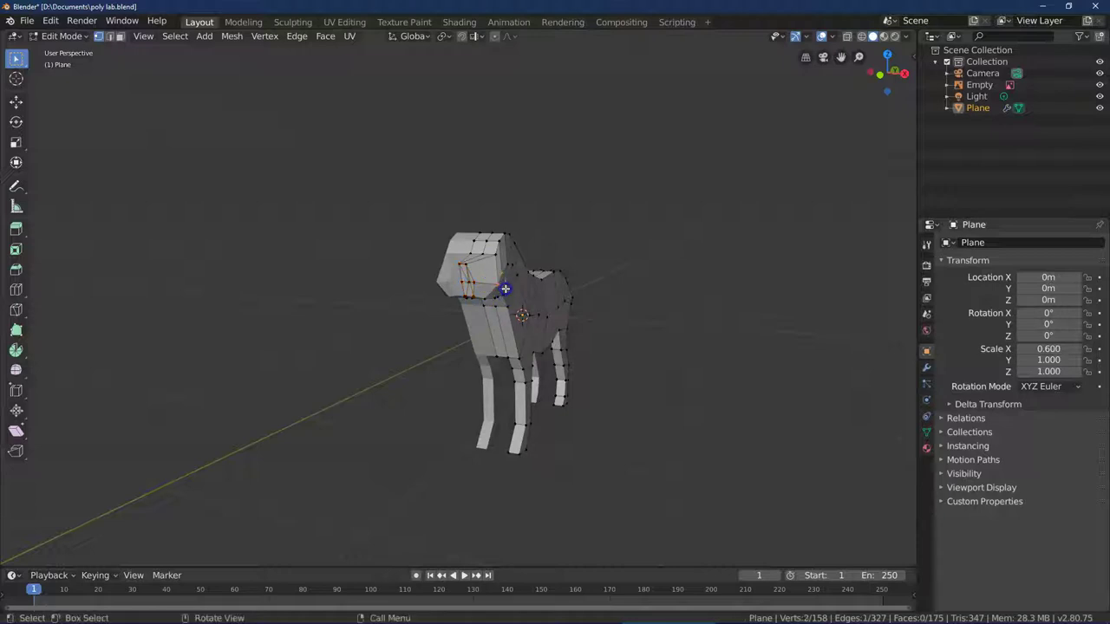
{"action": "left_click", "coordinate": [15, 101]}
{"action": "left_click_drag", "start_coordinate": [550, 283], "coordinate": [546, 284]}
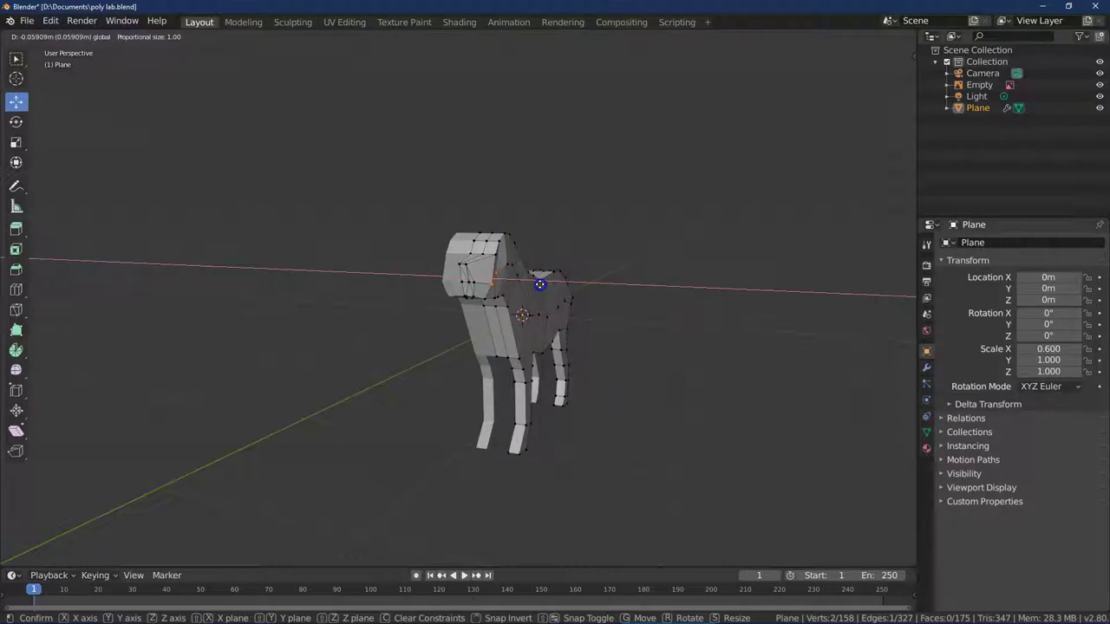
{"action": "left_click_drag", "start_coordinate": [543, 290], "coordinate": [543, 289]}
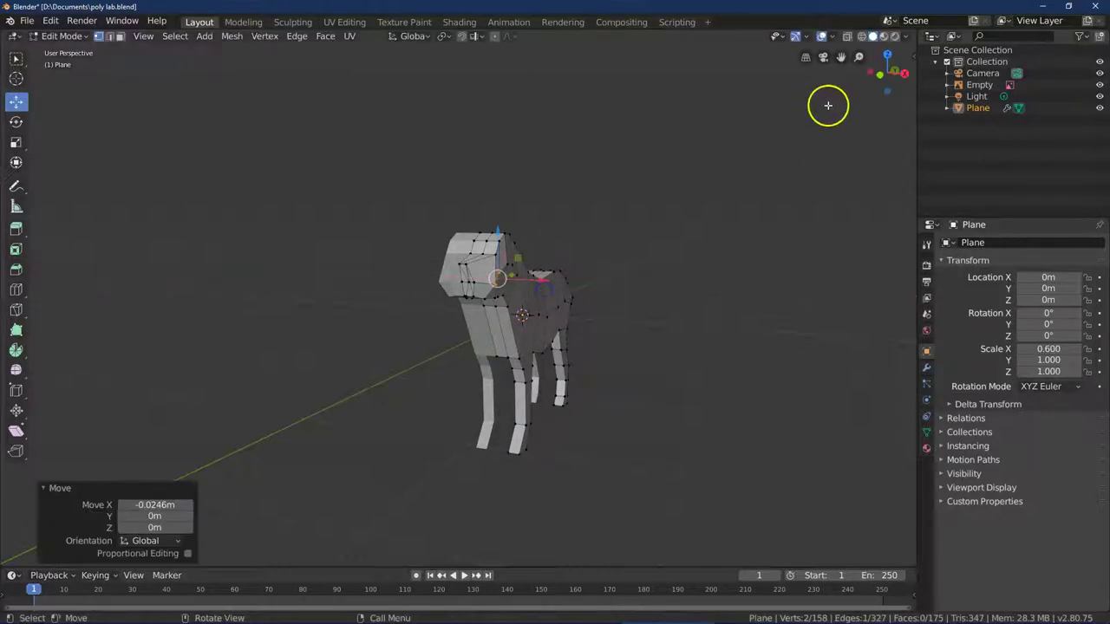
Step: Select only the lower outer vertex at the muzzle's base and move it inward by about 0.034 m along X
{"action": "mouse_move", "coordinate": [907, 84]}
{"action": "left_mouse_down"}
{"action": "mouse_move", "coordinate": [888, 78]}
{"action": "mouse_move", "coordinate": [904, 79]}
{"action": "left_mouse_up"}
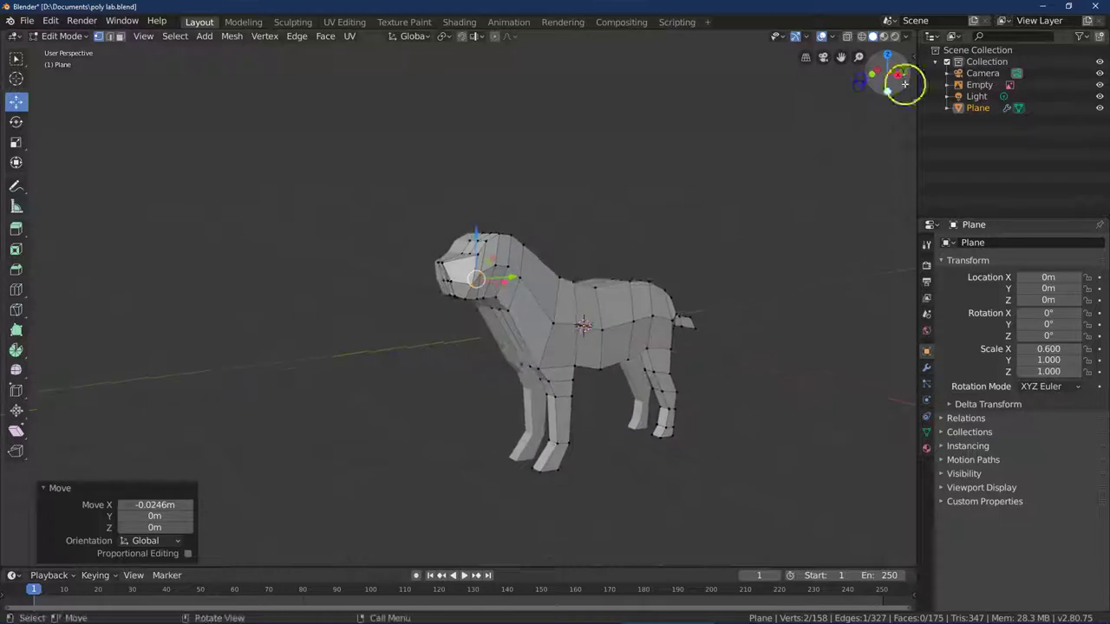
{"action": "left_click", "coordinate": [761, 448]}
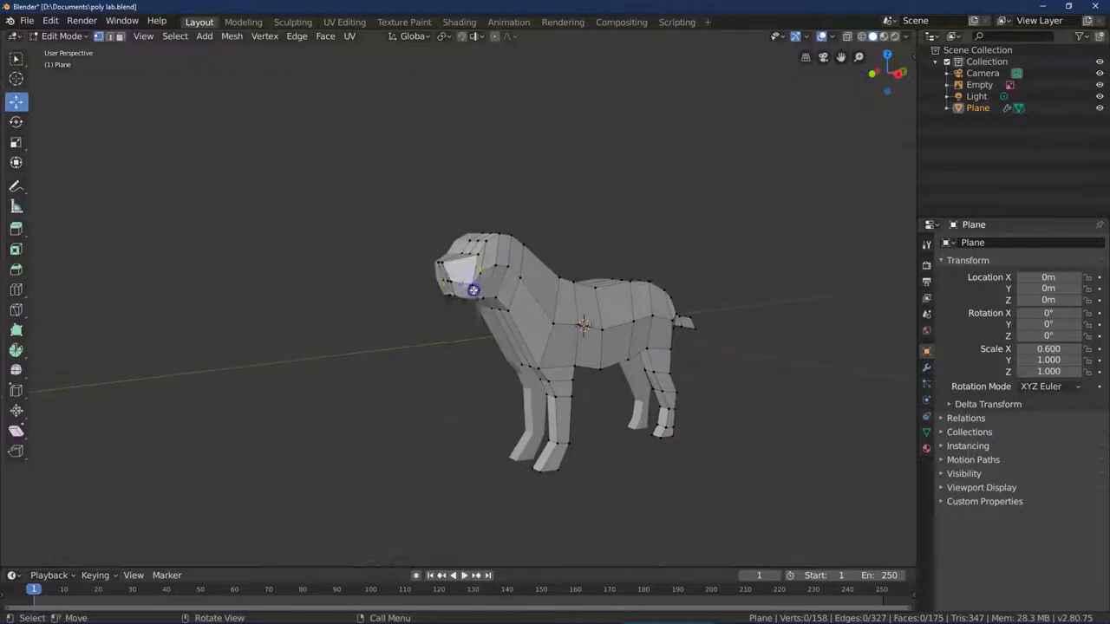
{"action": "left_click", "coordinate": [16, 58]}
{"action": "left_click", "coordinate": [465, 290]}
{"action": "left_click", "coordinate": [499, 295]}
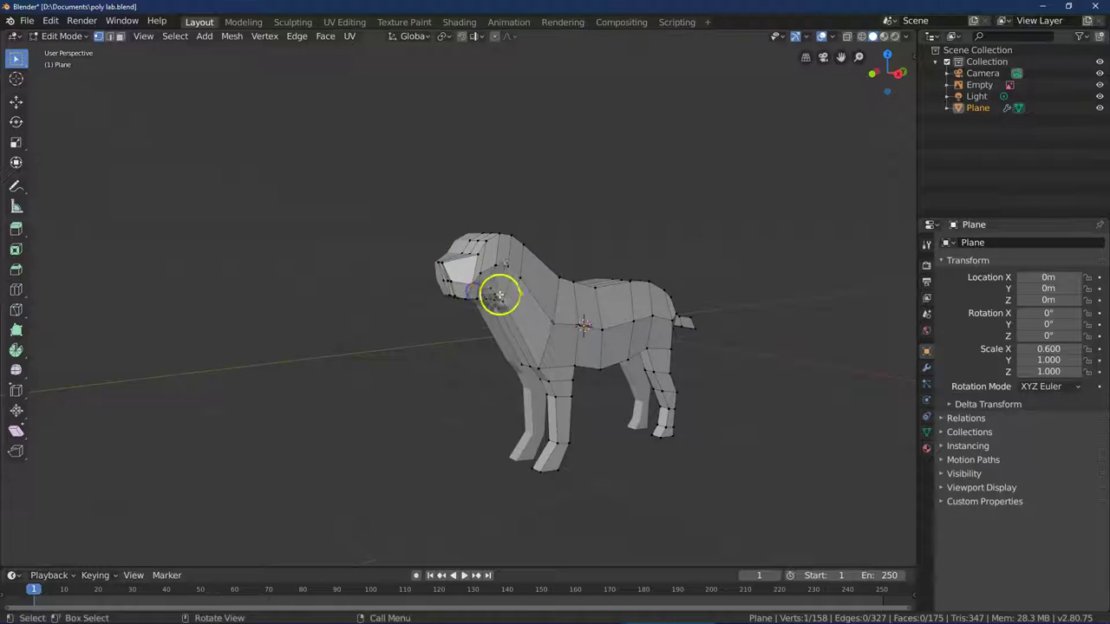
{"action": "left_click", "coordinate": [17, 102]}
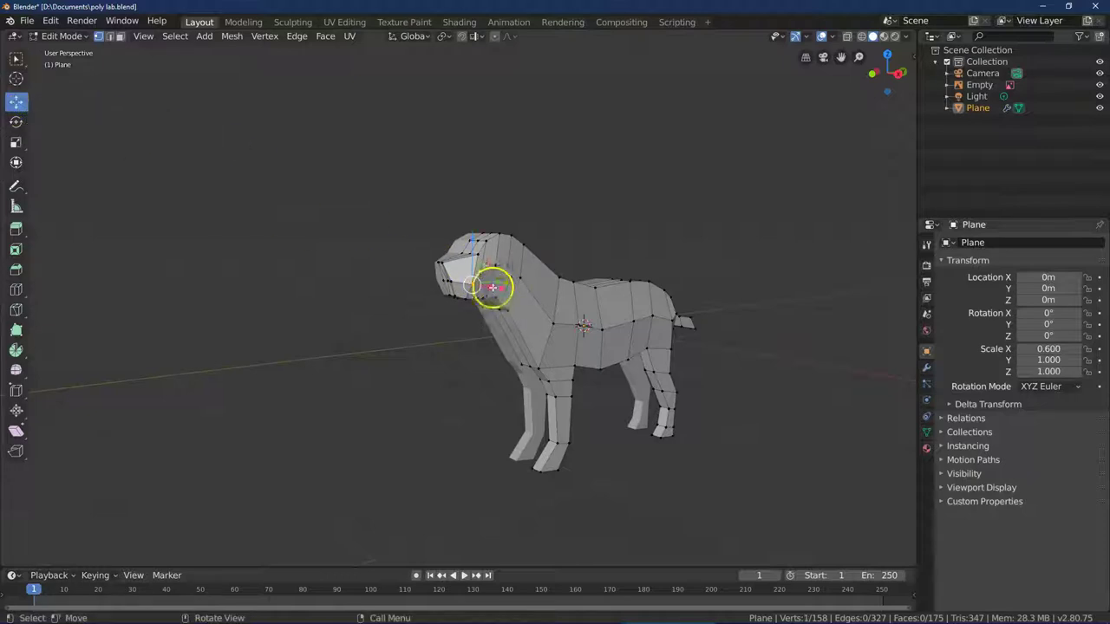
{"action": "left_click_drag", "start_coordinate": [501, 289], "coordinate": [495, 292]}
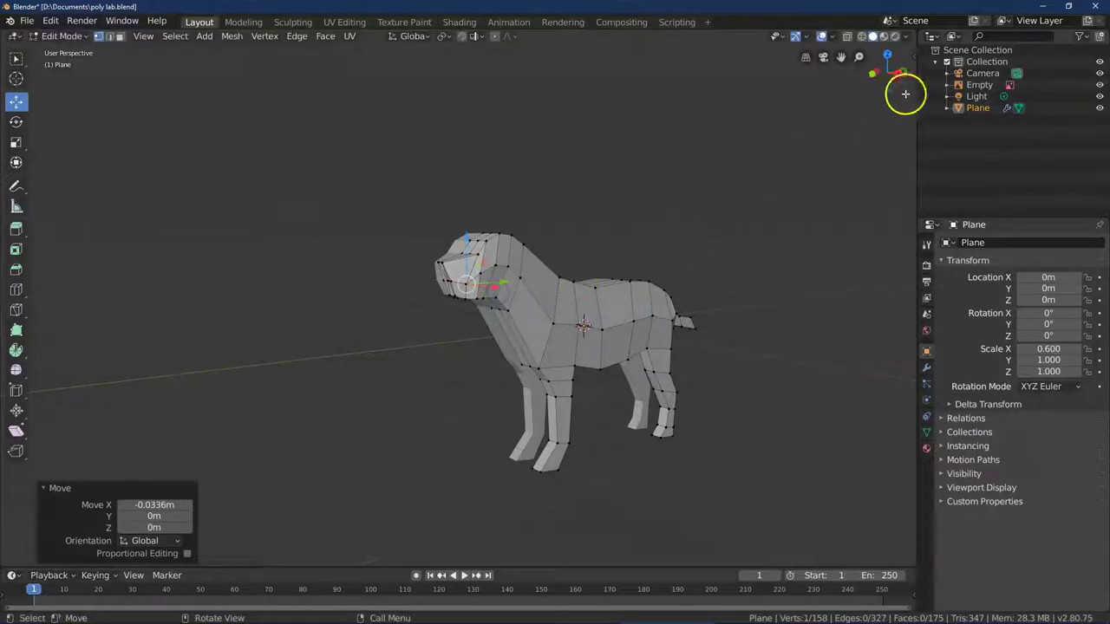
Step: Show the mesh in wireframe over the reference photo in the right side view
{"action": "left_click_drag", "start_coordinate": [897, 75], "coordinate": [856, 113]}
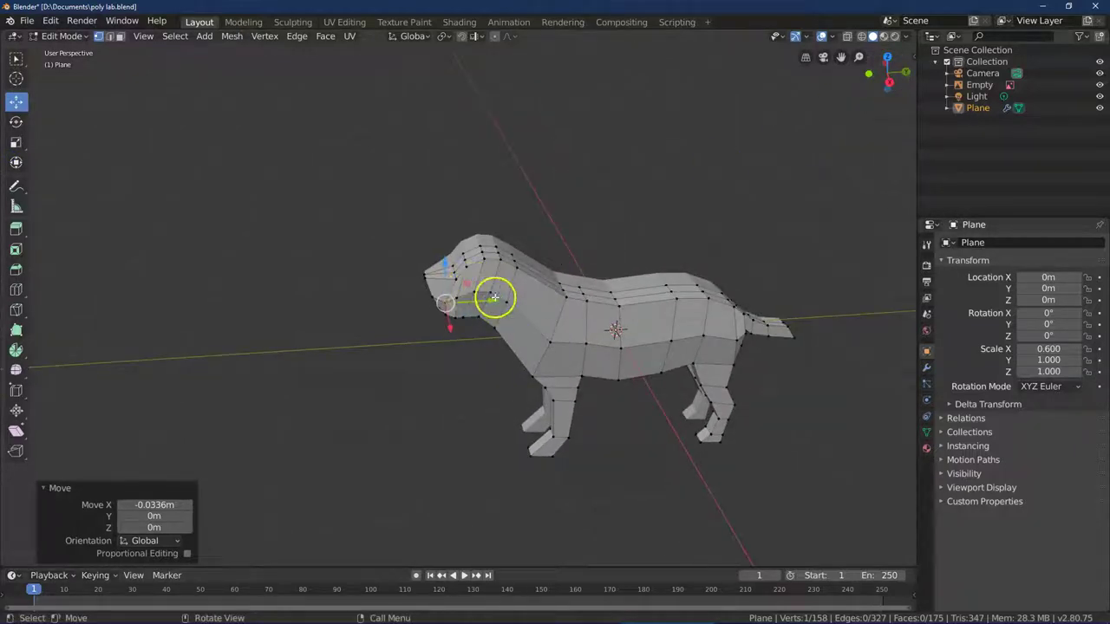
{"action": "left_click", "coordinate": [905, 74]}
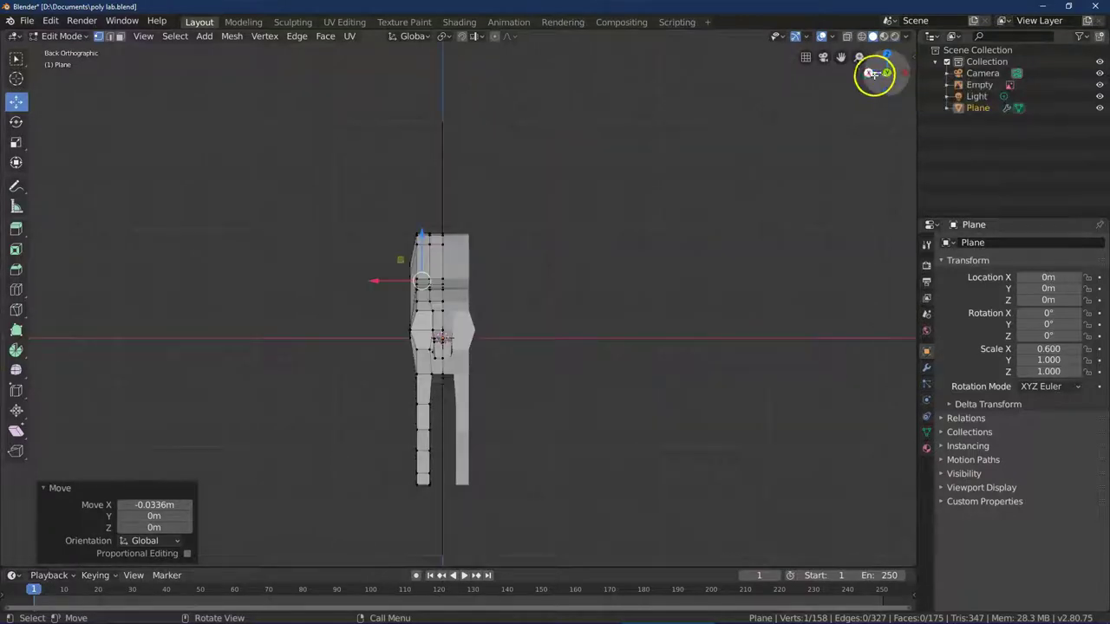
{"action": "left_click", "coordinate": [873, 75]}
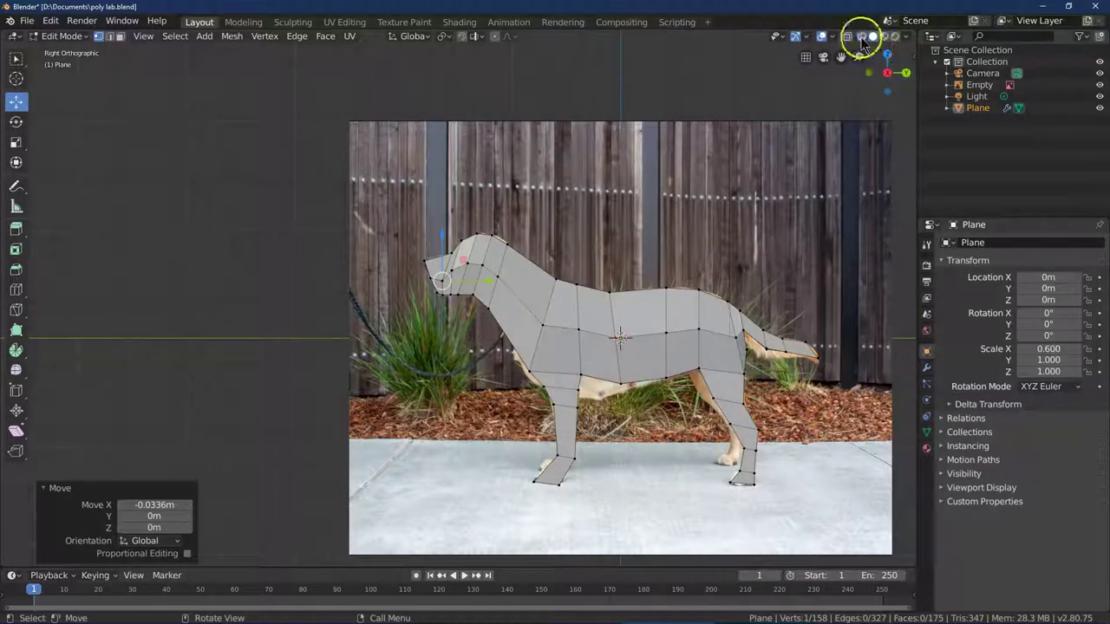
{"action": "left_click", "coordinate": [860, 37]}
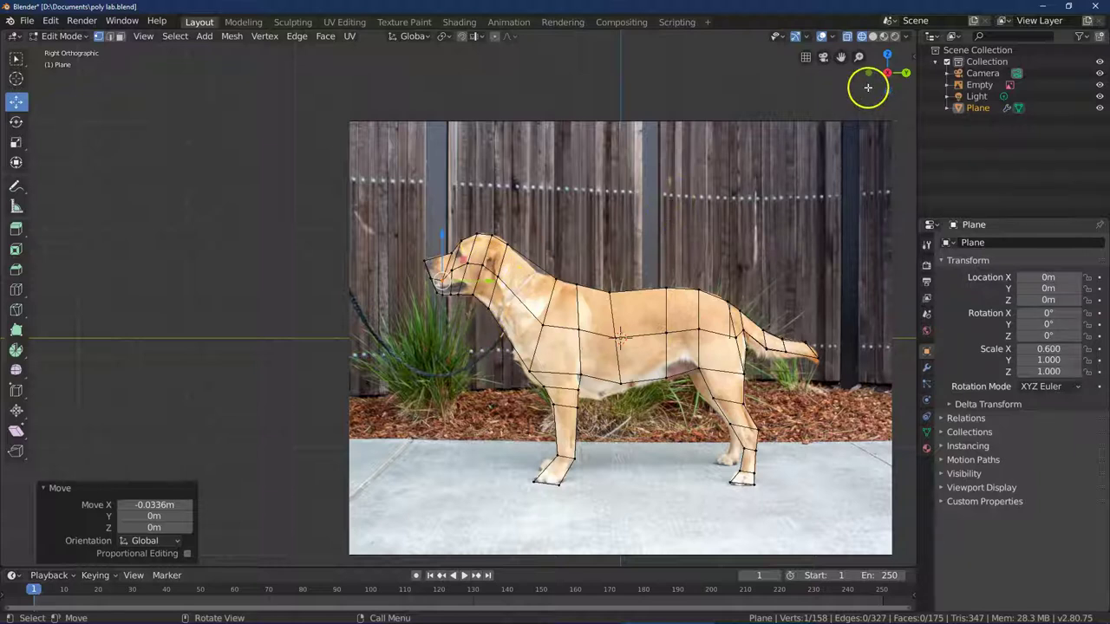
Step: Deselect all vertices and examine the wireframe from angled views and up close at the head against the reference photo
{"action": "left_click_drag", "start_coordinate": [908, 72], "coordinate": [26, 99]}
{"action": "left_click", "coordinate": [18, 60]}
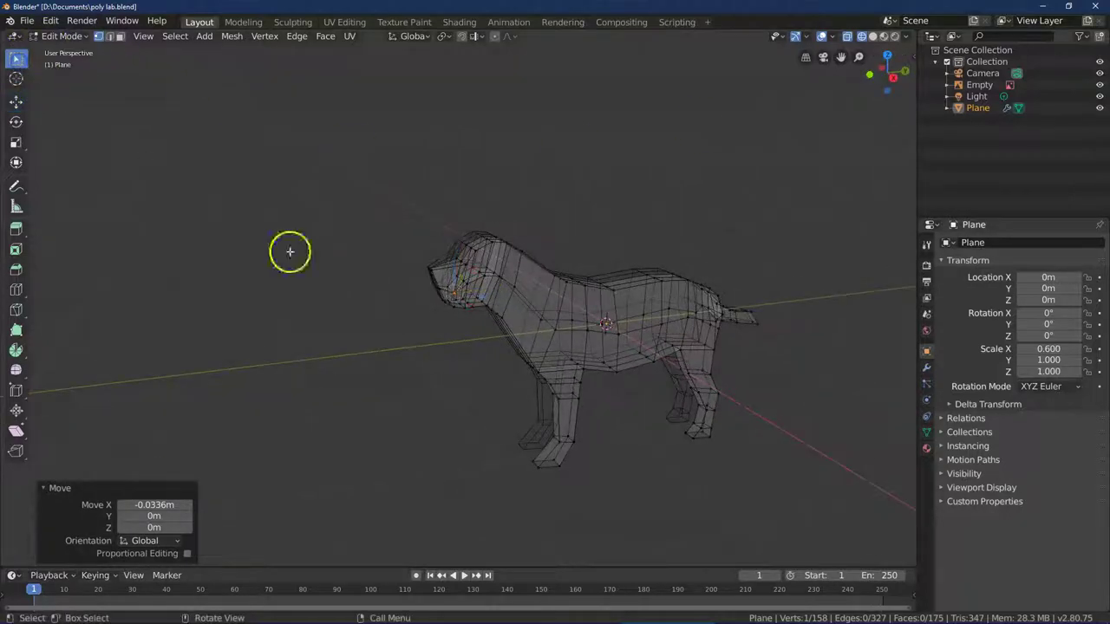
{"action": "left_click_drag", "start_coordinate": [897, 78], "coordinate": [883, 98]}
{"action": "left_click", "coordinate": [580, 222]}
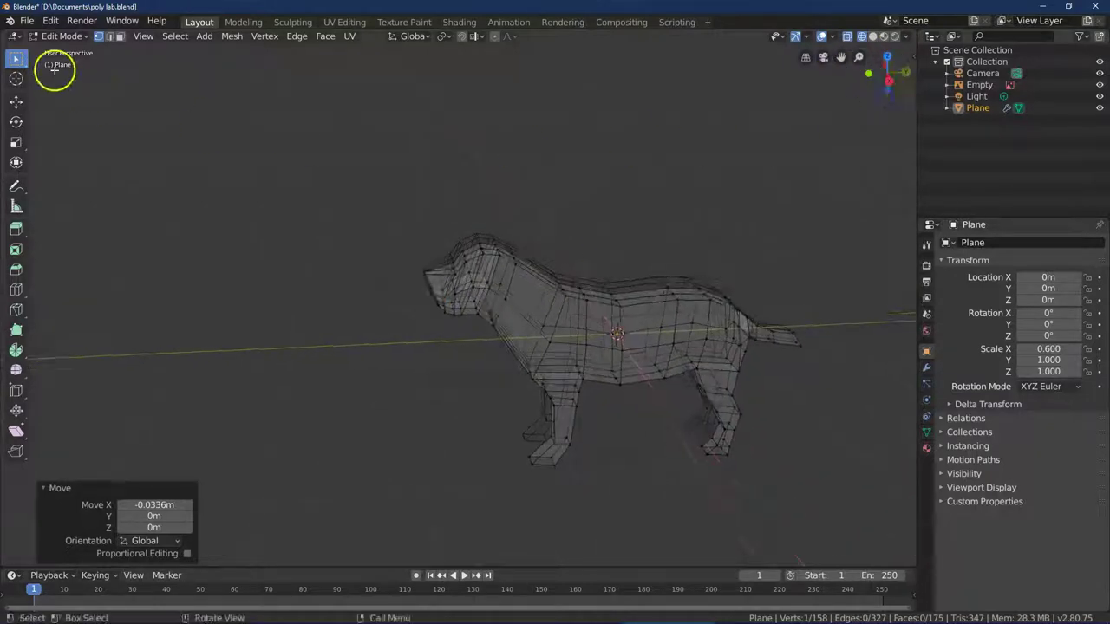
{"action": "left_click", "coordinate": [473, 288]}
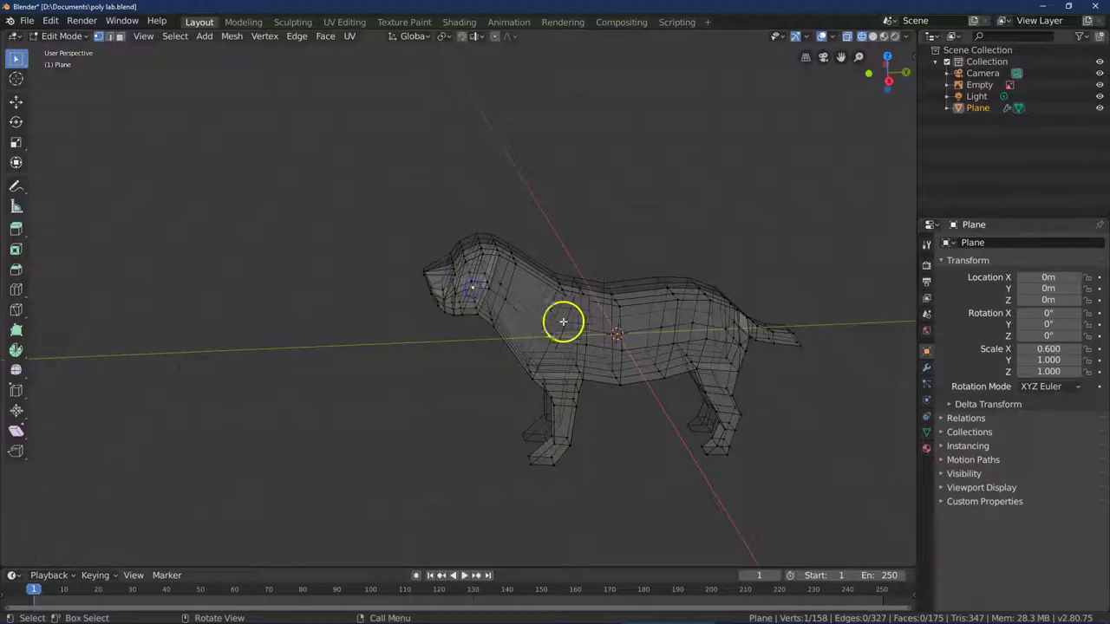
{"action": "left_click", "coordinate": [889, 79]}
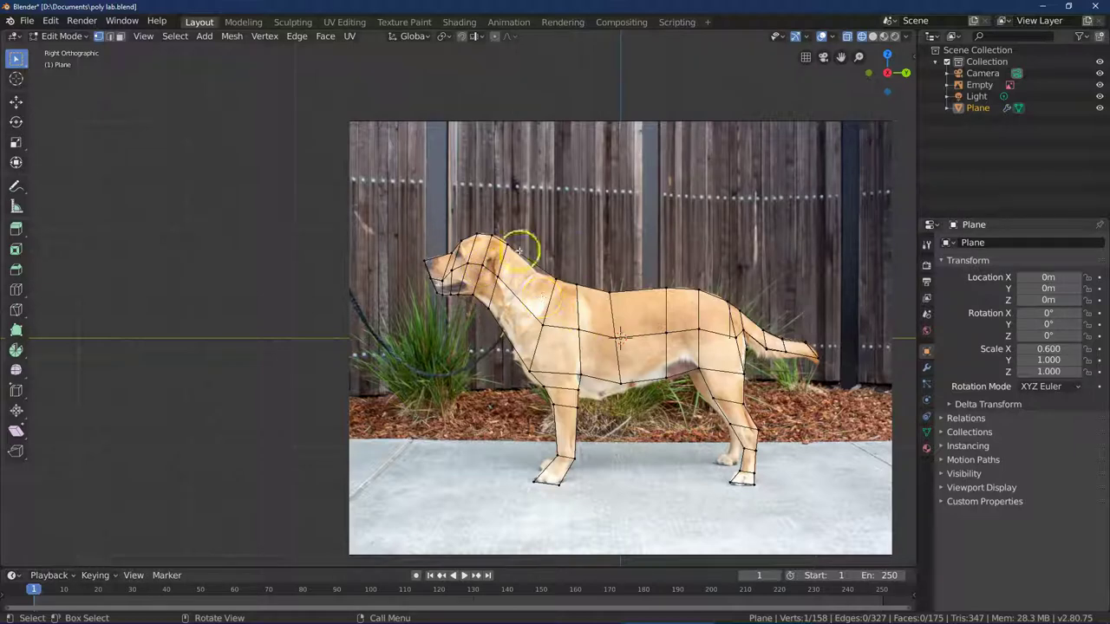
{"action": "left_click_drag", "start_coordinate": [862, 55], "coordinate": [864, 508]}
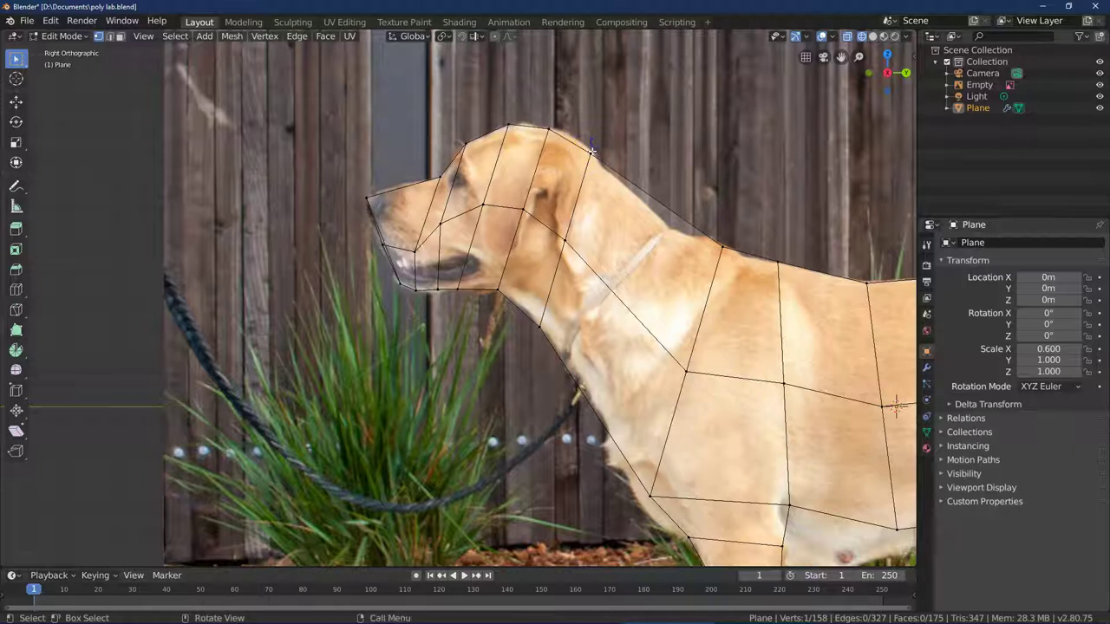
Step: Try to move the vertex at the top of the nape forward by about 0.024 m along Y
{"action": "left_click", "coordinate": [16, 101]}
{"action": "left_click_drag", "start_coordinate": [635, 154], "coordinate": [628, 153]}
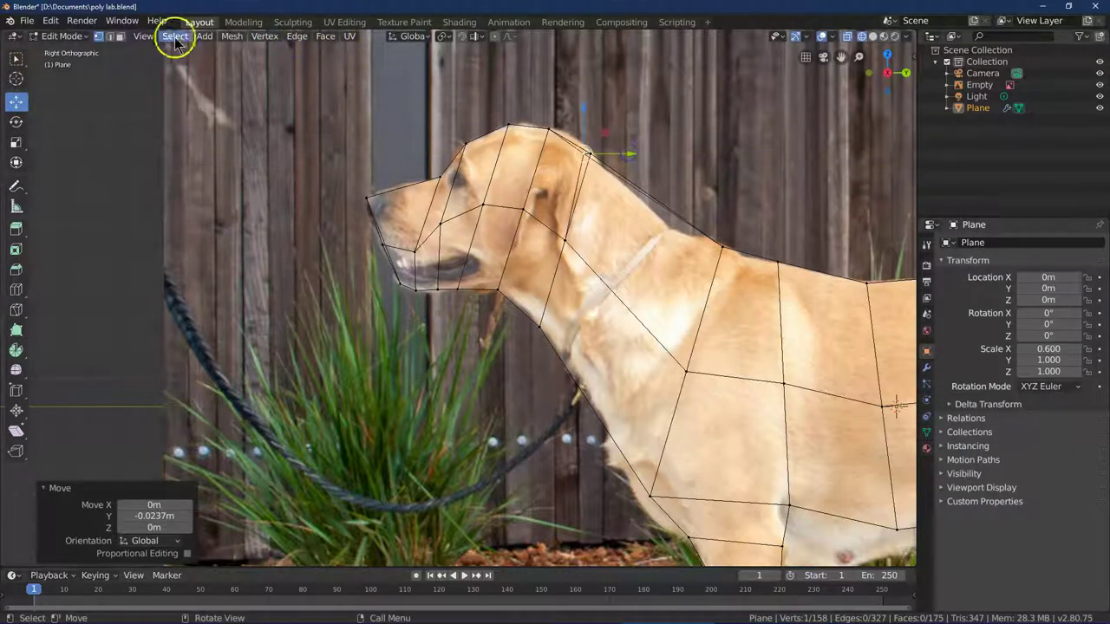
{"action": "left_click", "coordinate": [55, 22]}
{"action": "left_click", "coordinate": [52, 42]}
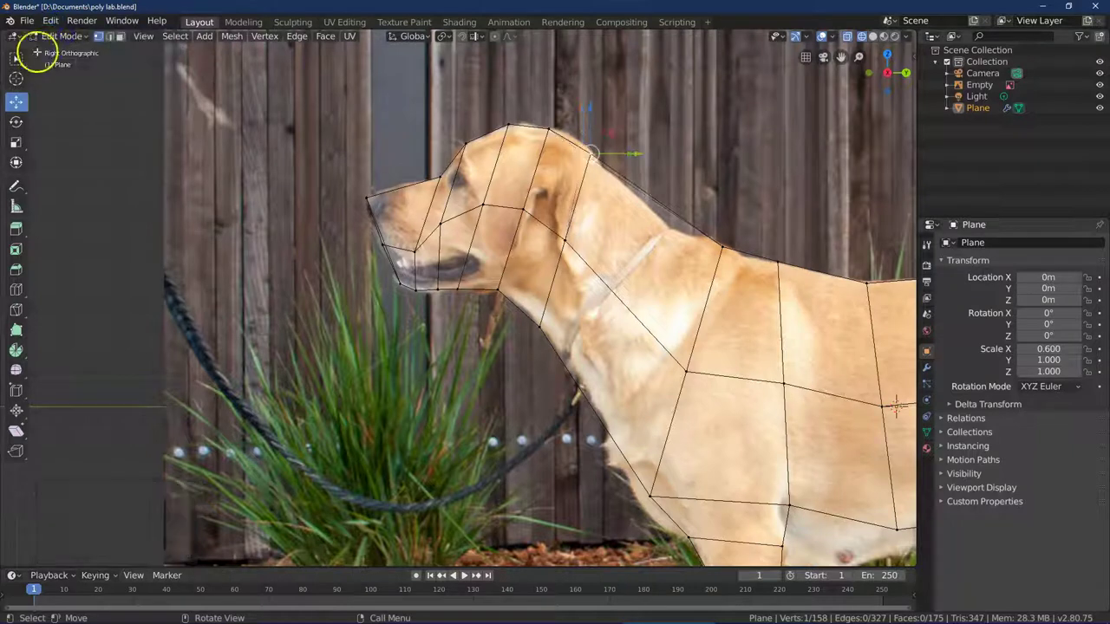
Step: Box-select all overlapping vertices at the top of the nape, move them slightly forward along Y, and deselect them
{"action": "left_click", "coordinate": [16, 59]}
{"action": "left_click_drag", "start_coordinate": [601, 135], "coordinate": [575, 177]}
{"action": "left_click", "coordinate": [17, 104]}
{"action": "left_click", "coordinate": [19, 111]}
{"action": "left_click_drag", "start_coordinate": [640, 154], "coordinate": [625, 154]}
{"action": "left_click", "coordinate": [15, 59]}
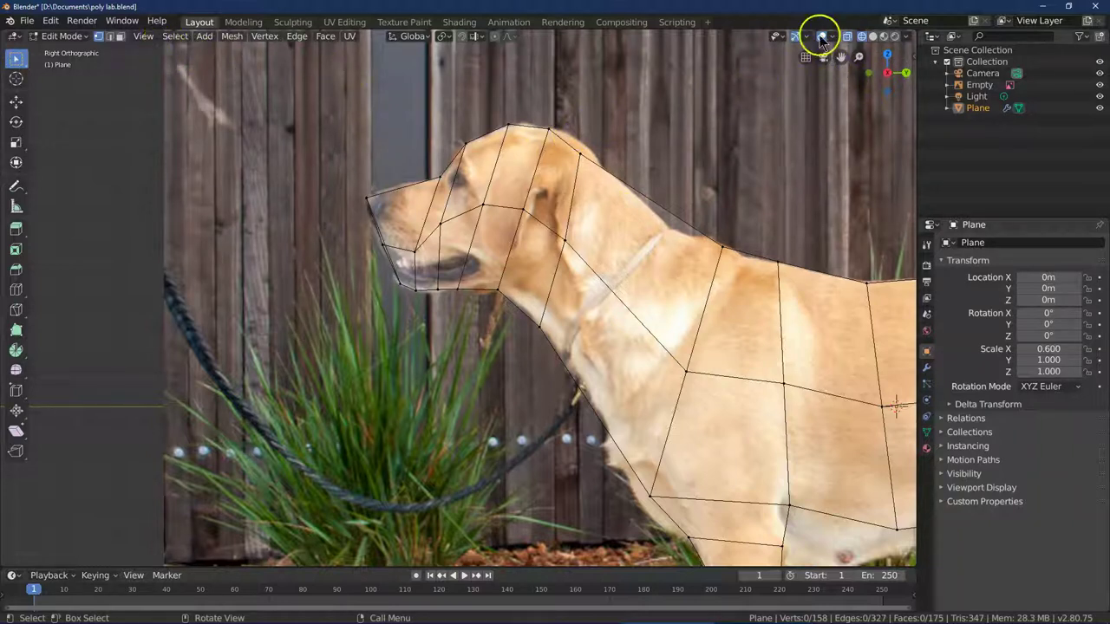
Step: Restore solid shading and select the rearmost upper side face of the head in face selection mode, seen from the right side
{"action": "left_click", "coordinate": [871, 35]}
{"action": "left_click", "coordinate": [120, 36]}
{"action": "left_click_drag", "start_coordinate": [901, 71], "coordinate": [876, 114]}
{"action": "left_click", "coordinate": [539, 213]}
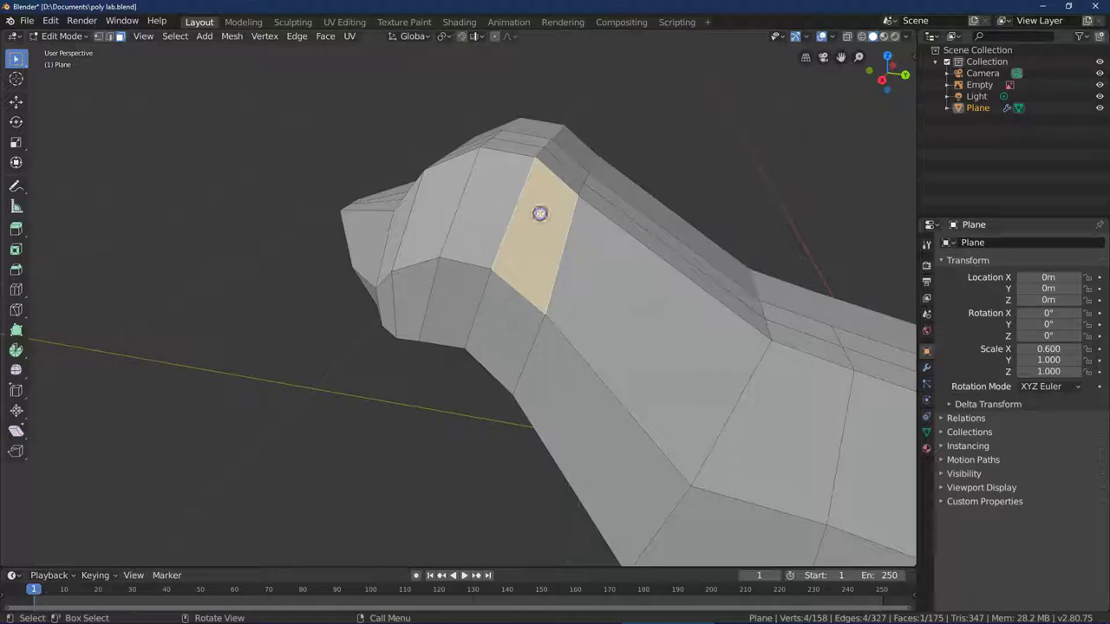
{"action": "left_click", "coordinate": [883, 80]}
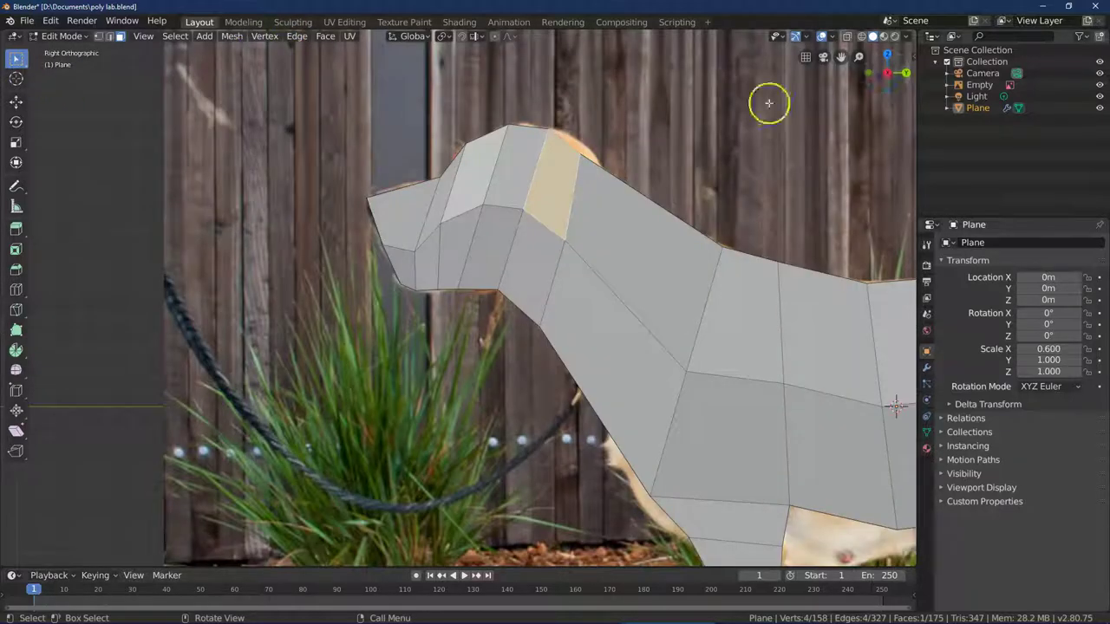
Step: Try to extrude only the edges of the selected head face, and undo the extrusion
{"action": "left_click", "coordinate": [275, 38]}
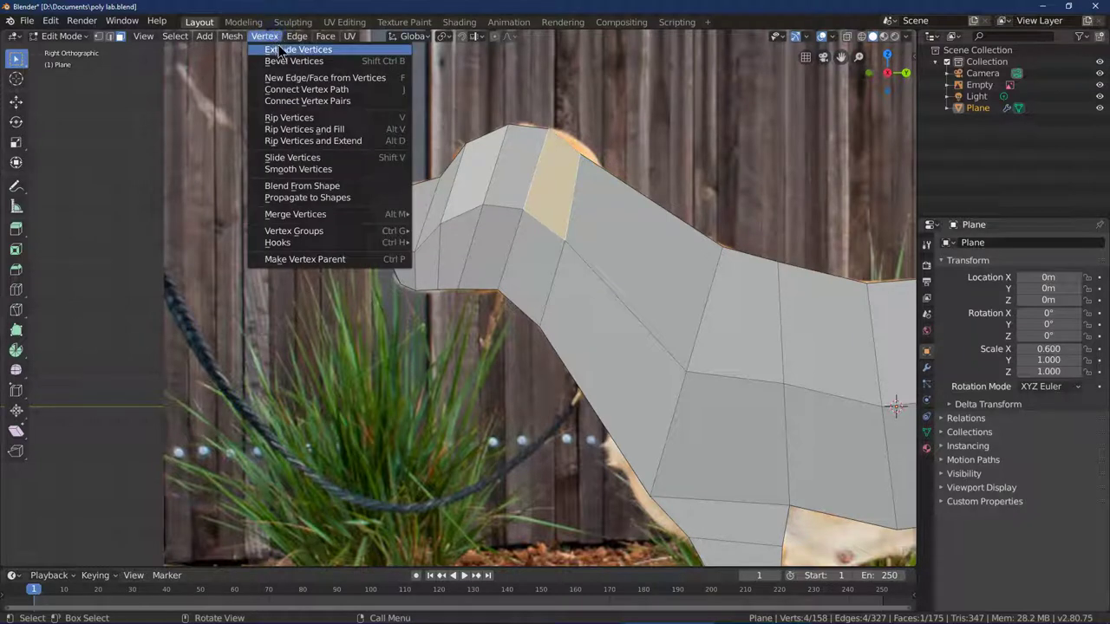
{"action": "left_click", "coordinate": [300, 37]}
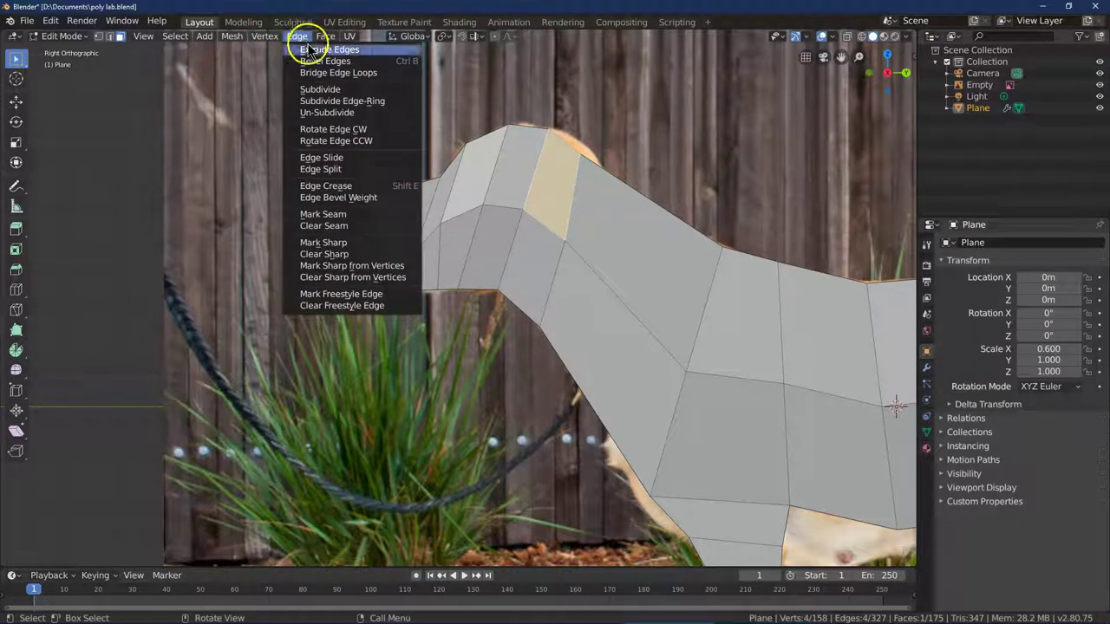
{"action": "left_click", "coordinate": [309, 50]}
{"action": "left_click", "coordinate": [318, 42]}
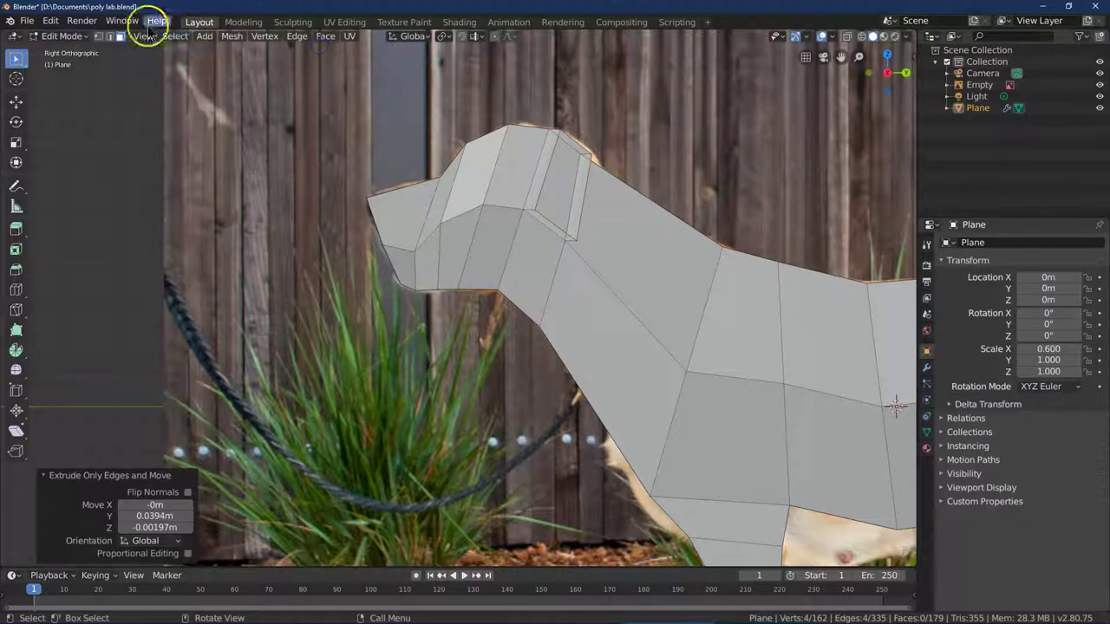
{"action": "left_click", "coordinate": [51, 21]}
{"action": "left_click", "coordinate": [67, 34]}
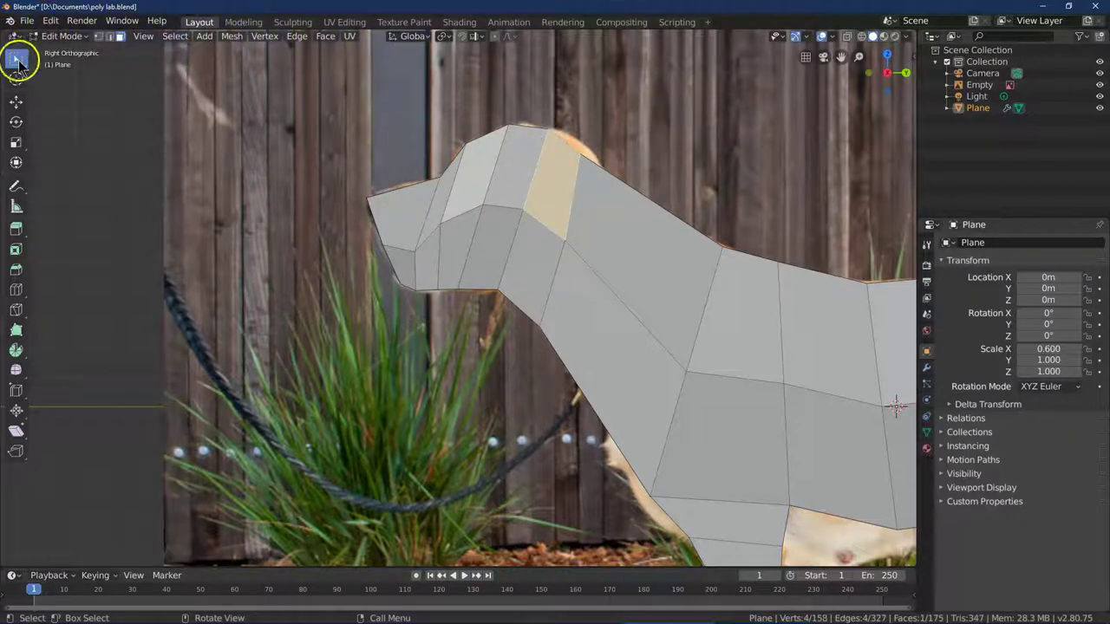
Step: Extrude the top edge of that head face as an ear flap, moving it 0.146 m in X, -0.06 m in Y and -0.25 m in Z
{"action": "left_click", "coordinate": [109, 37]}
{"action": "left_click", "coordinate": [560, 142]}
{"action": "left_click_drag", "start_coordinate": [887, 86], "coordinate": [867, 102]}
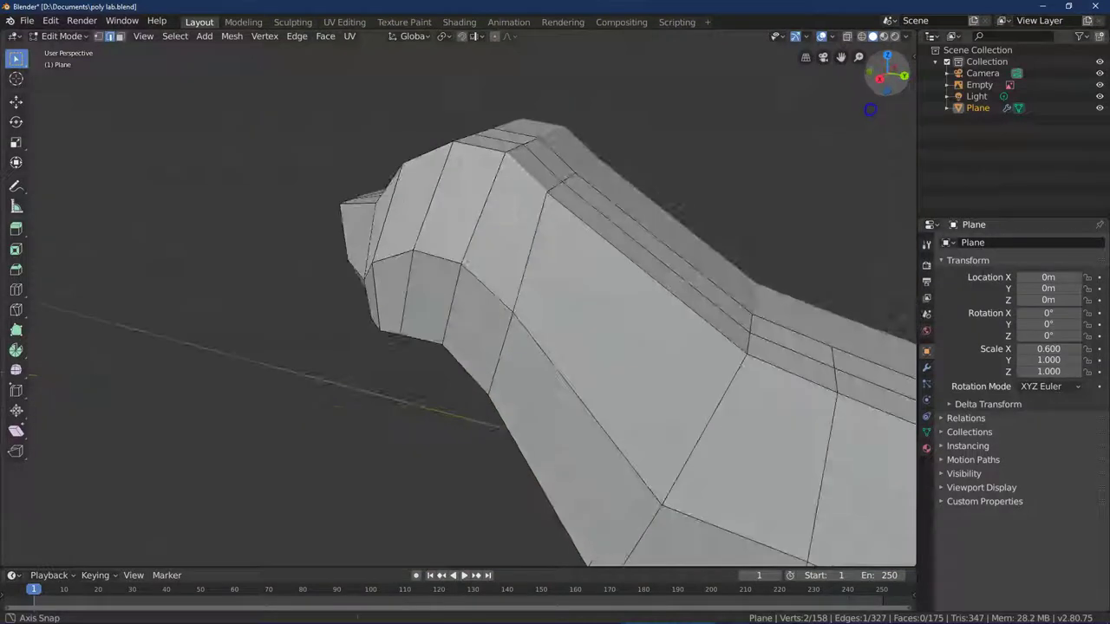
{"action": "left_click", "coordinate": [294, 36]}
{"action": "left_click", "coordinate": [298, 48]}
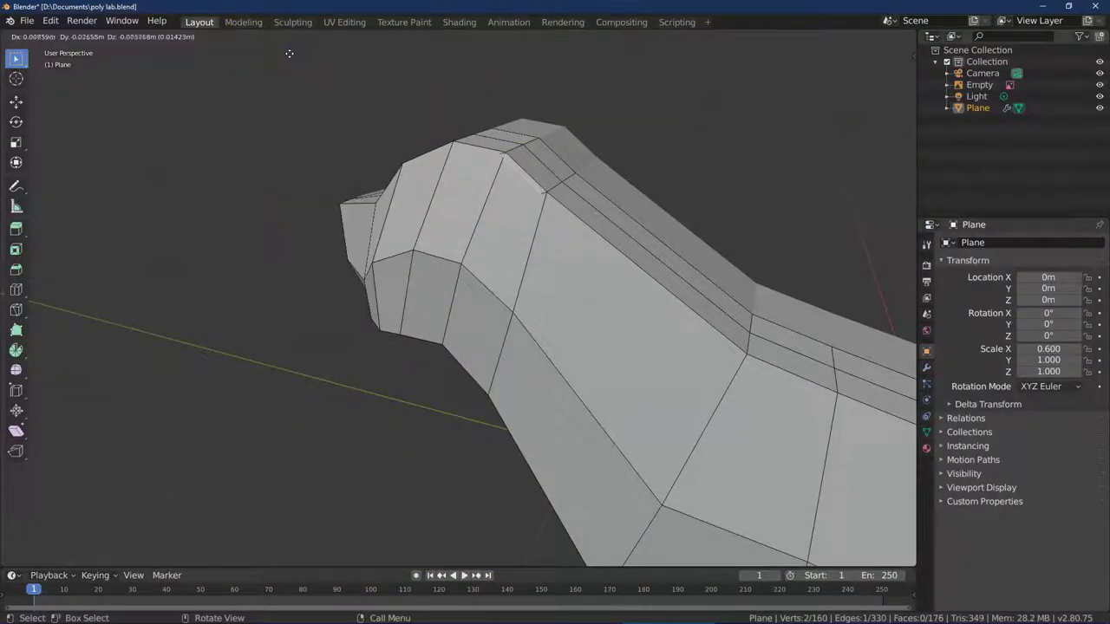
{"action": "left_click", "coordinate": [247, 165]}
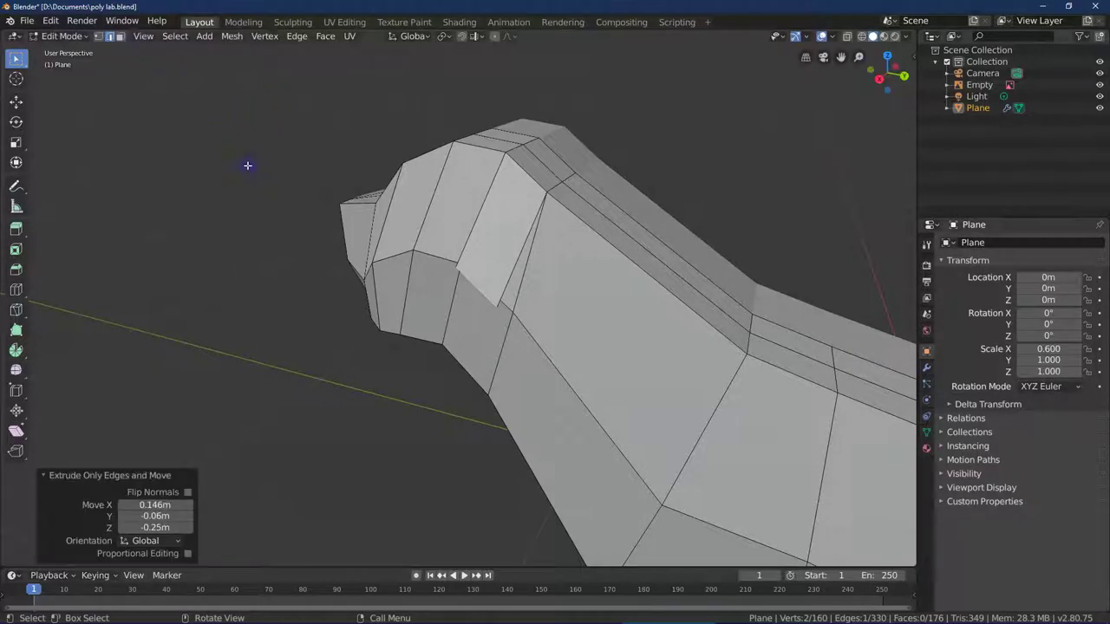
Step: Check the ear flap from the front and against the full side reference, and switch to Object Mode
{"action": "left_click_drag", "start_coordinate": [891, 75], "coordinate": [854, 80]}
{"action": "left_click_drag", "start_coordinate": [33, 74], "coordinate": [137, 55]}
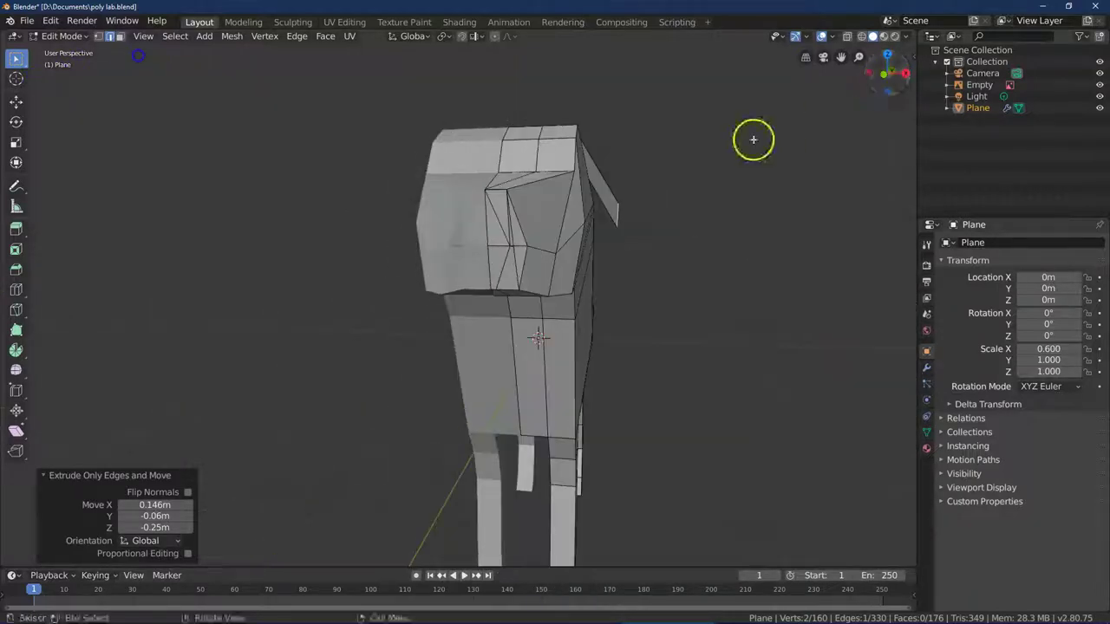
{"action": "left_click", "coordinate": [905, 74]}
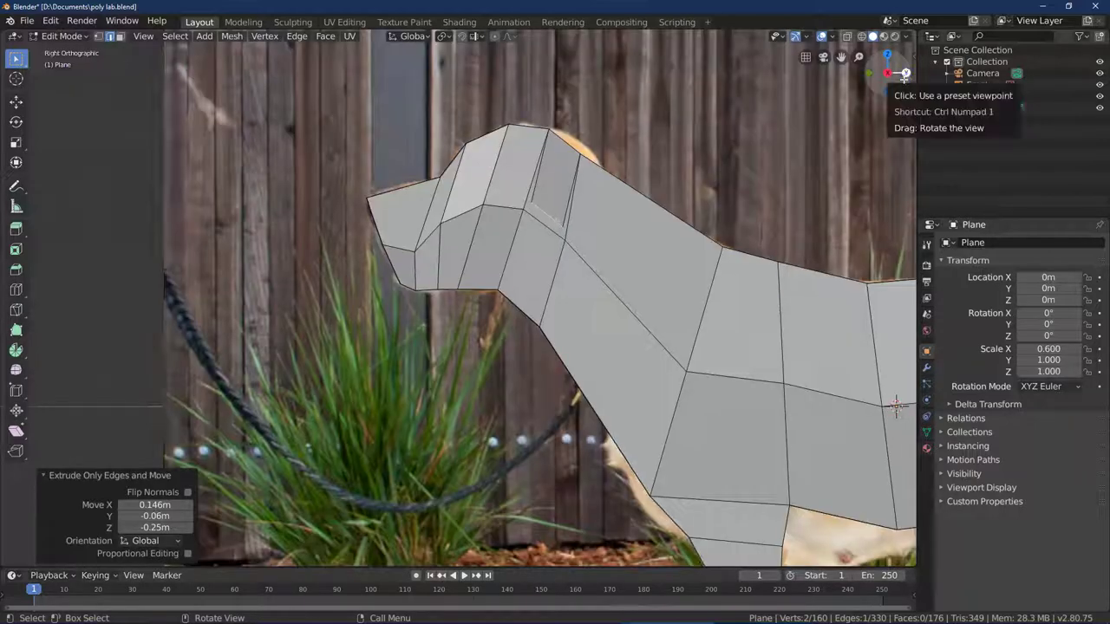
{"action": "left_click_drag", "start_coordinate": [858, 57], "coordinate": [855, 144]}
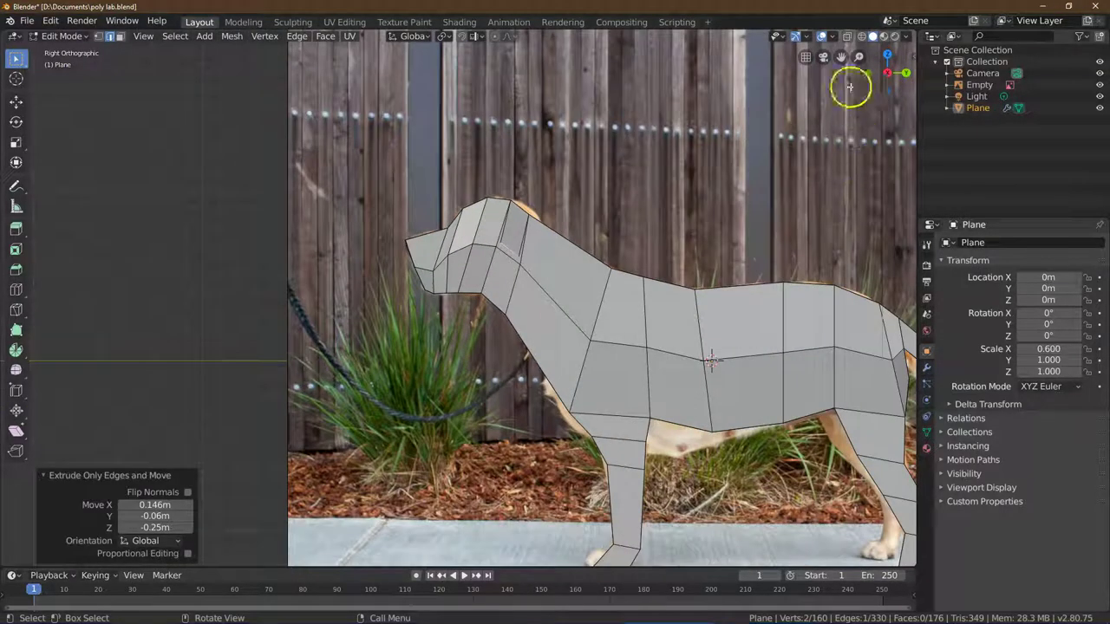
{"action": "left_click_drag", "start_coordinate": [858, 62], "coordinate": [858, 153]}
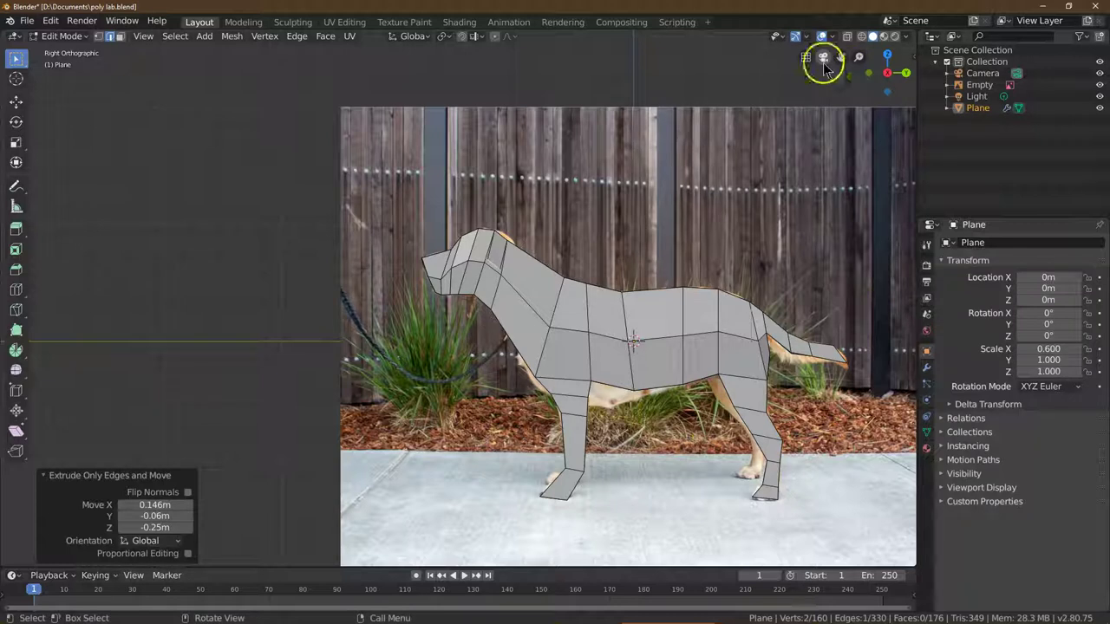
{"action": "left_click_drag", "start_coordinate": [840, 58], "coordinate": [794, 102]}
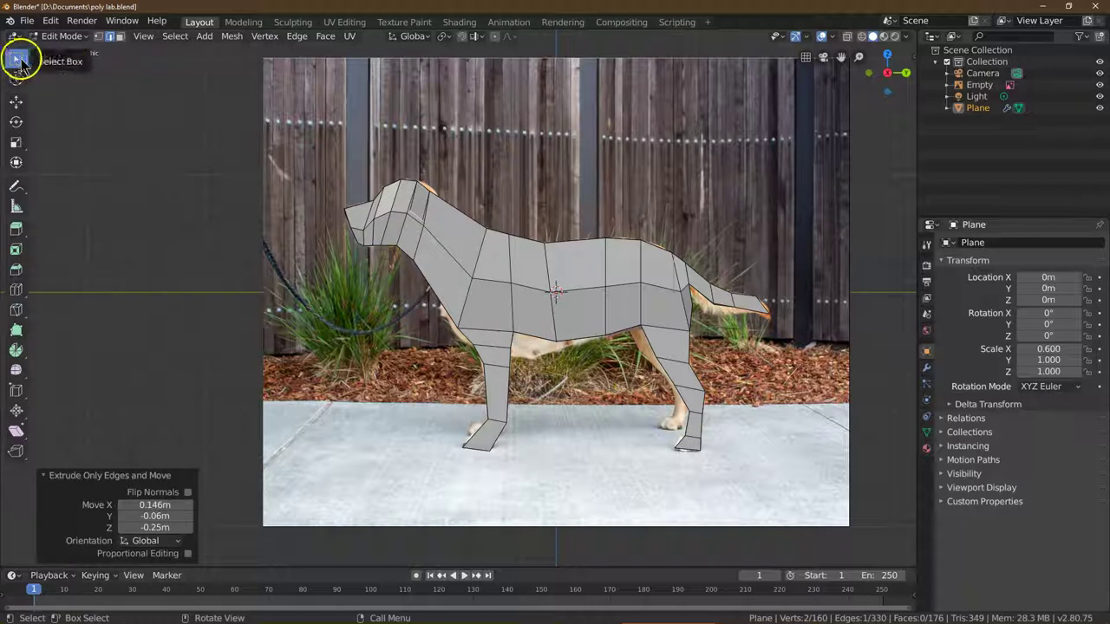
{"action": "left_click", "coordinate": [68, 35]}
{"action": "left_click", "coordinate": [76, 54]}
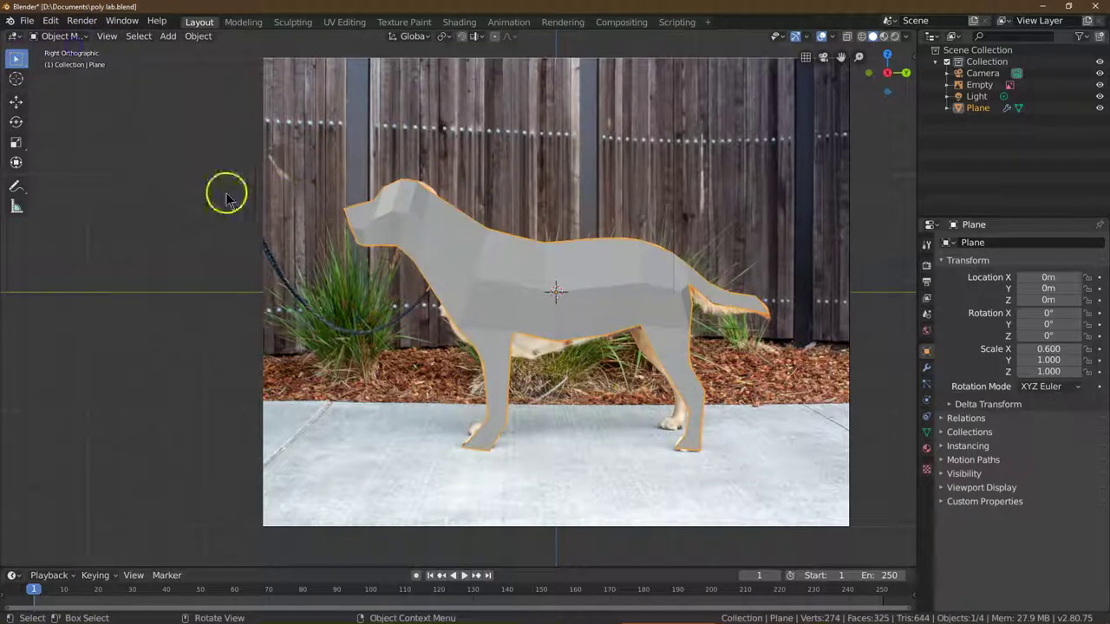
Step: Select the dog in an angled front view and add a new material to it
{"action": "left_click_drag", "start_coordinate": [904, 76], "coordinate": [81, 101]}
{"action": "left_click", "coordinate": [605, 133]}
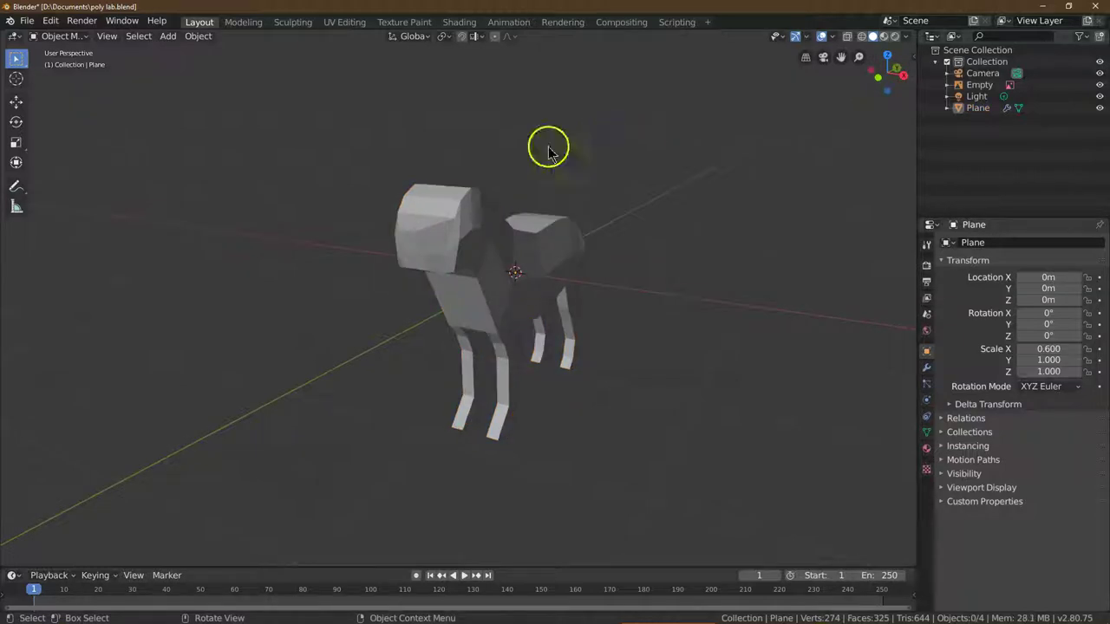
{"action": "left_click", "coordinate": [492, 274]}
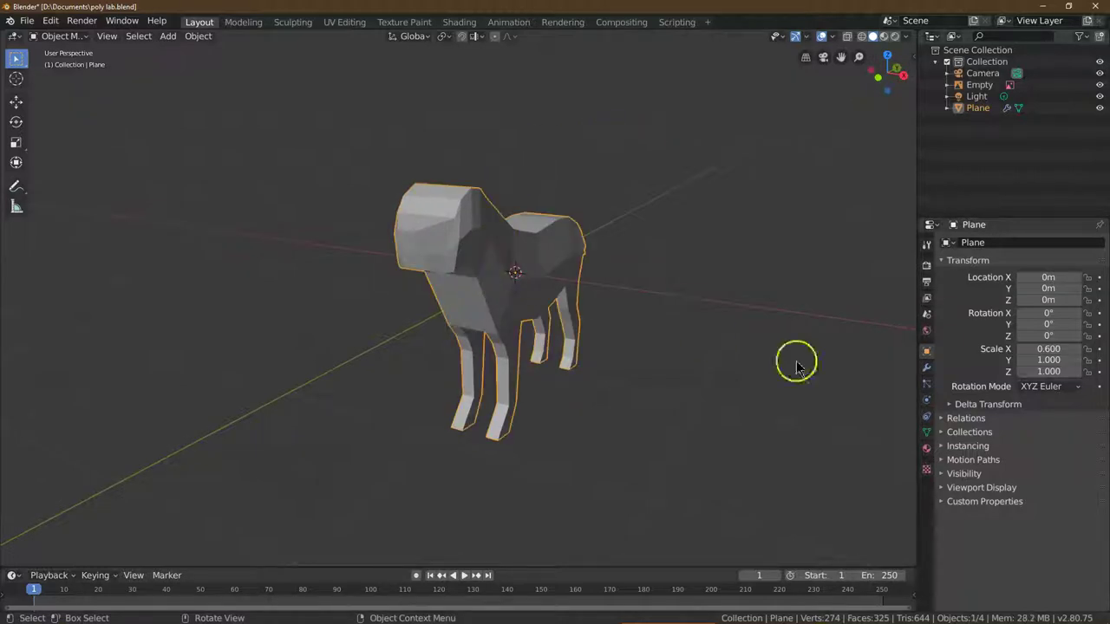
{"action": "left_click", "coordinate": [926, 449]}
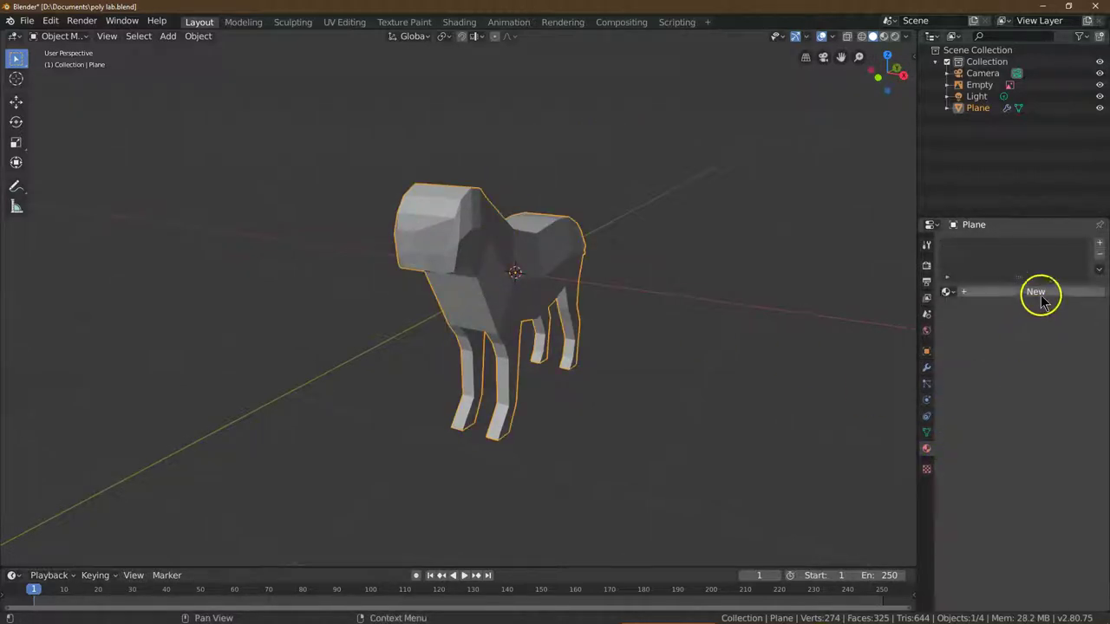
{"action": "left_click", "coordinate": [1075, 293]}
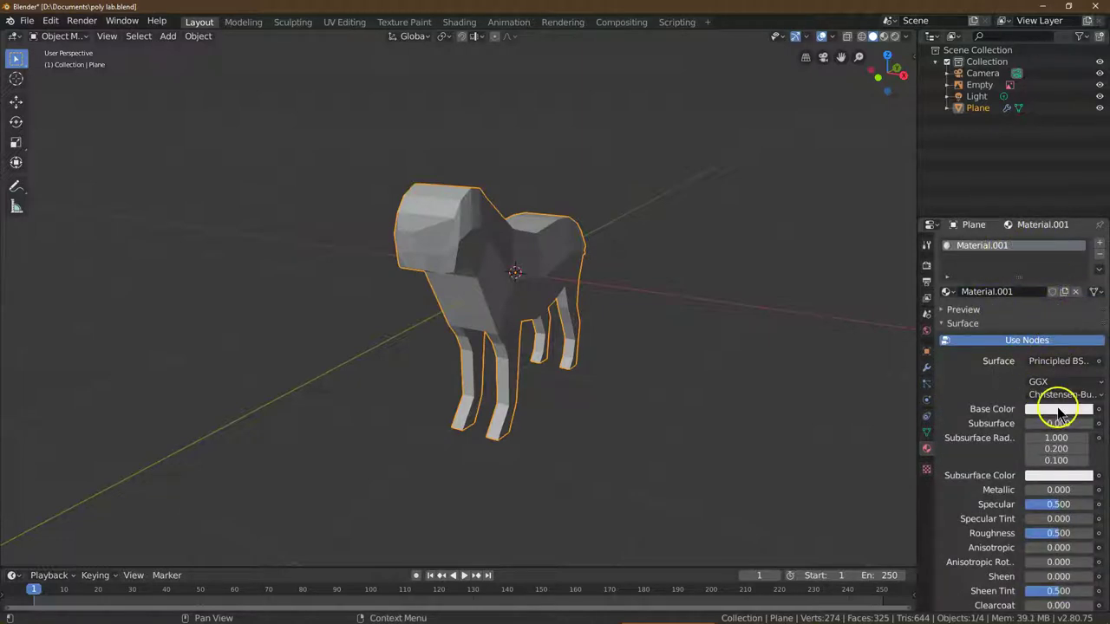
Step: Set the new material's base color to yellow with hex value FFFF00
{"action": "left_click", "coordinate": [1058, 410]}
{"action": "left_click_drag", "start_coordinate": [1023, 305], "coordinate": [1000, 303]}
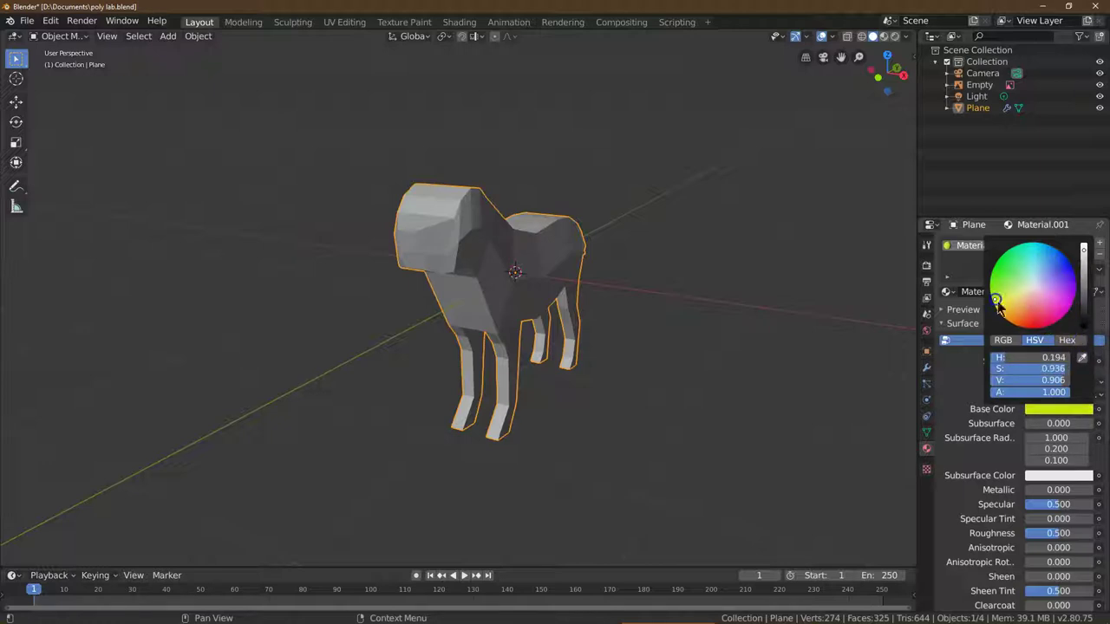
{"action": "left_click", "coordinate": [1072, 340]}
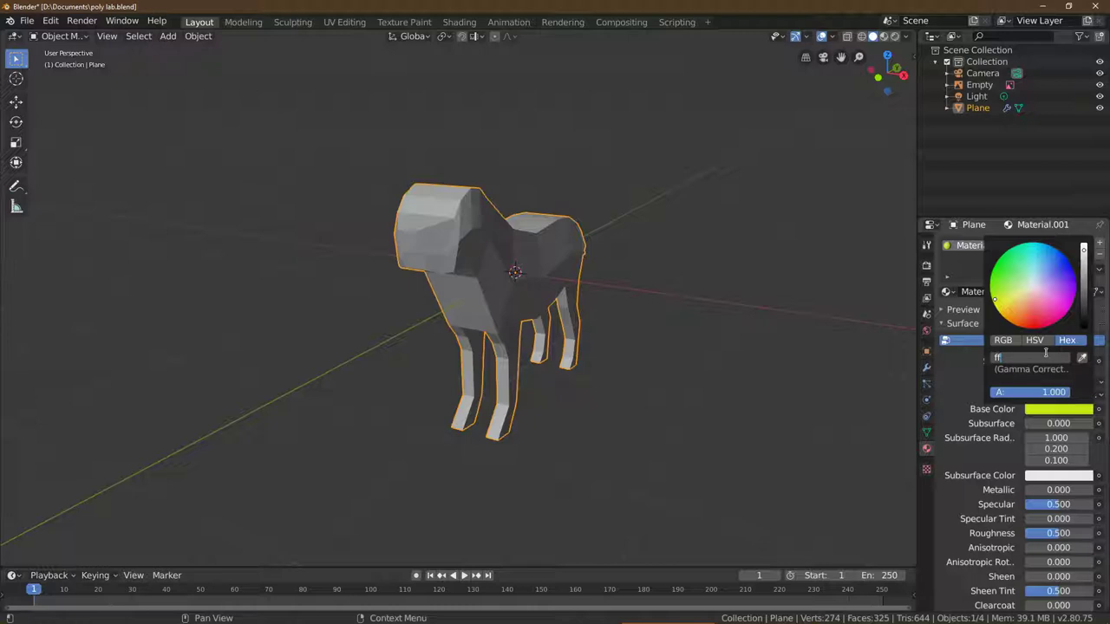
{"action": "left_click", "coordinate": [1046, 352]}
{"action": "type", "text": "ffff00"}
{"action": "key", "text": "Return"}
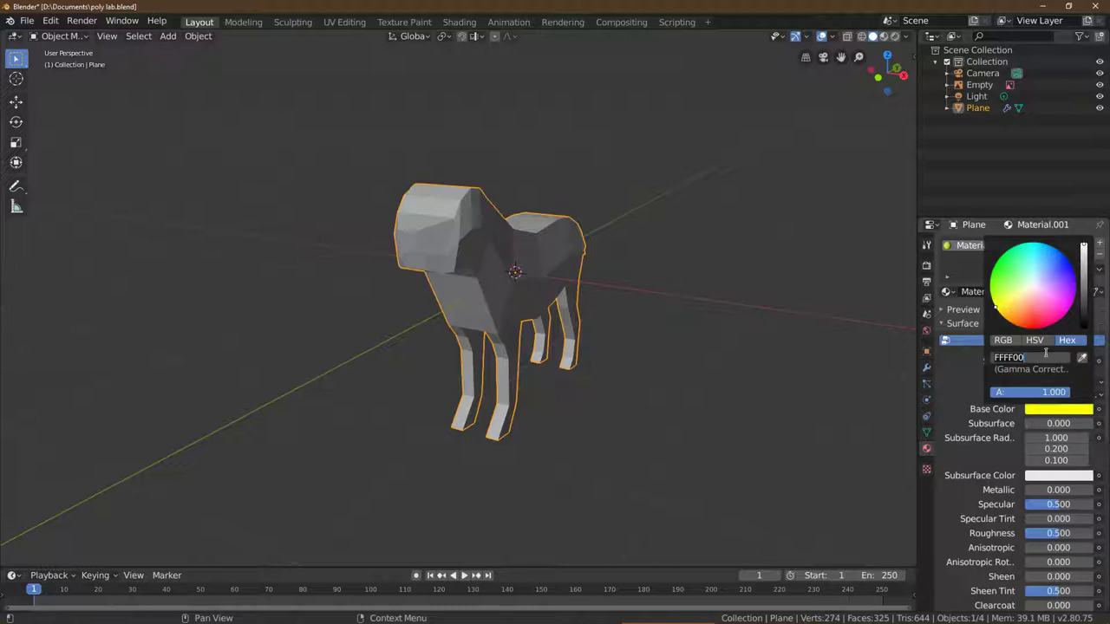
{"action": "left_click", "coordinate": [965, 378]}
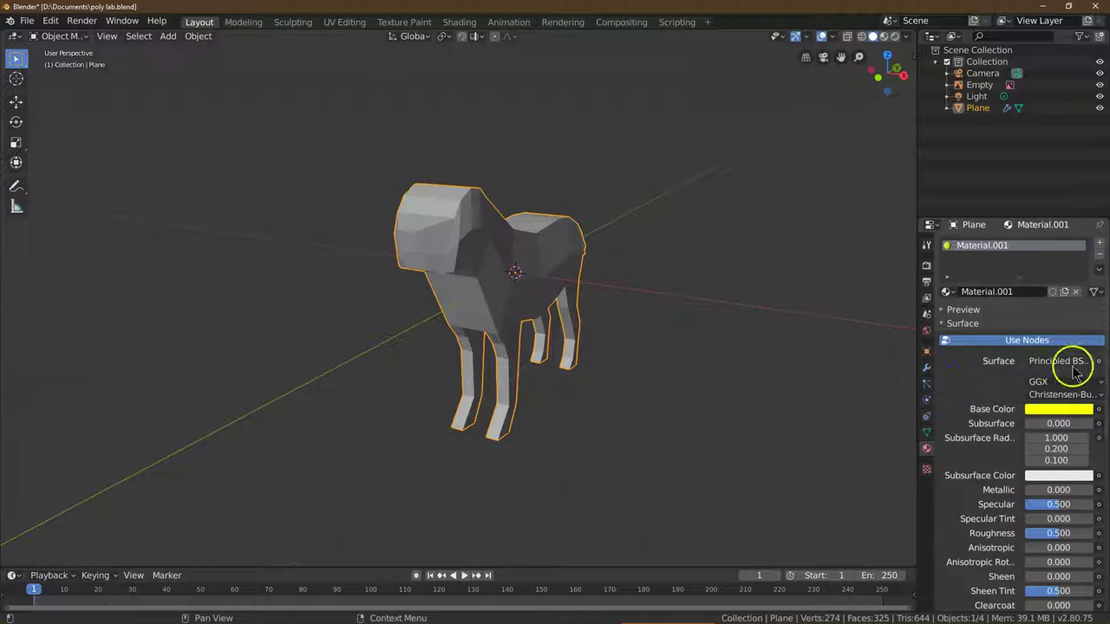
Step: Change the material's surface shader to Glossy BSDF and pick a yellow color for it
{"action": "left_click", "coordinate": [1073, 362]}
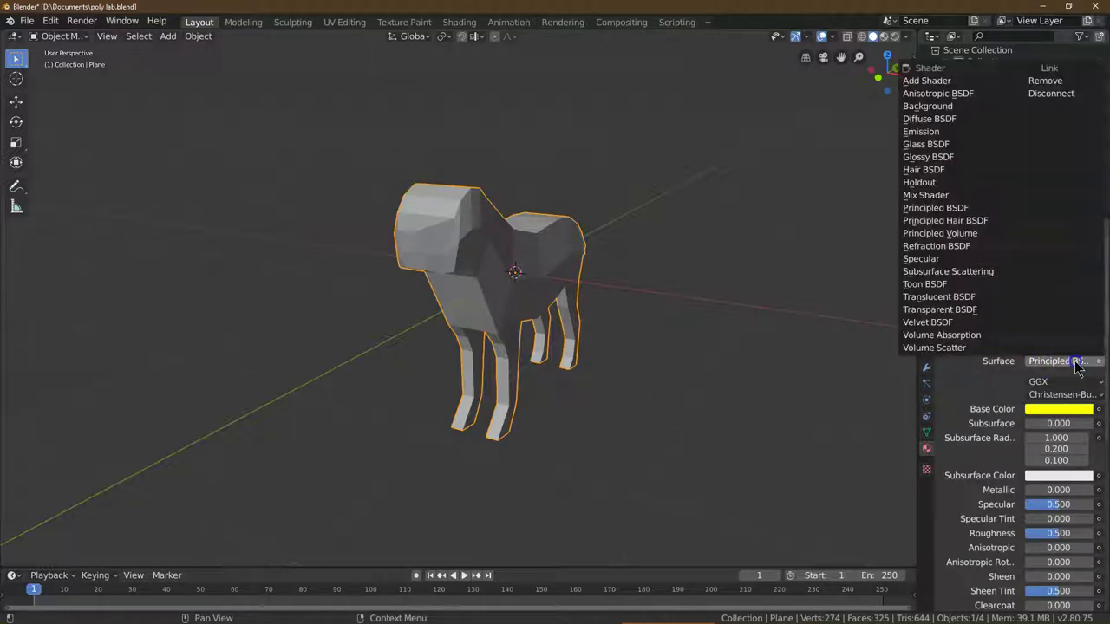
{"action": "left_click", "coordinate": [967, 157]}
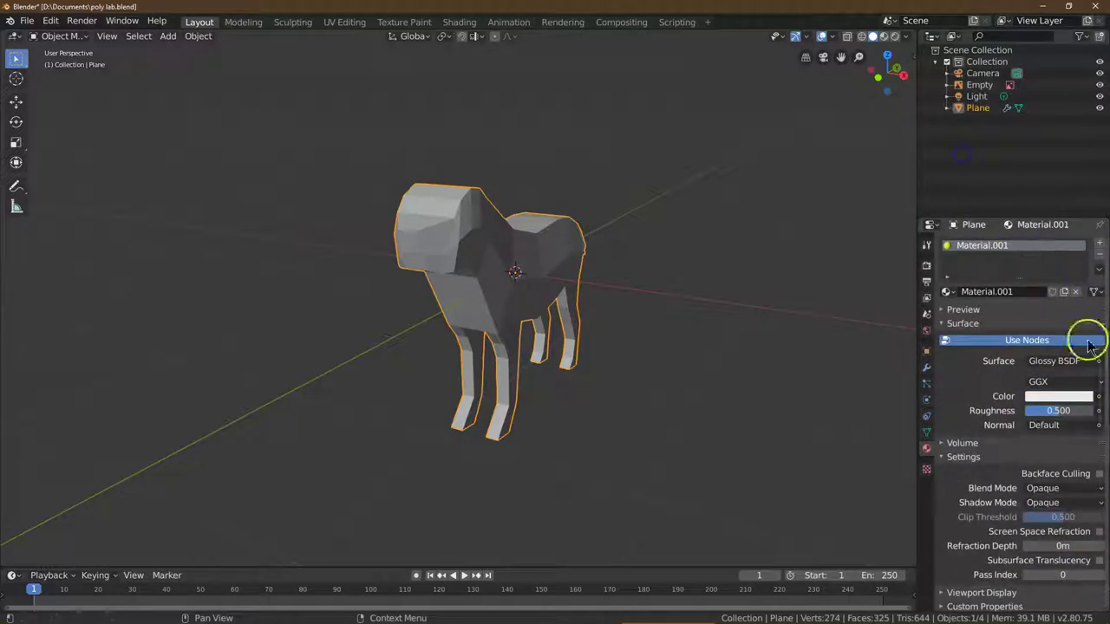
{"action": "left_click", "coordinate": [1074, 399]}
{"action": "left_click_drag", "start_coordinate": [1004, 298], "coordinate": [1011, 285]}
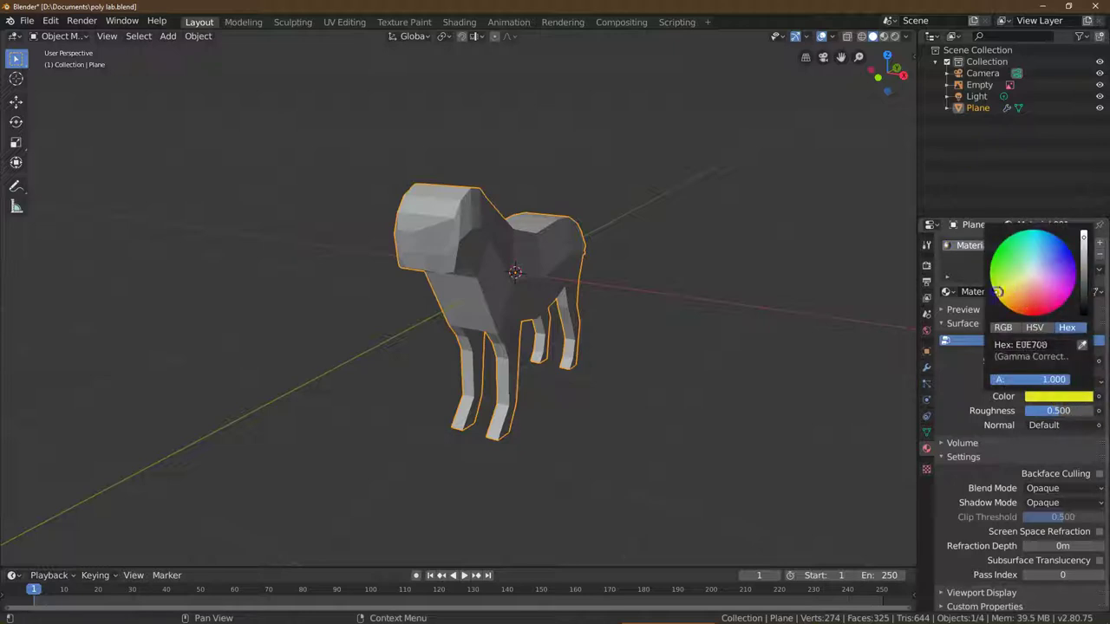
{"action": "left_click", "coordinate": [961, 409]}
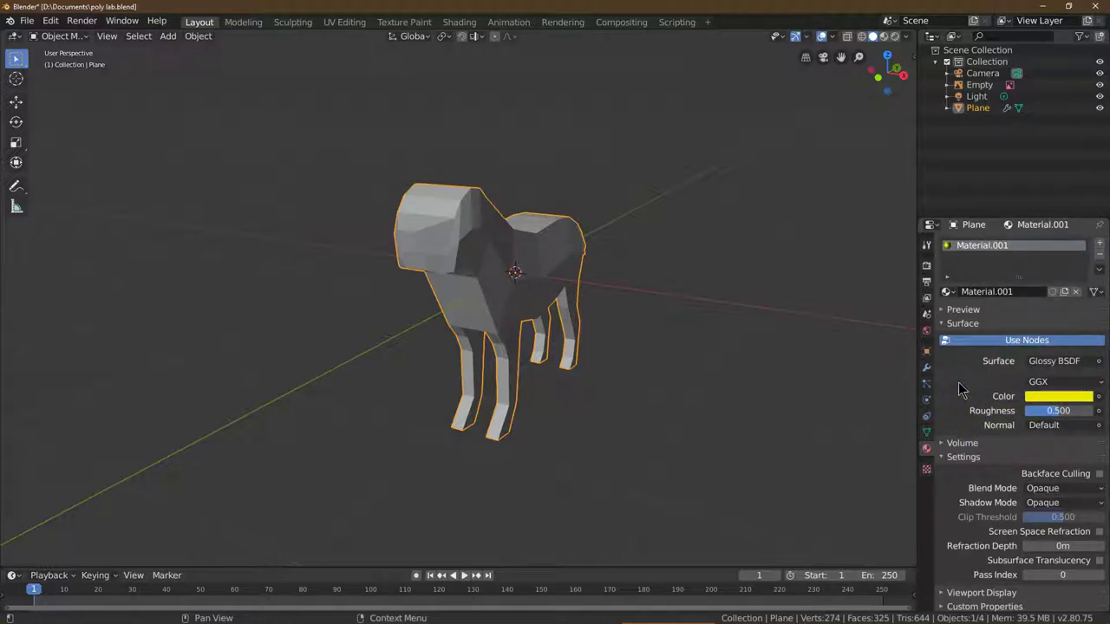
Step: Set the glossy material's color to hex D5C0A7 and its roughness to 0.200
{"action": "left_click", "coordinate": [1049, 398]}
{"action": "left_click", "coordinate": [1037, 346]}
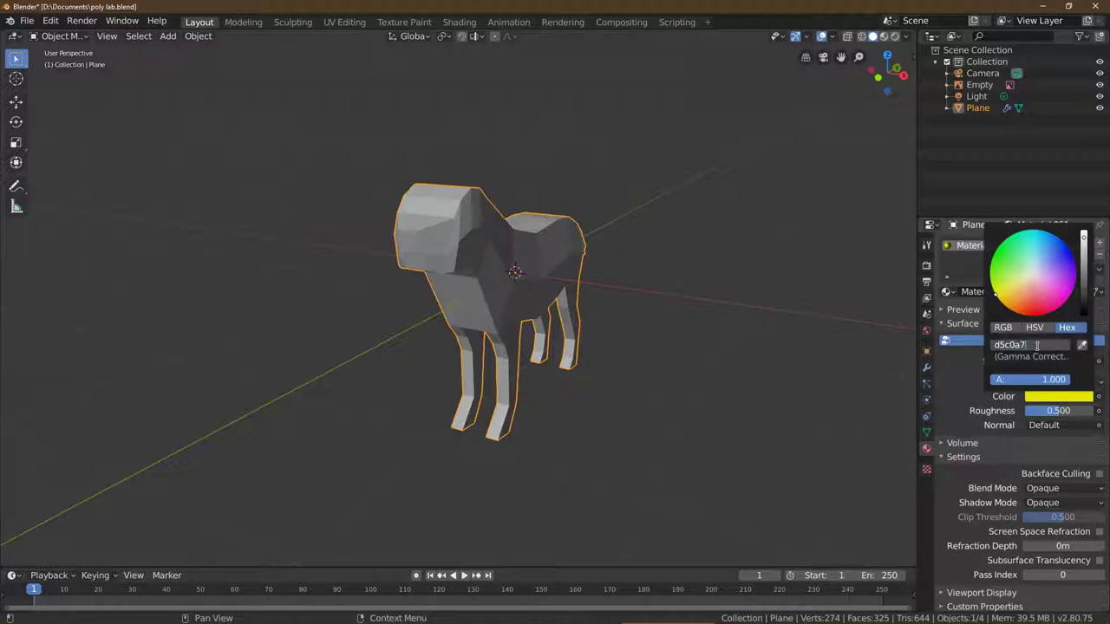
{"action": "key", "text": "Return"}
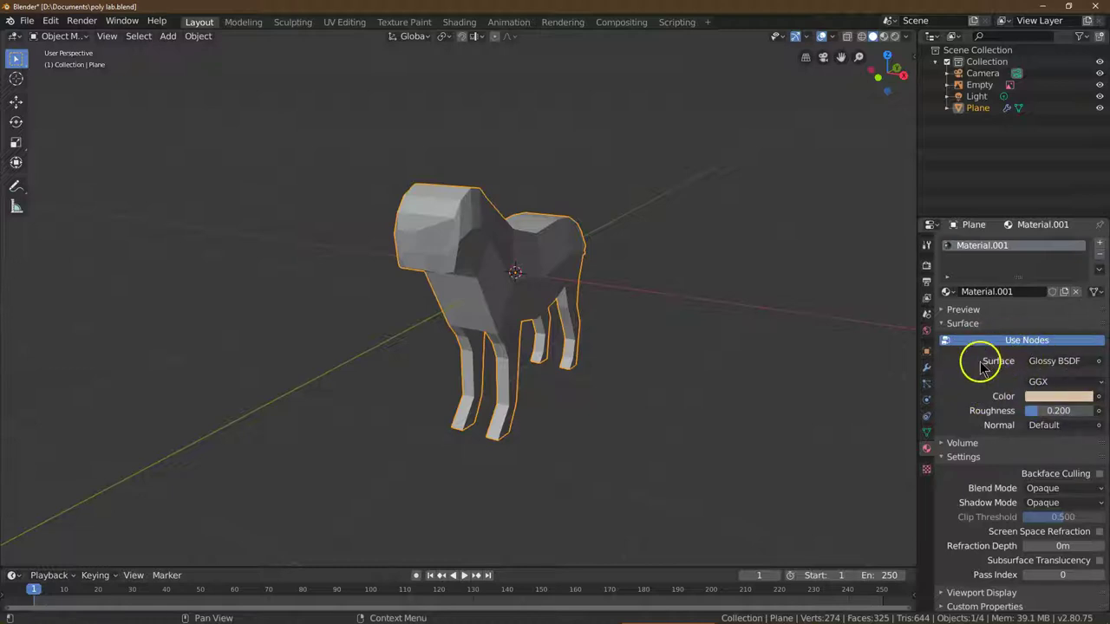
Step: Show the dog with its material in the viewport using LookDev shading, and inspect it from the front and side
{"action": "left_click", "coordinate": [894, 37]}
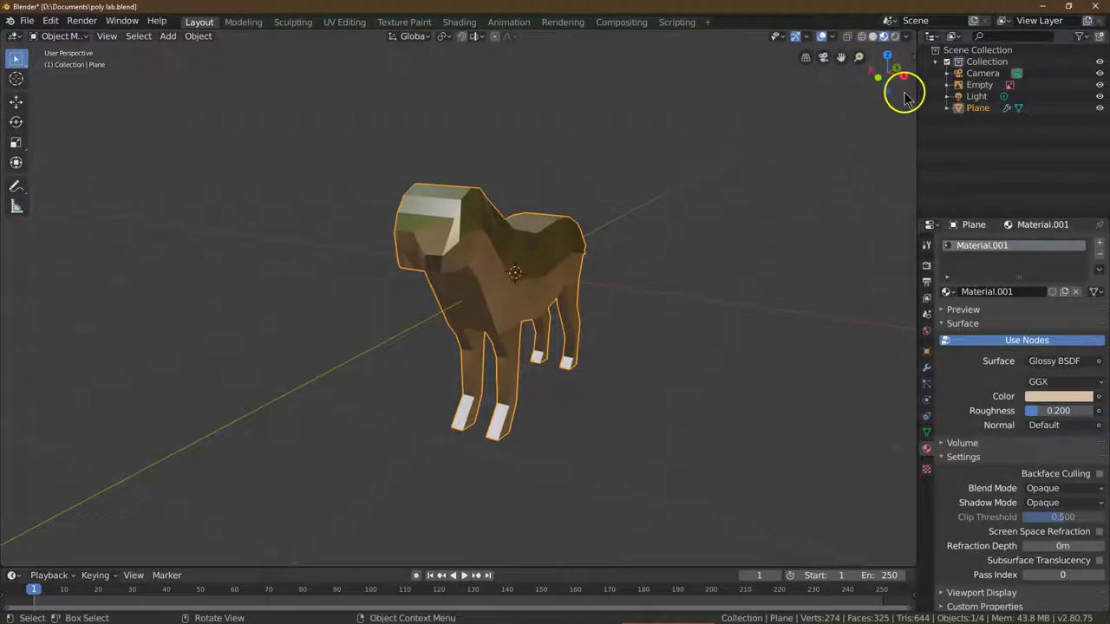
{"action": "mouse_move", "coordinate": [899, 74]}
{"action": "left_mouse_down"}
{"action": "mouse_move", "coordinate": [859, 78]}
{"action": "mouse_move", "coordinate": [921, 75]}
{"action": "mouse_move", "coordinate": [898, 75]}
{"action": "left_mouse_up"}
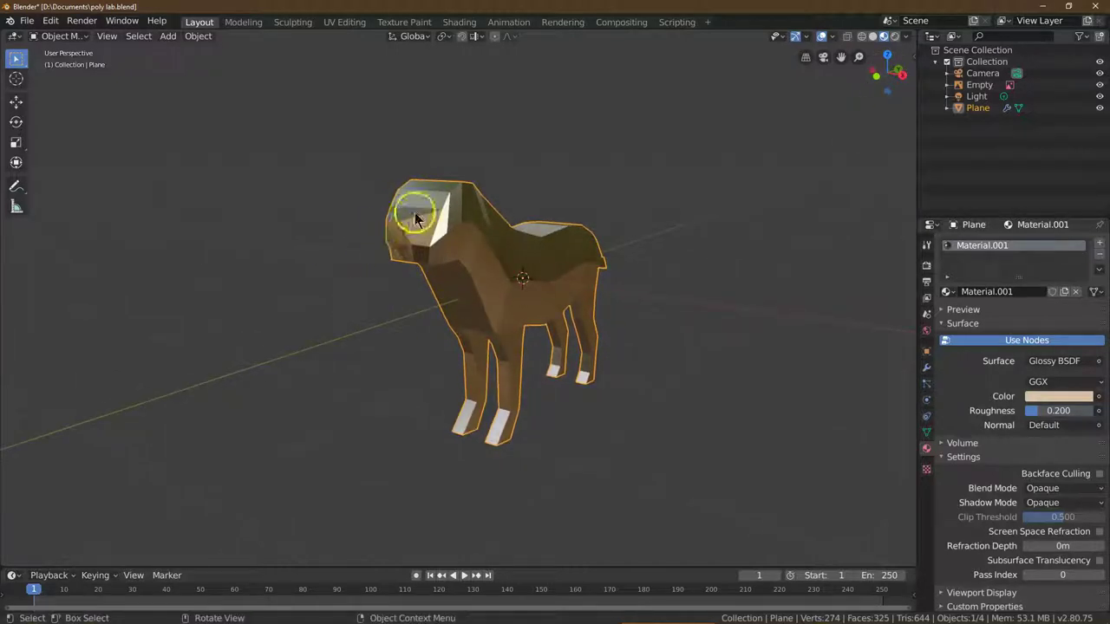
{"action": "left_click_drag", "start_coordinate": [904, 76], "coordinate": [867, 80]}
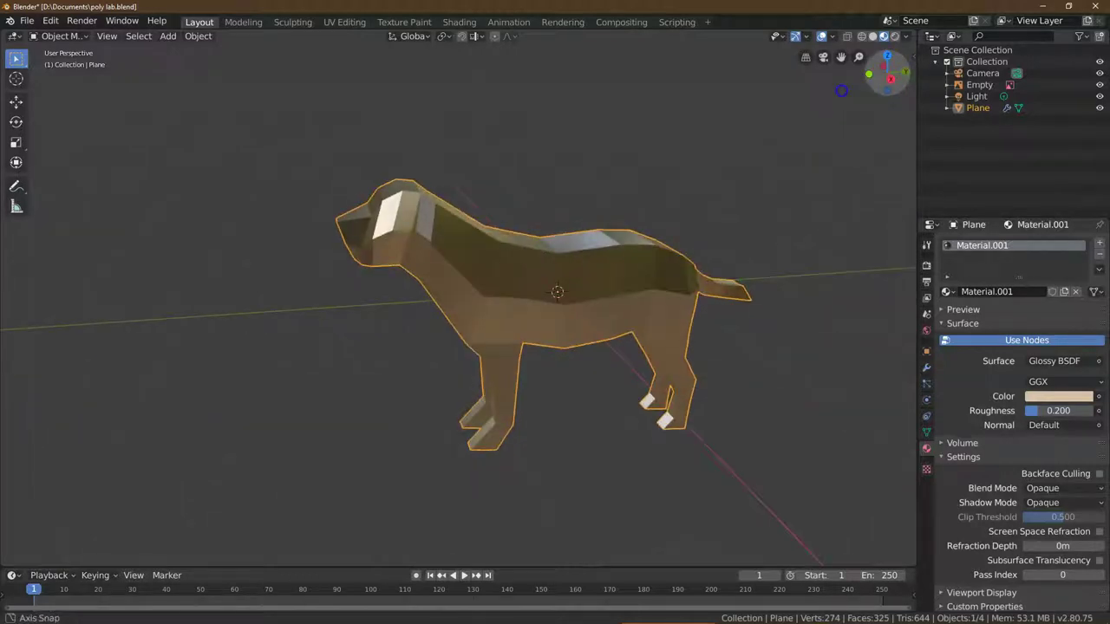
{"action": "left_click_drag", "start_coordinate": [860, 58], "coordinate": [64, 77]}
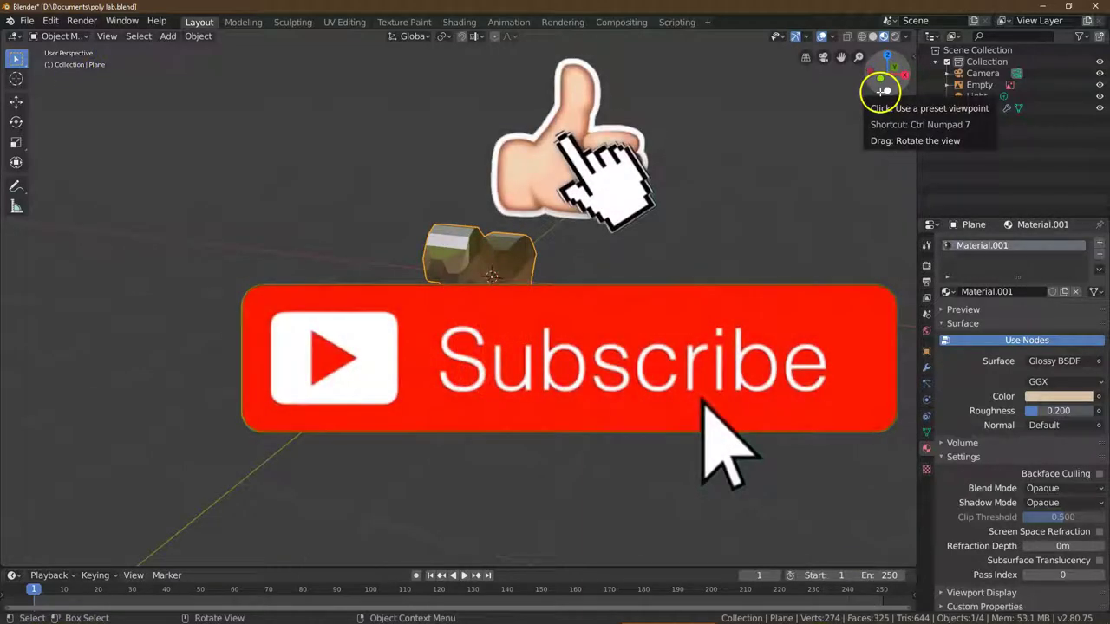